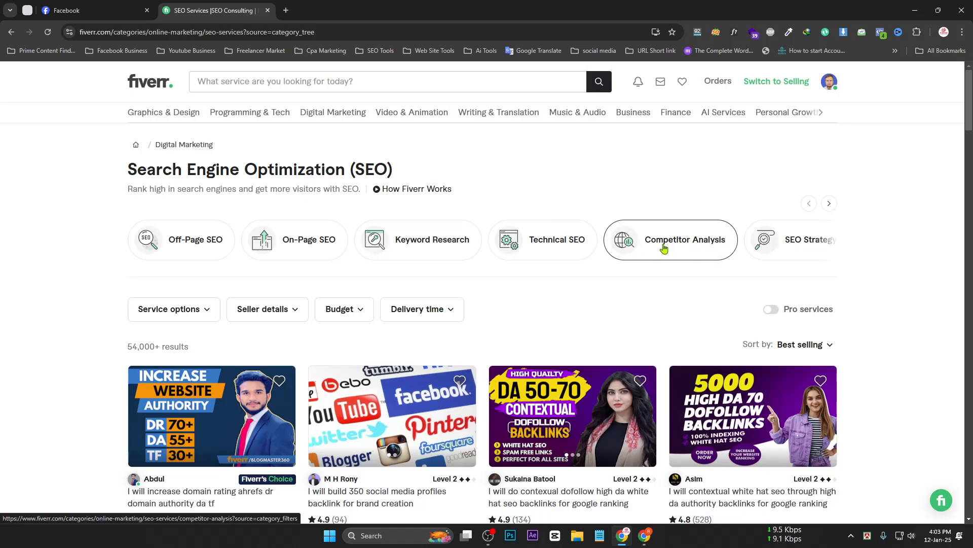
Open the Competitor Analysis subcategory and open the two Ahrefs/Semrush/Similarweb gigs and the Semrush backlink analysis gig in separate tabs.
{"action": "left_click", "coordinate": [677, 241]}
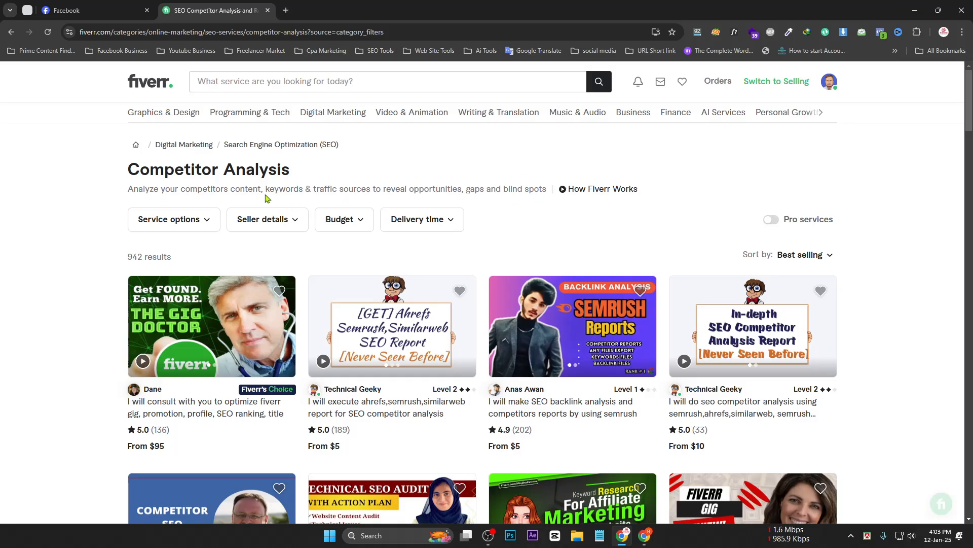
{"action": "scroll", "coordinate": [274, 330], "scroll_direction": "down", "scroll_amount": 2}
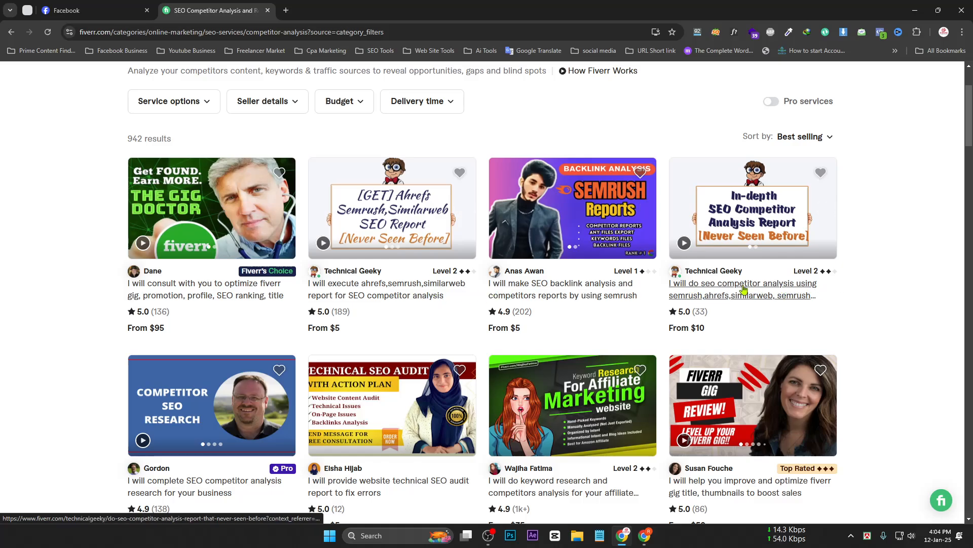
{"action": "middle_click", "coordinate": [417, 290]}
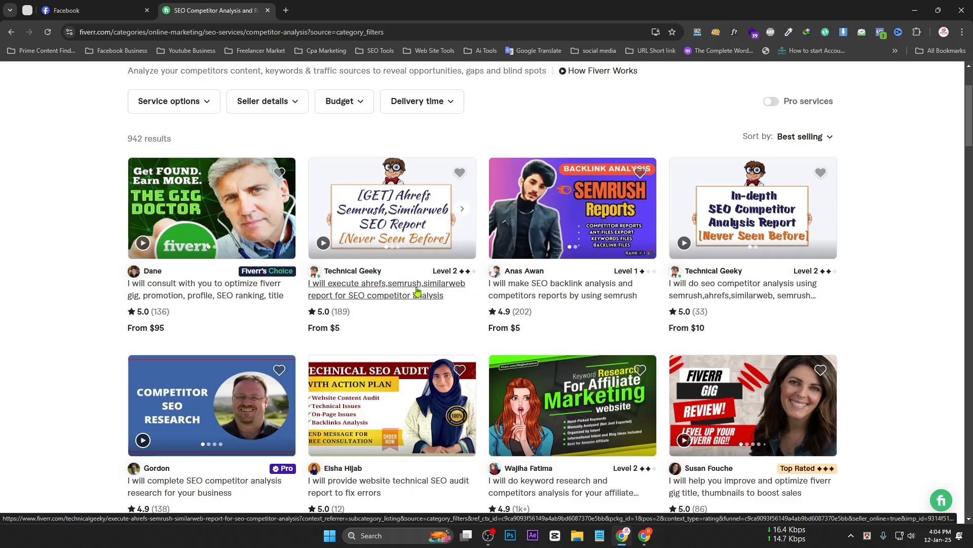
{"action": "middle_click", "coordinate": [532, 295]}
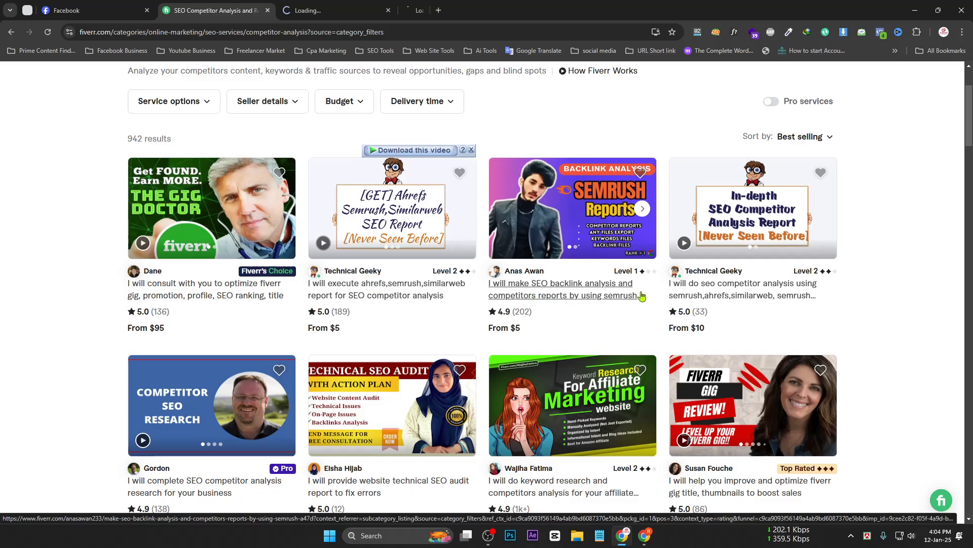
{"action": "middle_click", "coordinate": [680, 284]}
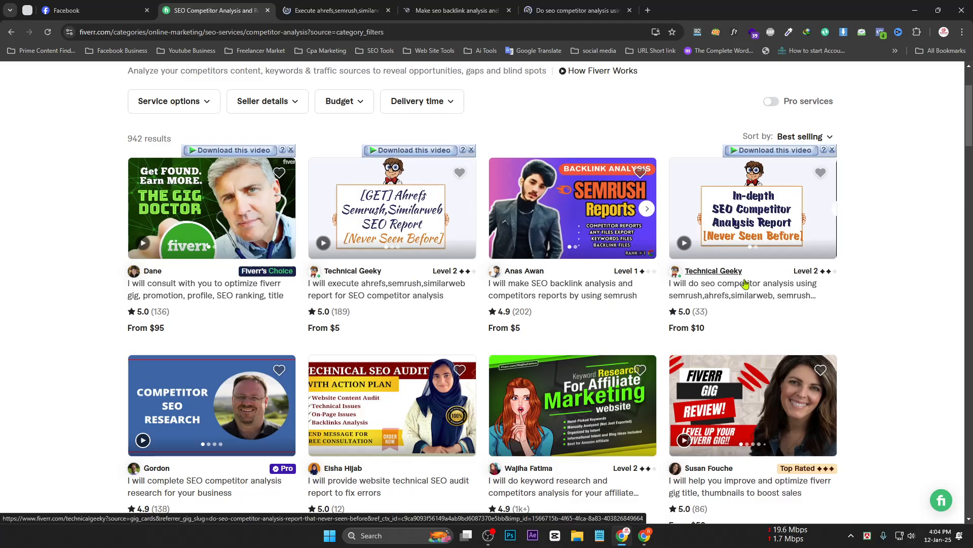
Open the technical SEO audit, affiliate keyword research and Fiverr gig title optimization listings in separate tabs.
{"action": "scroll", "coordinate": [690, 299], "scroll_direction": "down", "scroll_amount": 1}
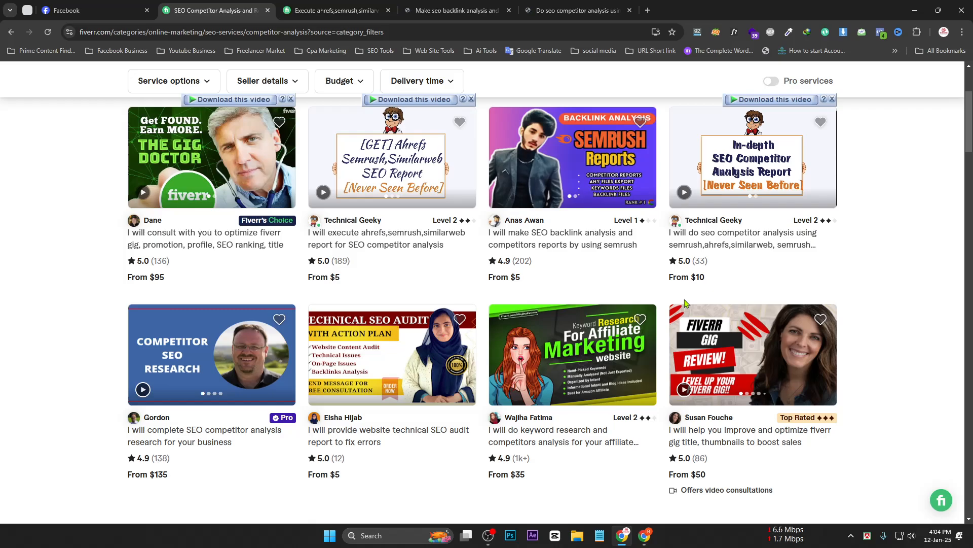
{"action": "scroll", "coordinate": [644, 339], "scroll_direction": "down", "scroll_amount": 1}
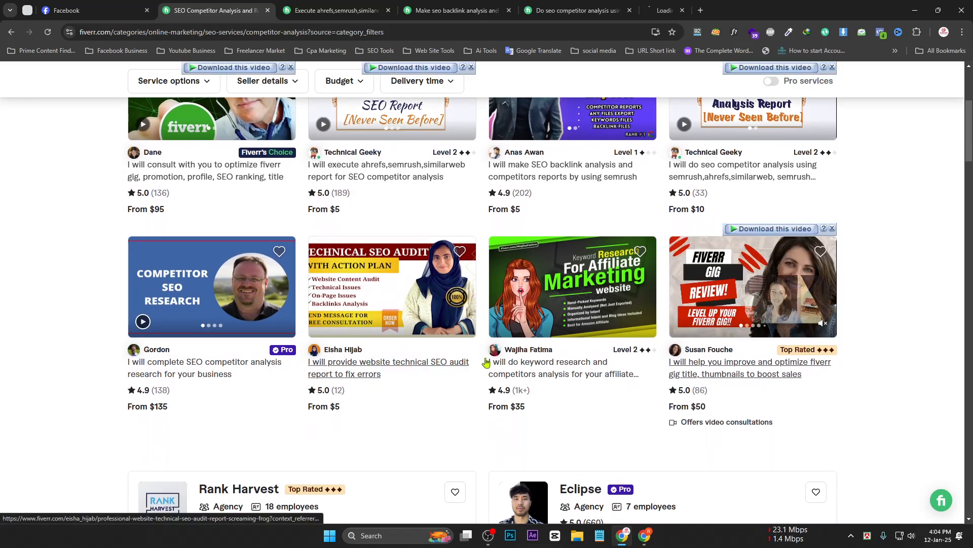
{"action": "middle_click", "coordinate": [533, 371]}
{"action": "middle_click", "coordinate": [534, 372]}
{"action": "middle_click", "coordinate": [717, 370]}
{"action": "scroll", "coordinate": [589, 405], "scroll_direction": "down", "scroll_amount": 2}
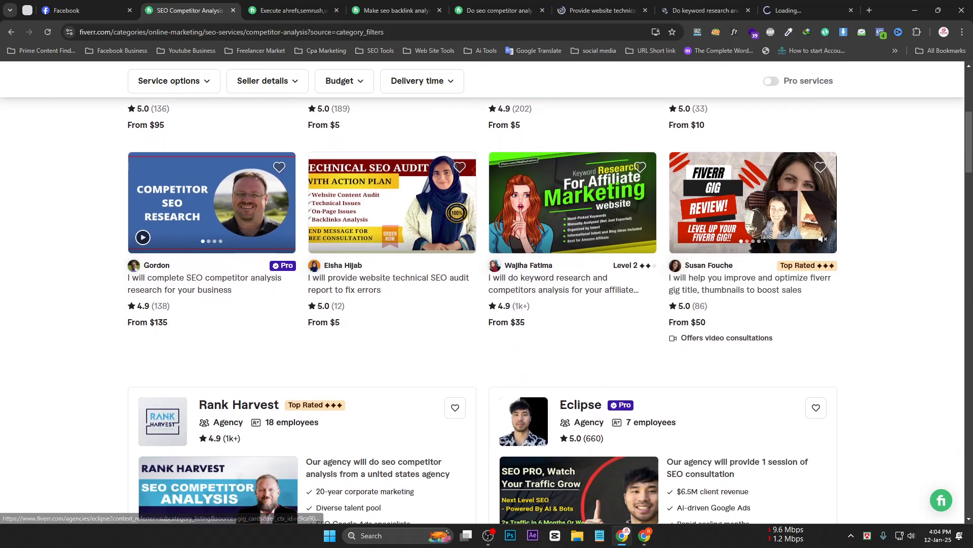
{"action": "scroll", "coordinate": [414, 362], "scroll_direction": "down", "scroll_amount": 6}
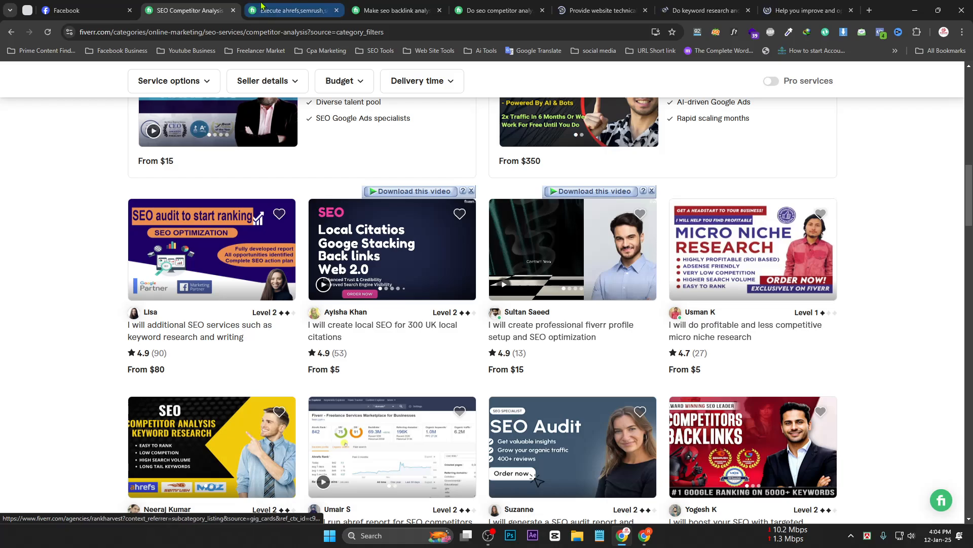
Examine the seller's orders, languages, level, reviews and description on the $5 Ahrefs, Semrush and Similarweb report gig.
{"action": "left_click", "coordinate": [299, 11]}
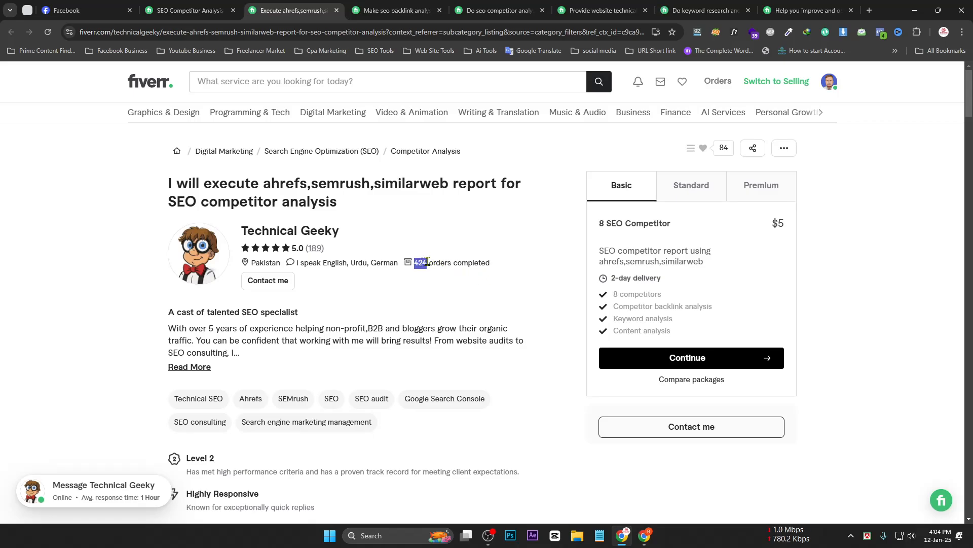
{"action": "left_click_drag", "start_coordinate": [428, 261], "coordinate": [327, 263]}
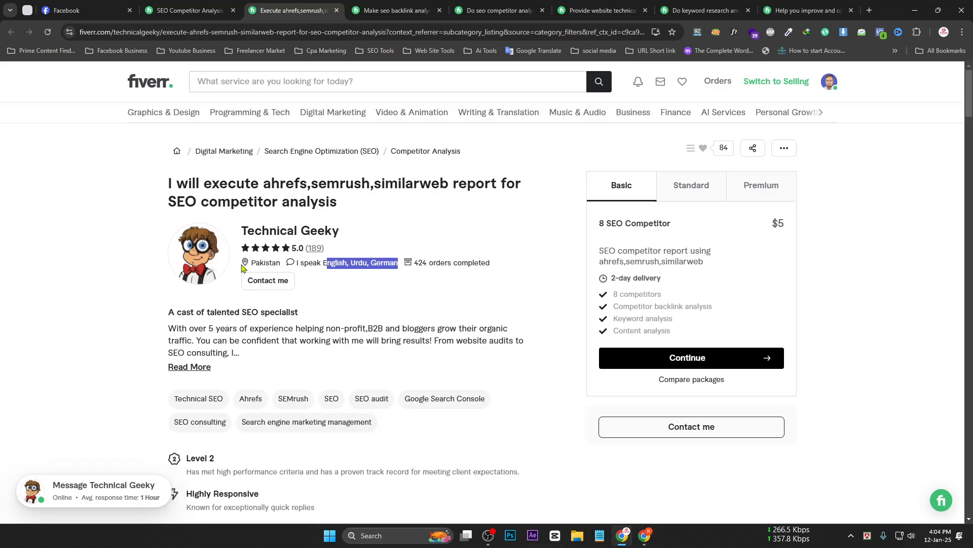
{"action": "scroll", "coordinate": [98, 263], "scroll_direction": "down", "scroll_amount": 2}
{"action": "scroll", "coordinate": [106, 220], "scroll_direction": "down", "scroll_amount": 5}
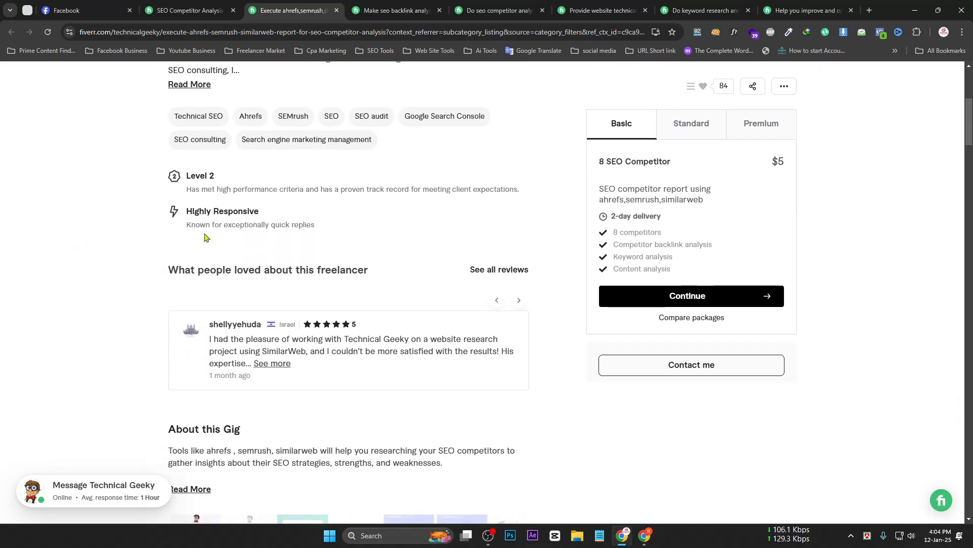
{"action": "scroll", "coordinate": [207, 237], "scroll_direction": "down", "scroll_amount": 2}
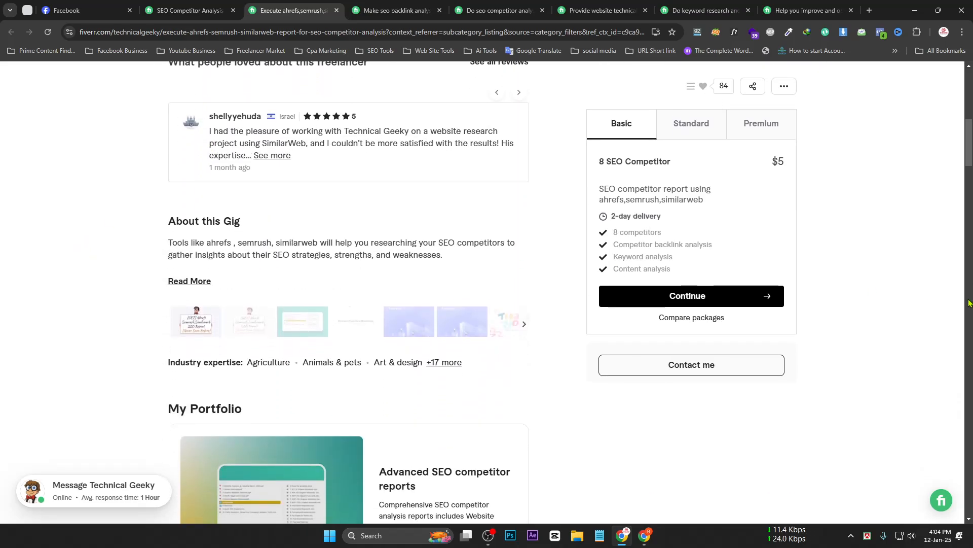
{"action": "scroll", "coordinate": [971, 243], "scroll_direction": "up", "scroll_amount": 10}
Review the seller details and pricing of the remaining opened gigs, dismissing the first-order discount offer.
{"action": "left_click", "coordinate": [388, 9]}
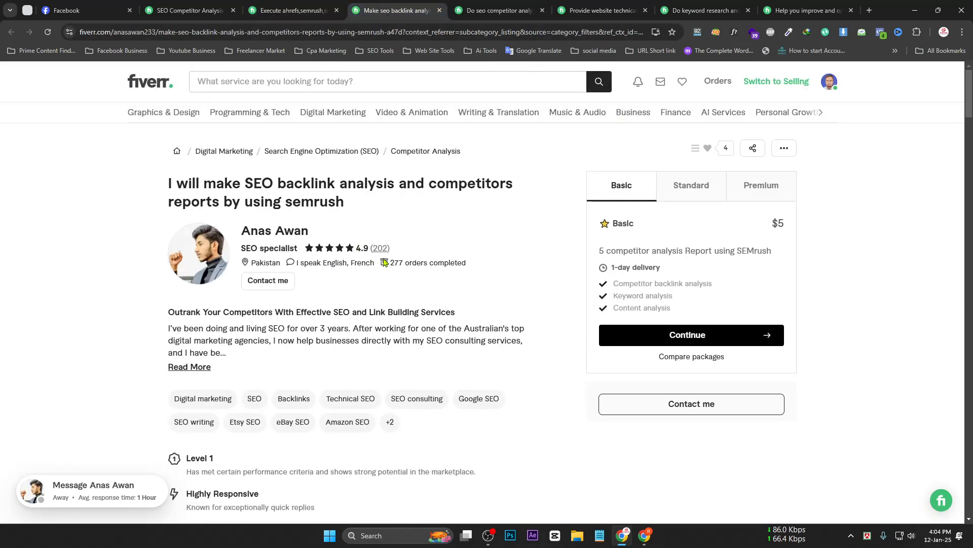
{"action": "left_click", "coordinate": [502, 9]}
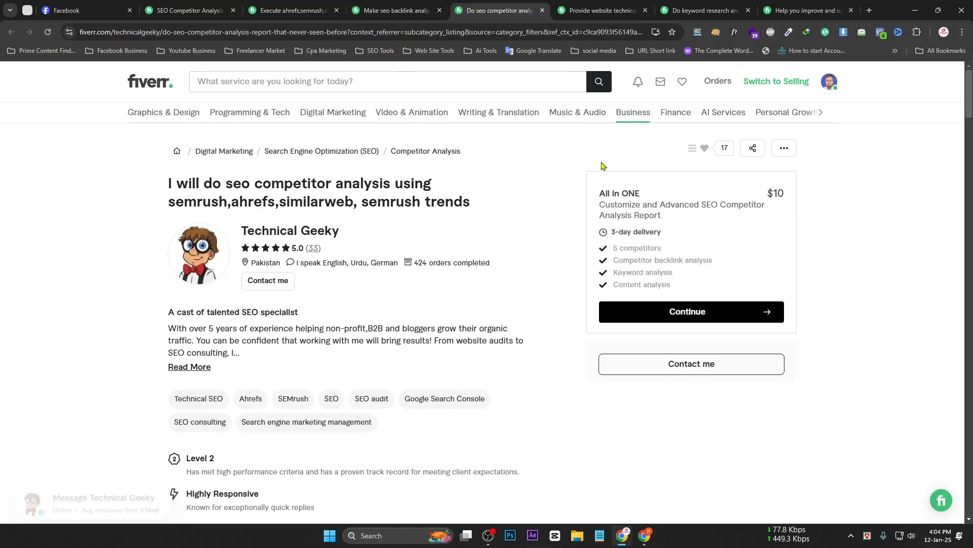
{"action": "left_click", "coordinate": [600, 10]}
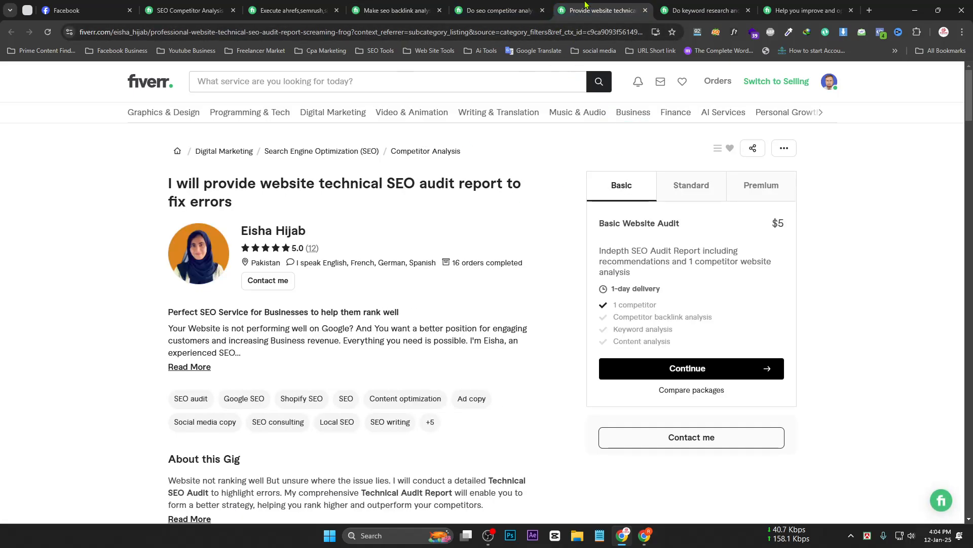
{"action": "left_click", "coordinate": [694, 6]}
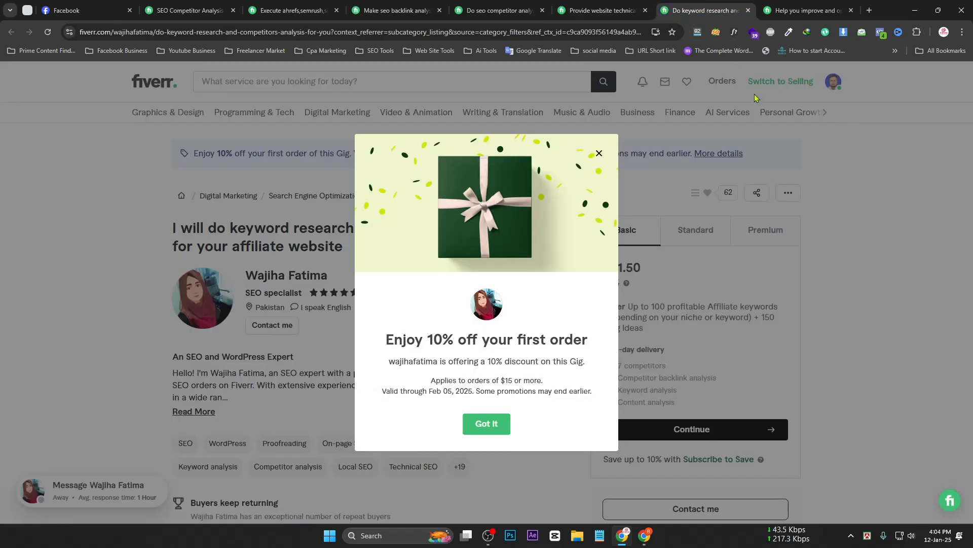
{"action": "left_click", "coordinate": [477, 422]}
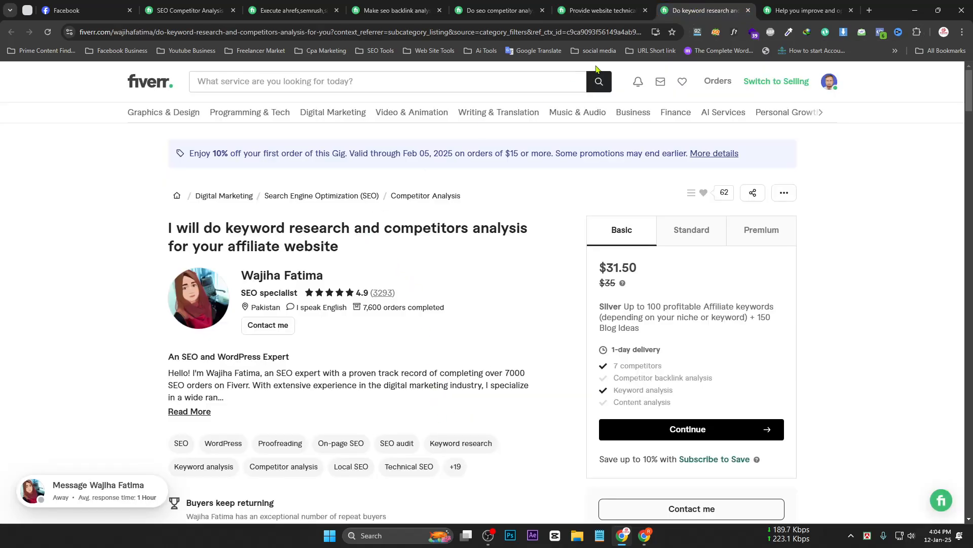
{"action": "left_click", "coordinate": [806, 10]}
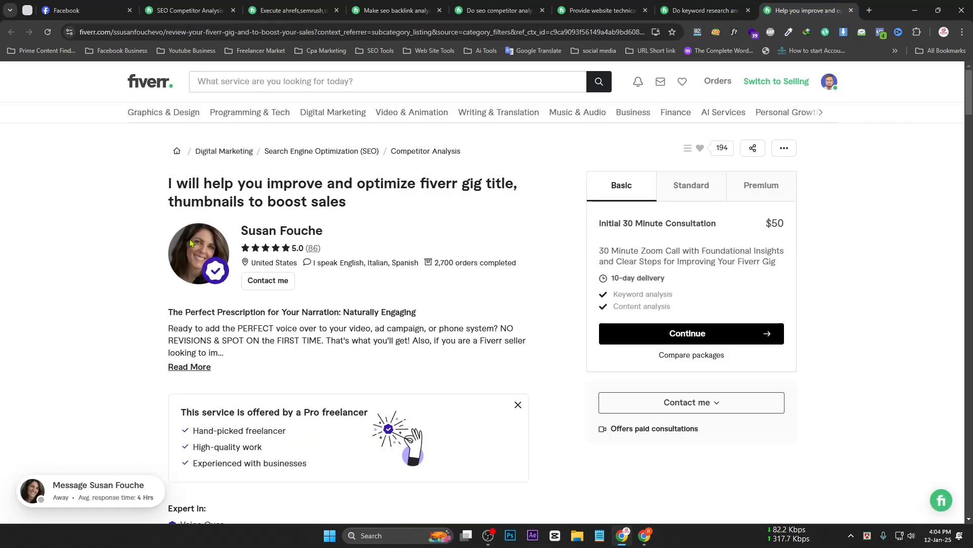
Compare the technical SEO audit, affiliate keyword research and Fiverr gig optimization pages once more.
{"action": "left_click", "coordinate": [691, 9]}
{"action": "left_click", "coordinate": [619, 6]}
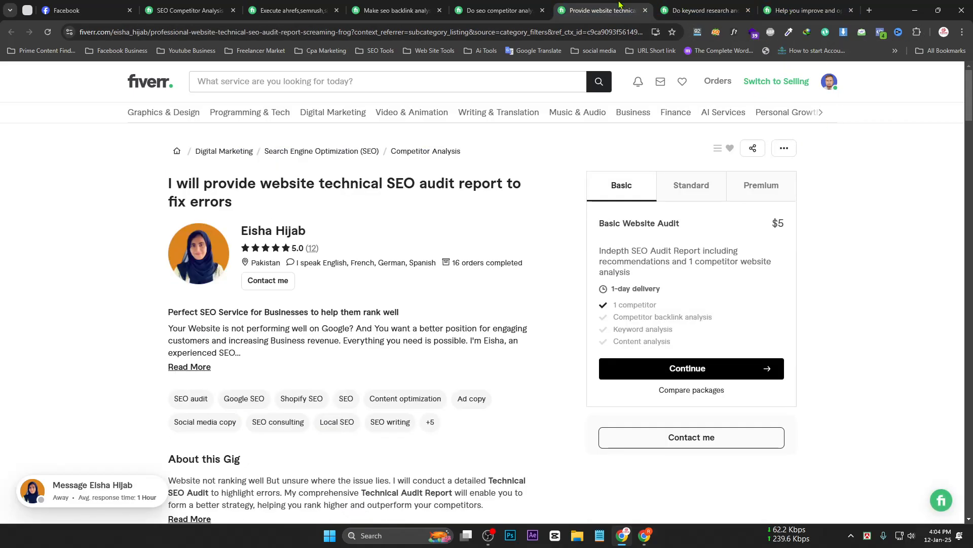
{"action": "left_click", "coordinate": [731, 7]}
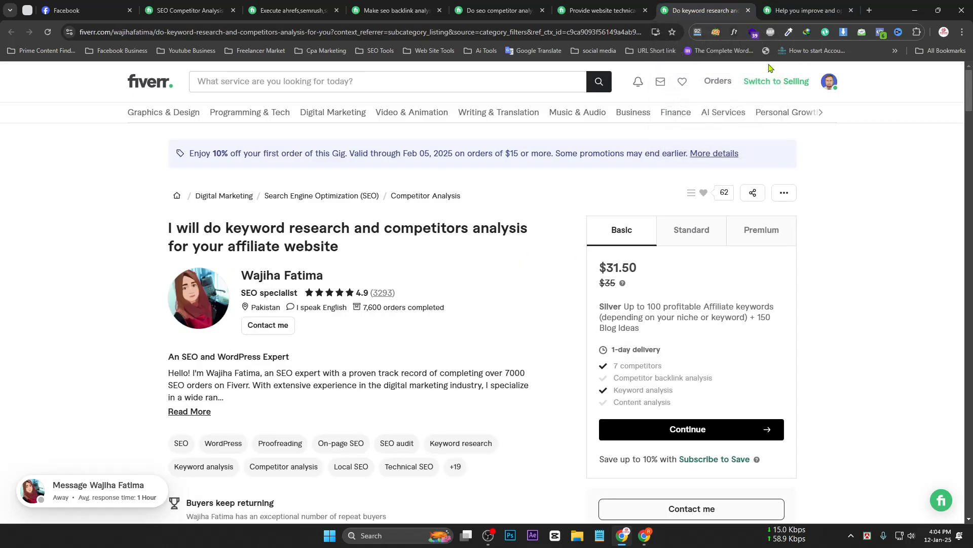
{"action": "left_click", "coordinate": [806, 5]}
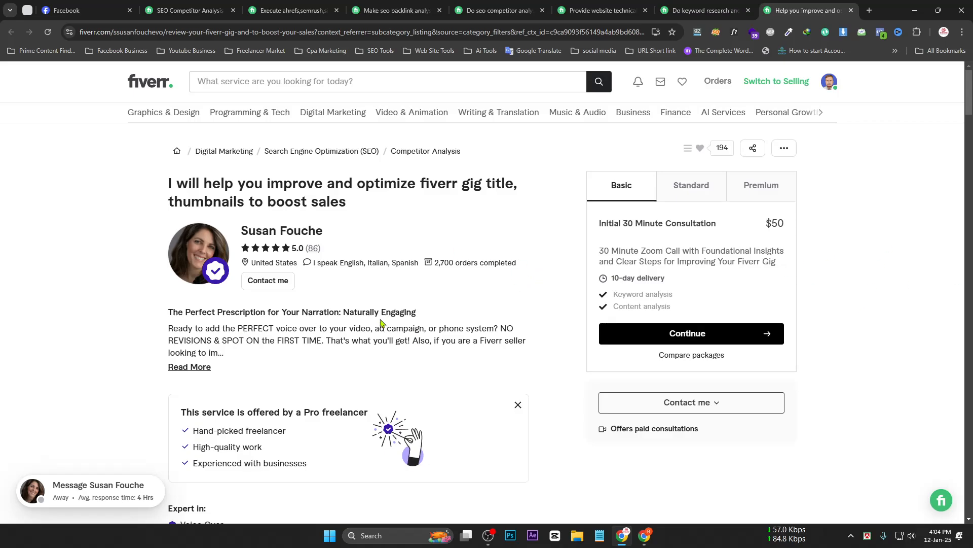
{"action": "scroll", "coordinate": [335, 366], "scroll_direction": "down", "scroll_amount": 1}
{"action": "scroll", "coordinate": [613, 231], "scroll_direction": "up", "scroll_amount": 1}
Close all six gig tabs to return to the Competitor Analysis listing.
{"action": "left_click", "coordinate": [851, 11]}
{"action": "left_click", "coordinate": [851, 11]}
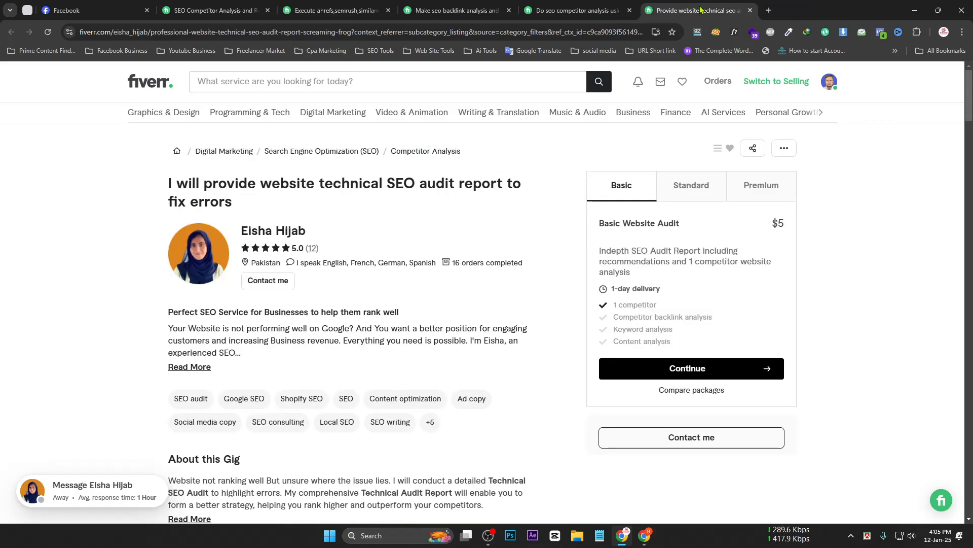
{"action": "left_click", "coordinate": [750, 10]}
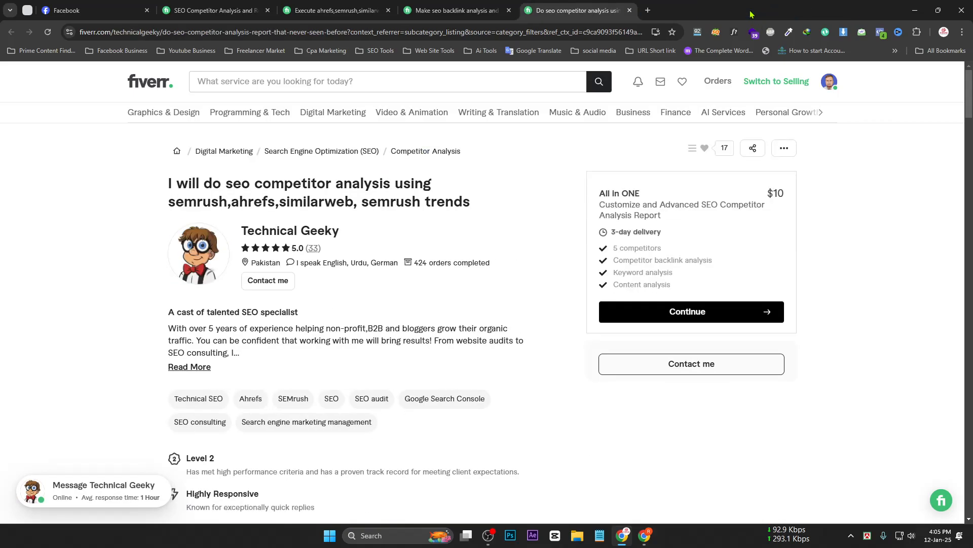
{"action": "left_click", "coordinate": [629, 11]}
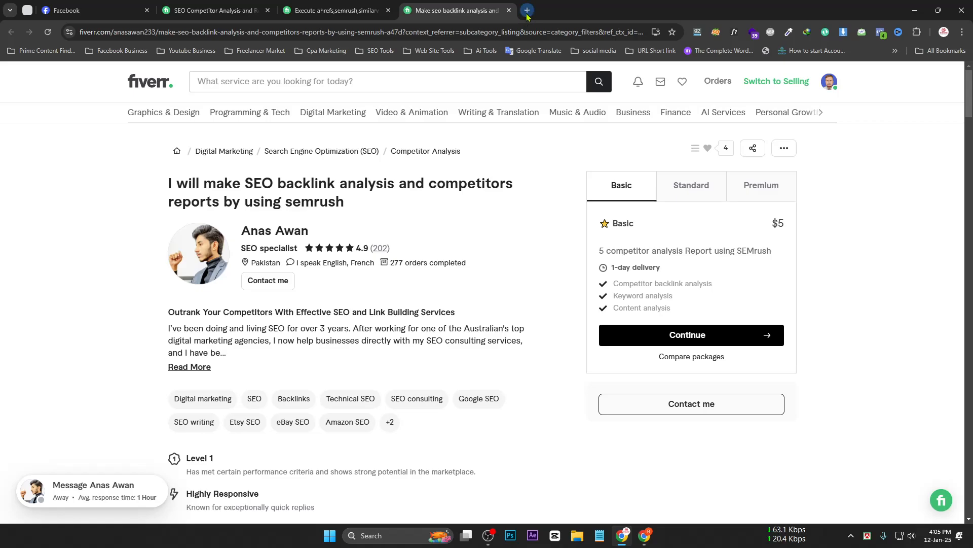
{"action": "left_click", "coordinate": [510, 11]}
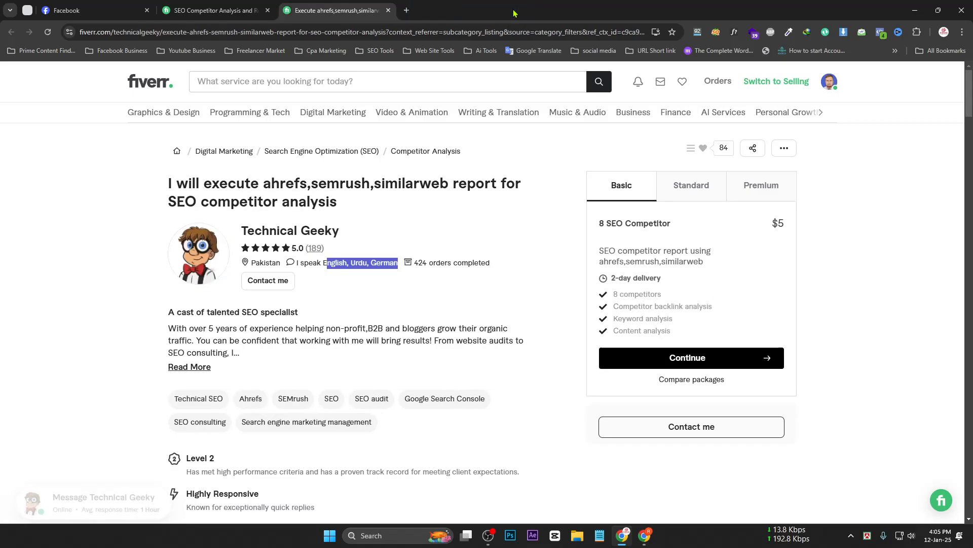
{"action": "left_click", "coordinate": [388, 11]}
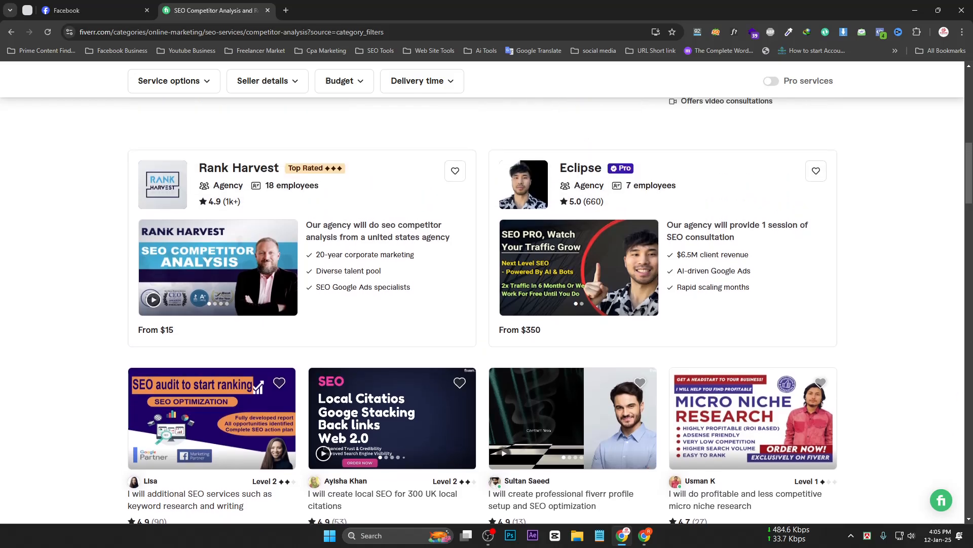
Filter the Competitor Analysis results by the New Seller level.
{"action": "left_click_drag", "start_coordinate": [971, 190], "coordinate": [969, 114]}
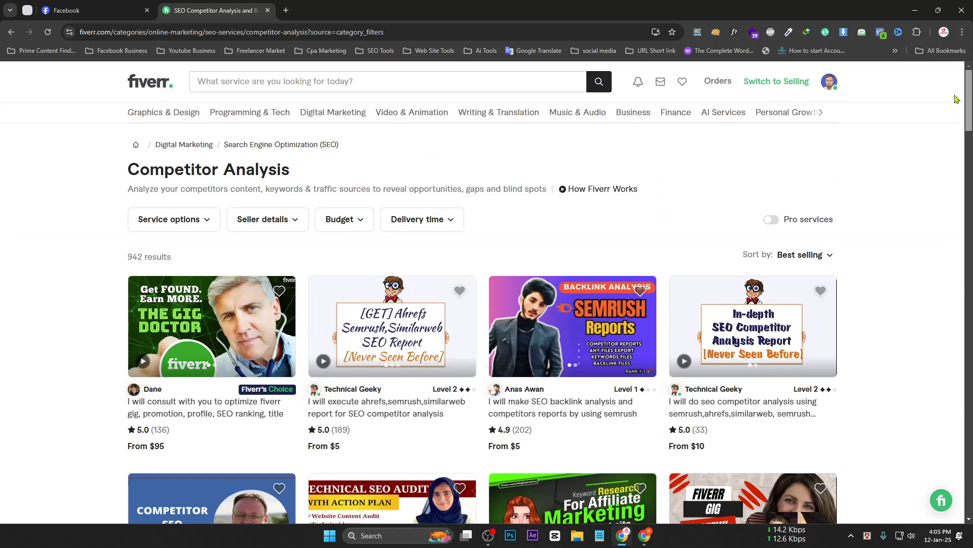
{"action": "left_click", "coordinate": [270, 228]}
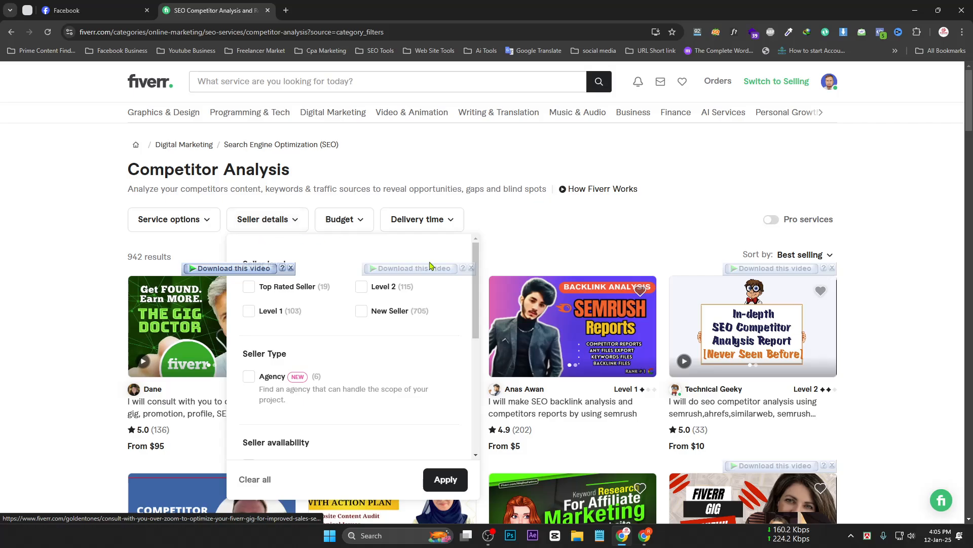
{"action": "left_click", "coordinate": [369, 312]}
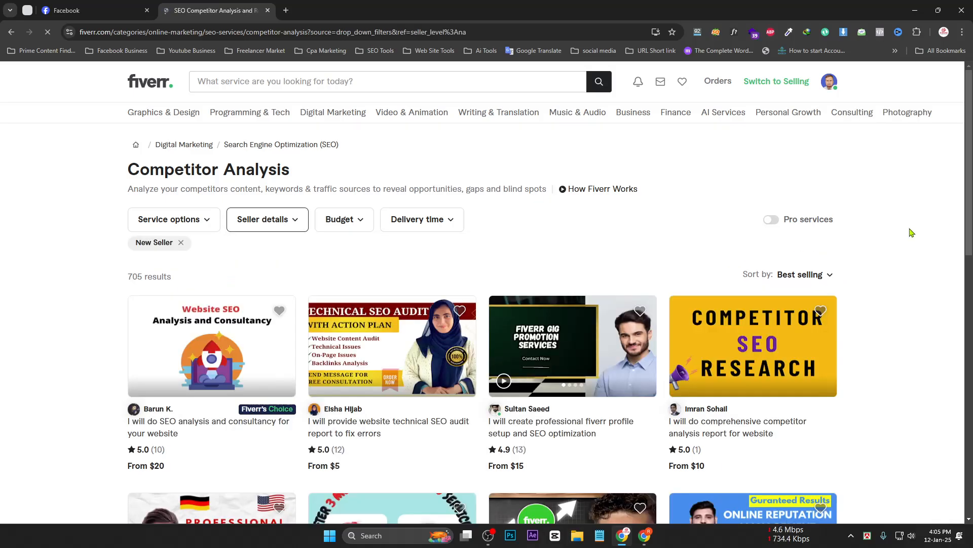
Open the new sellers' technical SEO audit, Fiverr profile setup and comprehensive competitor analysis gigs in separate tabs.
{"action": "scroll", "coordinate": [461, 252], "scroll_direction": "down", "scroll_amount": 1}
{"action": "scroll", "coordinate": [461, 249], "scroll_direction": "down", "scroll_amount": 1}
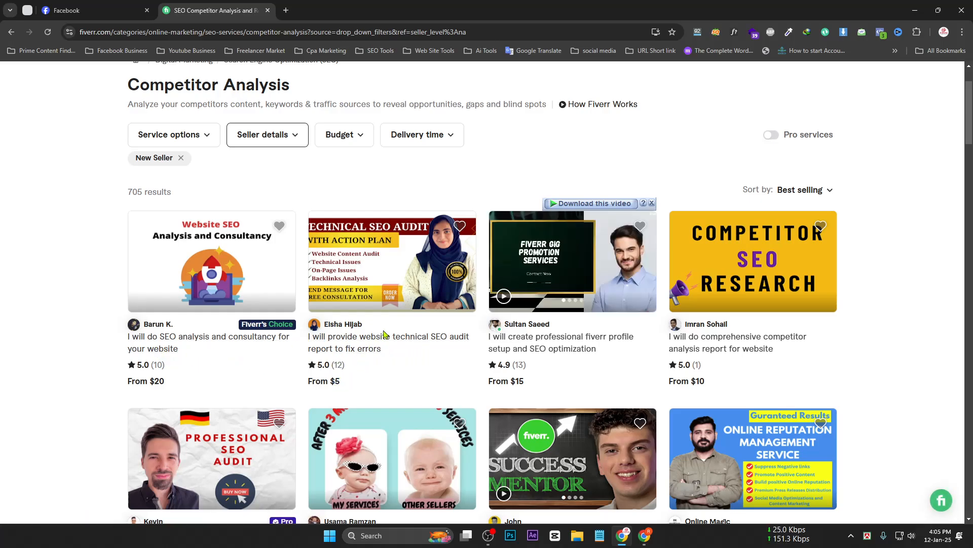
{"action": "middle_click", "coordinate": [384, 339]}
{"action": "middle_click", "coordinate": [652, 343]}
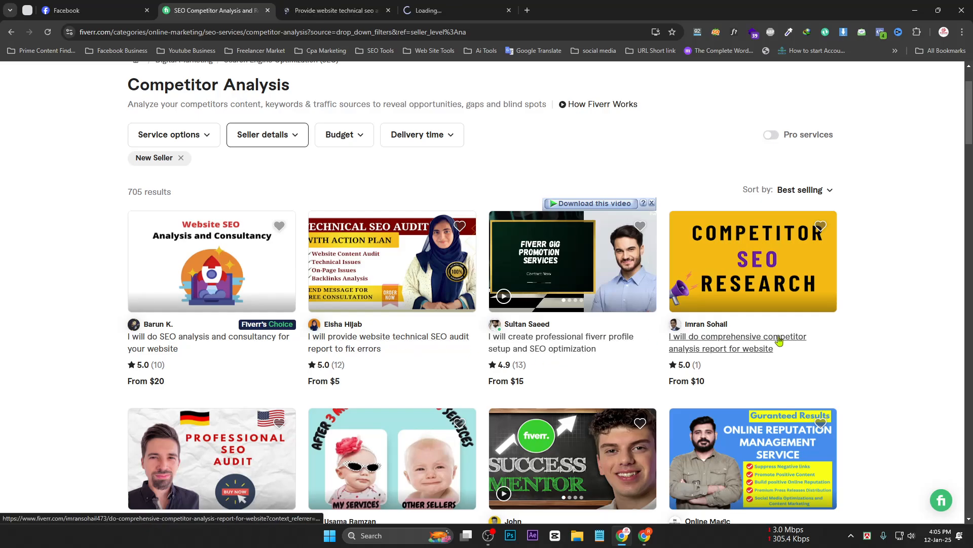
{"action": "middle_click", "coordinate": [778, 341]}
{"action": "scroll", "coordinate": [587, 441], "scroll_direction": "down", "scroll_amount": 3}
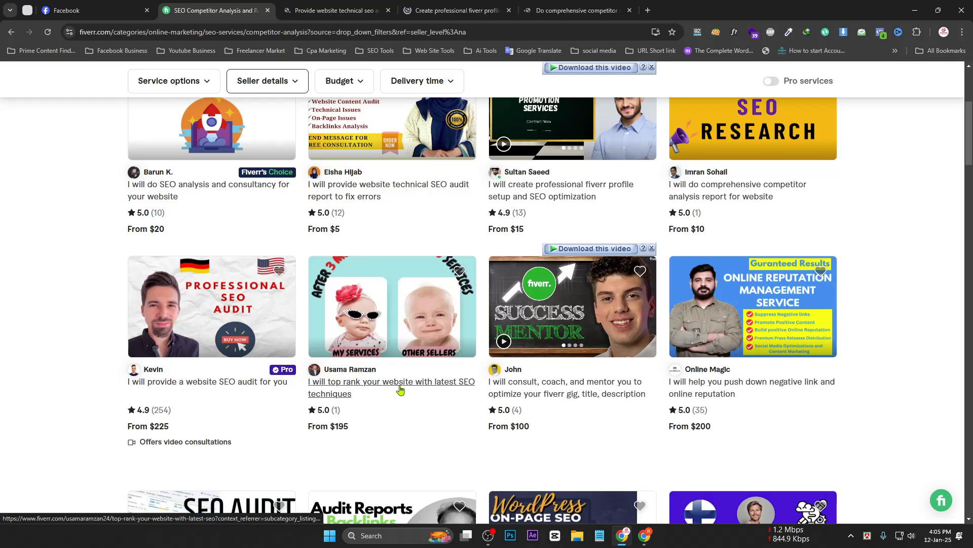
{"action": "scroll", "coordinate": [538, 355], "scroll_direction": "up", "scroll_amount": 2}
Open the technical SEO audit gig's tab and read through its full title.
{"action": "left_click", "coordinate": [351, 11]}
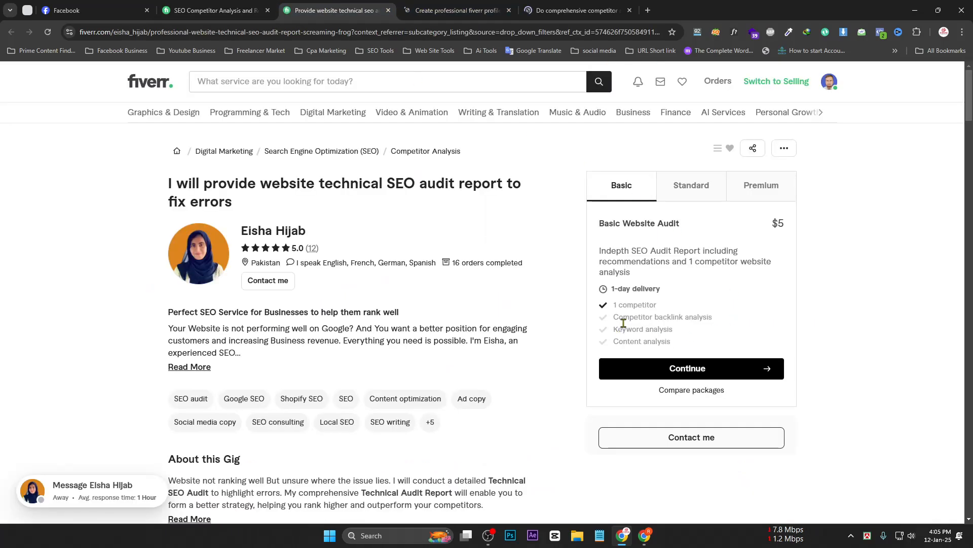
{"action": "left_click_drag", "start_coordinate": [169, 184], "coordinate": [527, 191]}
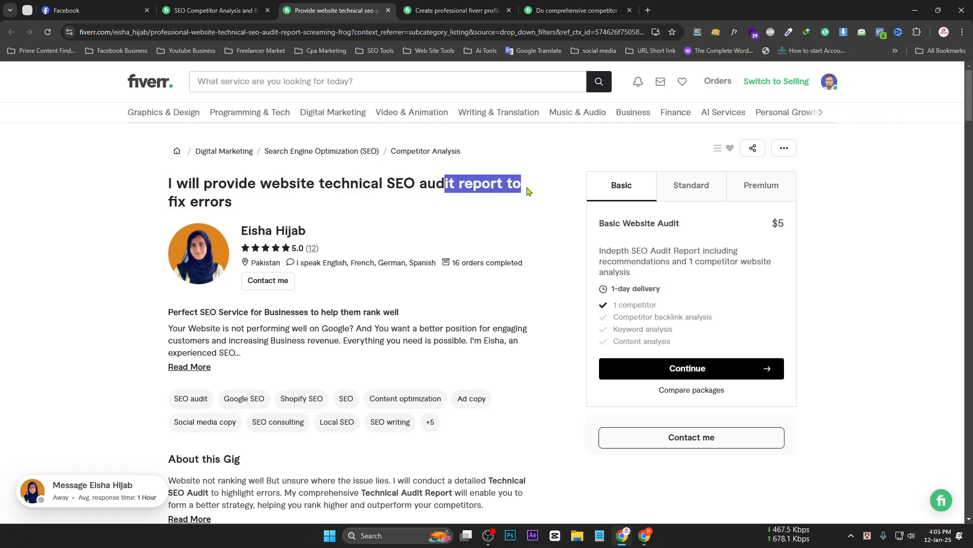
{"action": "left_click_drag", "start_coordinate": [174, 198], "coordinate": [241, 201]}
{"action": "left_click", "coordinate": [258, 191]}
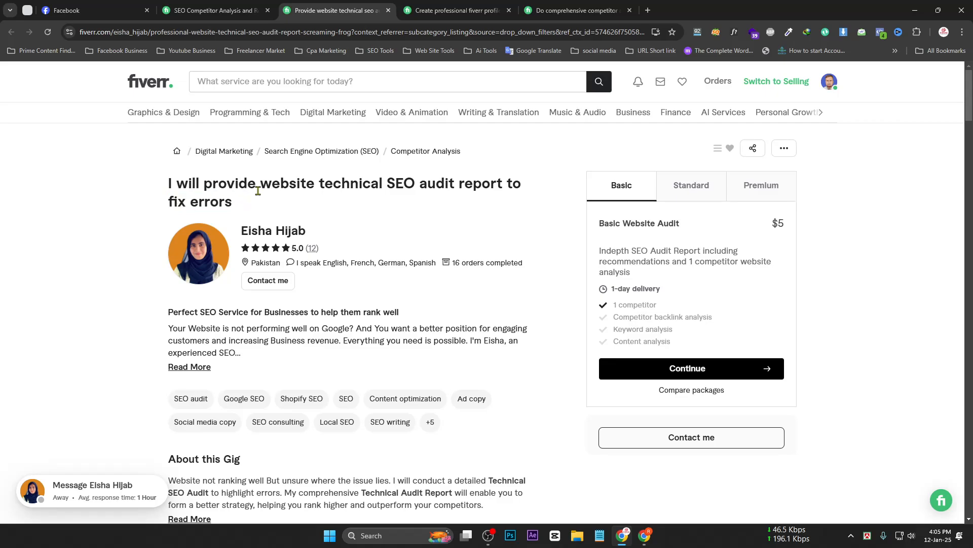
Read the Basic package description on the technical SEO audit gig.
{"action": "left_click_drag", "start_coordinate": [671, 248], "coordinate": [730, 251]}
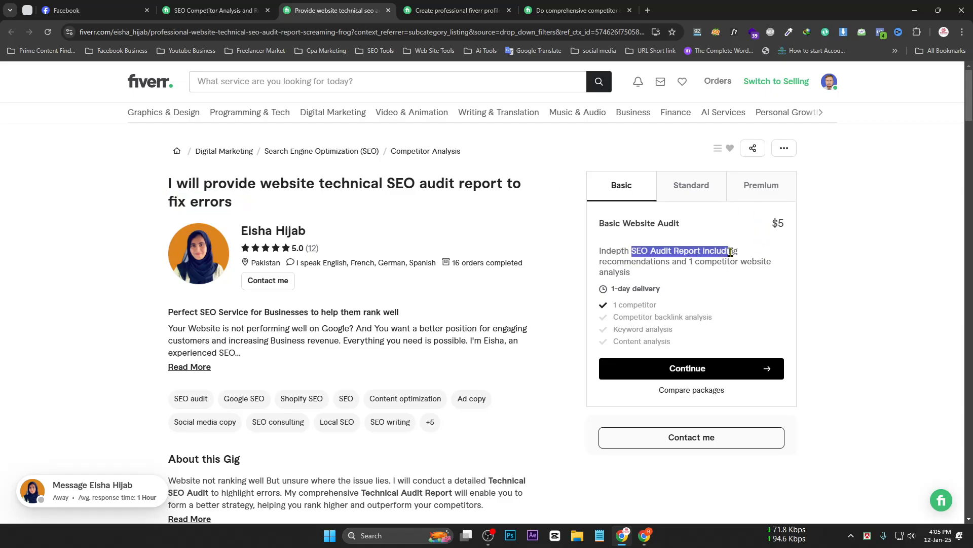
{"action": "left_click_drag", "start_coordinate": [607, 260], "coordinate": [640, 275]}
{"action": "left_click_drag", "start_coordinate": [740, 264], "coordinate": [813, 274]}
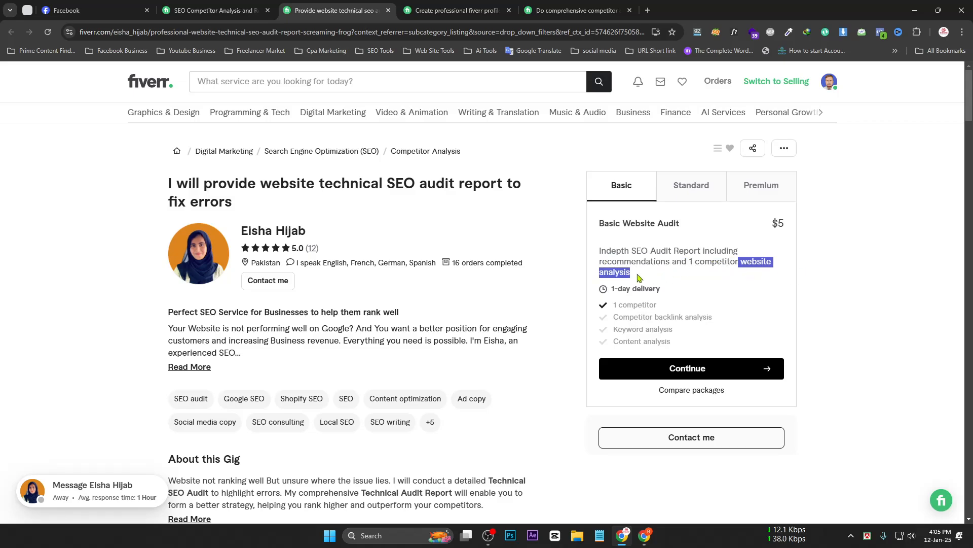
{"action": "left_click", "coordinate": [670, 280]}
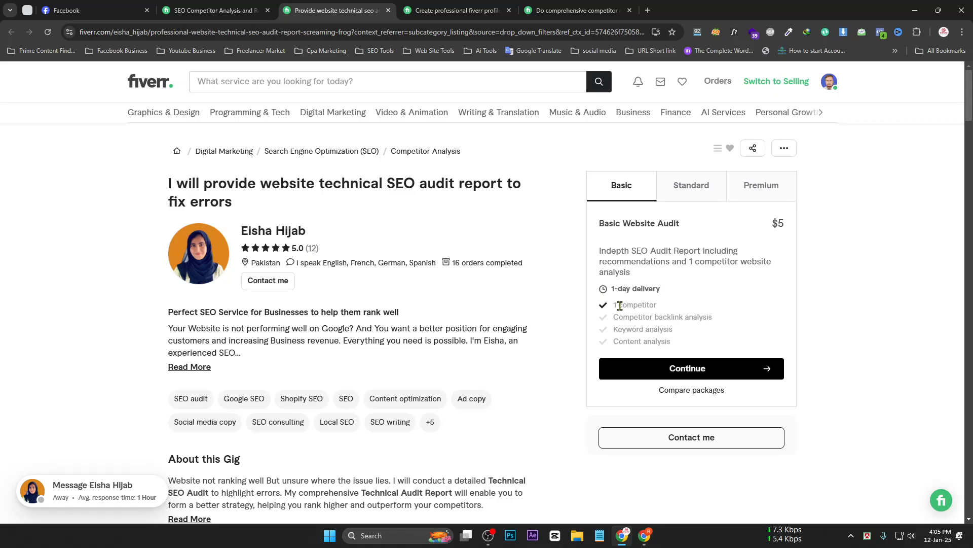
Examine how many competitors the Basic website audit package covers and what it costs.
{"action": "left_click_drag", "start_coordinate": [616, 305], "coordinate": [670, 308]}
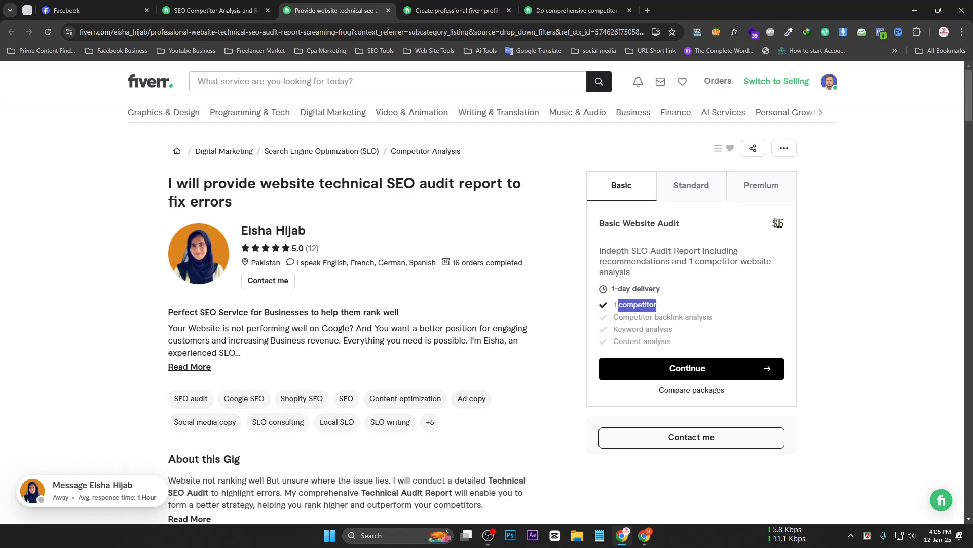
{"action": "left_click_drag", "start_coordinate": [771, 223], "coordinate": [786, 223]}
{"action": "double_click", "coordinate": [619, 305]}
{"action": "double_click", "coordinate": [619, 305]}
{"action": "left_click", "coordinate": [613, 308]}
{"action": "left_click_drag", "start_coordinate": [612, 304], "coordinate": [655, 305]}
{"action": "left_click", "coordinate": [613, 308]}
{"action": "left_click", "coordinate": [657, 295]}
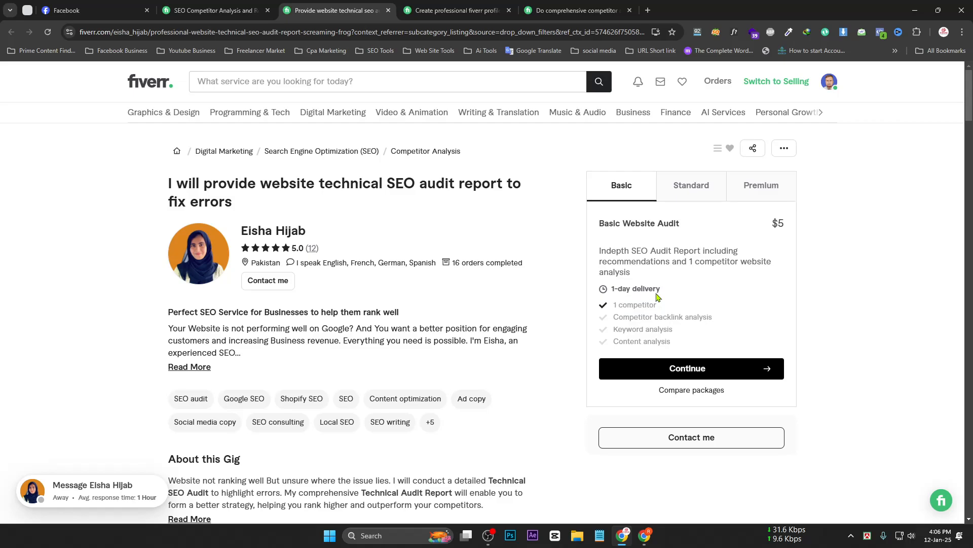
{"action": "mouse_move", "coordinate": [615, 303]}
{"action": "left_mouse_down"}
{"action": "mouse_move", "coordinate": [645, 304]}
{"action": "mouse_move", "coordinate": [608, 309]}
{"action": "left_mouse_up"}
{"action": "left_click", "coordinate": [671, 309]}
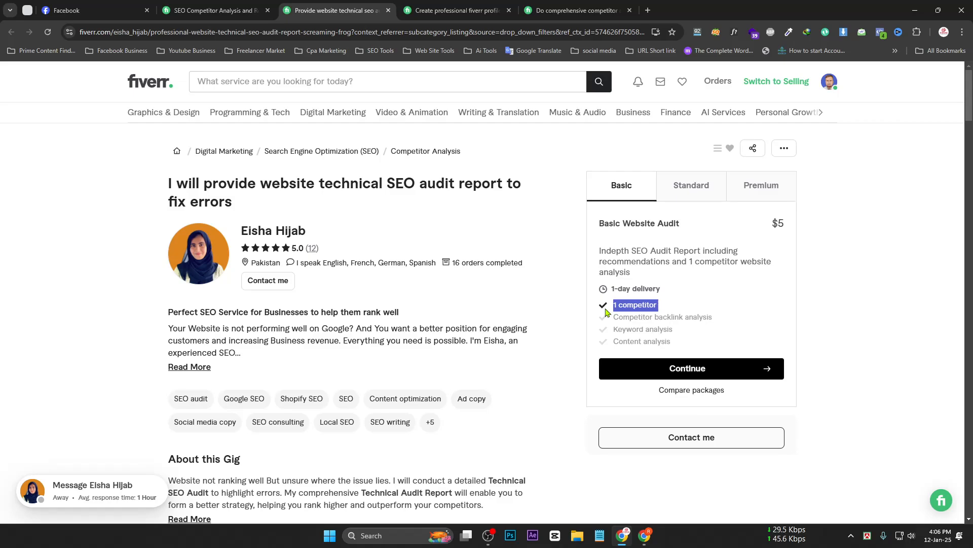
{"action": "left_click", "coordinate": [667, 303]}
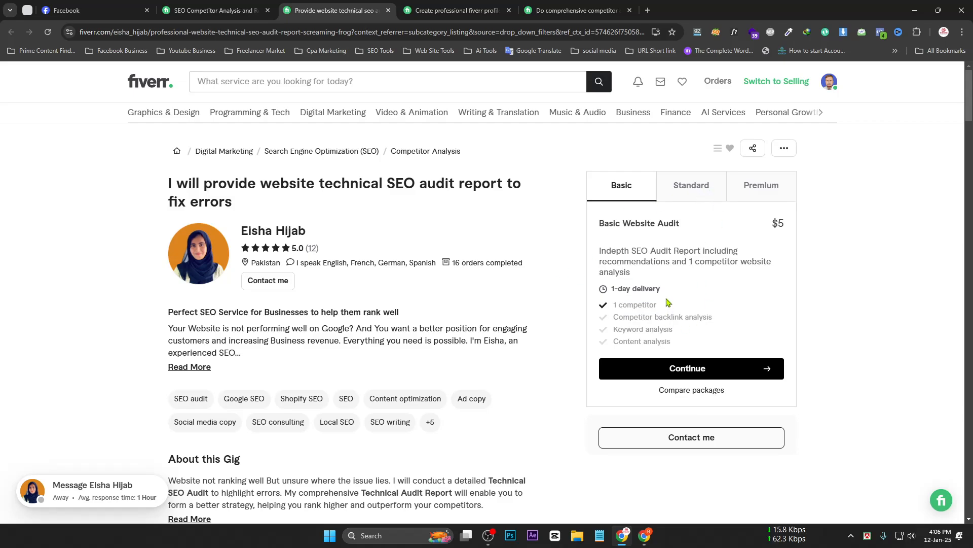
{"action": "left_click_drag", "start_coordinate": [778, 221], "coordinate": [789, 224]}
View the Standard website audit package and examine its competitor analysis, keyword and referring-site coverage and its price.
{"action": "left_click", "coordinate": [682, 185]}
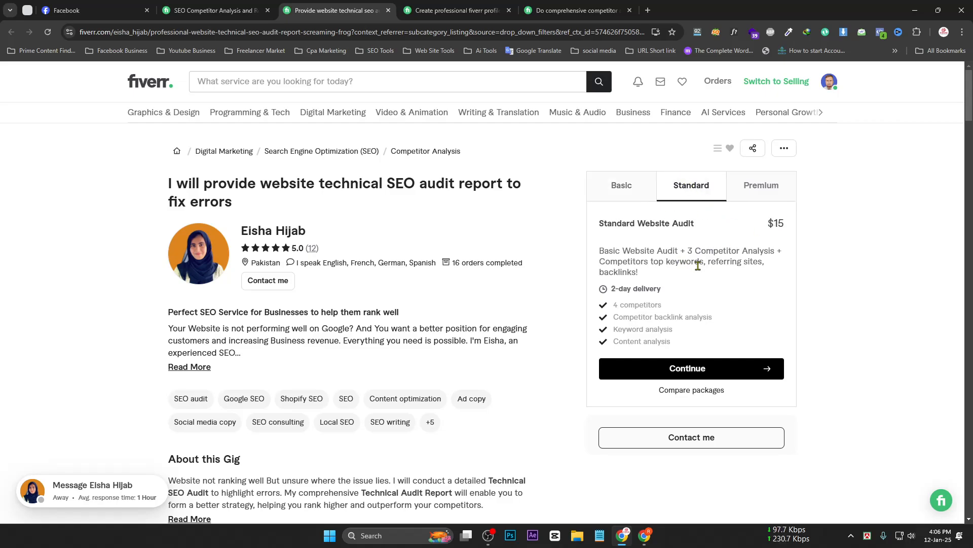
{"action": "left_click_drag", "start_coordinate": [688, 252], "coordinate": [774, 252]}
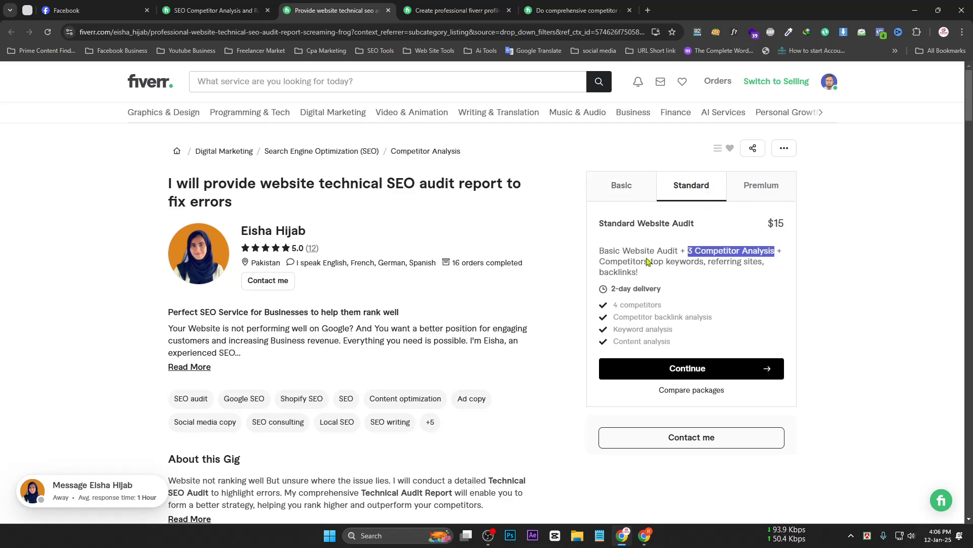
{"action": "left_click_drag", "start_coordinate": [607, 247], "coordinate": [779, 251]}
{"action": "left_click_drag", "start_coordinate": [684, 251], "coordinate": [777, 251]}
{"action": "left_click_drag", "start_coordinate": [627, 261], "coordinate": [593, 269]}
{"action": "left_click_drag", "start_coordinate": [709, 262], "coordinate": [762, 262]}
{"action": "left_click_drag", "start_coordinate": [767, 224], "coordinate": [801, 234]}
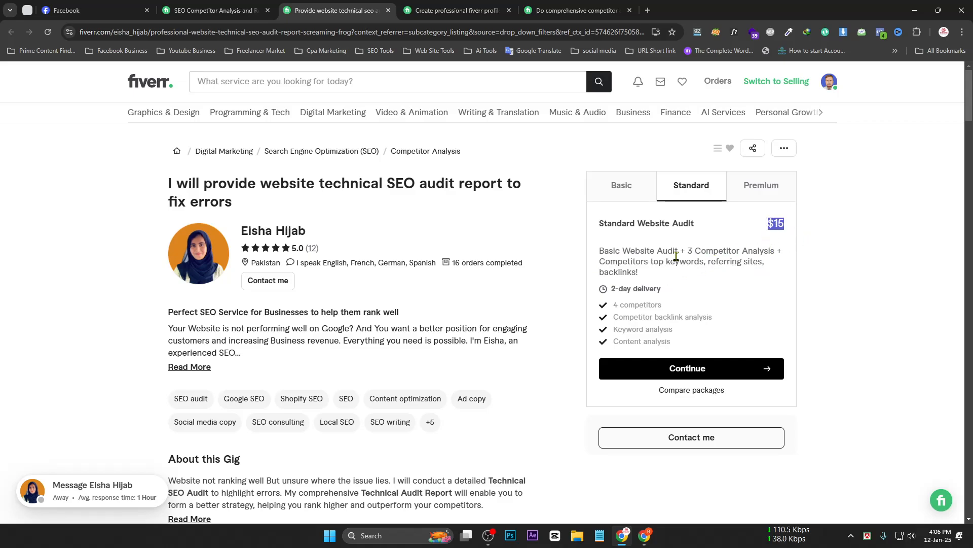
View the Premium website audit package and read what its description adds to the Standard one.
{"action": "left_click", "coordinate": [775, 194]}
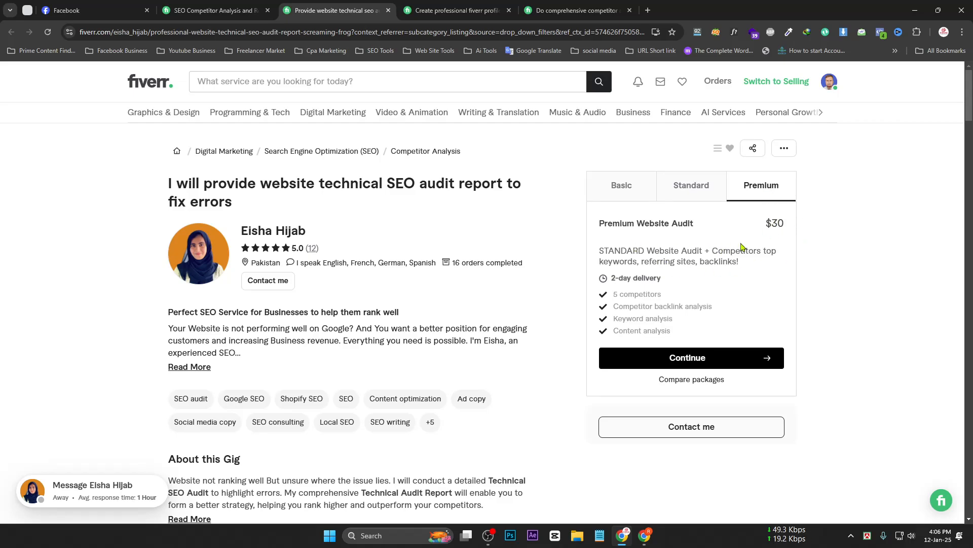
{"action": "left_click_drag", "start_coordinate": [723, 250], "coordinate": [751, 251]}
{"action": "left_click_drag", "start_coordinate": [691, 261], "coordinate": [756, 251]}
{"action": "left_click", "coordinate": [700, 260]}
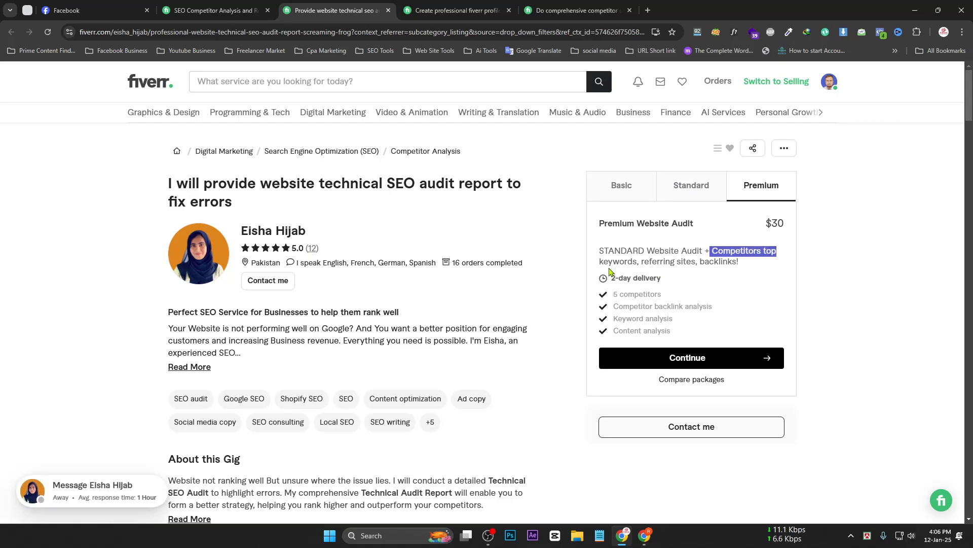
{"action": "left_click_drag", "start_coordinate": [603, 261], "coordinate": [765, 263]}
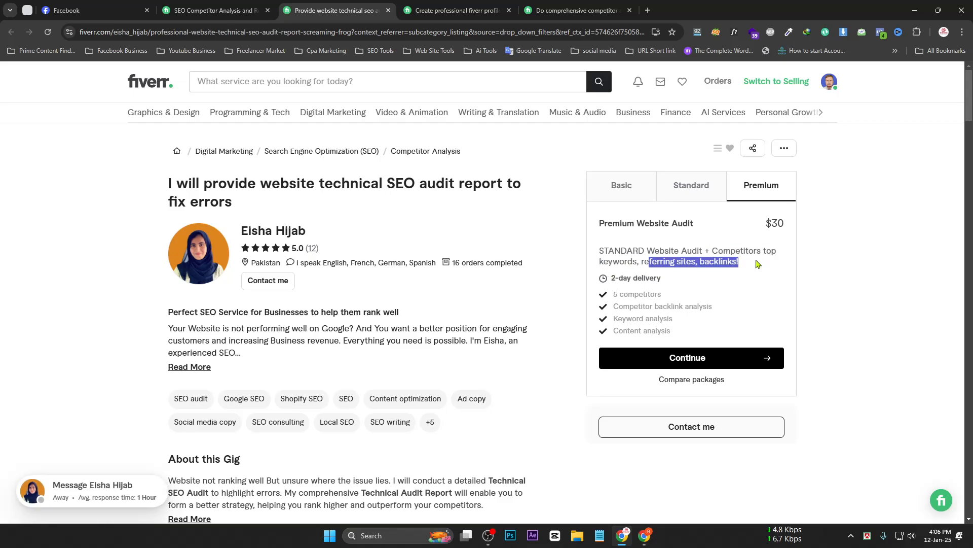
{"action": "left_click", "coordinate": [758, 263]}
{"action": "left_click_drag", "start_coordinate": [615, 250], "coordinate": [738, 251]}
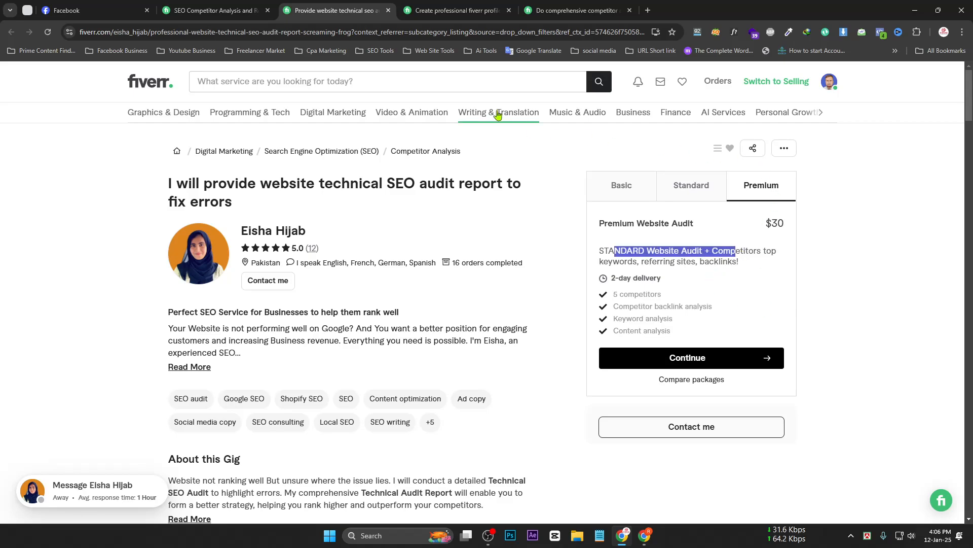
Go to the Fiverr profile setup gig and compare its Basic, Standard and Premium packages.
{"action": "left_click", "coordinate": [457, 11]}
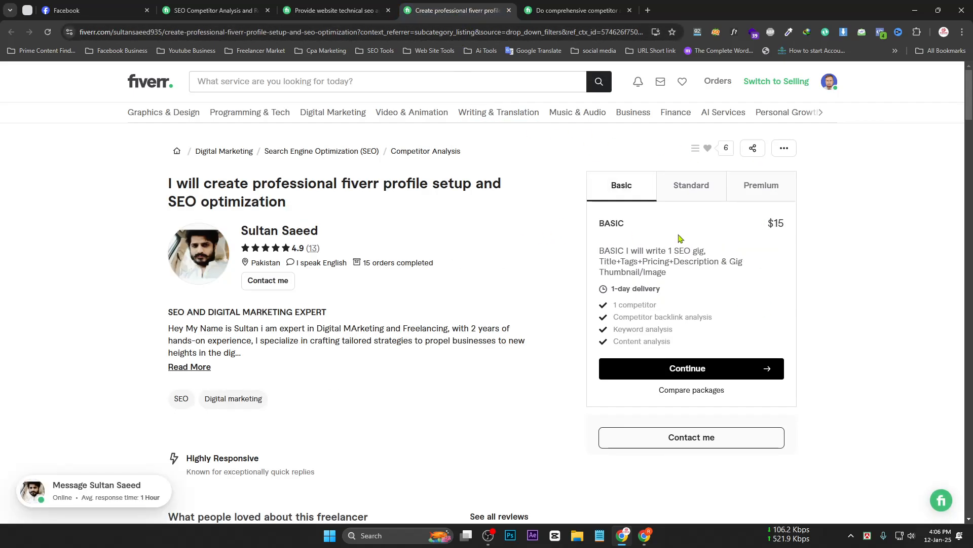
{"action": "left_click", "coordinate": [695, 196]}
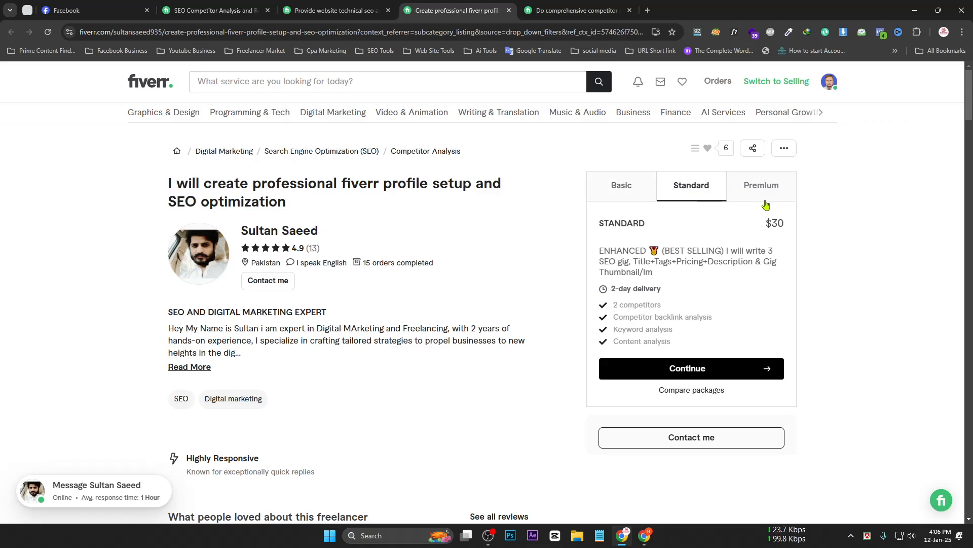
{"action": "left_click", "coordinate": [768, 201]}
{"action": "left_click", "coordinate": [609, 195]}
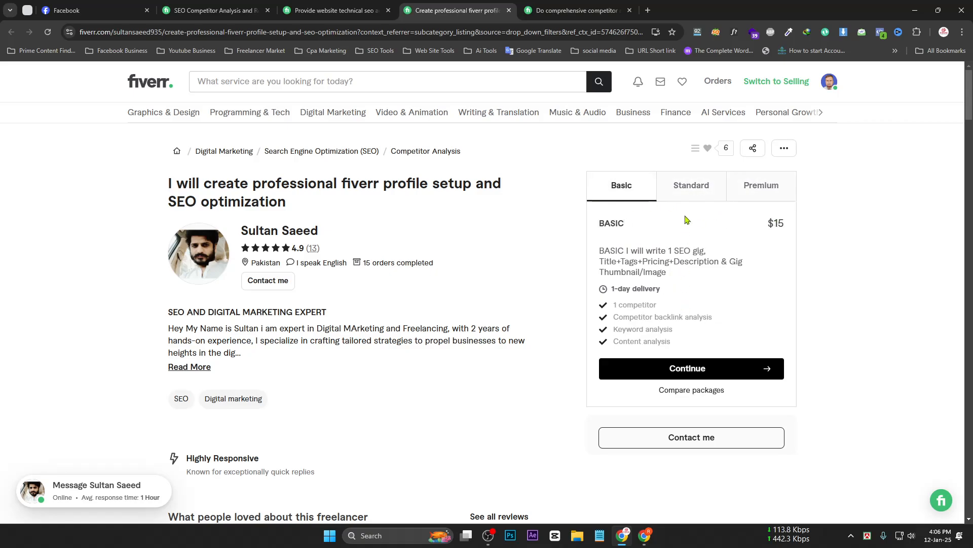
{"action": "left_click", "coordinate": [731, 197]}
{"action": "left_click", "coordinate": [666, 195]}
{"action": "left_click", "coordinate": [612, 198]}
{"action": "left_click", "coordinate": [777, 203]}
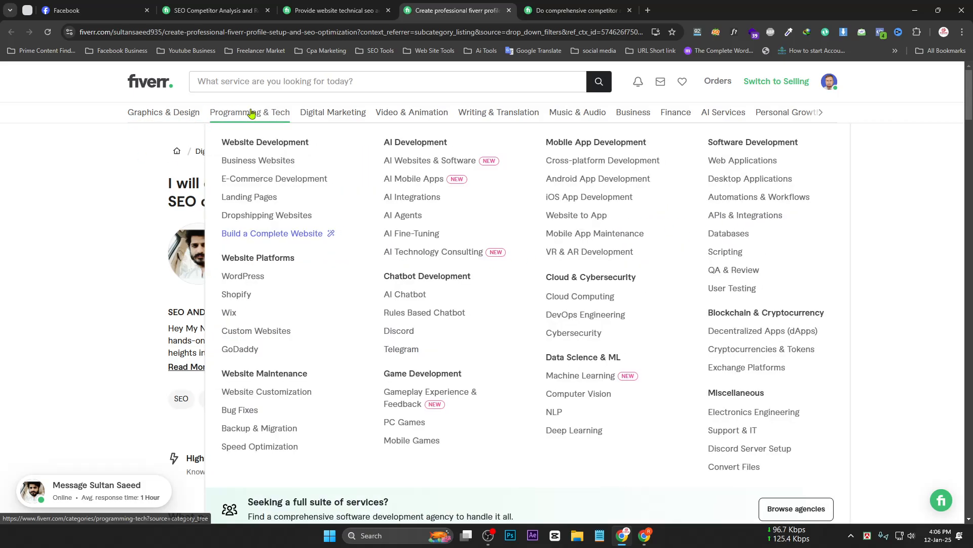
Browse the subcategories of the Search Engine Optimization (SEO) category and return to the Fiverr profile setup gig.
{"action": "mouse_move", "coordinate": [334, 119]}
{"action": "left_click", "coordinate": [361, 166]}
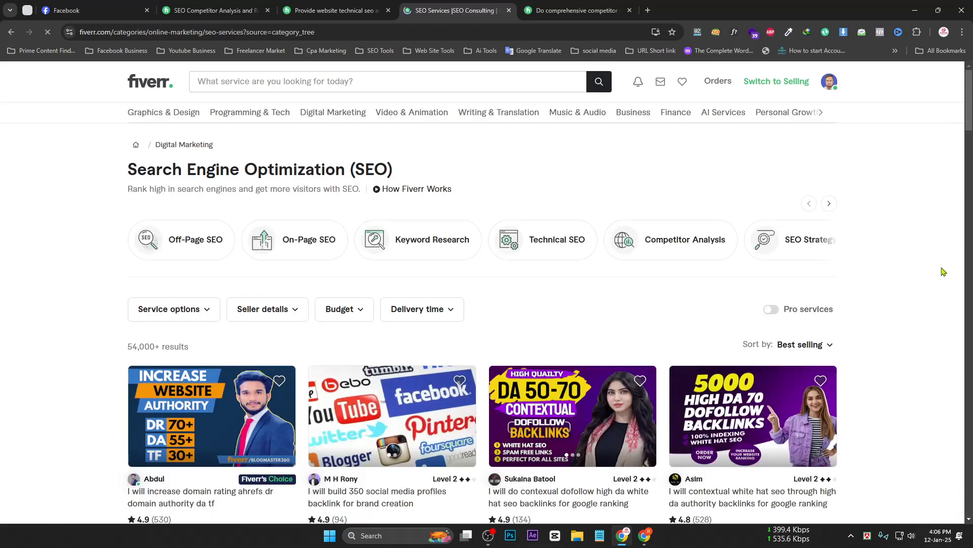
{"action": "left_click", "coordinate": [832, 208]}
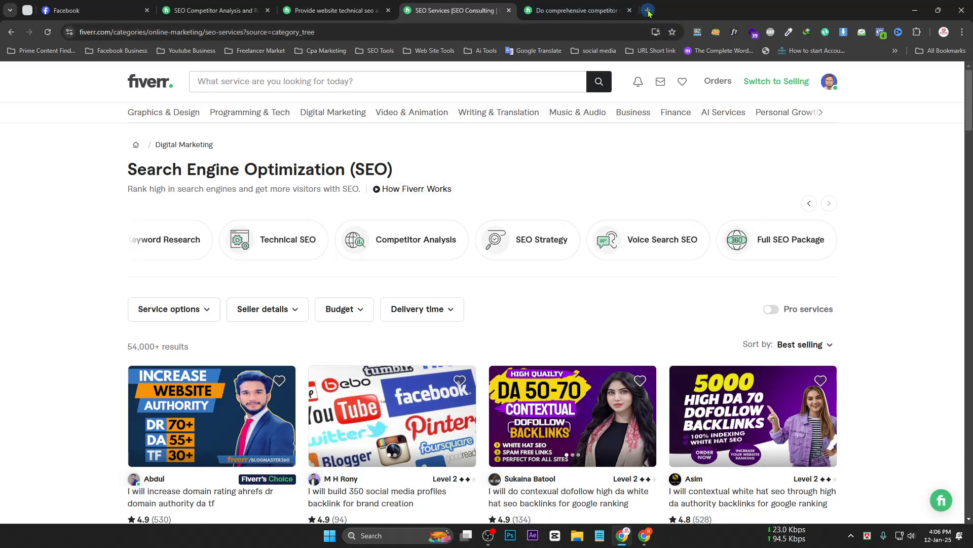
{"action": "left_click", "coordinate": [12, 31]}
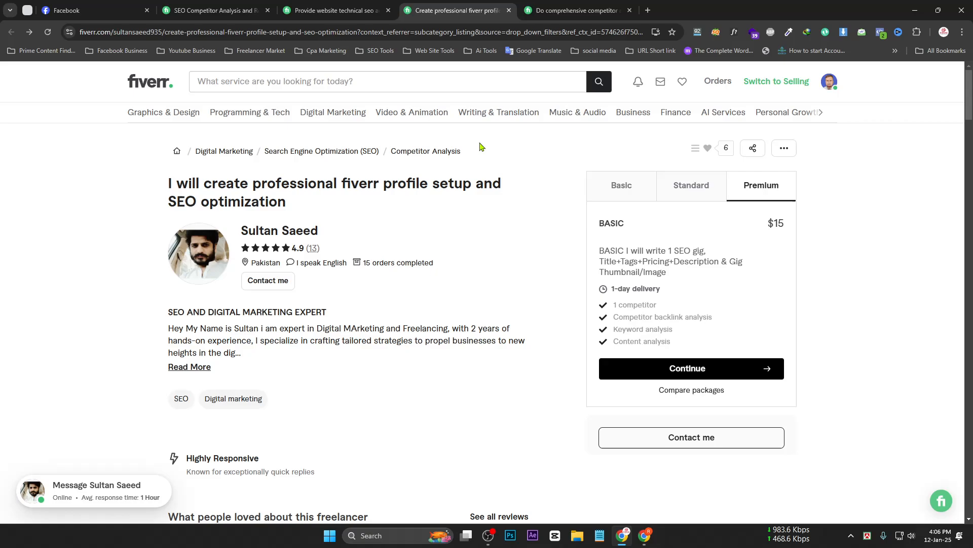
Copy the Competitor Analysis category name from the gig page and search Fiverr for "Competitor Analysis".
{"action": "left_click_drag", "start_coordinate": [460, 151], "coordinate": [392, 151]}
{"action": "key", "text": "ctrl+c"}
{"action": "left_click", "coordinate": [355, 82]}
{"action": "key", "text": "ctrl+v"}
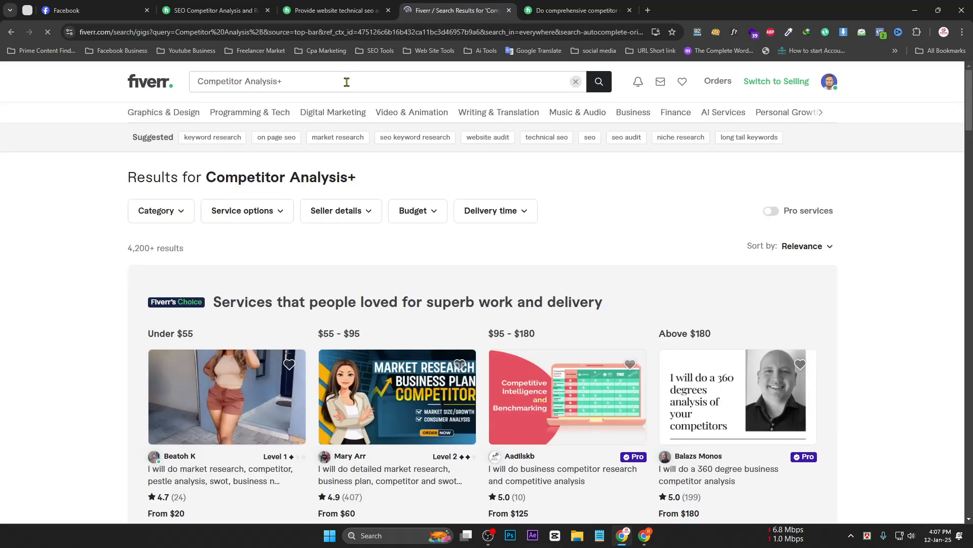
{"action": "left_click", "coordinate": [287, 78]}
{"action": "key", "text": "BackSpace"}
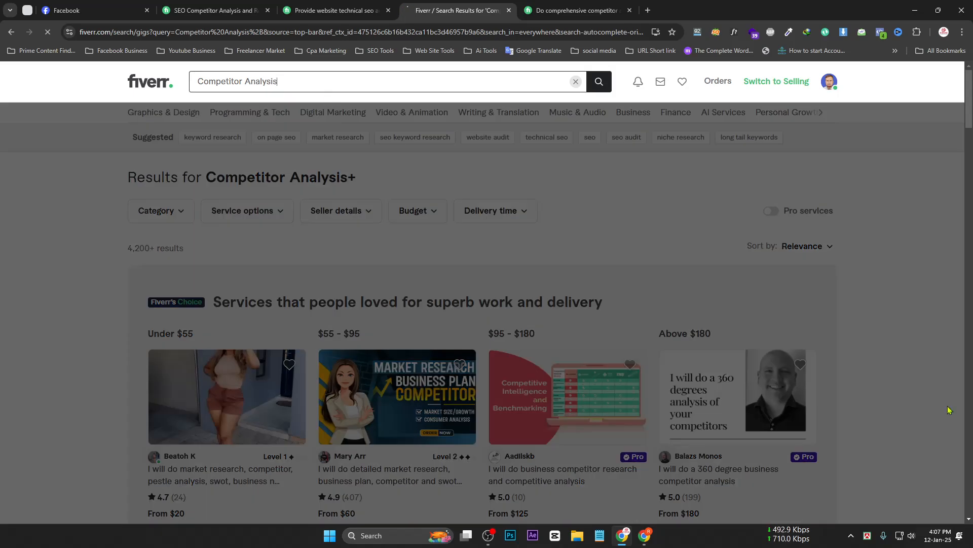
{"action": "key", "text": "Return"}
Open the market research, swot and competitor analysis gig from the results, dismiss its discount offer and review the page.
{"action": "scroll", "coordinate": [599, 291], "scroll_direction": "down", "scroll_amount": 5}
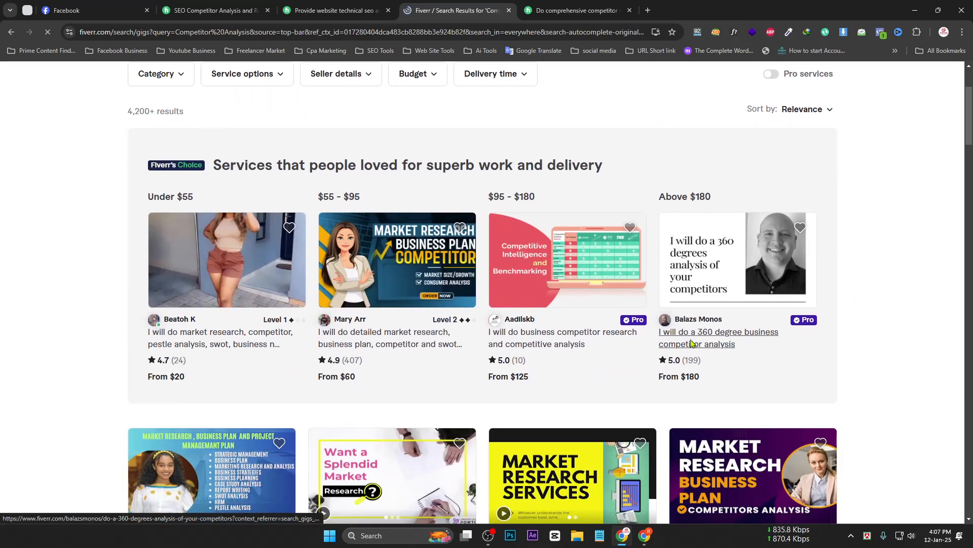
{"action": "scroll", "coordinate": [600, 292], "scroll_direction": "down", "scroll_amount": 3}
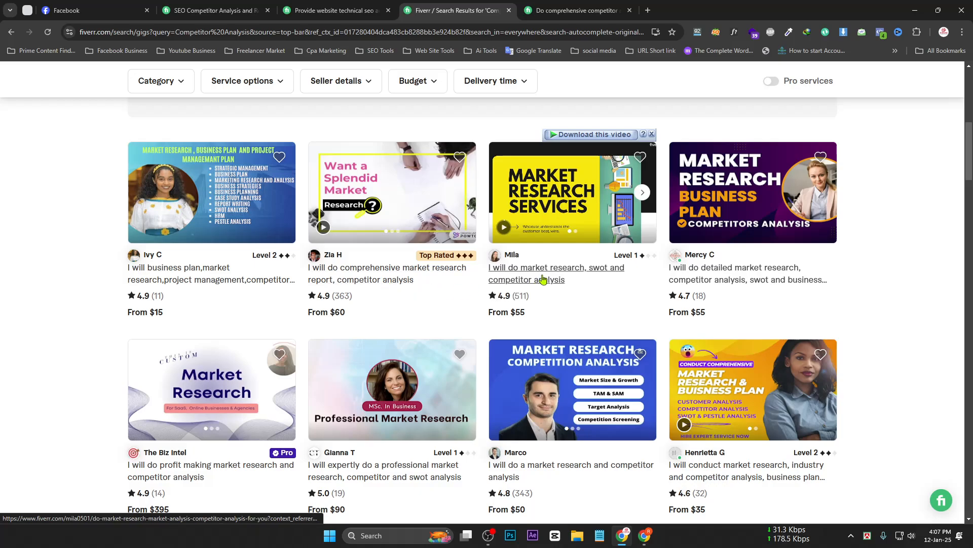
{"action": "left_click", "coordinate": [545, 279]}
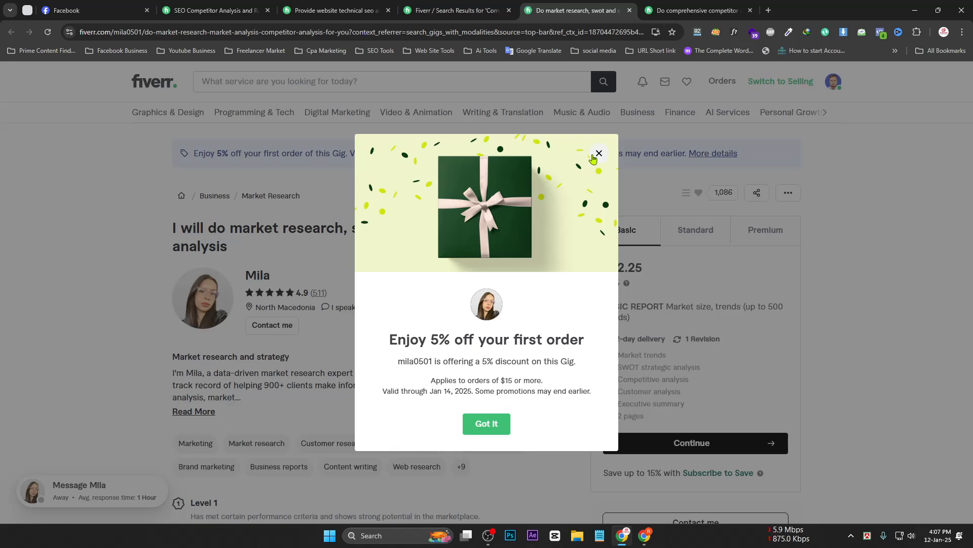
{"action": "left_click", "coordinate": [491, 424]}
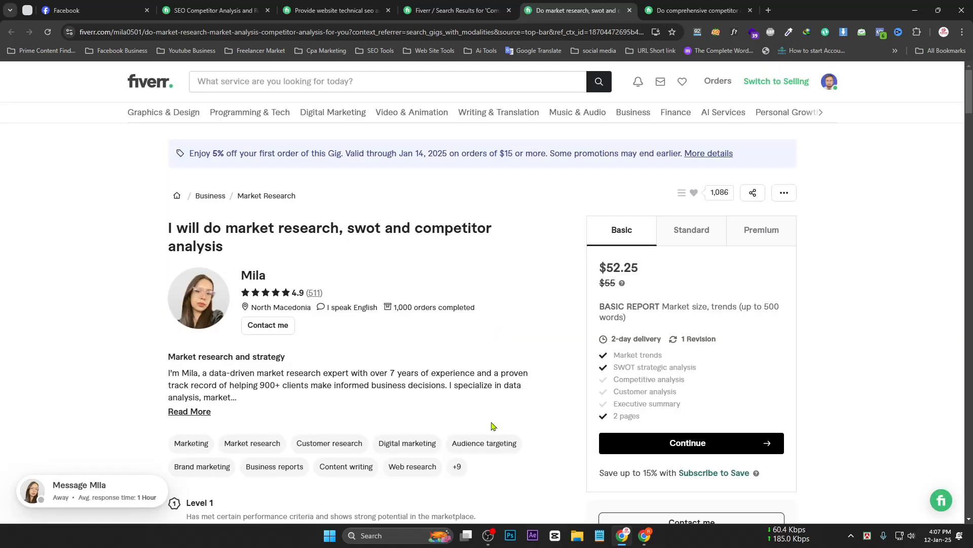
{"action": "scroll", "coordinate": [599, 246], "scroll_direction": "down", "scroll_amount": 2}
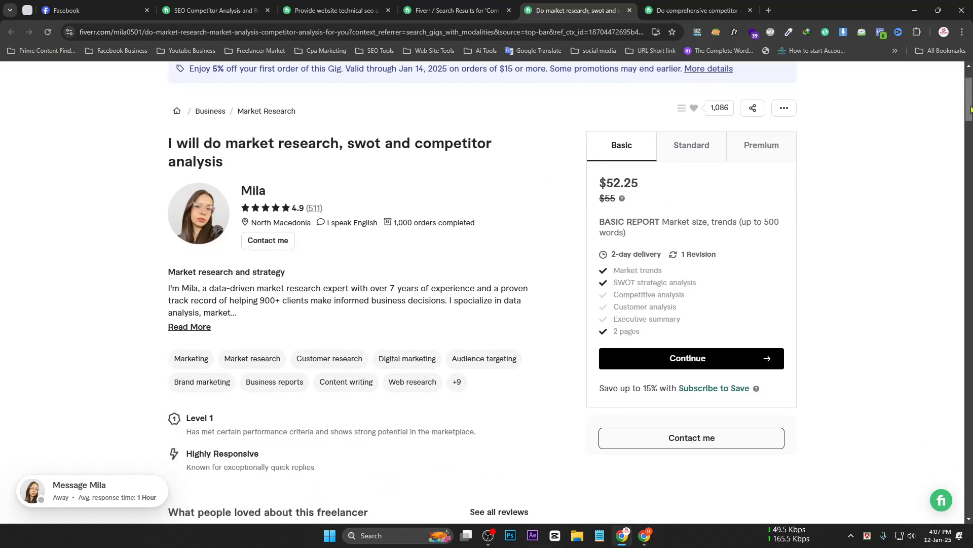
{"action": "mouse_move", "coordinate": [968, 104]}
{"action": "left_mouse_down"}
{"action": "mouse_move", "coordinate": [969, 126]}
{"action": "mouse_move", "coordinate": [968, 97]}
{"action": "left_mouse_up"}
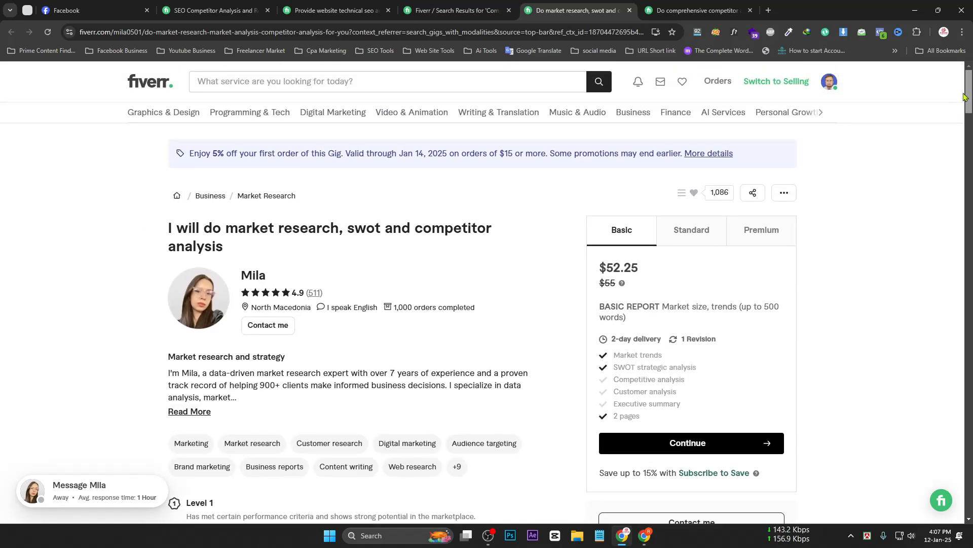
Close the market research gig and view the comprehensive competitor analysis report gig.
{"action": "left_click", "coordinate": [630, 10]}
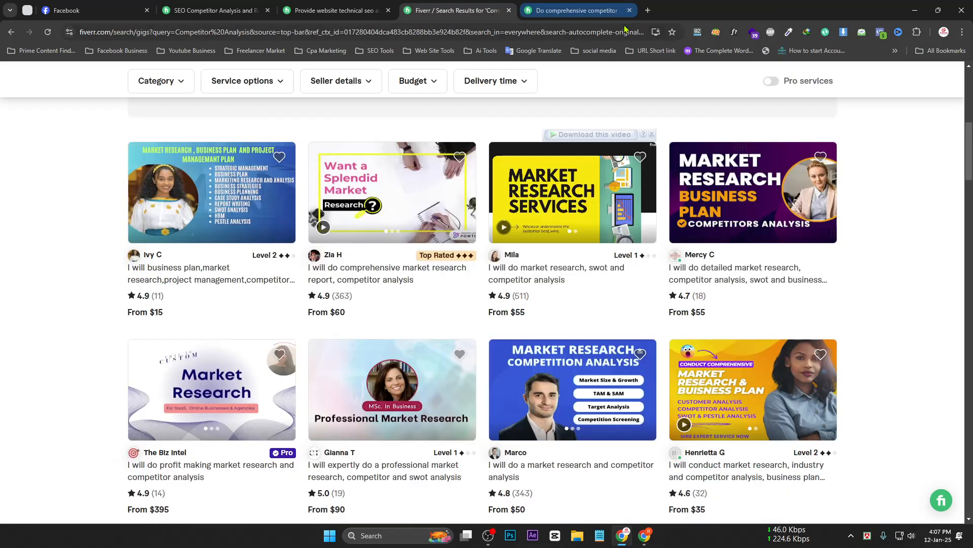
{"action": "left_click", "coordinate": [571, 10]}
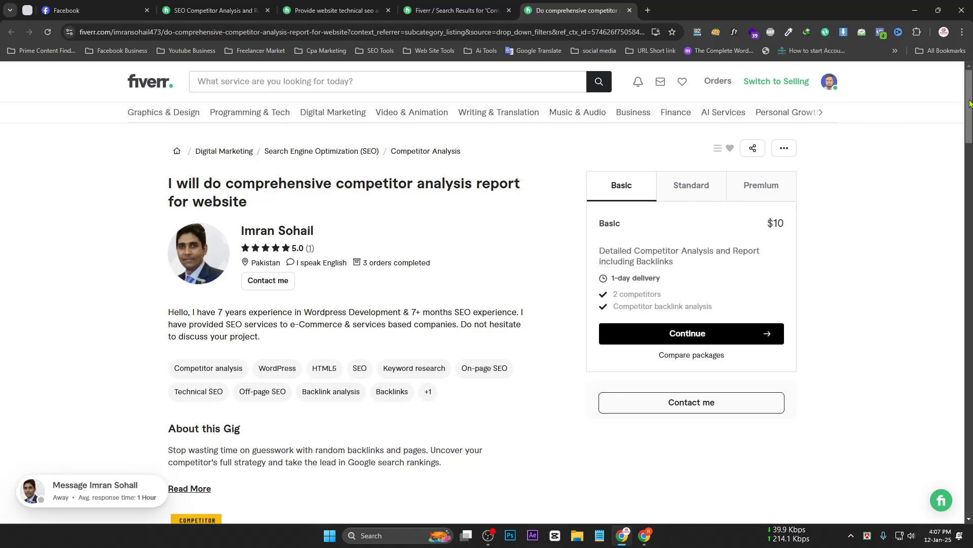
{"action": "scroll", "coordinate": [365, 256], "scroll_direction": "down", "scroll_amount": 1}
{"action": "scroll", "coordinate": [357, 261], "scroll_direction": "up", "scroll_amount": 1}
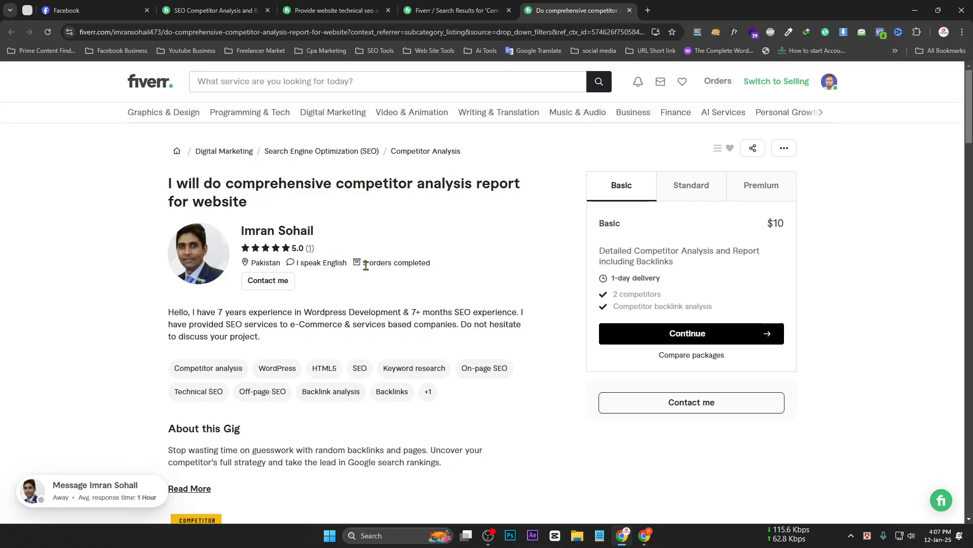
Open upwork.com in a new tab, search its job listings for "Competitor Analysis" and look through the first page of results.
{"action": "left_click", "coordinate": [648, 10]}
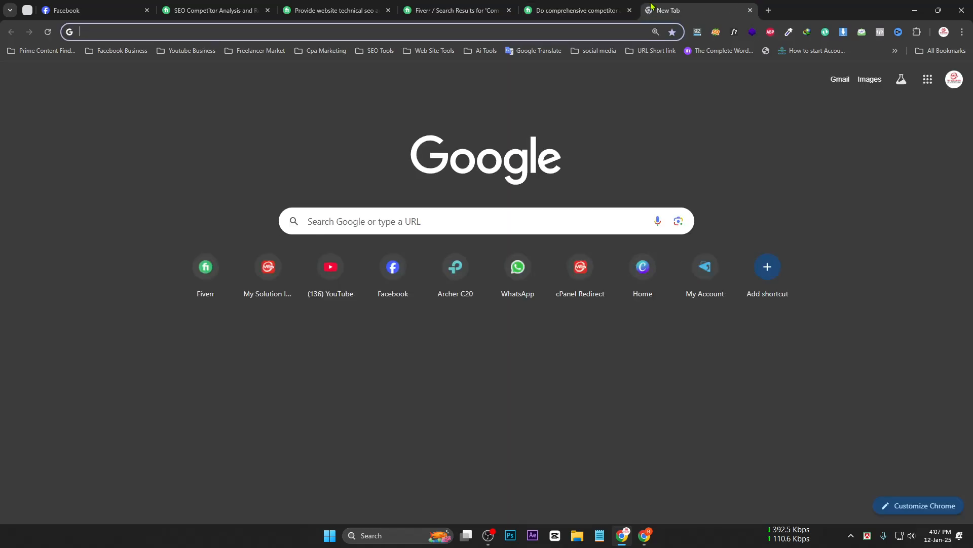
{"action": "type", "text": "upwork.com"}
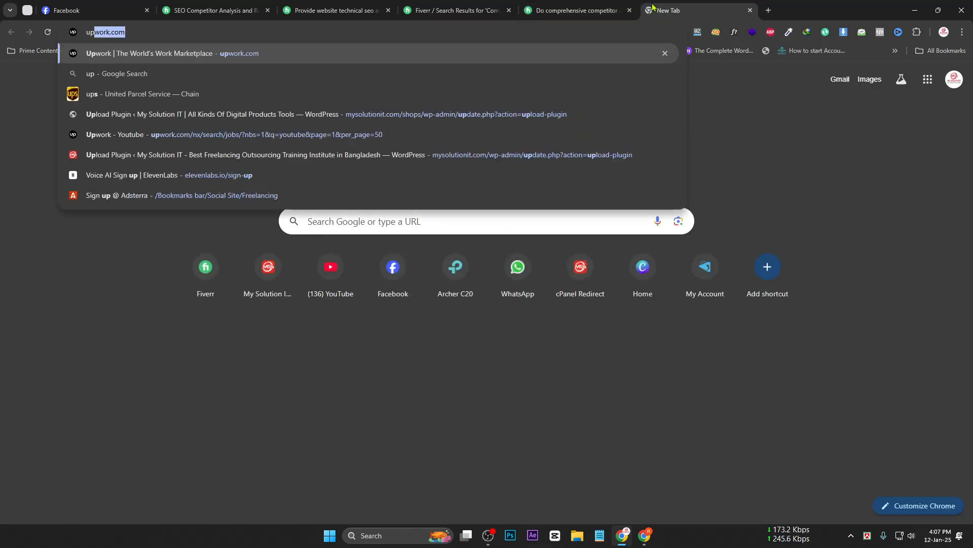
{"action": "key", "text": "Return"}
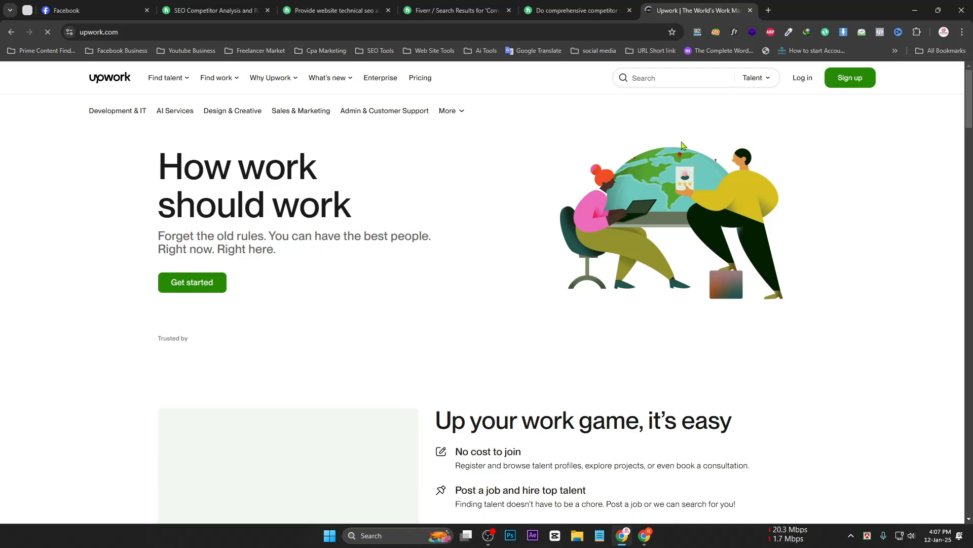
{"action": "left_click", "coordinate": [750, 81]}
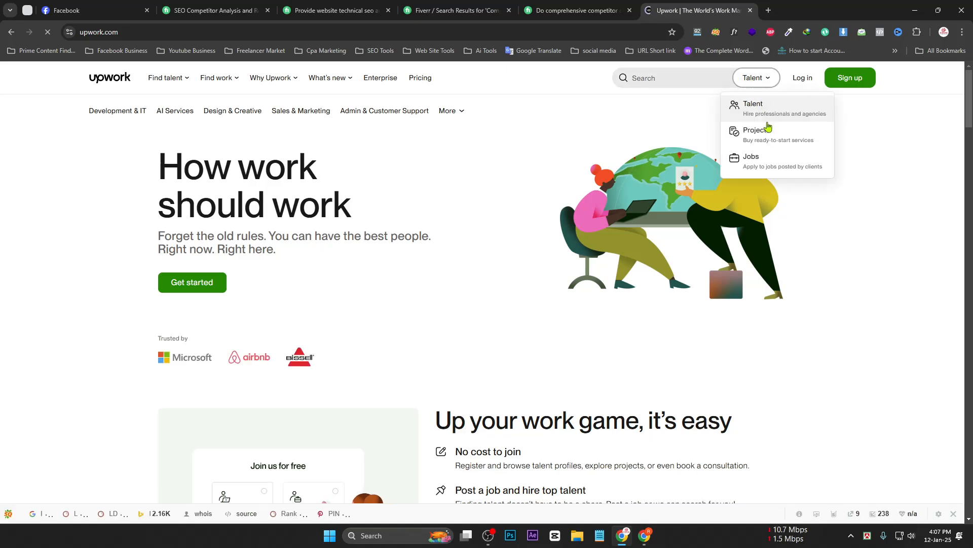
{"action": "left_click", "coordinate": [762, 156]}
{"action": "key", "text": "ctrl+v"}
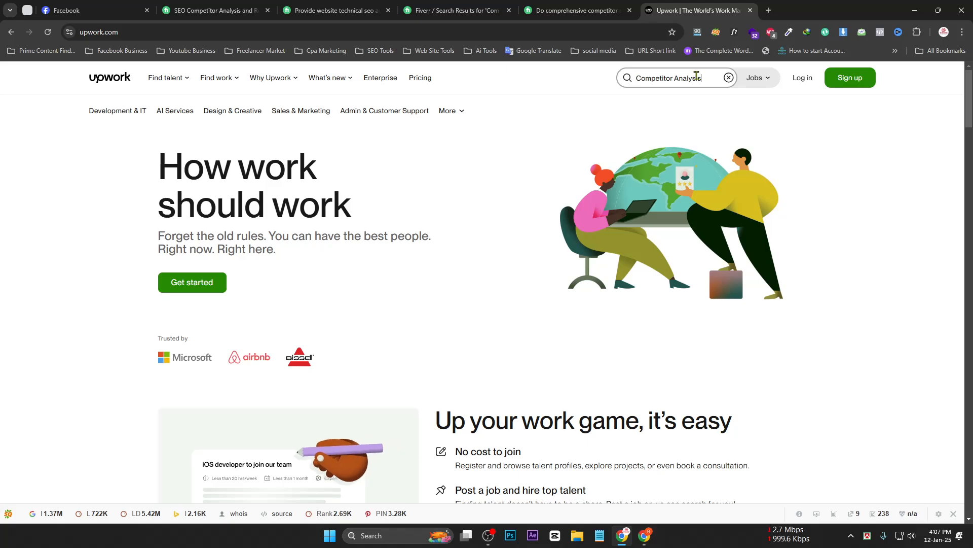
{"action": "key", "text": "Return"}
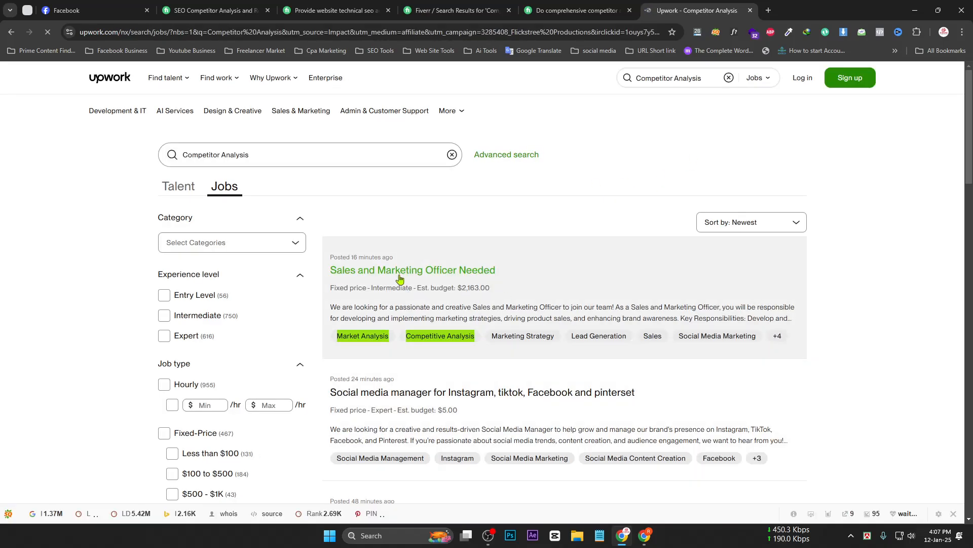
{"action": "scroll", "coordinate": [466, 335], "scroll_direction": "down", "scroll_amount": 1}
{"action": "scroll", "coordinate": [436, 314], "scroll_direction": "down", "scroll_amount": 2}
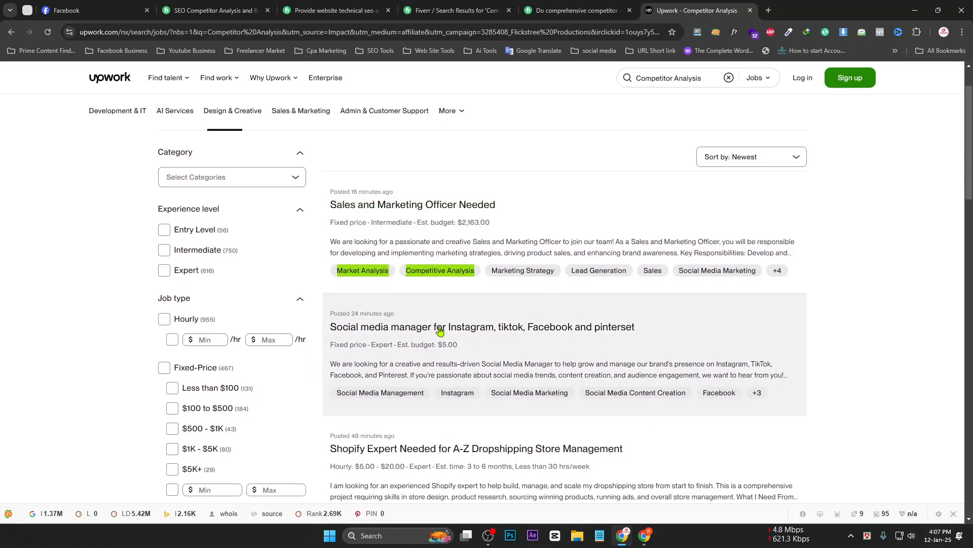
{"action": "scroll", "coordinate": [637, 331], "scroll_direction": "down", "scroll_amount": 10}
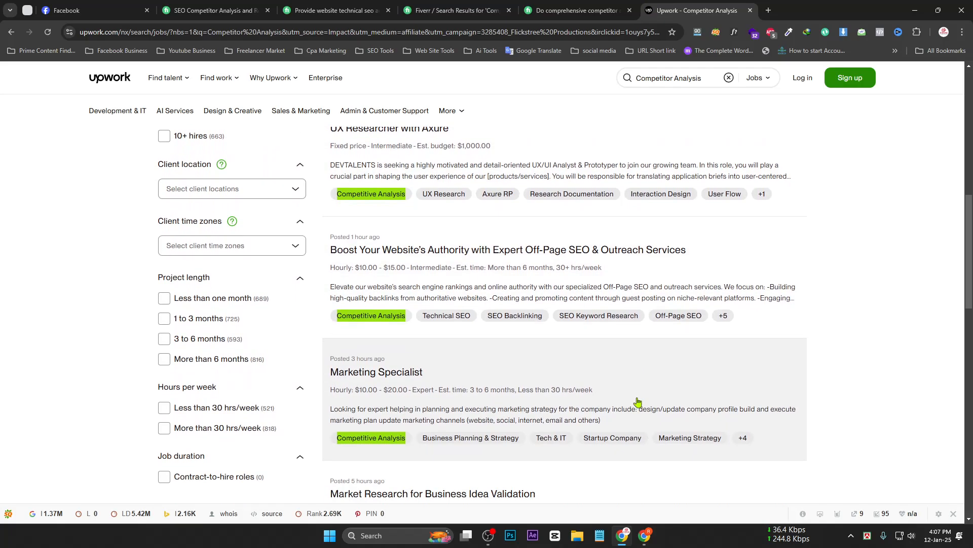
{"action": "scroll", "coordinate": [638, 406], "scroll_direction": "down", "scroll_amount": 8}
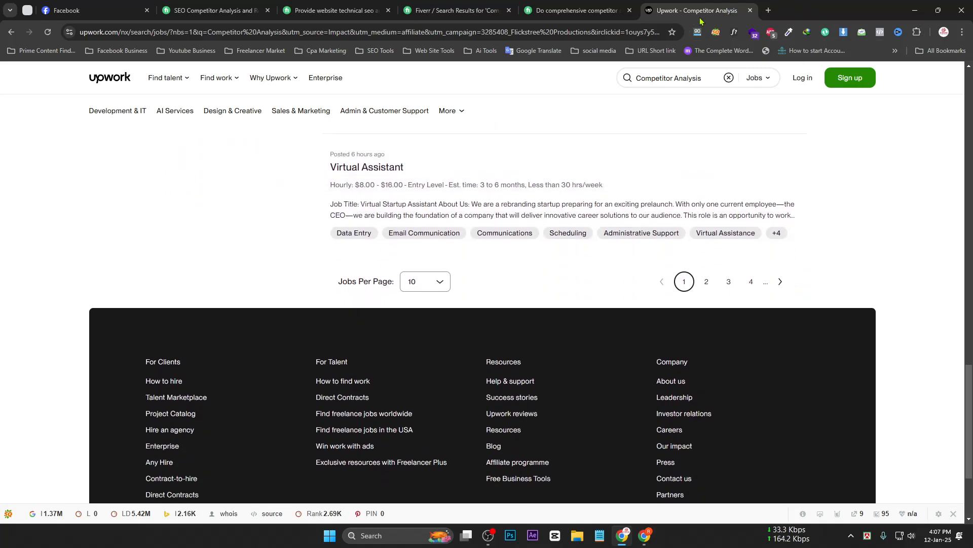
Go to Google Sheets in a new tab and open the Competitor Analysis spreadsheet.
{"action": "left_click", "coordinate": [769, 10]}
{"action": "left_click", "coordinate": [928, 79]}
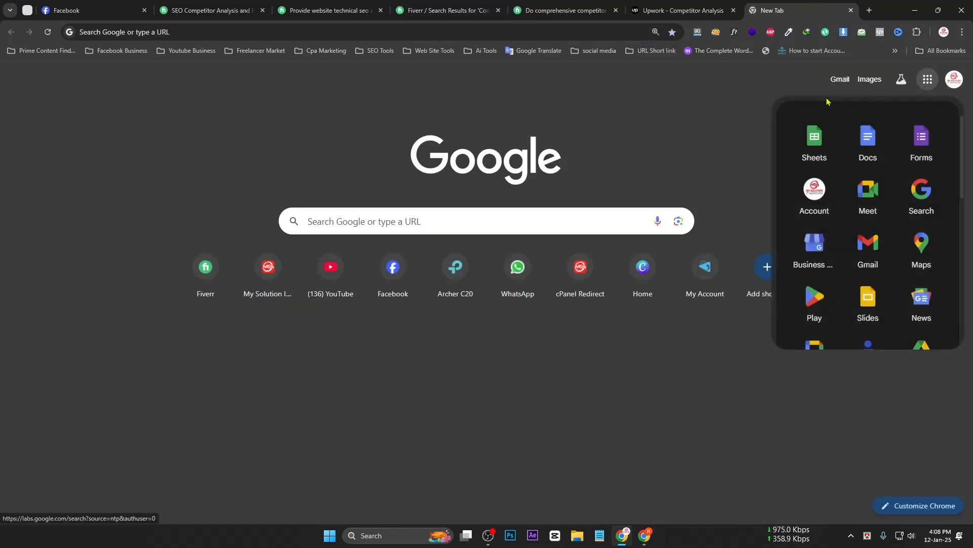
{"action": "left_click", "coordinate": [813, 143]}
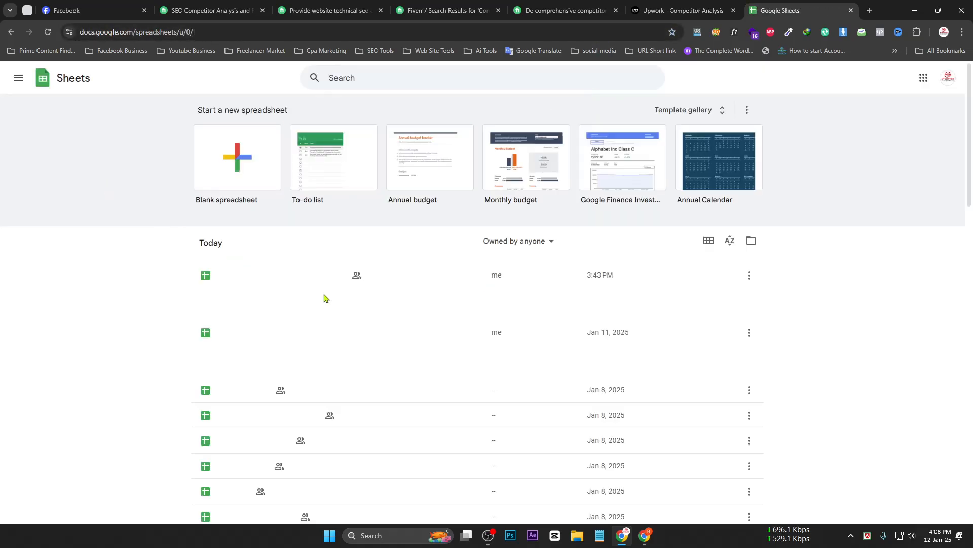
{"action": "left_click", "coordinate": [257, 332]}
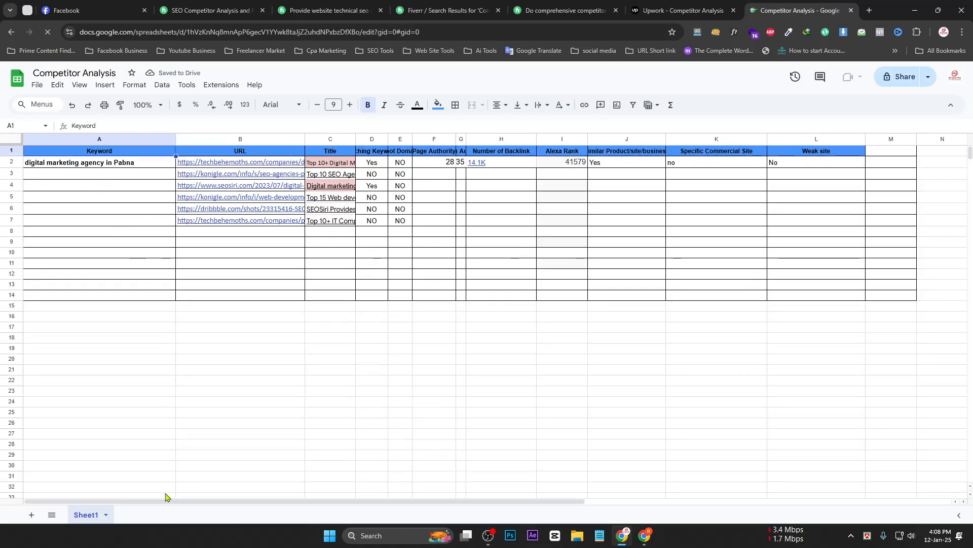
Examine the target keyword in cell A2 and the competitor URLs listed for it.
{"action": "left_click", "coordinate": [29, 164]}
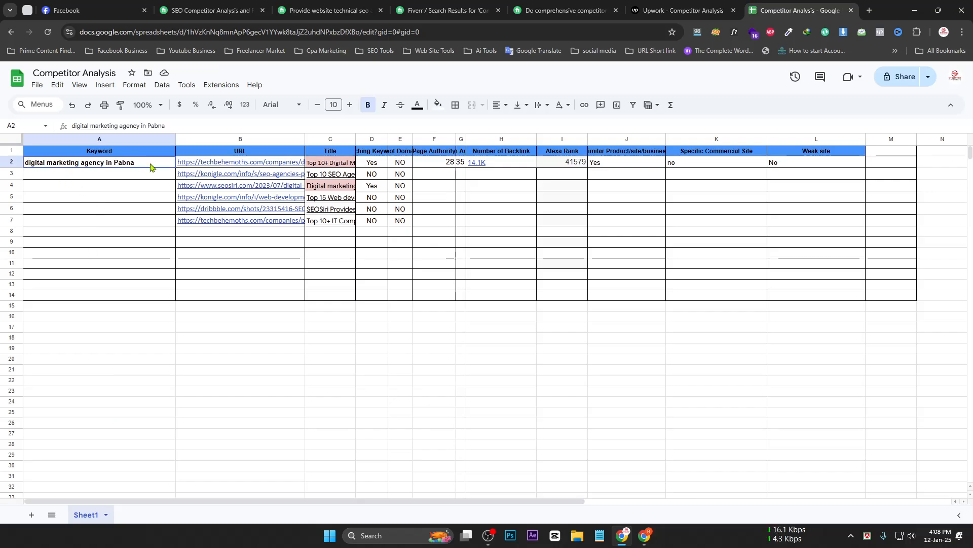
{"action": "double_click", "coordinate": [144, 160]}
{"action": "triple_click", "coordinate": [143, 159]}
{"action": "left_click", "coordinate": [140, 159]}
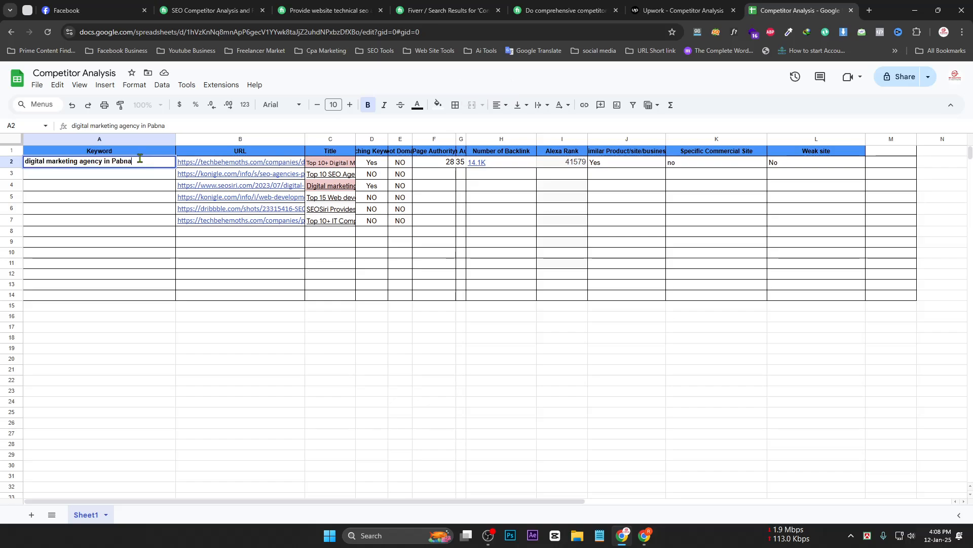
{"action": "left_click_drag", "start_coordinate": [156, 159], "coordinate": [28, 169]}
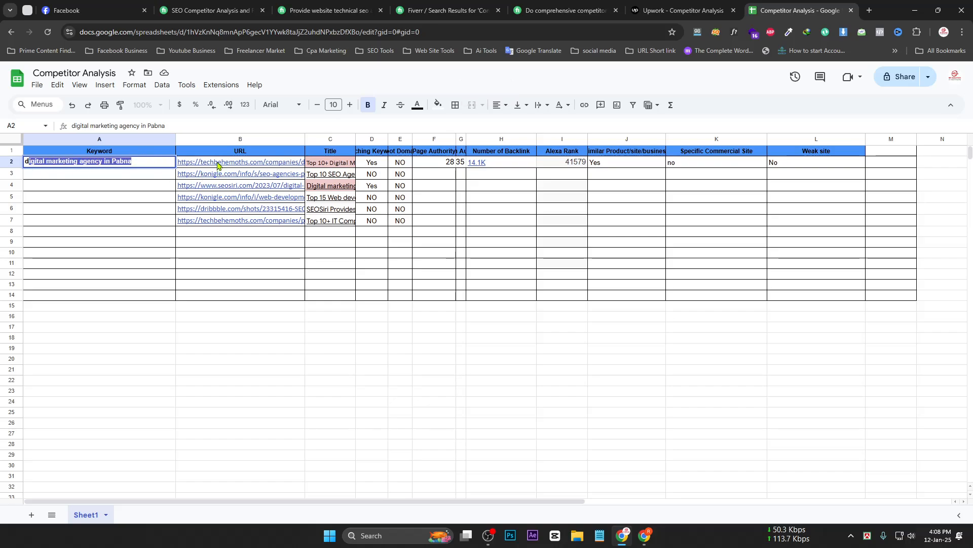
{"action": "left_click", "coordinate": [221, 232]}
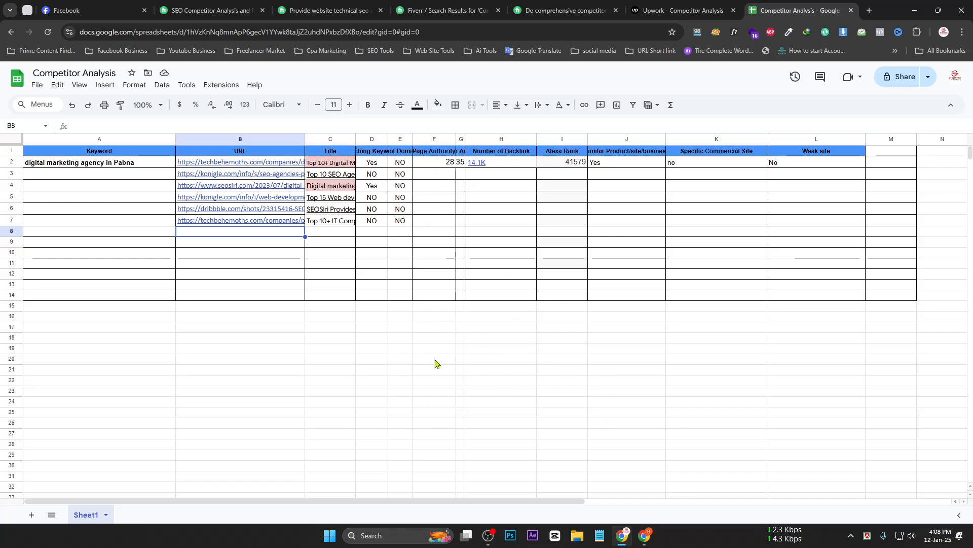
{"action": "left_click", "coordinate": [82, 177]}
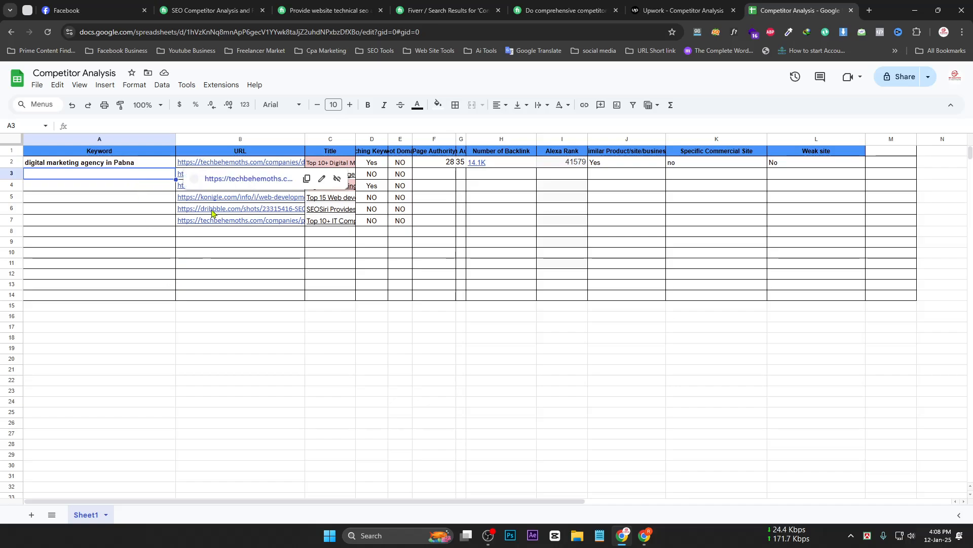
{"action": "left_click", "coordinate": [492, 292]}
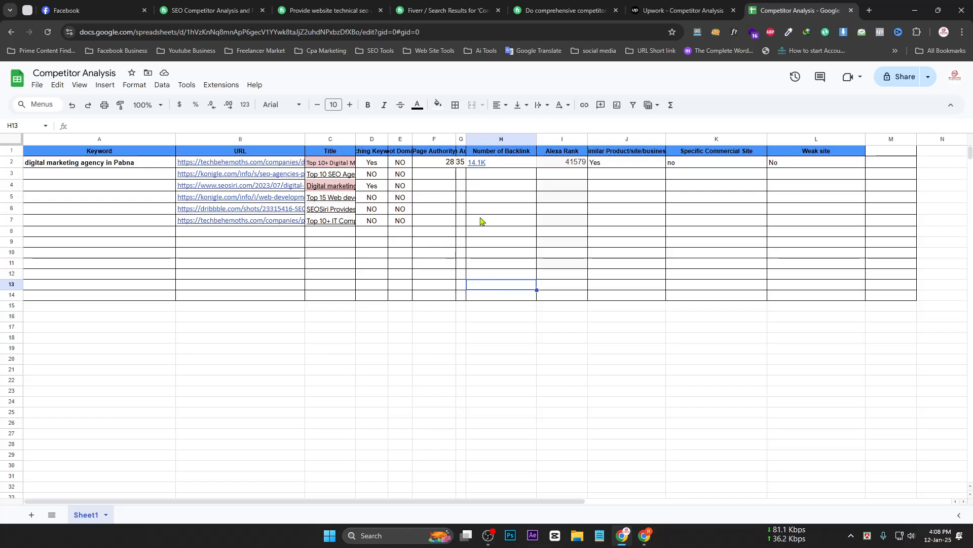
Narrow the Page Authority column, and widen the Domain Authority and Title columns of the competitor sheet.
{"action": "mouse_move", "coordinate": [456, 139]}
{"action": "left_mouse_down"}
{"action": "mouse_move", "coordinate": [440, 139]}
{"action": "mouse_move", "coordinate": [467, 139]}
{"action": "left_mouse_up"}
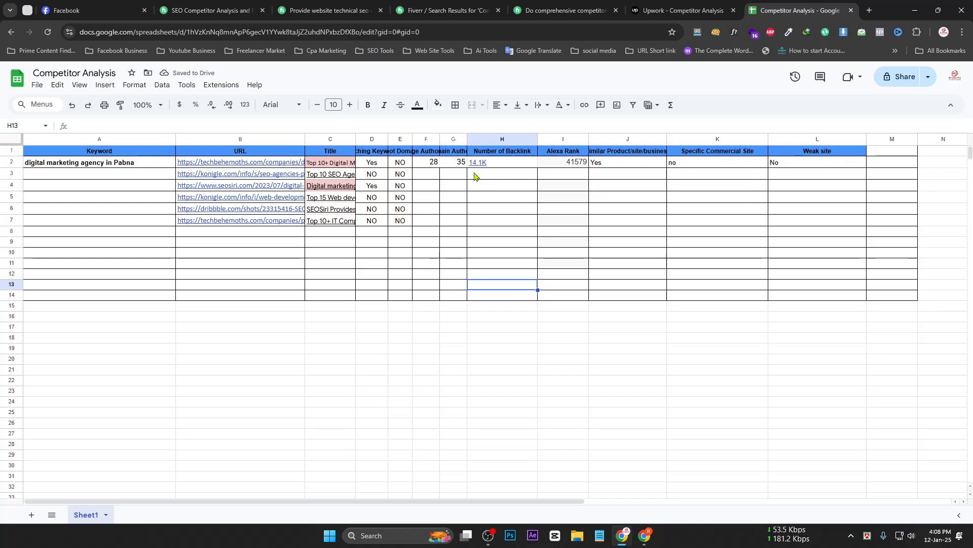
{"action": "left_click", "coordinate": [134, 166]}
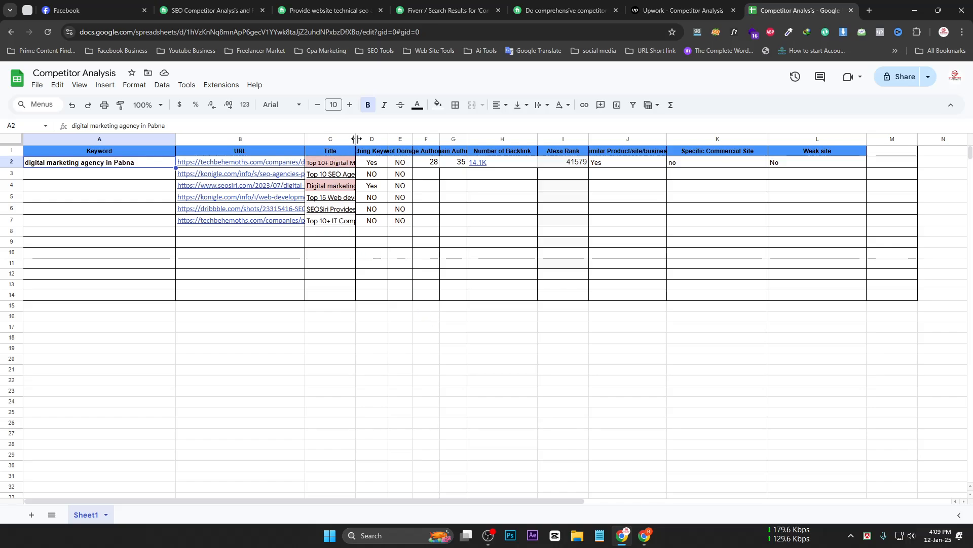
{"action": "left_click_drag", "start_coordinate": [357, 138], "coordinate": [399, 139]}
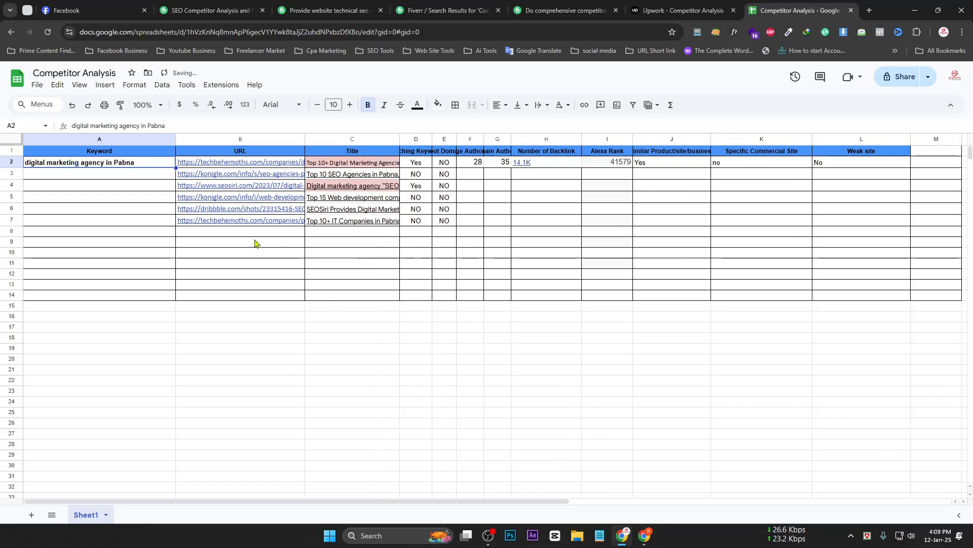
Examine the URL column, including the first techbehemoths.com link's preview and the empty rows beneath the list.
{"action": "left_click_drag", "start_coordinate": [257, 243], "coordinate": [249, 162]}
{"action": "left_click", "coordinate": [280, 278]}
{"action": "left_click_drag", "start_coordinate": [270, 253], "coordinate": [247, 175]}
{"action": "left_click", "coordinate": [237, 160]}
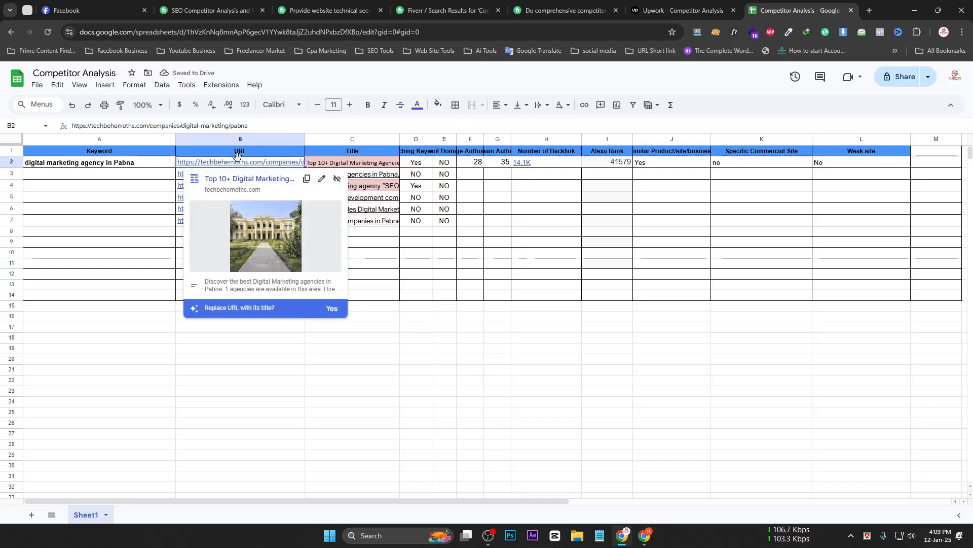
{"action": "left_click", "coordinate": [471, 274]}
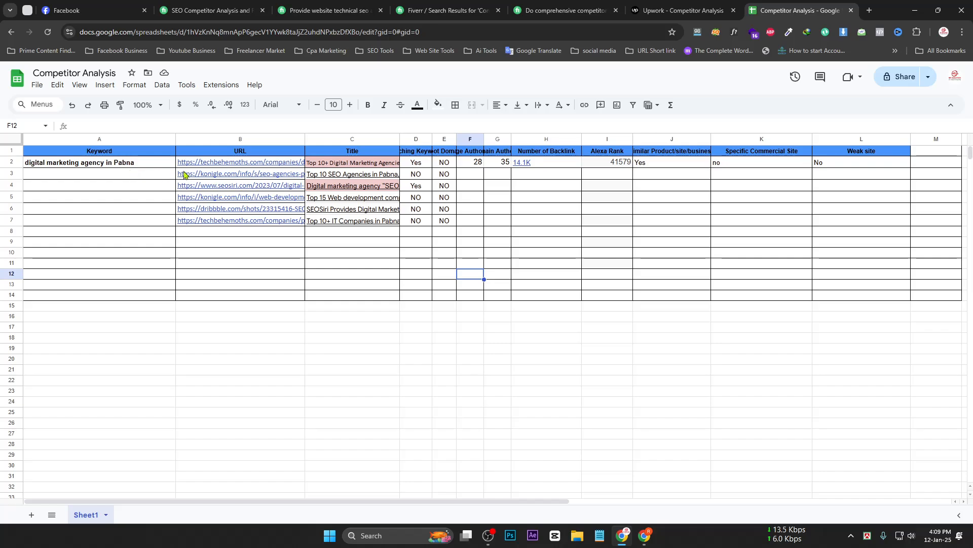
{"action": "mouse_move", "coordinate": [169, 162]}
{"action": "left_mouse_down"}
{"action": "mouse_move", "coordinate": [182, 178]}
{"action": "mouse_move", "coordinate": [170, 168]}
{"action": "left_mouse_up"}
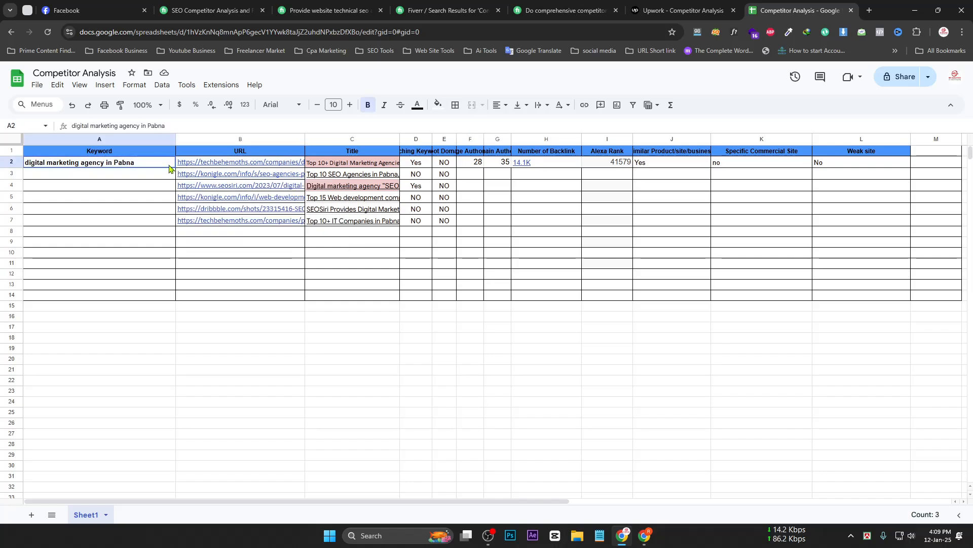
{"action": "left_click_drag", "start_coordinate": [240, 232], "coordinate": [245, 337]}
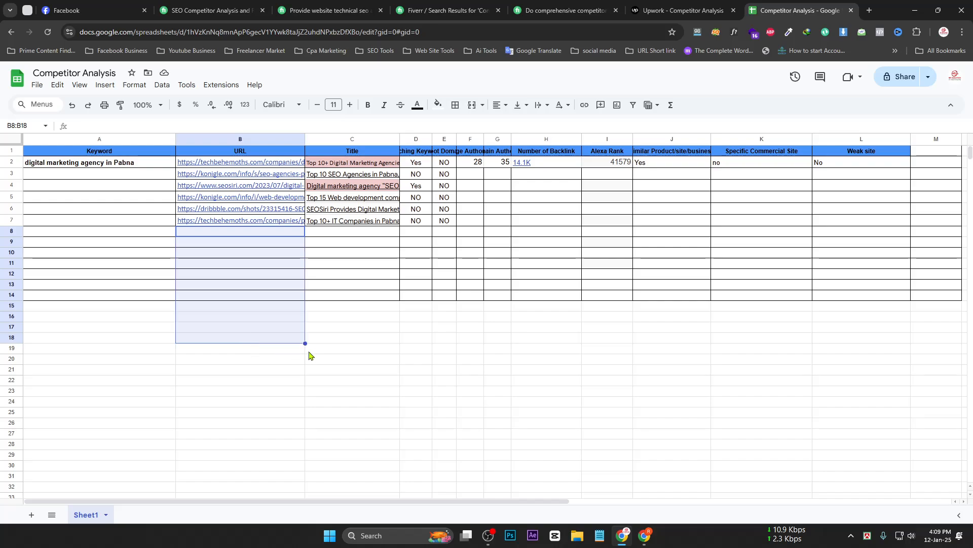
{"action": "left_click", "coordinate": [409, 327]}
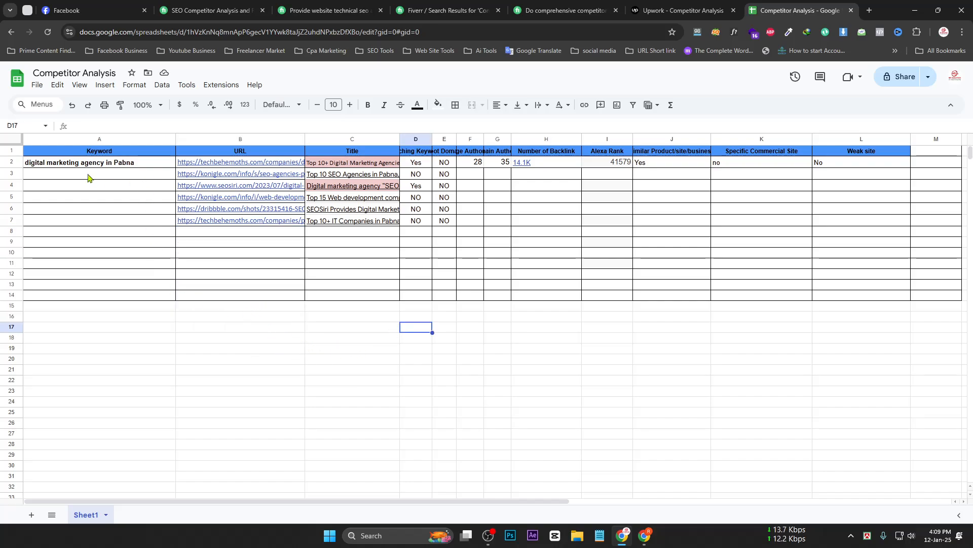
Review the wording of "digital marketing agency in Pabna" in the Keyword column and preview its first competitor link.
{"action": "left_click", "coordinate": [42, 165]}
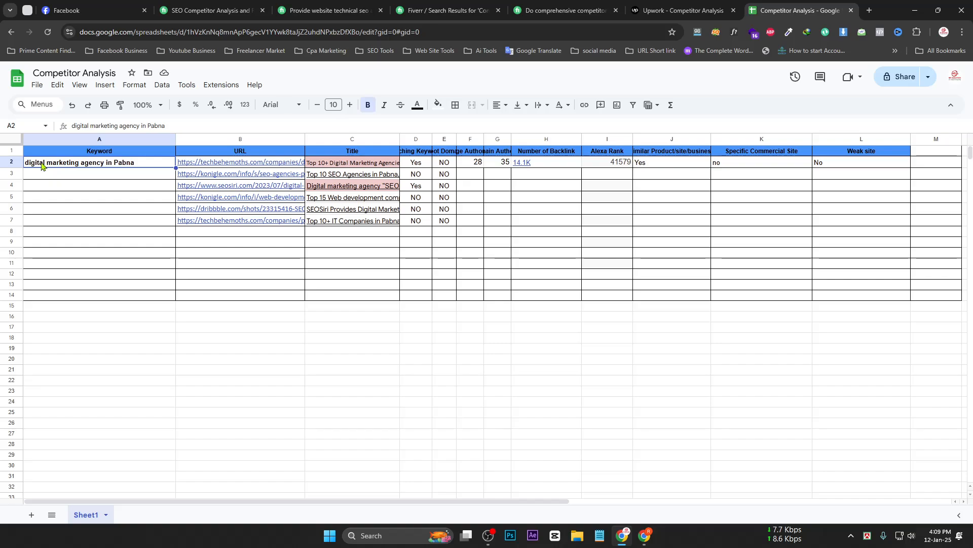
{"action": "double_click", "coordinate": [41, 163]}
{"action": "double_click", "coordinate": [74, 161]}
{"action": "left_click", "coordinate": [124, 189]}
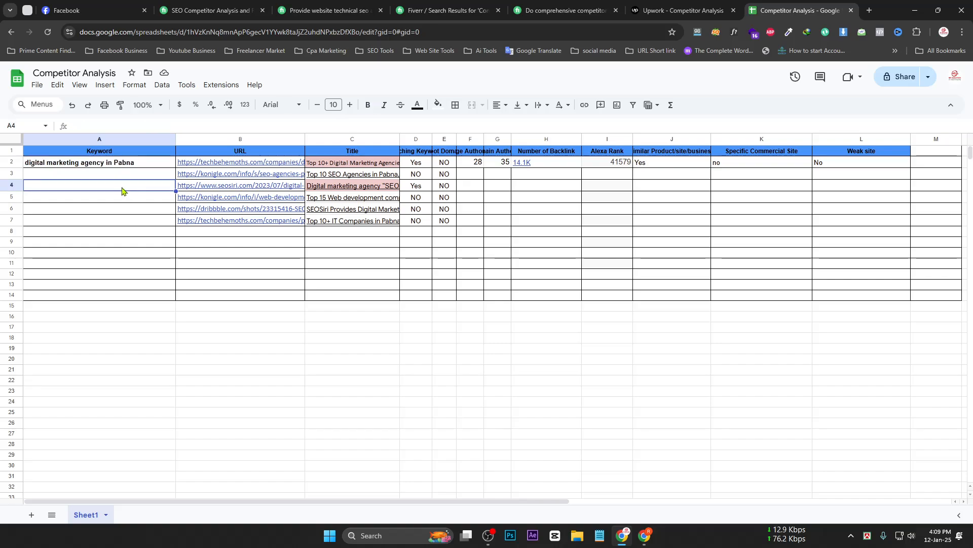
{"action": "left_click", "coordinate": [124, 173]}
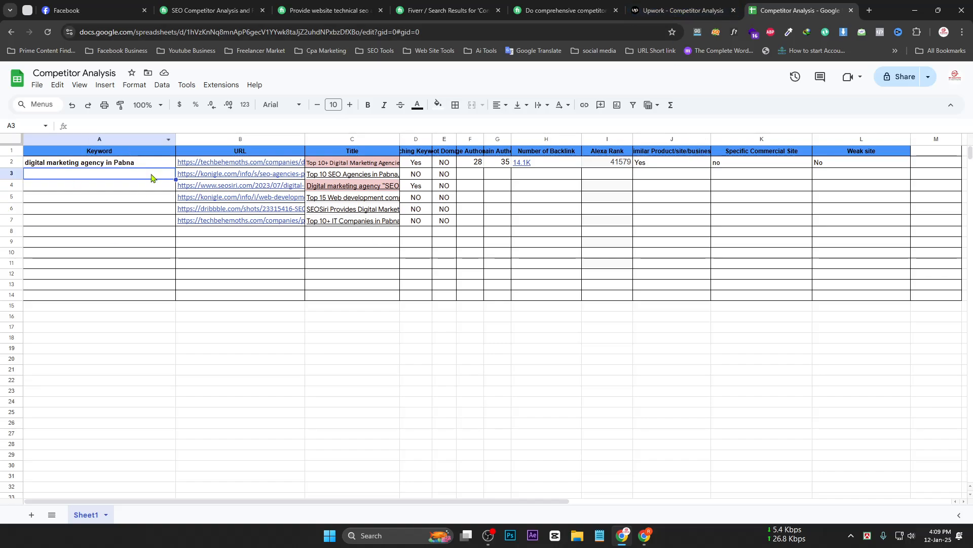
{"action": "triple_click", "coordinate": [68, 163]}
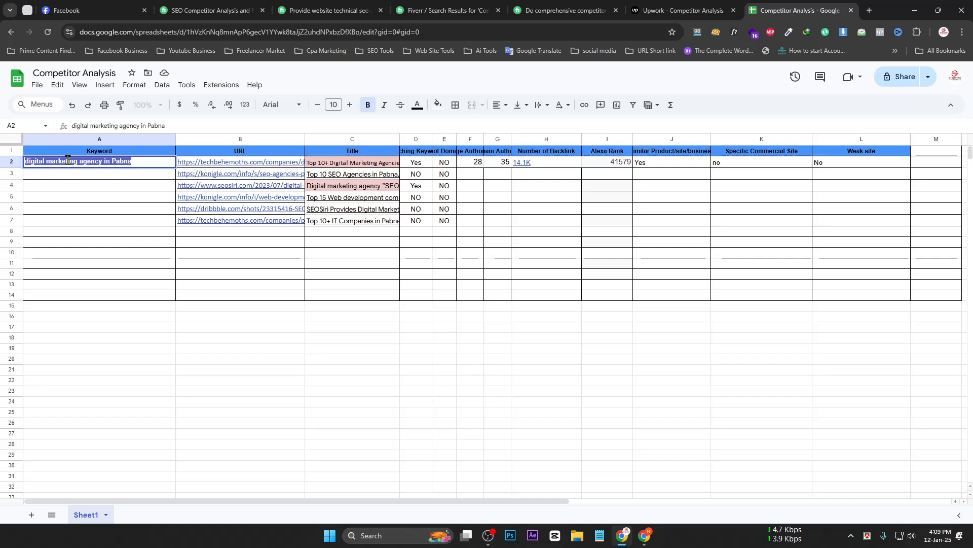
{"action": "left_click", "coordinate": [123, 162]}
{"action": "left_click_drag", "start_coordinate": [133, 163], "coordinate": [12, 162]}
{"action": "mouse_move", "coordinate": [198, 164]}
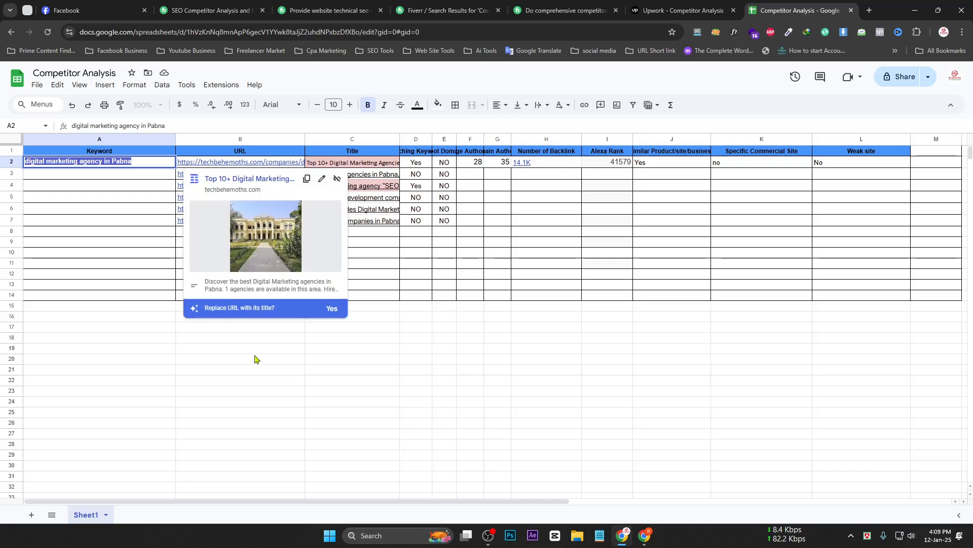
{"action": "left_click", "coordinate": [255, 359]}
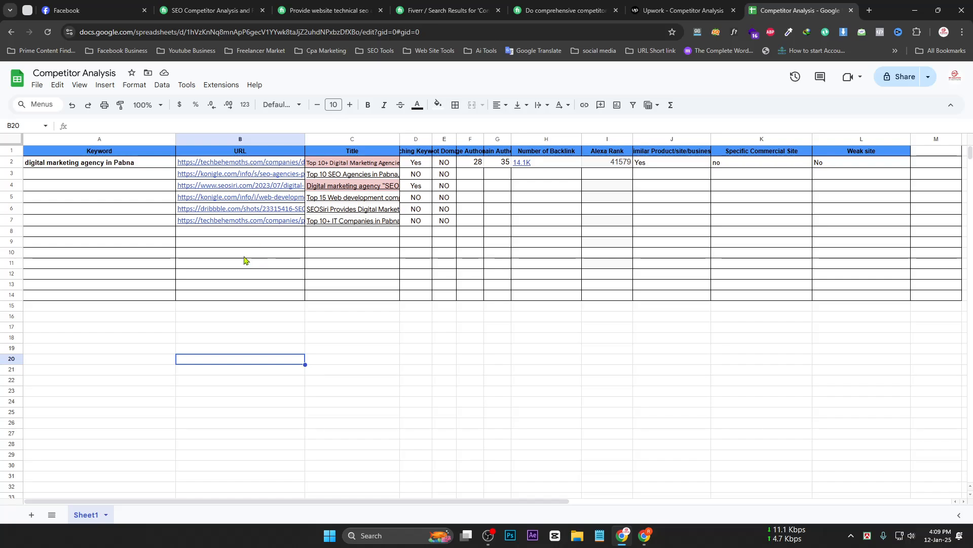
Widen the Exact Matching Keyword and Root Domain columns, and select the Page Authority cells F1:F8 for review.
{"action": "left_click_drag", "start_coordinate": [350, 162], "coordinate": [353, 233]}
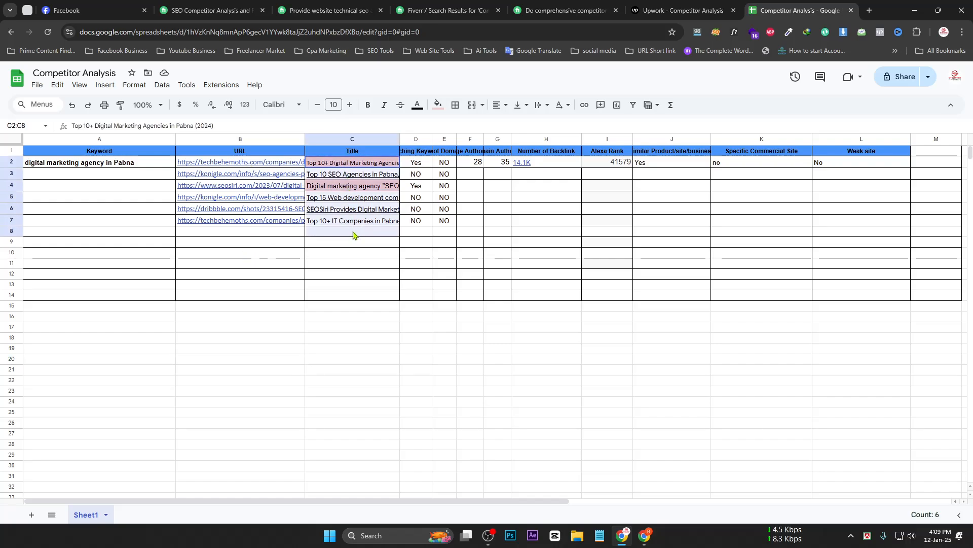
{"action": "left_click_drag", "start_coordinate": [433, 139], "coordinate": [486, 142]}
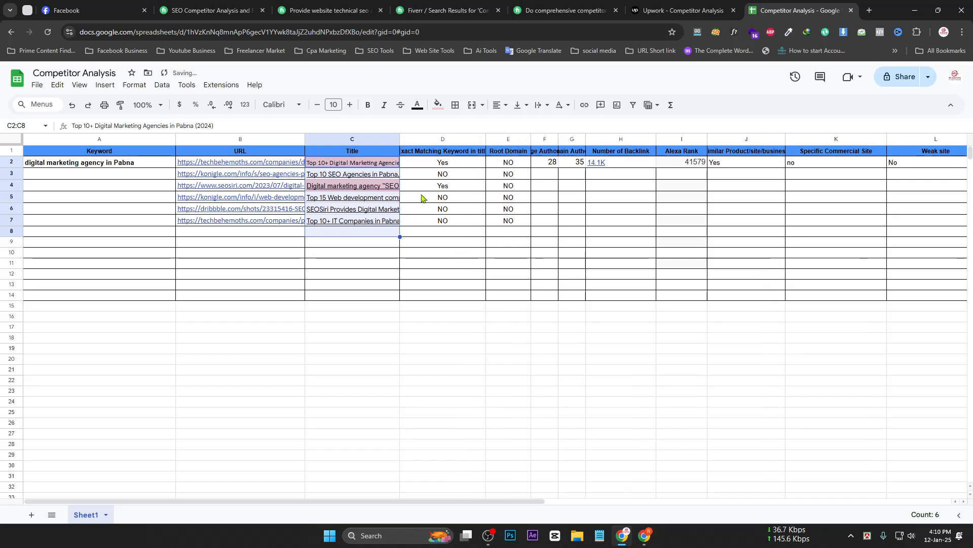
{"action": "left_click_drag", "start_coordinate": [544, 150], "coordinate": [543, 233]}
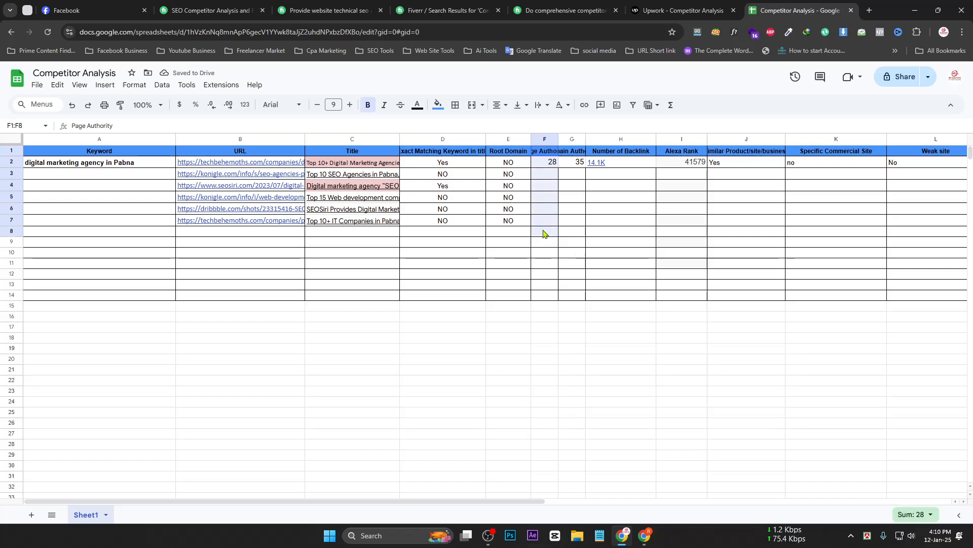
Review the Number of Backlink and Specific Commercial Site cells, and widen the Page Authority and Domain Authority columns to show their full headings.
{"action": "left_click_drag", "start_coordinate": [610, 167], "coordinate": [627, 232]}
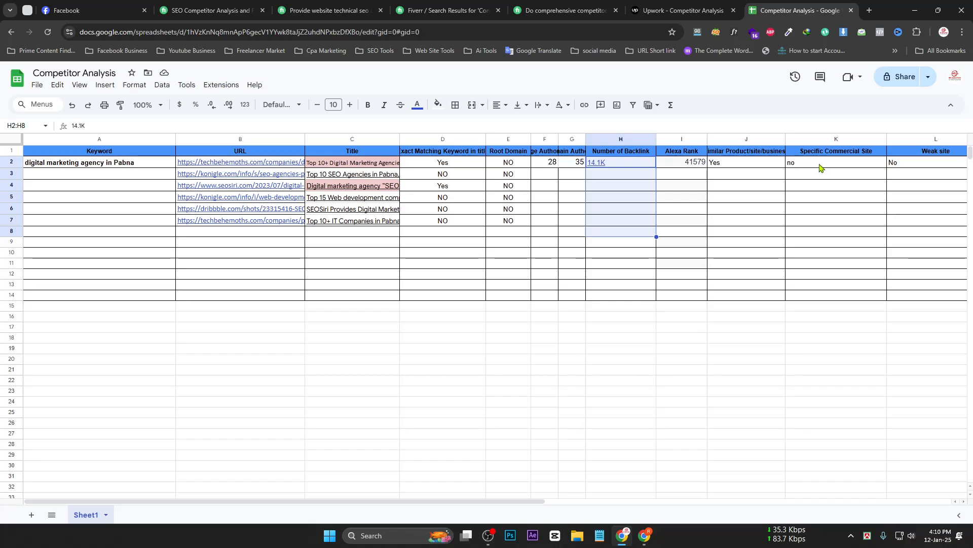
{"action": "left_click_drag", "start_coordinate": [820, 167], "coordinate": [834, 253]}
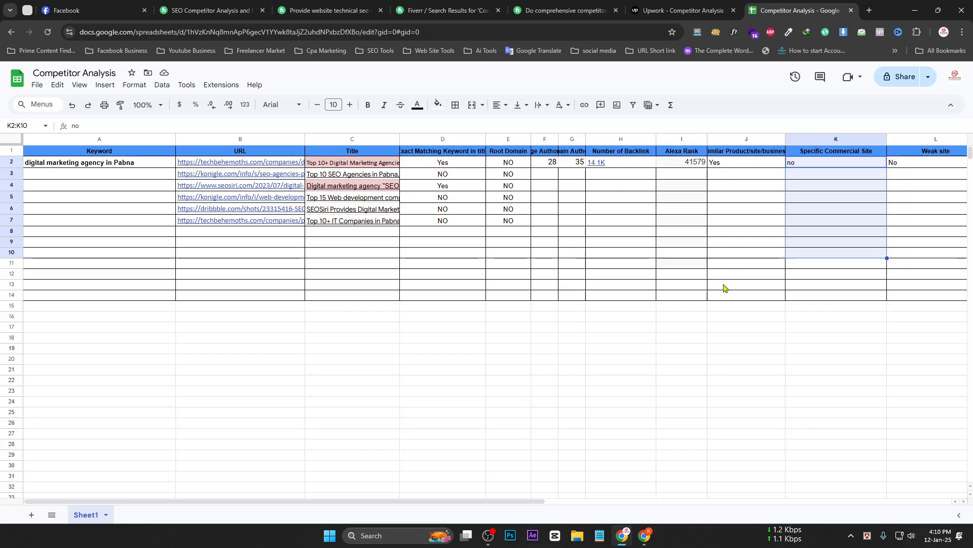
{"action": "left_click_drag", "start_coordinate": [621, 167], "coordinate": [634, 231]}
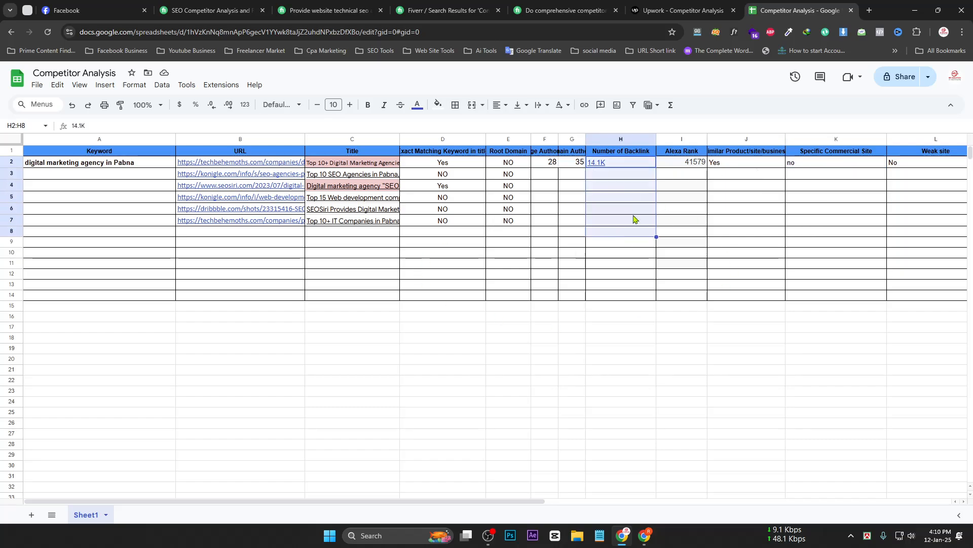
{"action": "double_click", "coordinate": [592, 139]}
{"action": "left_click_drag", "start_coordinate": [558, 139], "coordinate": [587, 139]}
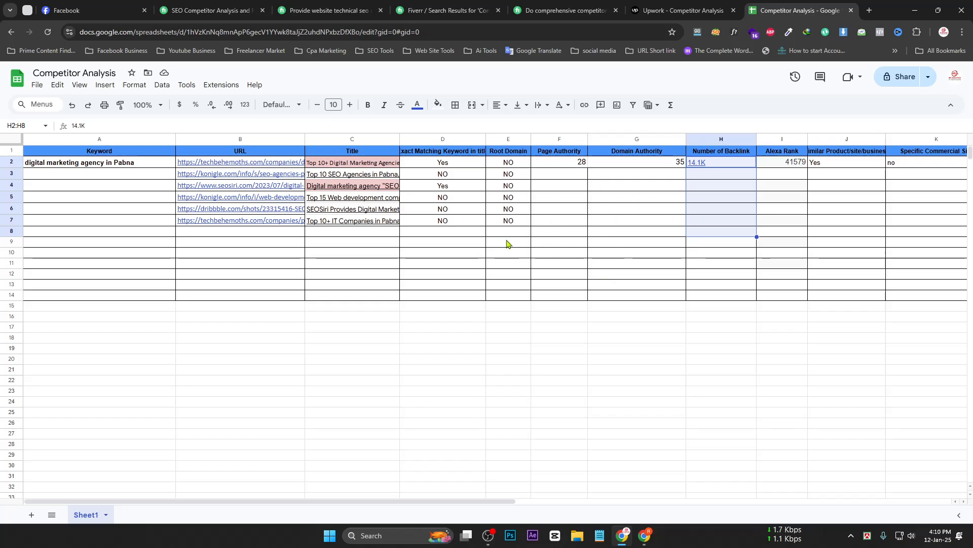
Preview the first competitor link in the URL column and highlight the Alexa Rank heading text.
{"action": "left_click", "coordinate": [238, 163]}
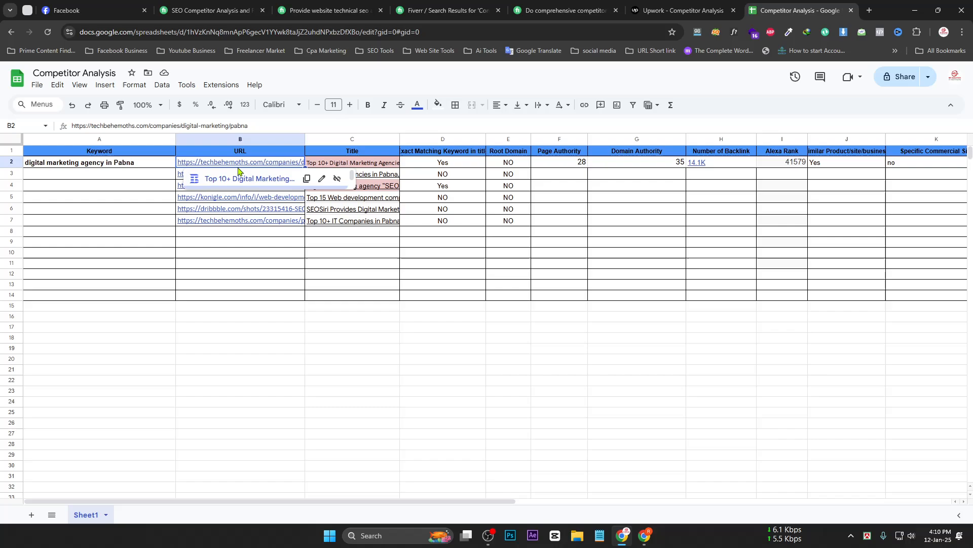
{"action": "double_click", "coordinate": [785, 153]}
{"action": "left_click_drag", "start_coordinate": [802, 151], "coordinate": [769, 154]}
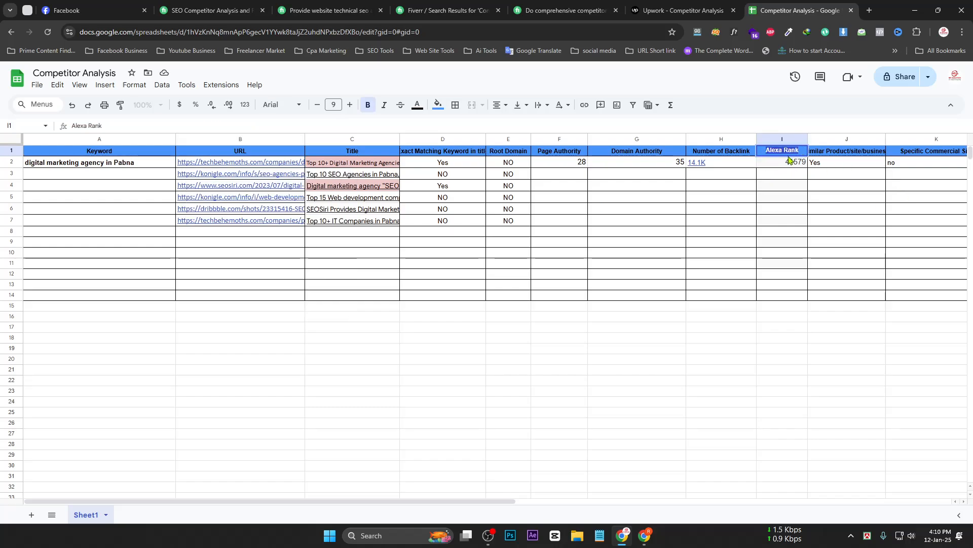
Search Google for "alexa rank checker" and open the SmallSEOTools, RankWatch and SEO Magnifier results in separate browser tabs.
{"action": "left_click", "coordinate": [870, 10]}
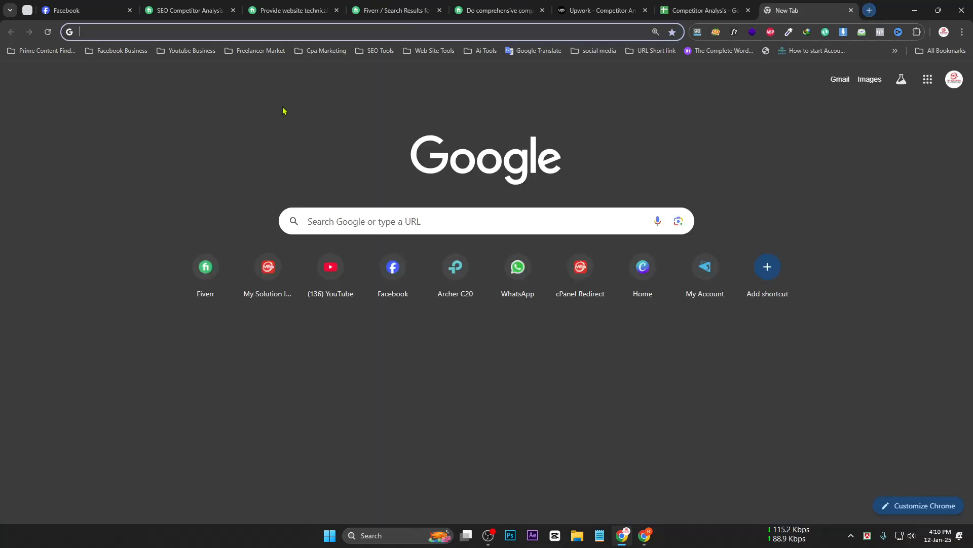
{"action": "type", "text": "Alexa Rank"}
{"action": "left_click", "coordinate": [152, 80]}
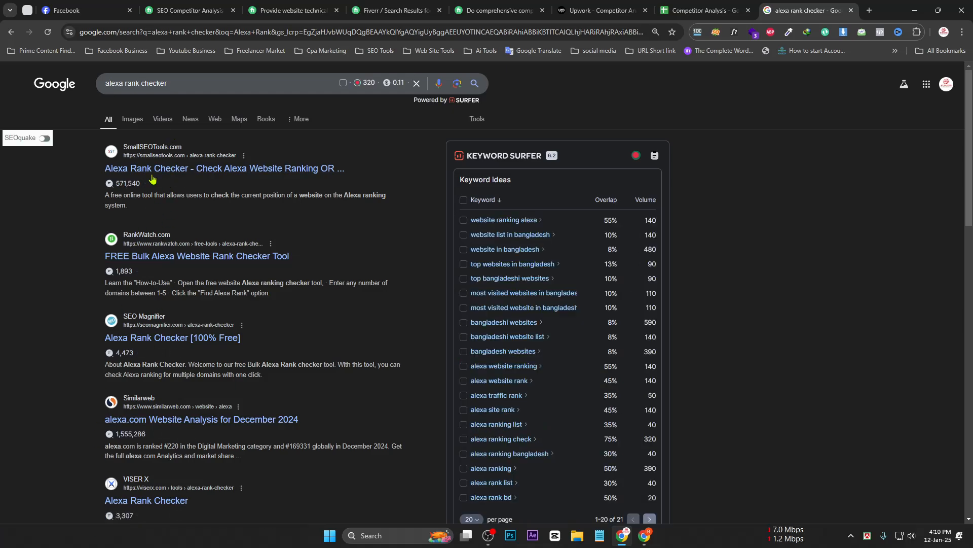
{"action": "left_click", "coordinate": [152, 170], "text": "ctrl"}
{"action": "left_click", "coordinate": [157, 279], "text": "ctrl"}
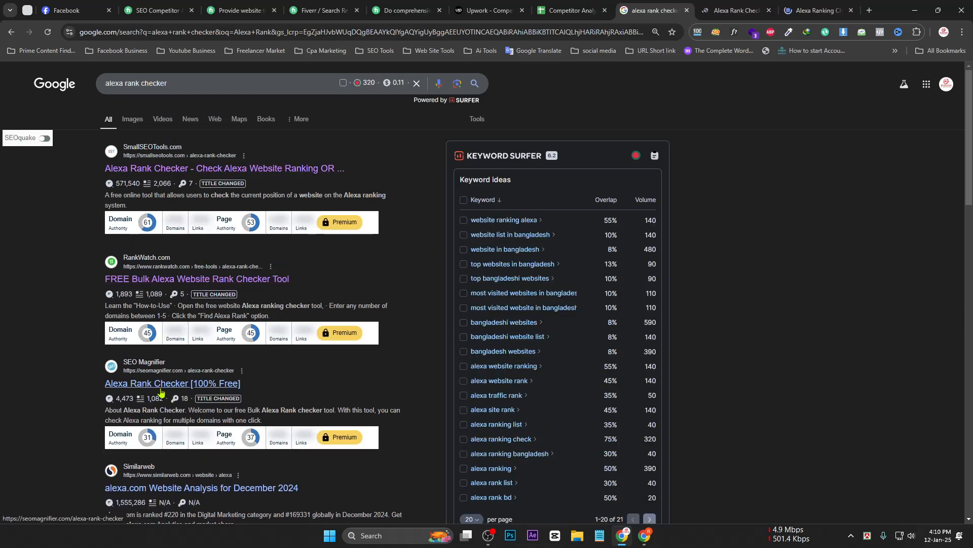
{"action": "left_click", "coordinate": [161, 388], "text": "ctrl"}
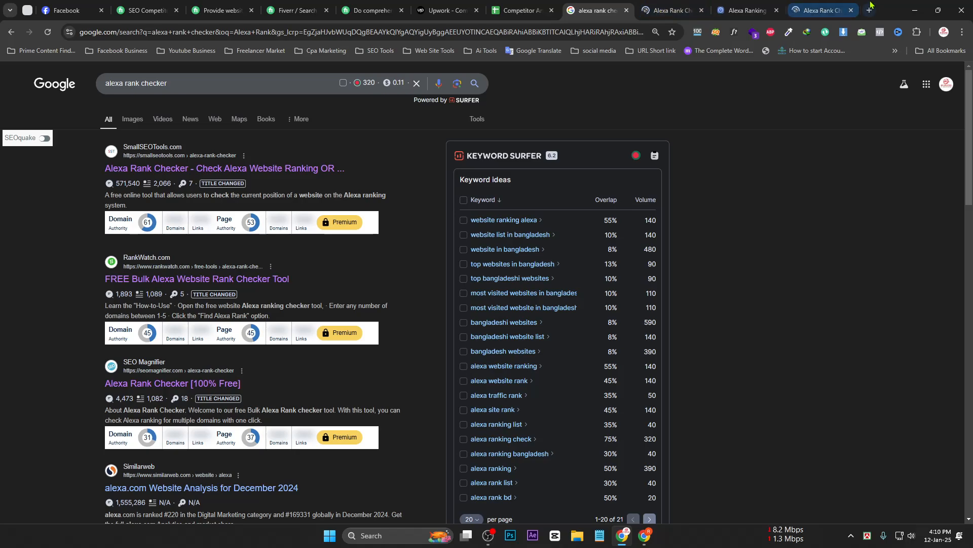
Open mysolutionit.com in another browser tab and copy its web address.
{"action": "left_click", "coordinate": [869, 10]}
{"action": "type", "text": "m,"}
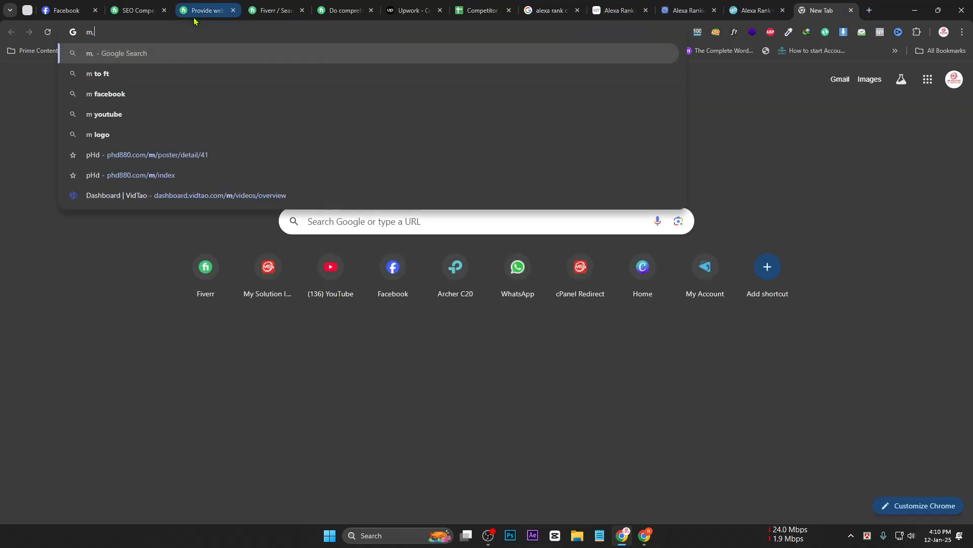
{"action": "type", "text": "mysolutionit.com"}
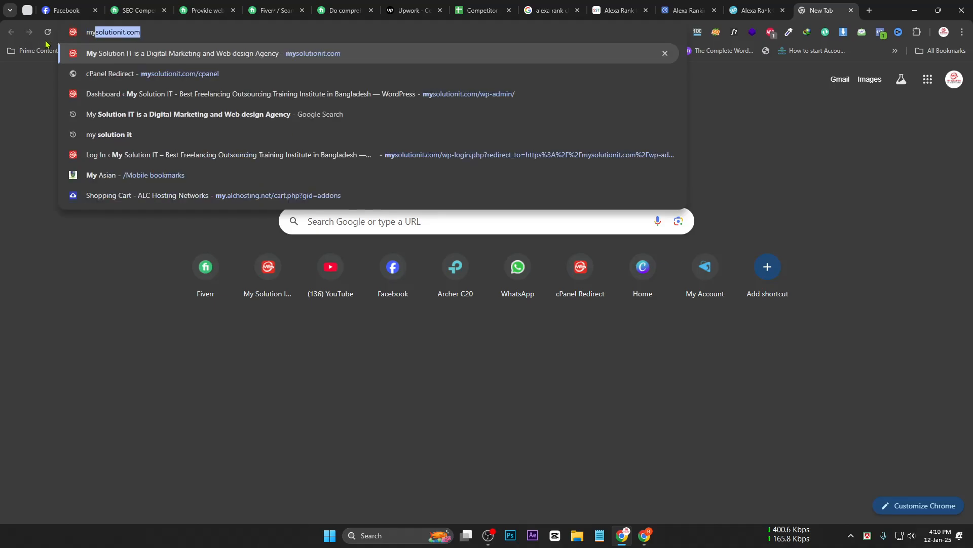
{"action": "key", "text": "Return"}
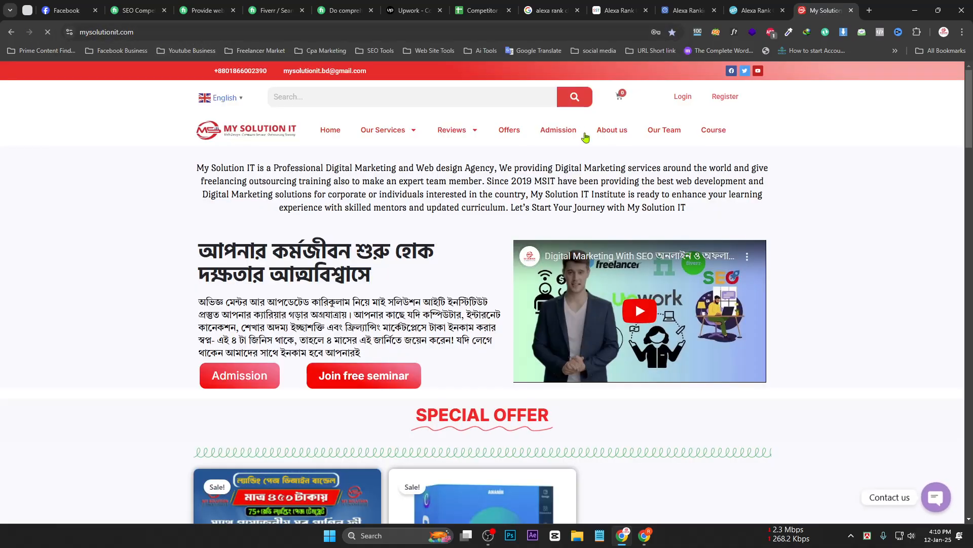
{"action": "left_click_drag", "start_coordinate": [144, 33], "coordinate": [26, 38]}
{"action": "key", "text": "ctrl+c"}
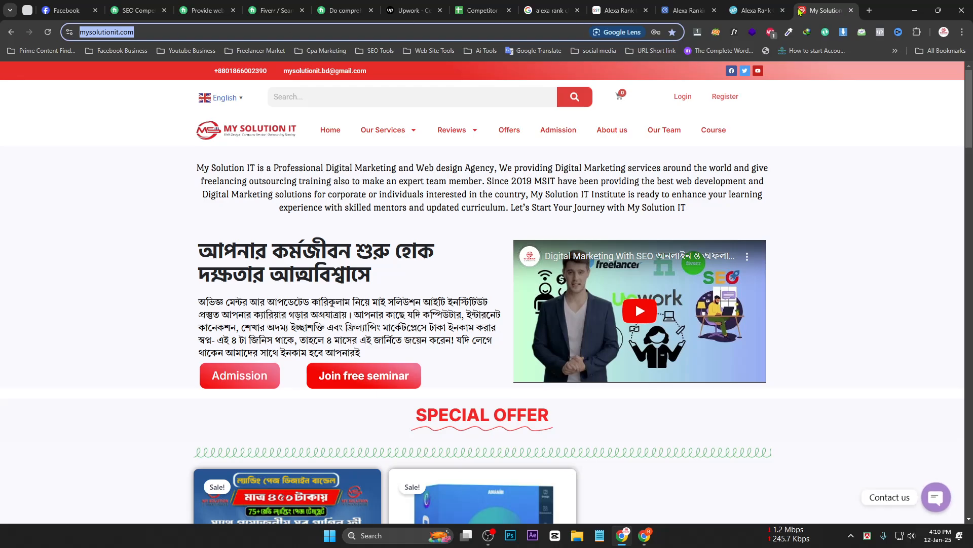
Check the Alexa rank of mysolutionit.com with SEO Magnifier's checker and review its global and regional rank rows.
{"action": "left_click", "coordinate": [757, 10]}
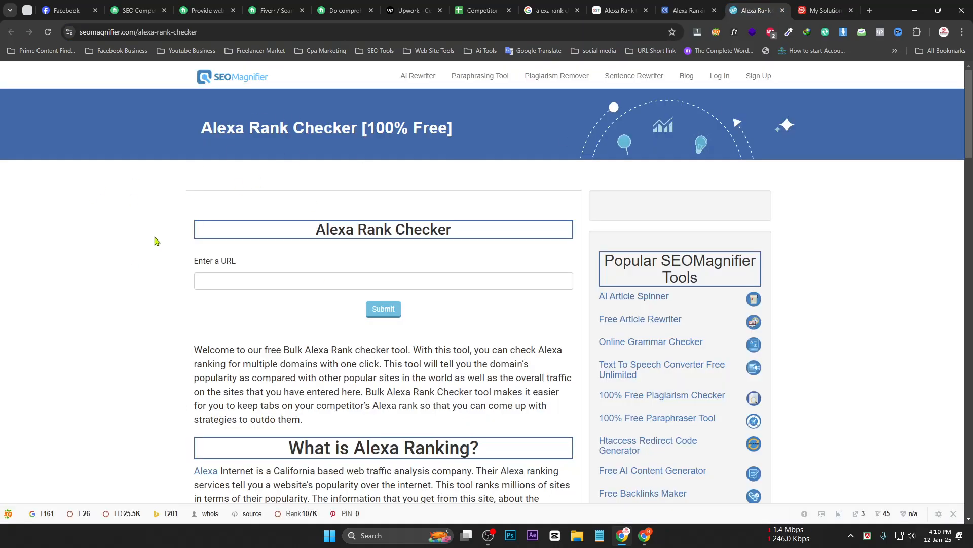
{"action": "left_click", "coordinate": [343, 287]}
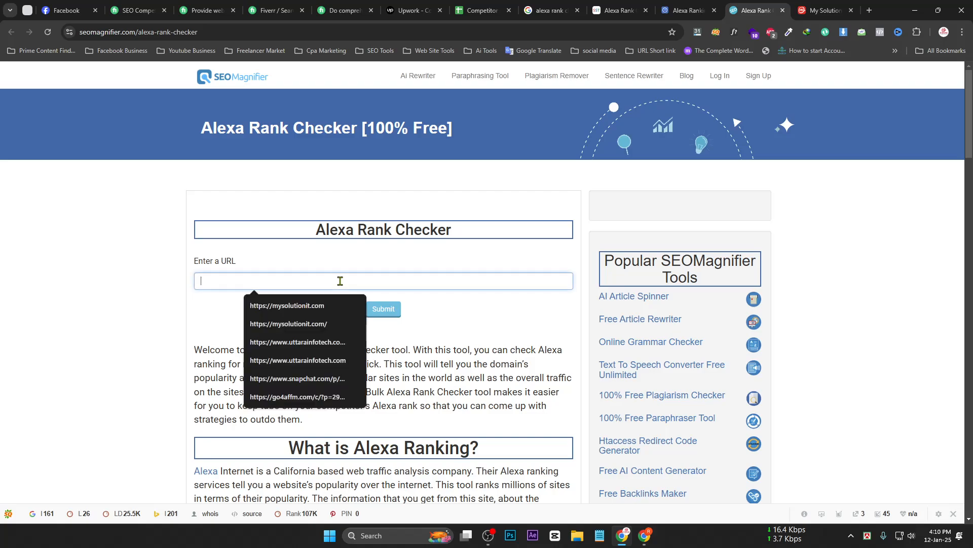
{"action": "key", "text": "ctrl+v"}
{"action": "left_click", "coordinate": [383, 309]}
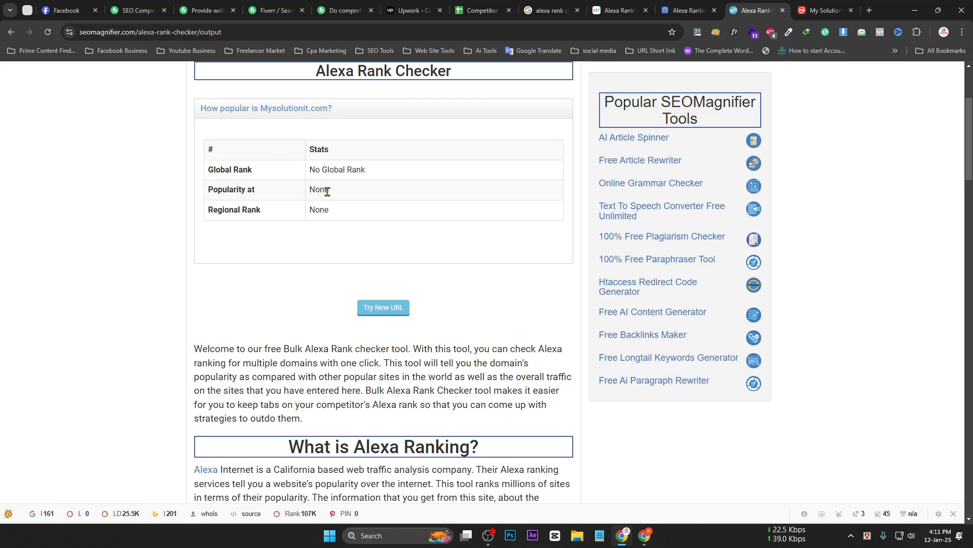
{"action": "left_click_drag", "start_coordinate": [307, 171], "coordinate": [367, 172]}
{"action": "left_click_drag", "start_coordinate": [320, 210], "coordinate": [304, 208]}
{"action": "scroll", "coordinate": [417, 305], "scroll_direction": "up", "scroll_amount": 1}
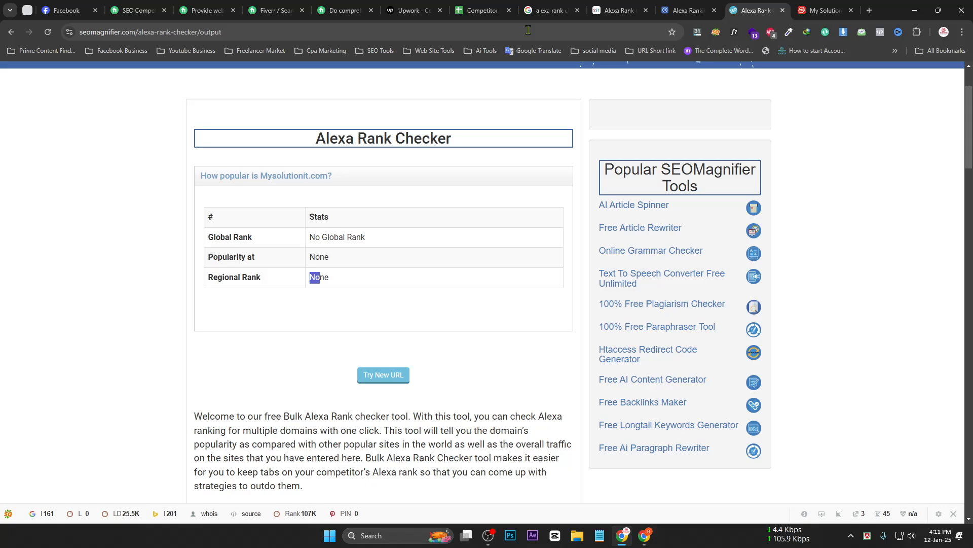
{"action": "key", "text": "ctrl+l"}
Open the amazon.com home page in another browser tab and copy its web address.
{"action": "left_click", "coordinate": [868, 12]}
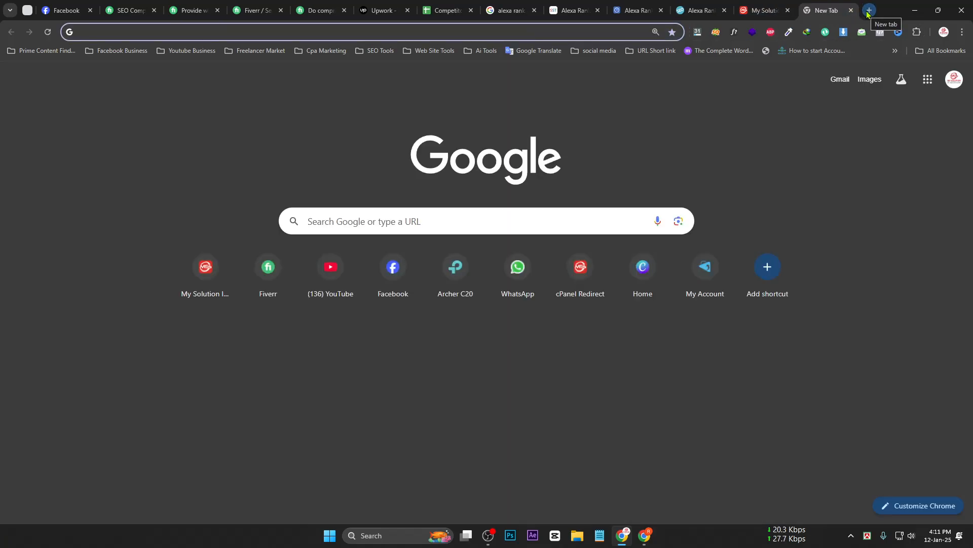
{"action": "type", "text": "ama"}
{"action": "key", "text": "Return"}
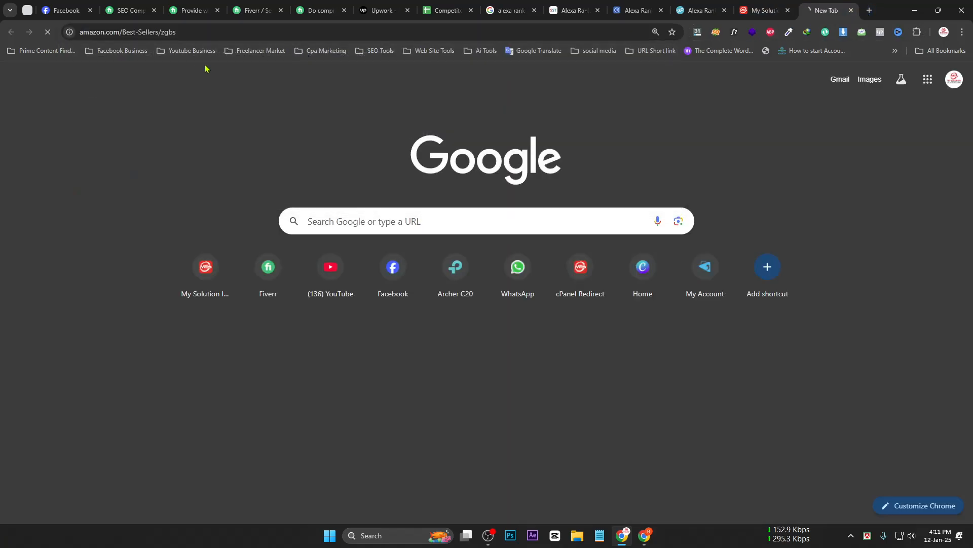
{"action": "left_click_drag", "start_coordinate": [119, 31], "coordinate": [218, 32]}
{"action": "key", "text": "BackSpace"}
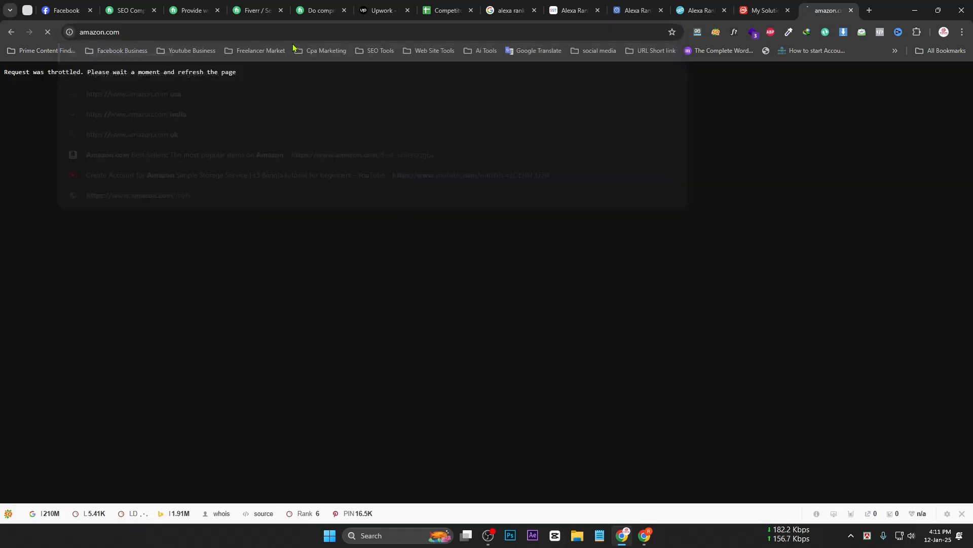
{"action": "key", "text": "Return"}
{"action": "left_click_drag", "start_coordinate": [156, 35], "coordinate": [9, 43]}
{"action": "key", "text": "ctrl+c"}
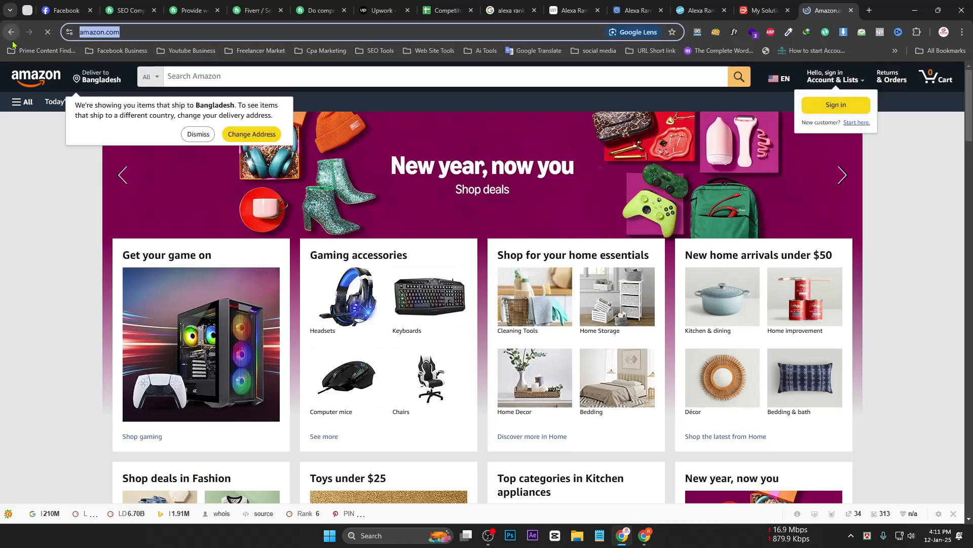
{"action": "left_click", "coordinate": [705, 11]}
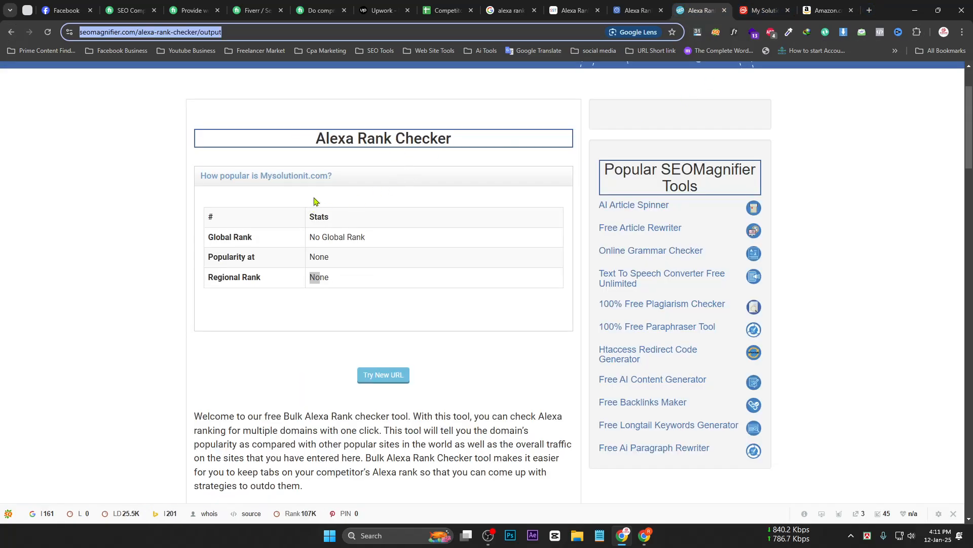
{"action": "left_click", "coordinate": [381, 391]}
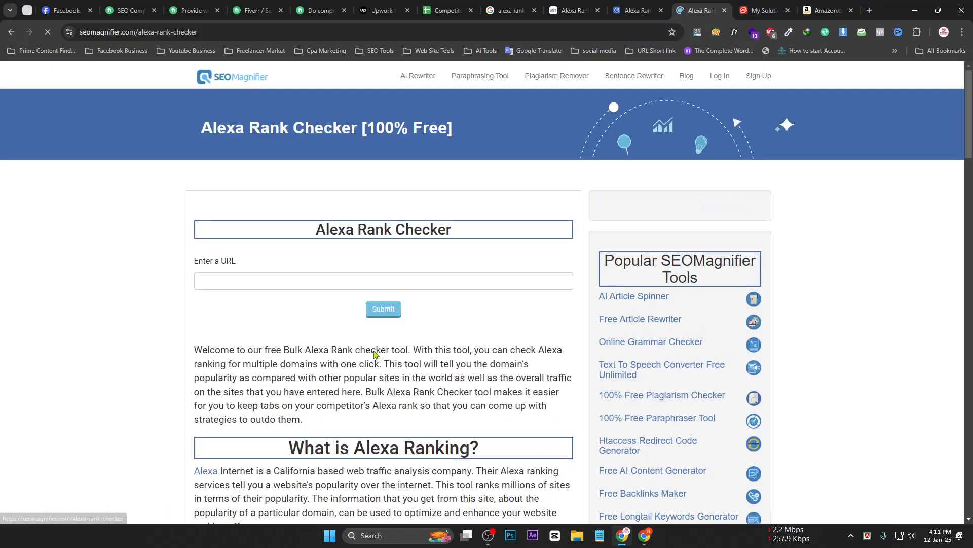
{"action": "left_click", "coordinate": [344, 281]}
{"action": "key", "text": "ctrl+v"}
{"action": "left_click", "coordinate": [383, 309]}
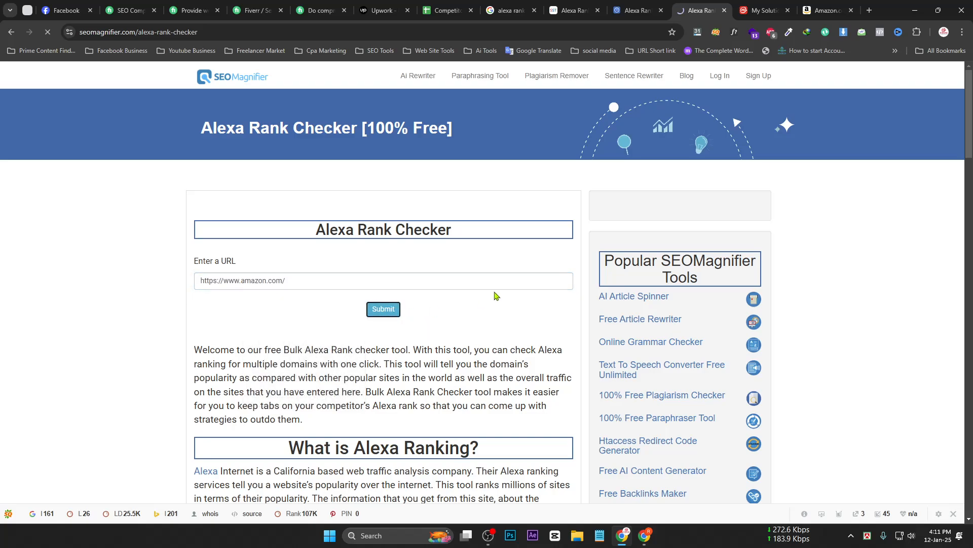
{"action": "scroll", "coordinate": [500, 296], "scroll_direction": "down", "scroll_amount": 3}
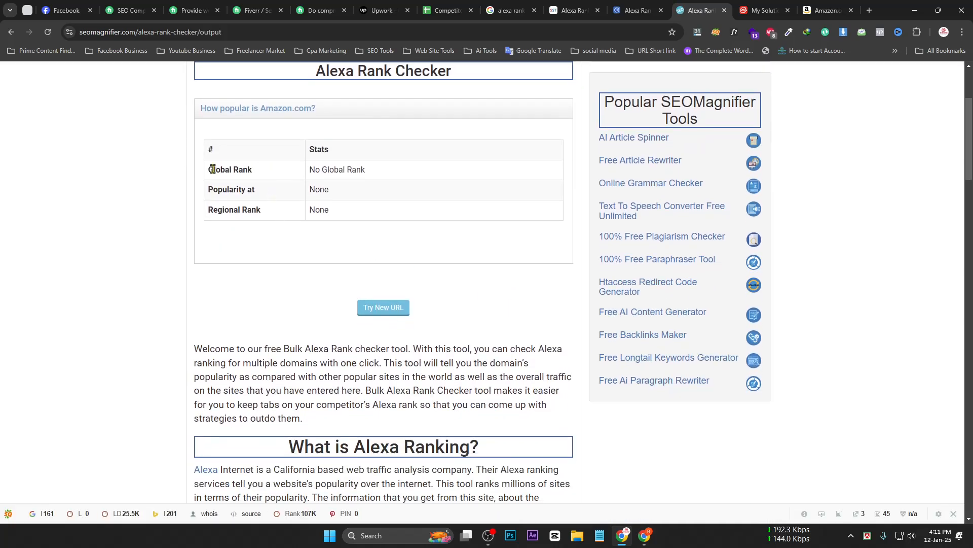
{"action": "left_click_drag", "start_coordinate": [212, 169], "coordinate": [433, 237]}
{"action": "scroll", "coordinate": [395, 369], "scroll_direction": "up", "scroll_amount": 3}
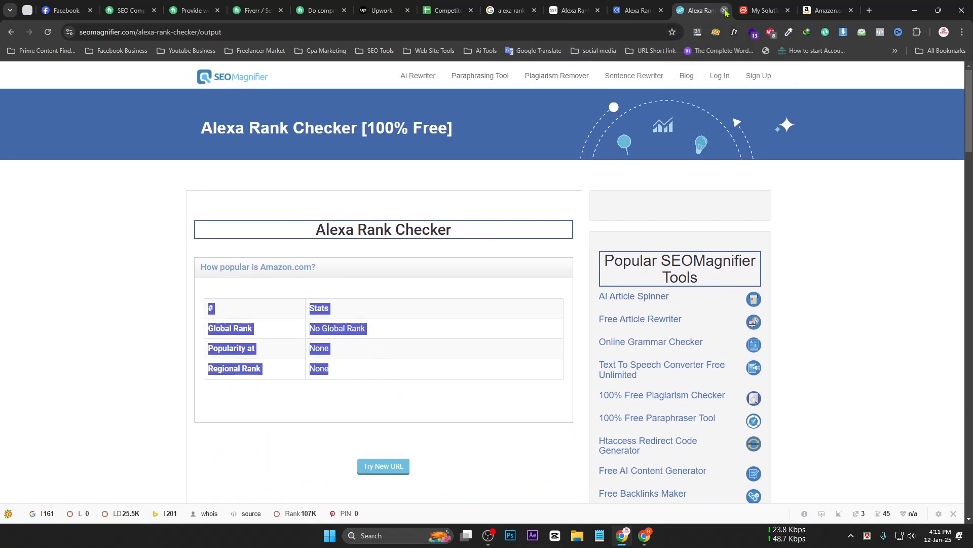
{"action": "left_click", "coordinate": [632, 18]}
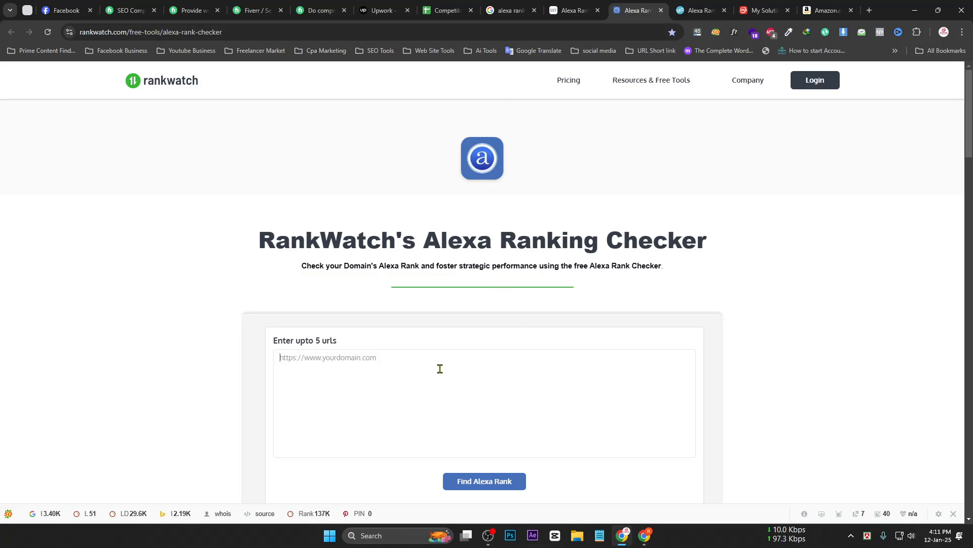
{"action": "key", "text": "ctrl+v"}
{"action": "scroll", "coordinate": [438, 368], "scroll_direction": "down", "scroll_amount": 1}
{"action": "scroll", "coordinate": [491, 381], "scroll_direction": "down", "scroll_amount": 1}
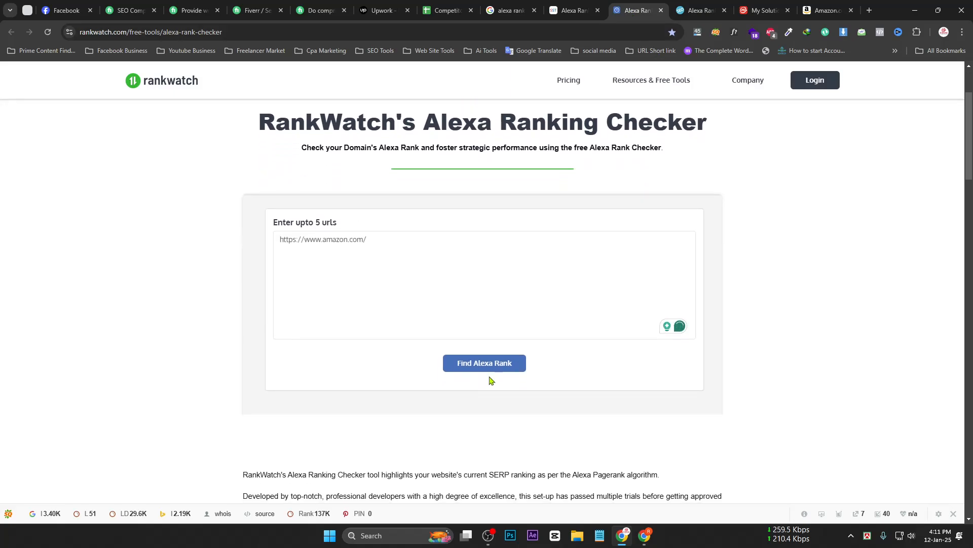
{"action": "left_click", "coordinate": [492, 368]}
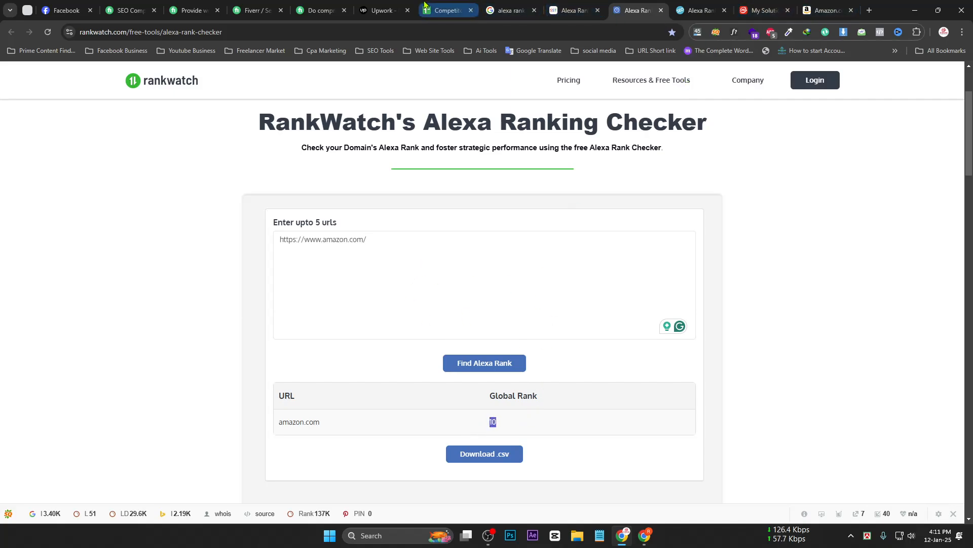
Return to the Competitor Analysis sheet and highlight the Alexa Rank value in cell I2.
{"action": "left_click", "coordinate": [447, 11]}
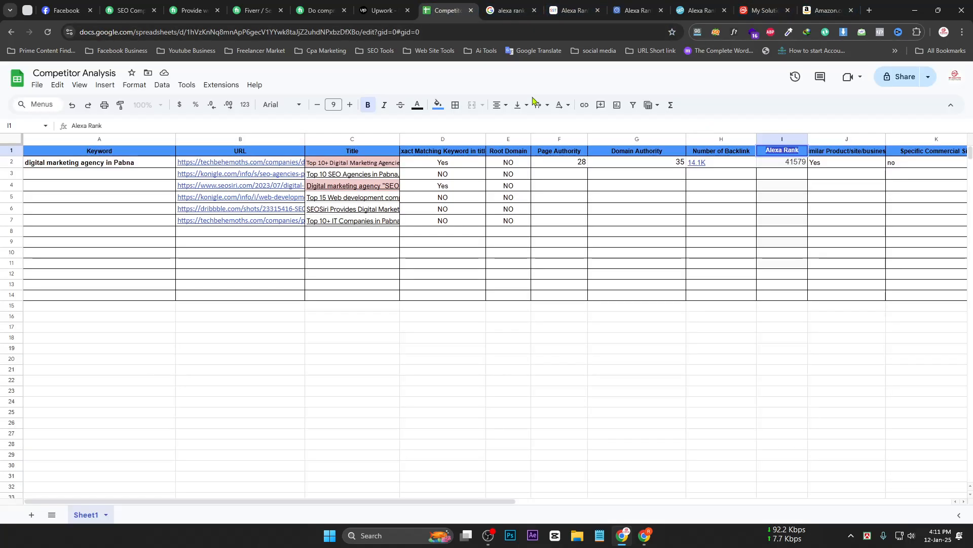
{"action": "left_click", "coordinate": [781, 165]}
{"action": "double_click", "coordinate": [783, 166]}
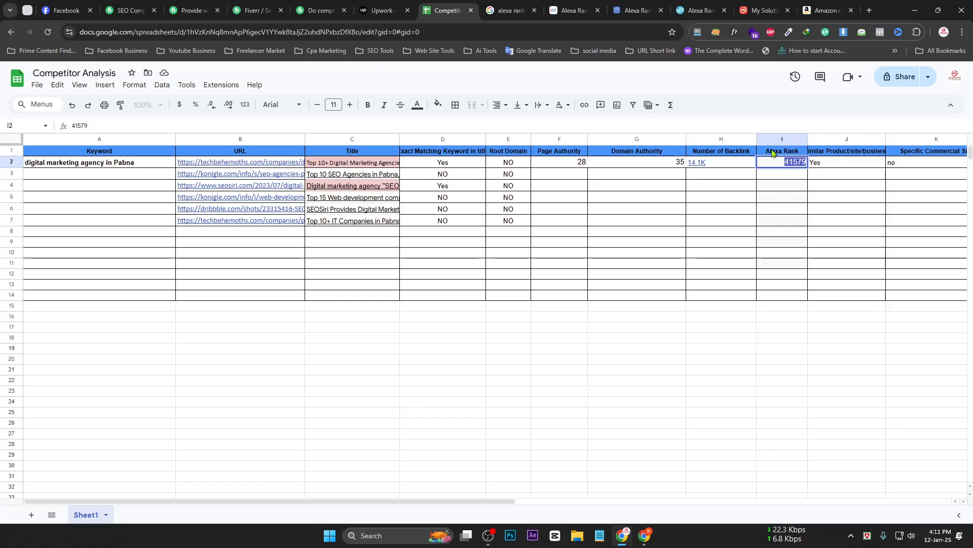
{"action": "left_click", "coordinate": [824, 10]}
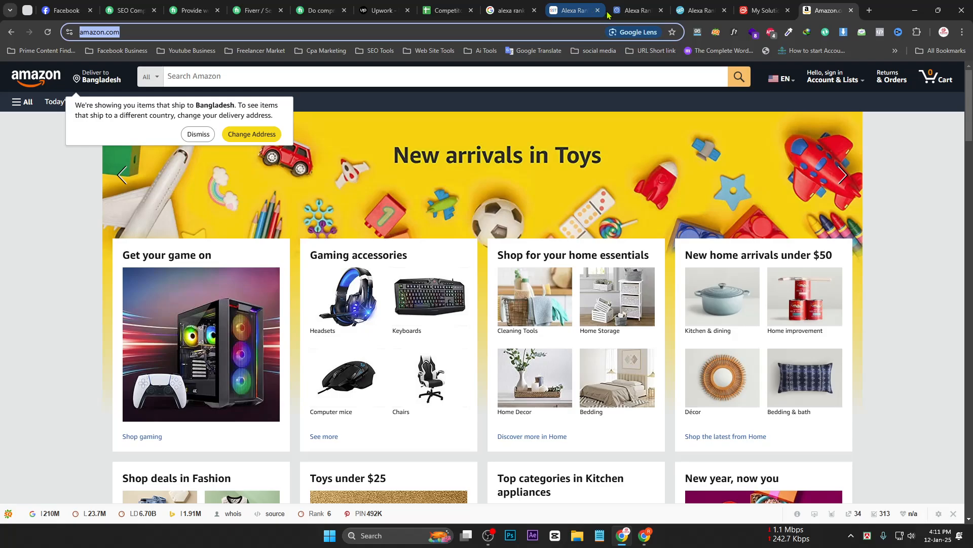
{"action": "left_click", "coordinate": [629, 10]}
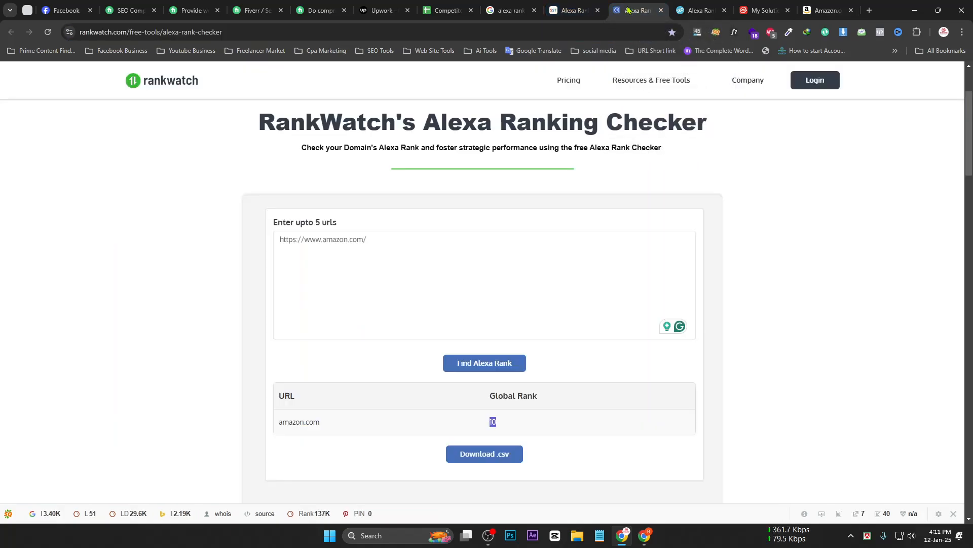
{"action": "left_click", "coordinate": [375, 299]}
{"action": "key", "text": "ctrl+a"}
{"action": "key", "text": "ctrl+c"}
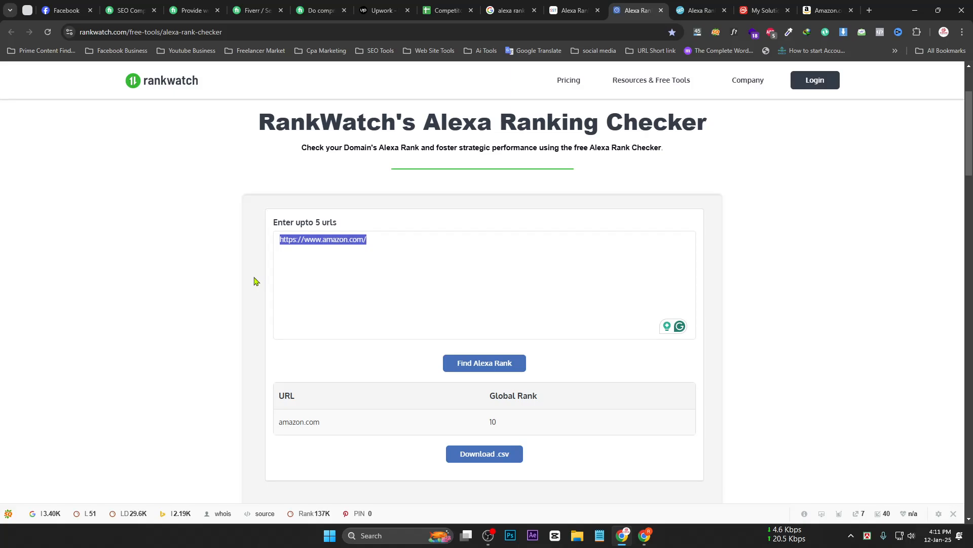
{"action": "left_click", "coordinate": [406, 283]}
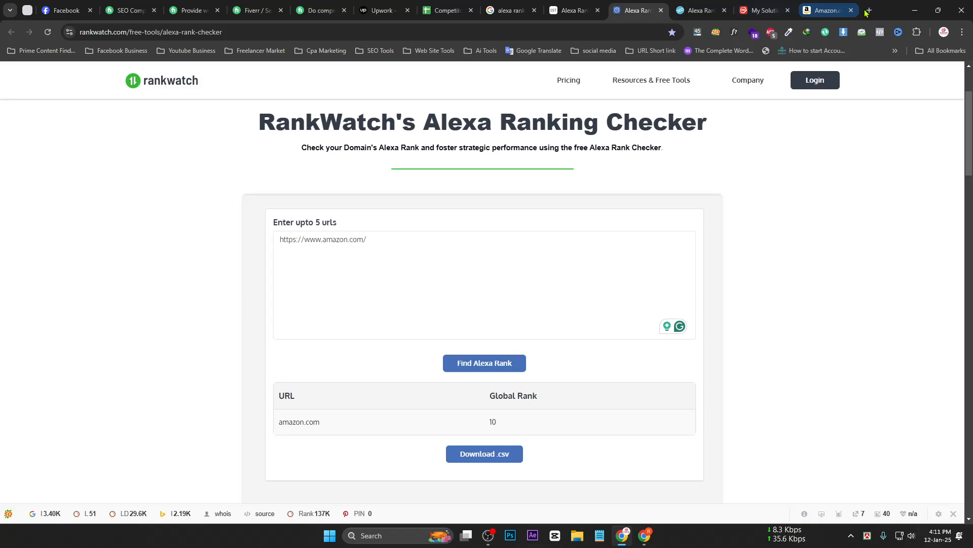
Search Google for "samras seo tool" in a new browser tab and open Semrush's Domain Overview from the results.
{"action": "left_click", "coordinate": [868, 11]}
{"action": "type", "text": "s"}
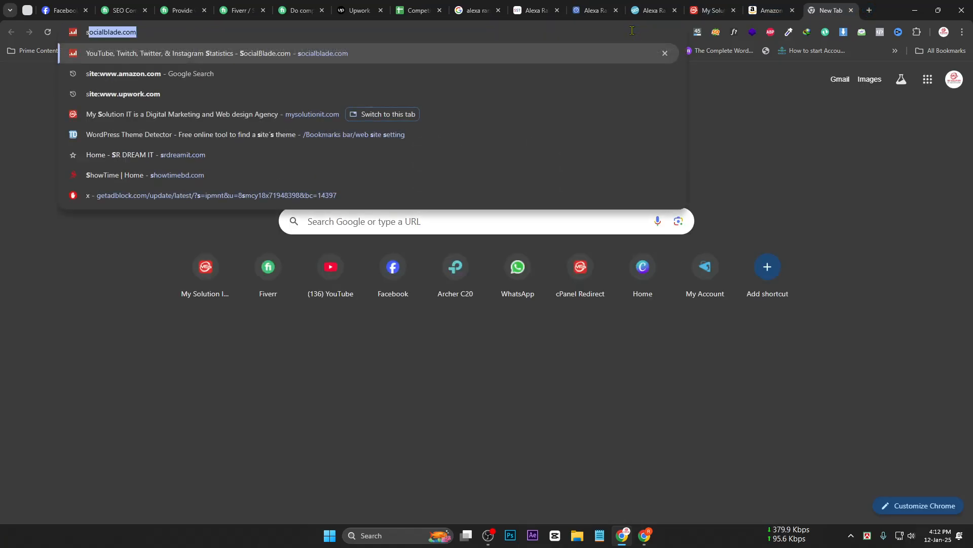
{"action": "type", "text": "amet"}
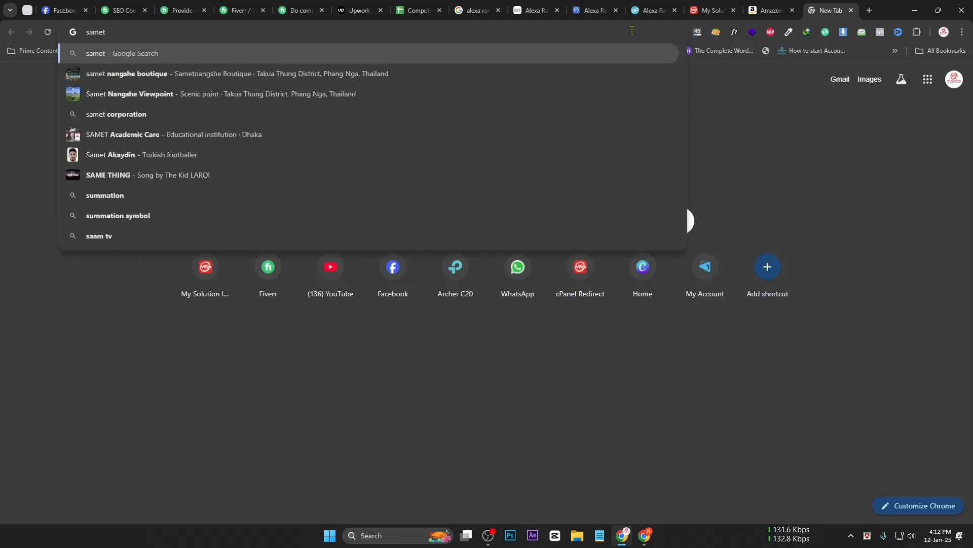
{"action": "key", "text": "BackSpace"}
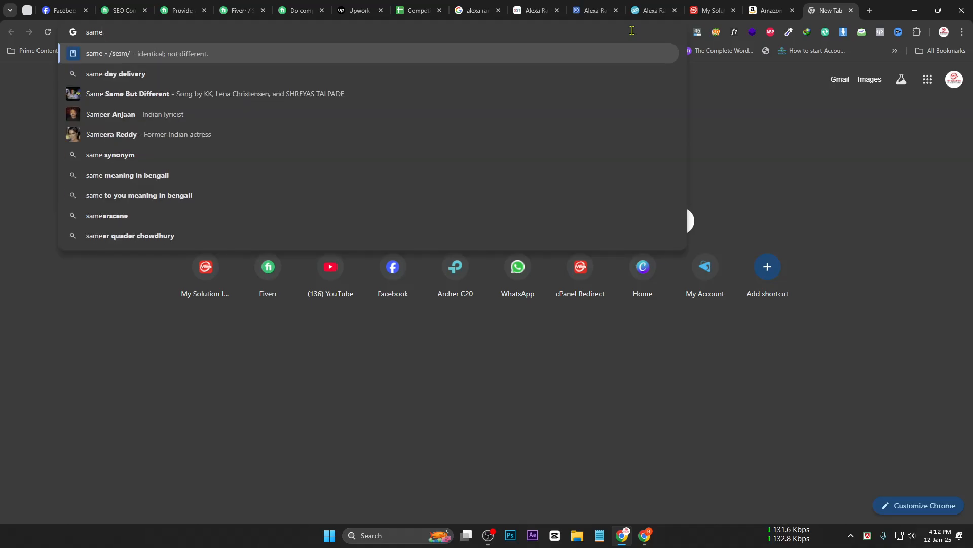
{"action": "key", "text": "BackSpace"}
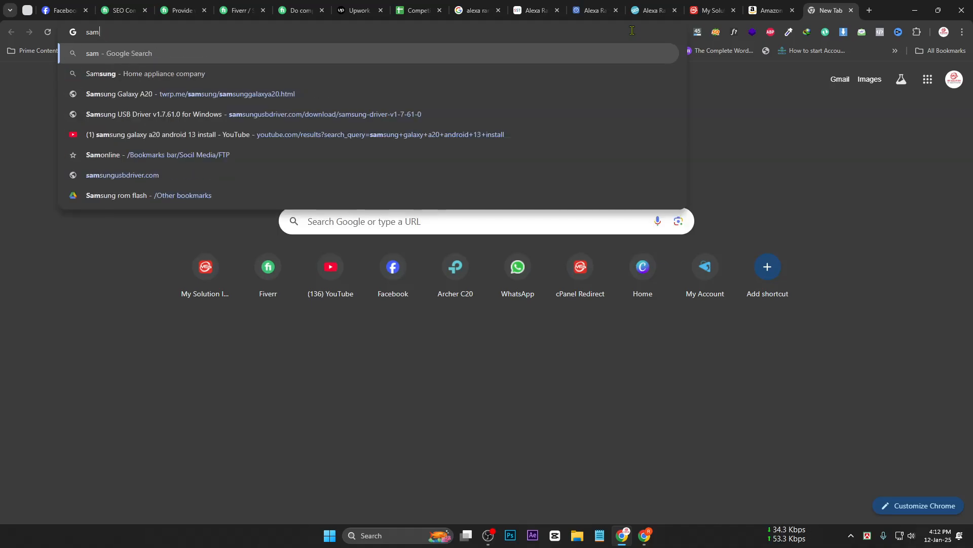
{"action": "type", "text": "rash "}
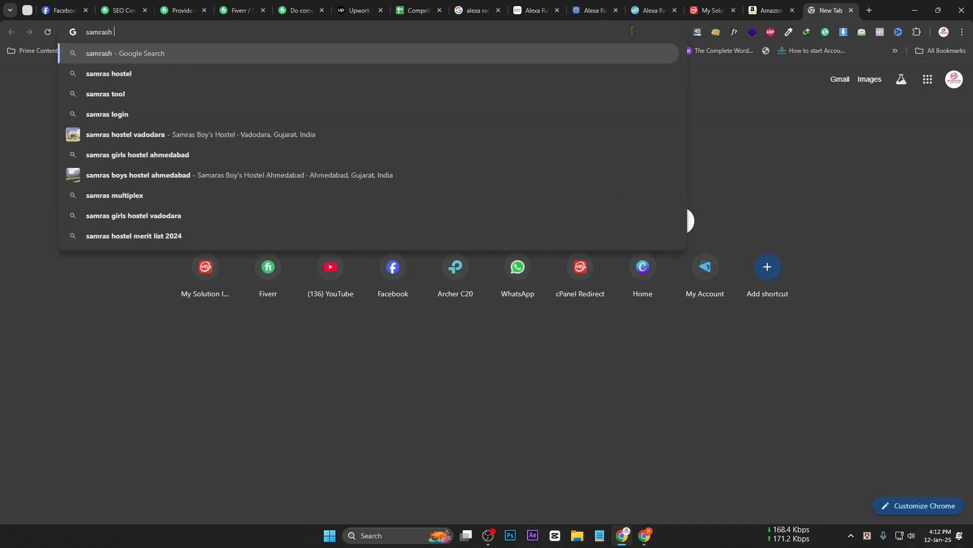
{"action": "type", "text": "seo"}
{"action": "key", "text": "Down"}
{"action": "key", "text": "Return"}
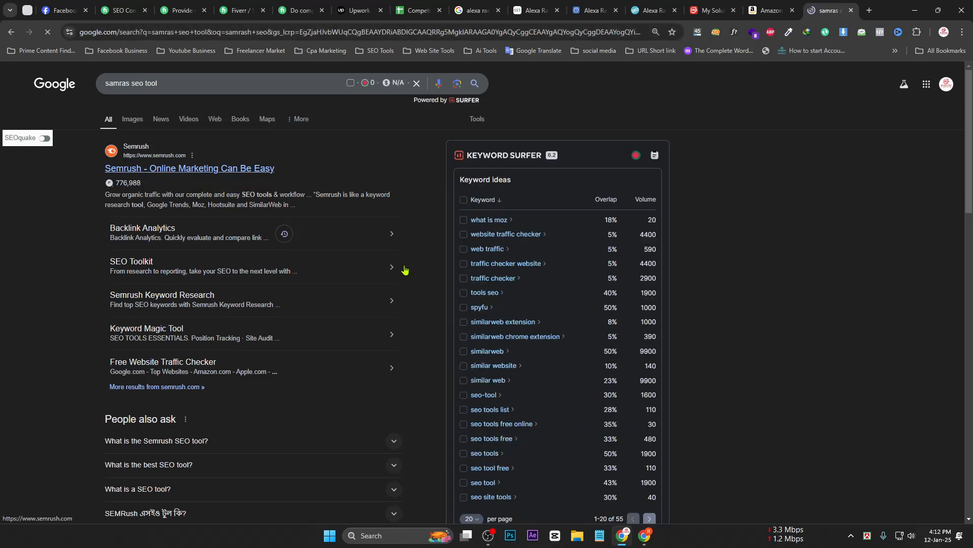
{"action": "left_click", "coordinate": [404, 269]}
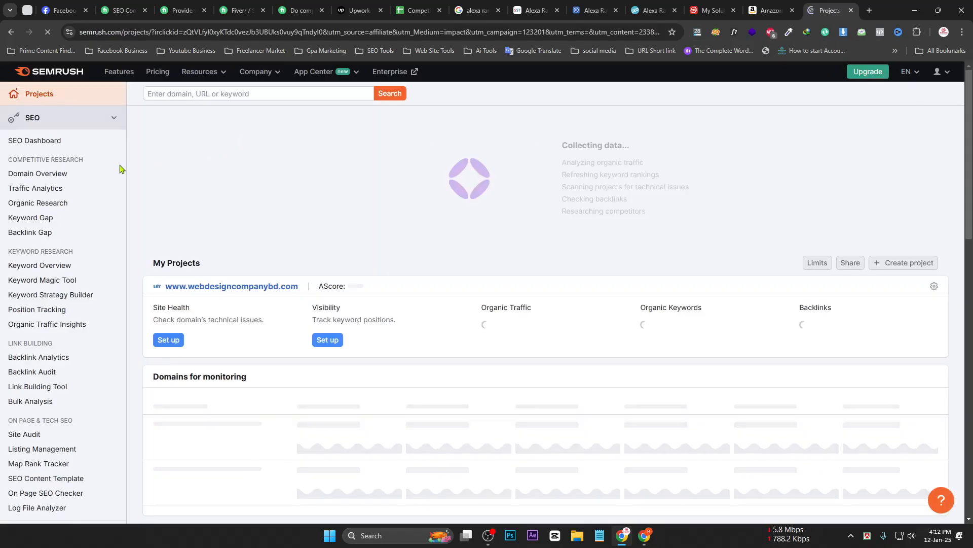
{"action": "left_click", "coordinate": [45, 175]}
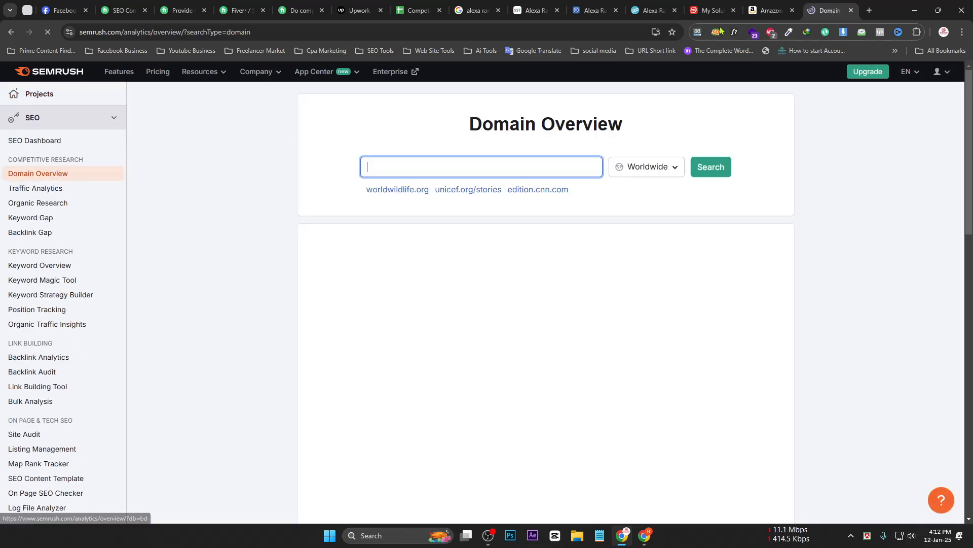
Switch to the mysolutionit.com site and copy its web address.
{"action": "left_click", "coordinate": [710, 10]}
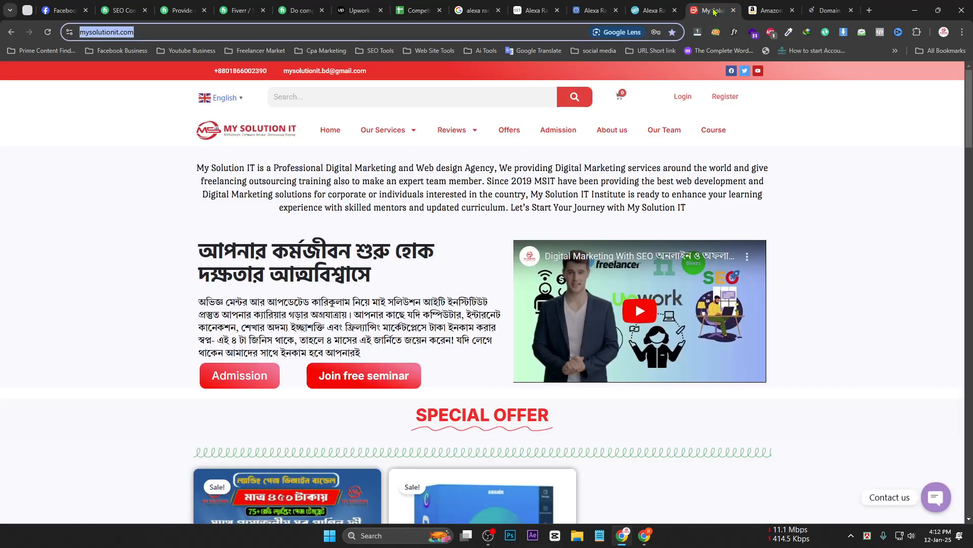
{"action": "key", "text": "ctrl+v"}
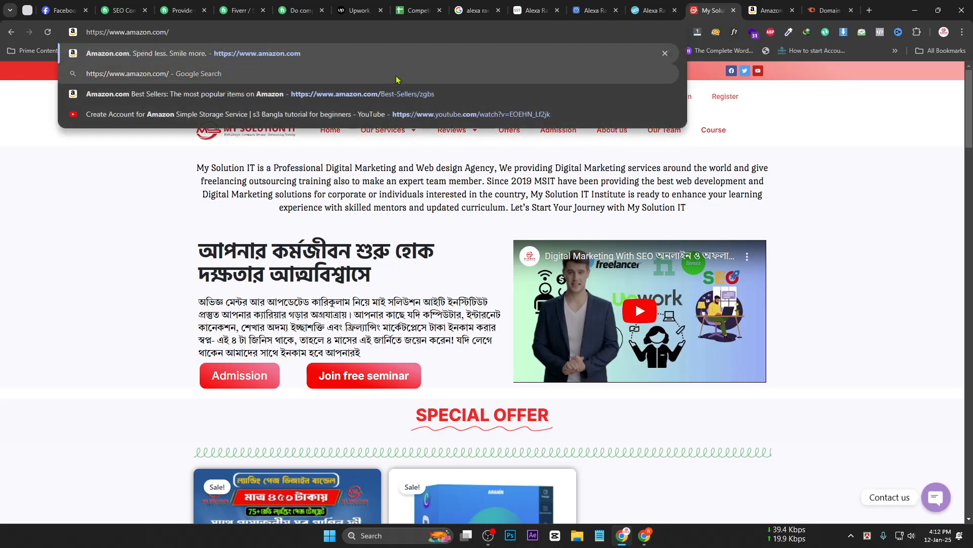
{"action": "left_click", "coordinate": [11, 31]}
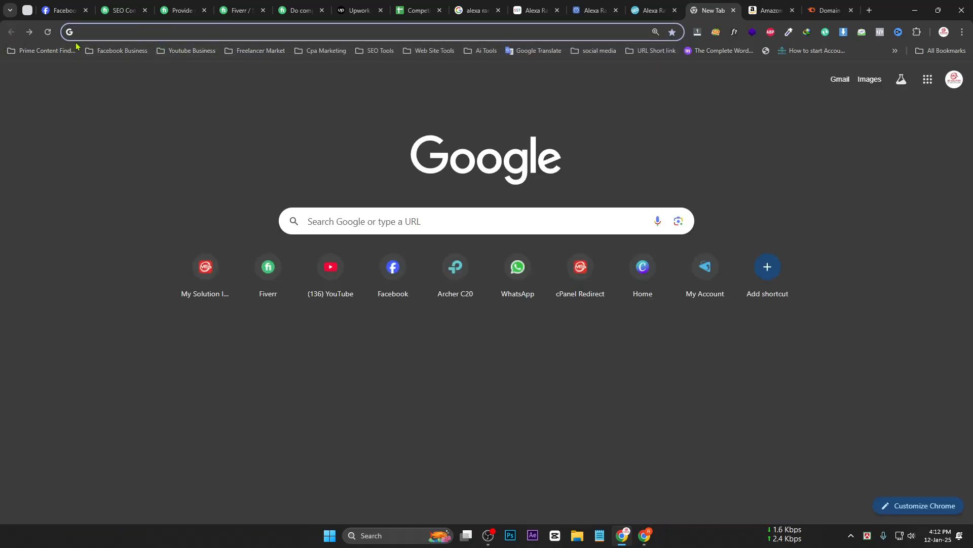
{"action": "left_click", "coordinate": [31, 32]}
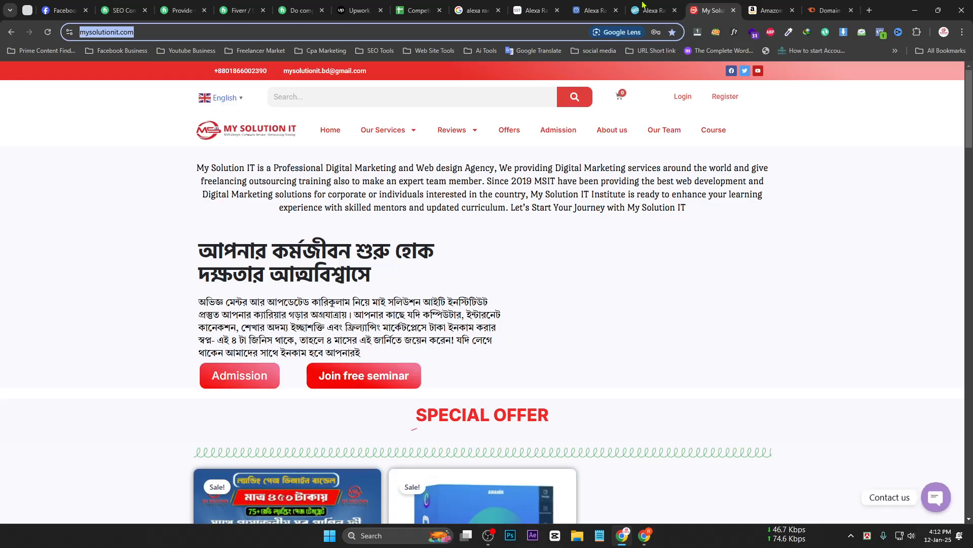
{"action": "left_click", "coordinate": [842, 6]}
{"action": "type", "text": "https://mysolutionit.com/"}
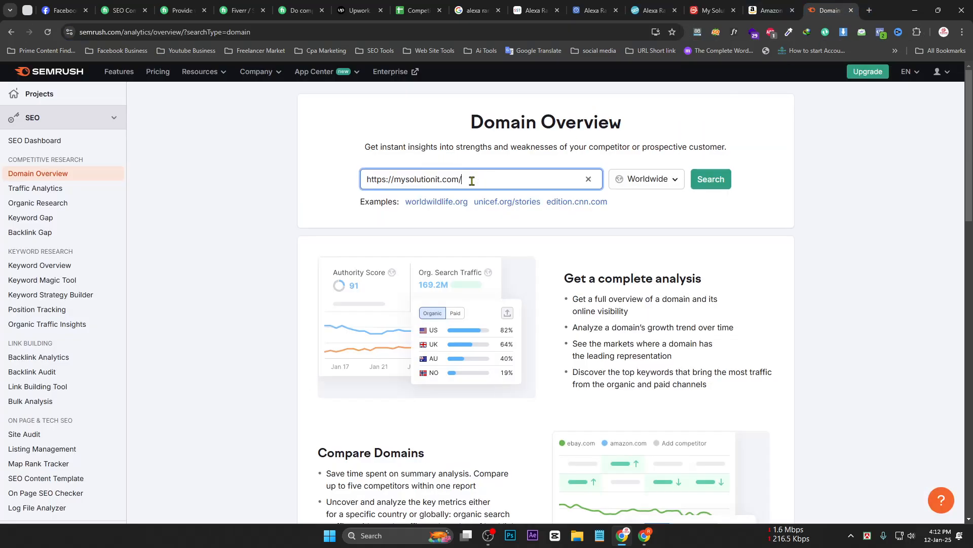
{"action": "left_click", "coordinate": [641, 179]}
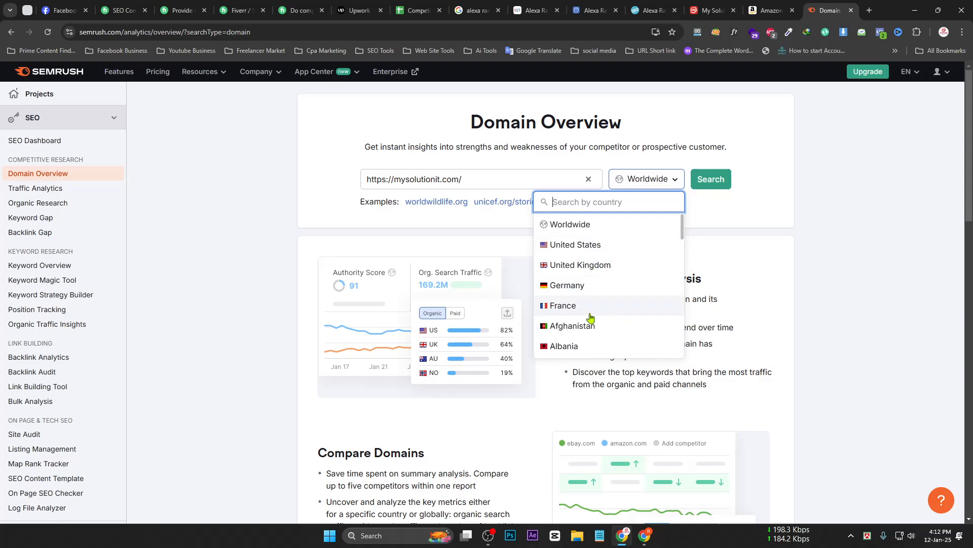
{"action": "left_click", "coordinate": [592, 244]}
{"action": "left_click", "coordinate": [711, 180]}
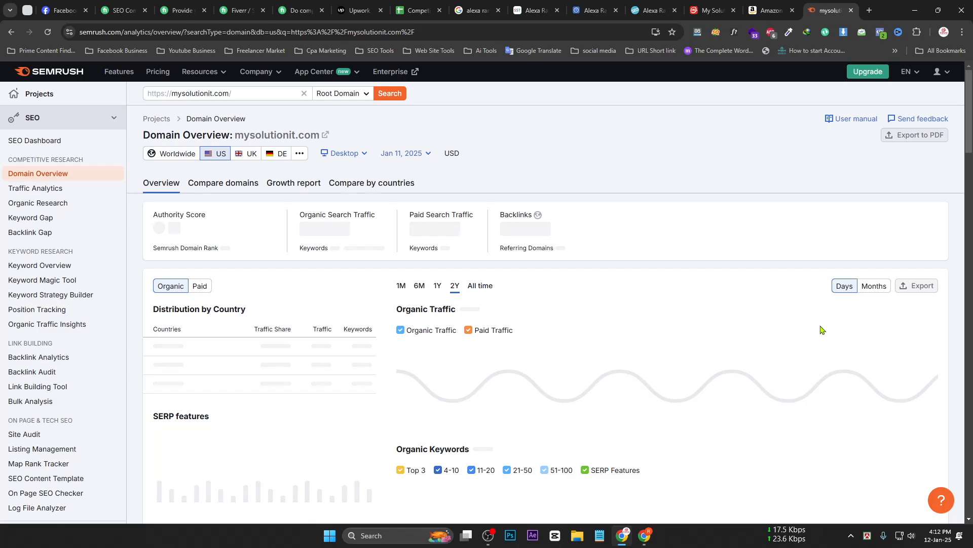
Highlight the Authority Score, Organic Search Traffic, Backlinks and Paid Search Traffic labels in the mysolutionit.com overview.
{"action": "mouse_move", "coordinate": [156, 218]}
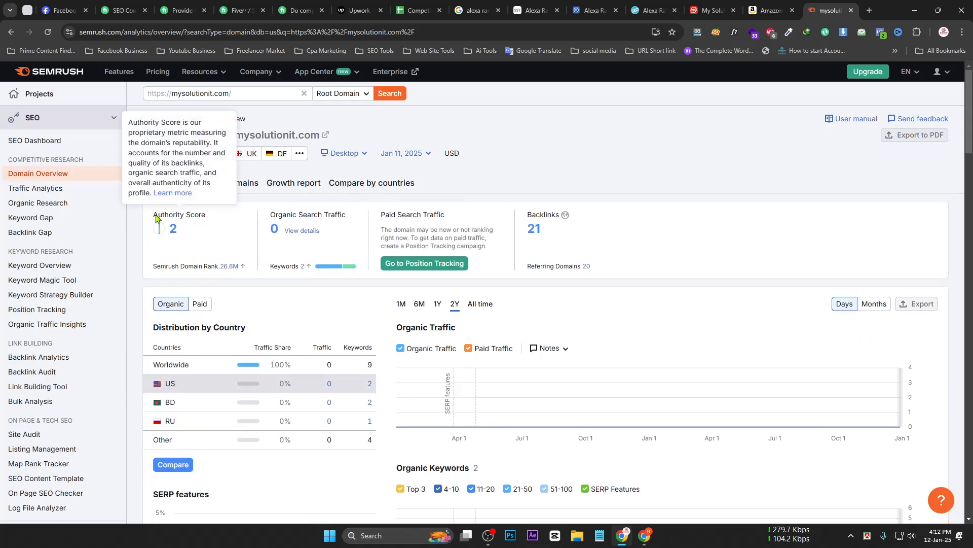
{"action": "left_click_drag", "start_coordinate": [166, 220], "coordinate": [208, 222]}
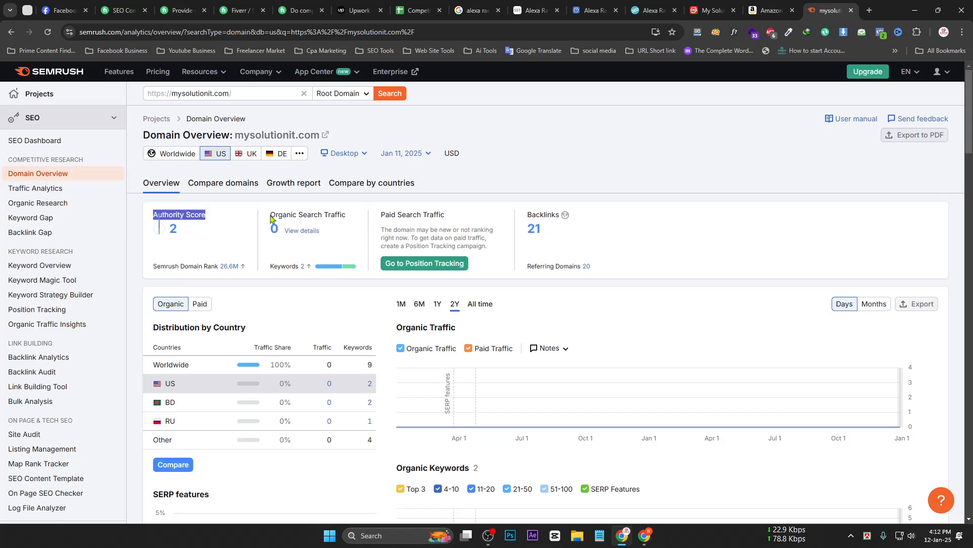
{"action": "left_click_drag", "start_coordinate": [269, 217], "coordinate": [351, 218]}
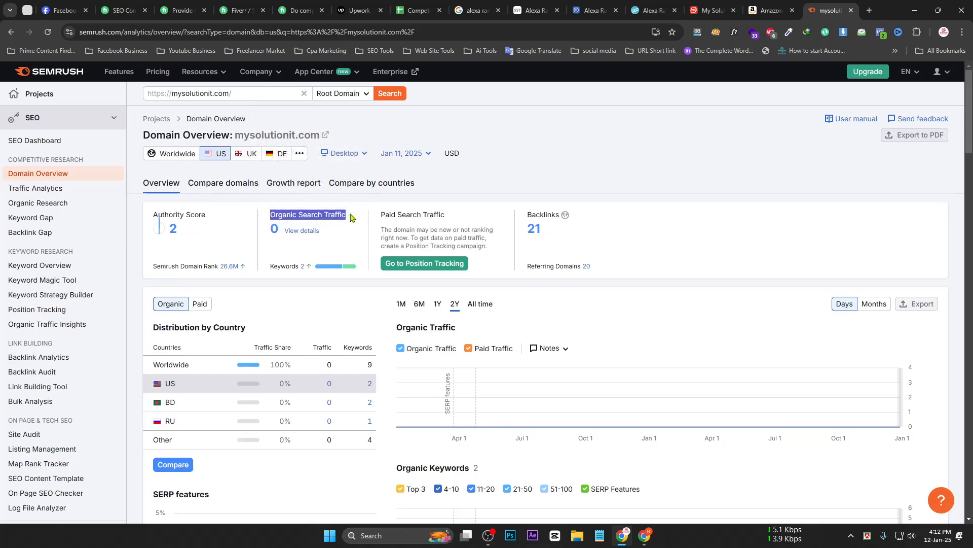
{"action": "left_click_drag", "start_coordinate": [522, 217], "coordinate": [562, 219]}
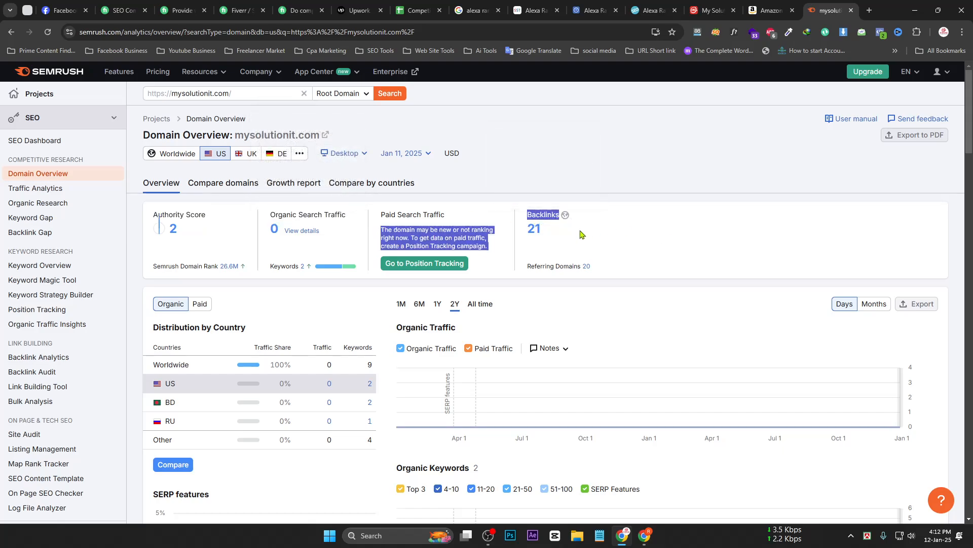
{"action": "left_click_drag", "start_coordinate": [381, 215], "coordinate": [445, 216]}
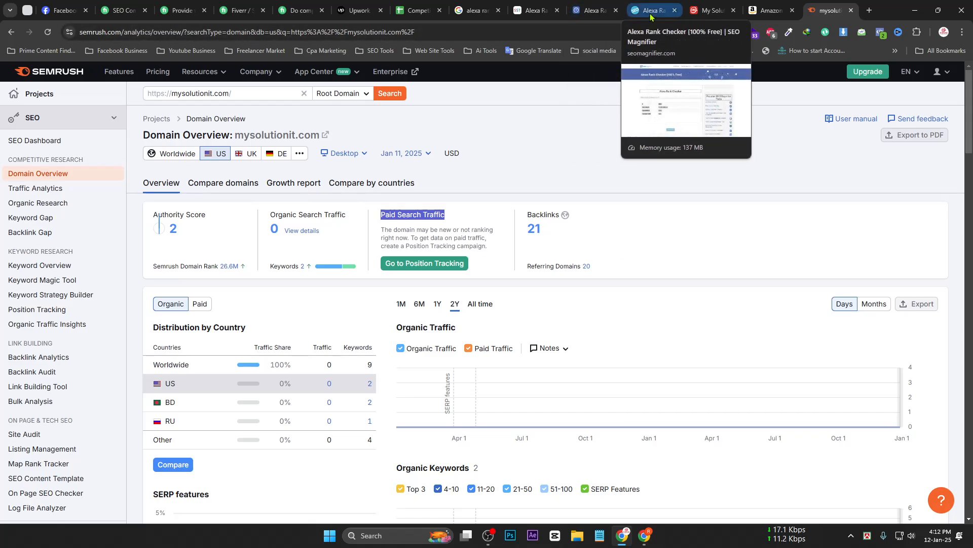
{"action": "left_click", "coordinate": [770, 10]}
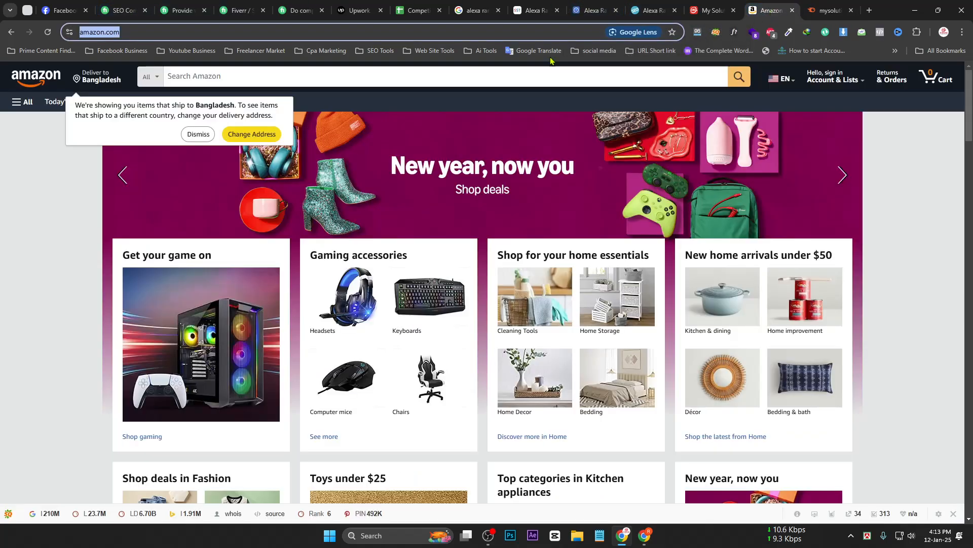
{"action": "left_click", "coordinate": [830, 10]}
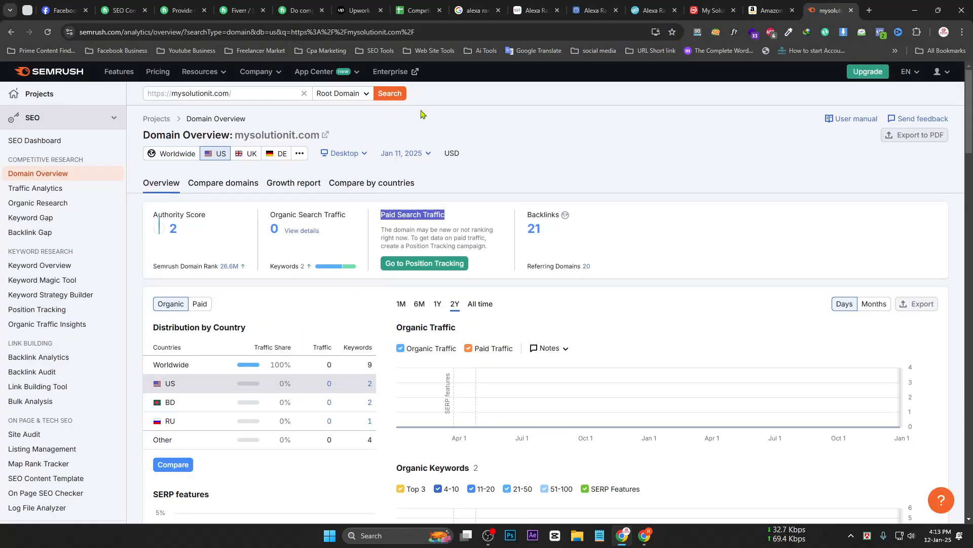
{"action": "left_click", "coordinate": [305, 95]}
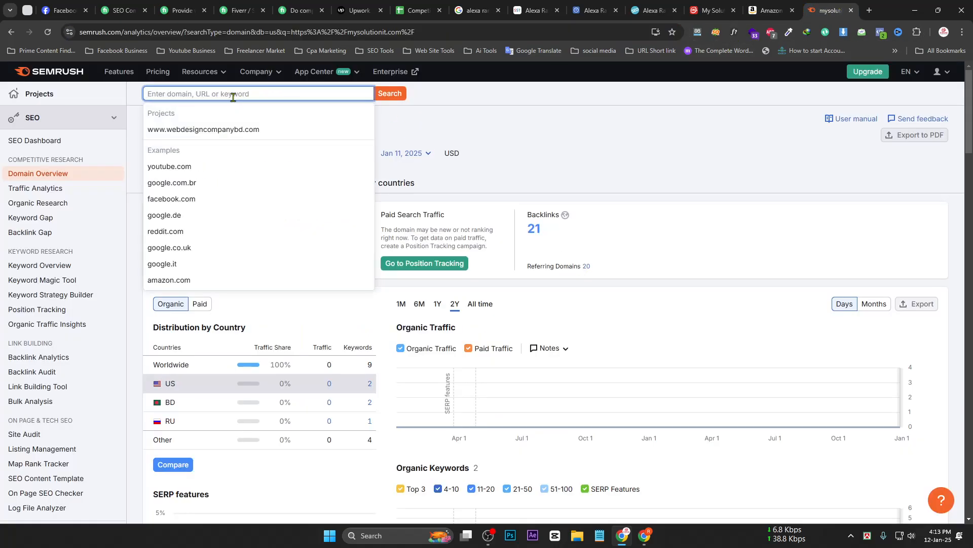
{"action": "type", "text": "https://www.amazon.com/"}
{"action": "left_click", "coordinate": [495, 107]}
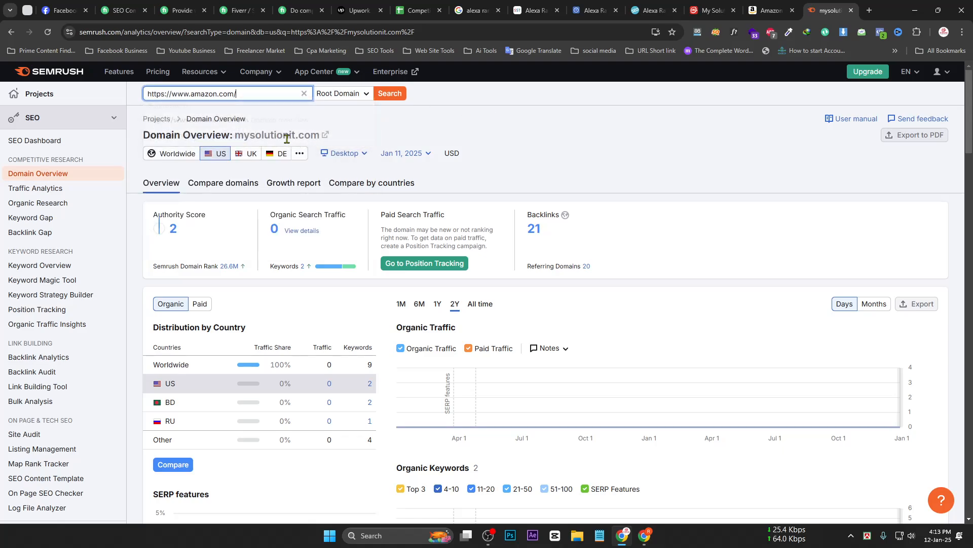
{"action": "key", "text": "Return"}
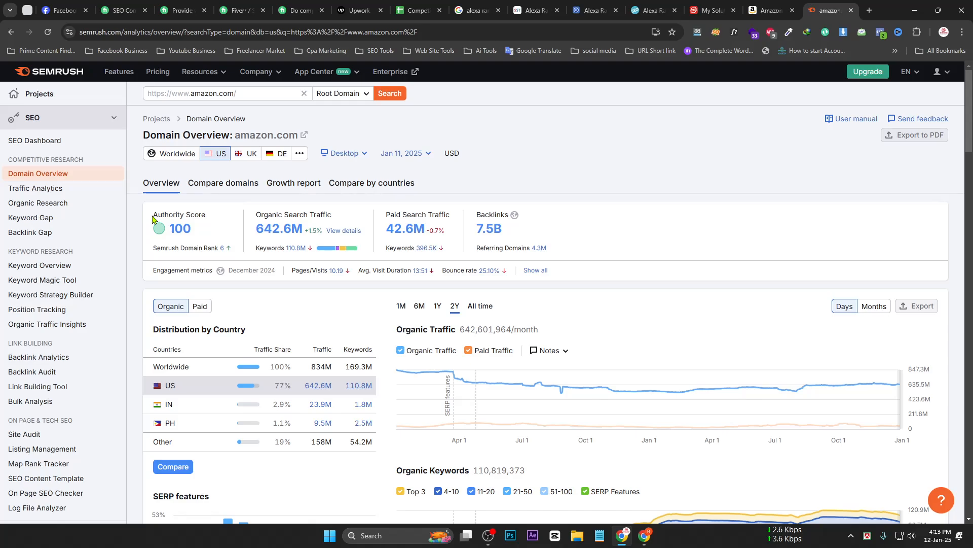
{"action": "mouse_move", "coordinate": [153, 216]}
{"action": "left_mouse_down"}
{"action": "mouse_move", "coordinate": [210, 218]}
{"action": "mouse_move", "coordinate": [180, 231]}
{"action": "mouse_move", "coordinate": [152, 218]}
{"action": "left_mouse_up"}
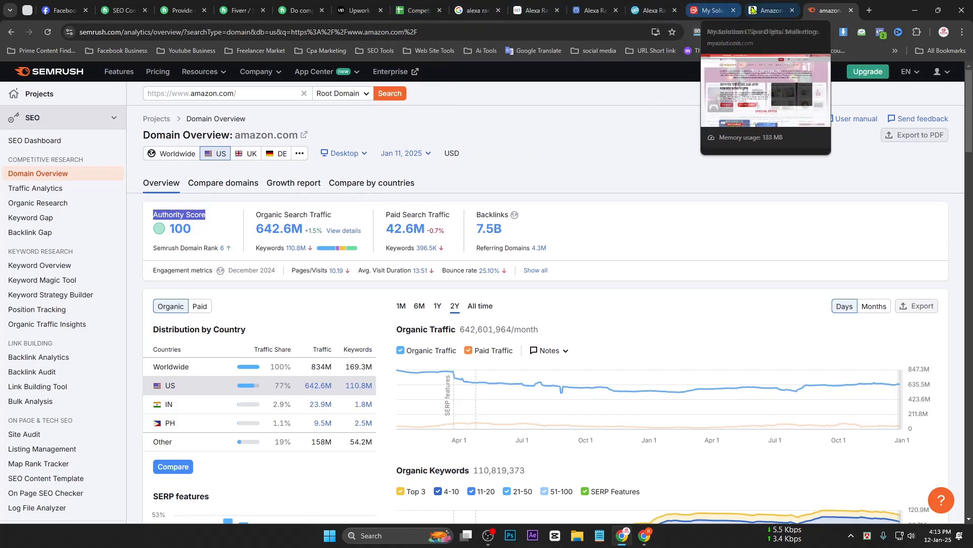
Reload the Amazon home page and view its SEOquake backlink report and the MozBar extension's settings.
{"action": "left_click", "coordinate": [770, 10]}
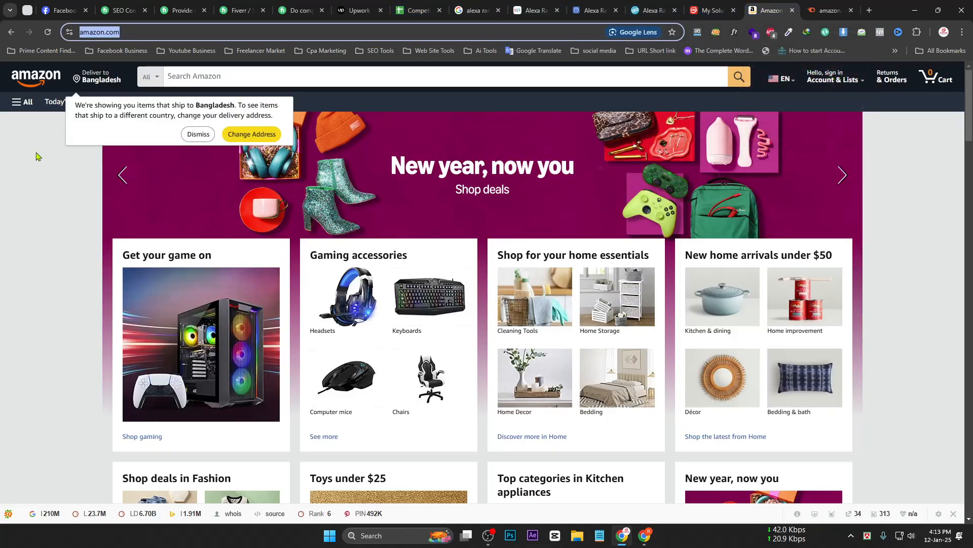
{"action": "left_click", "coordinate": [47, 32]}
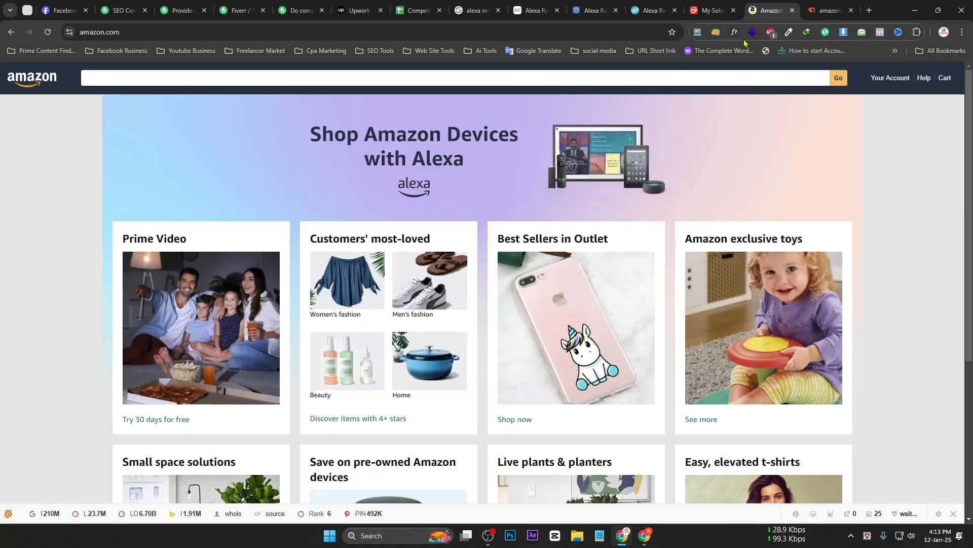
{"action": "left_click", "coordinate": [717, 33]}
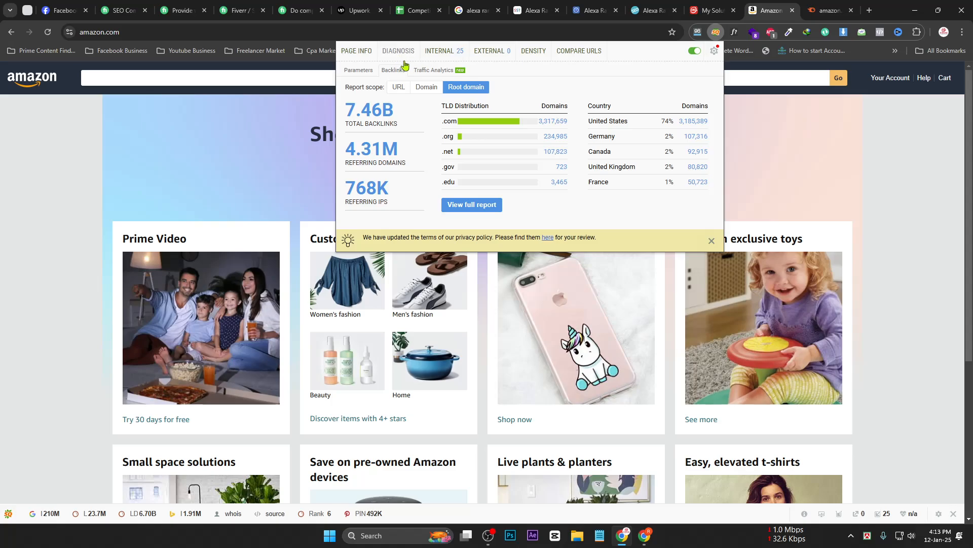
{"action": "left_click", "coordinate": [698, 32]}
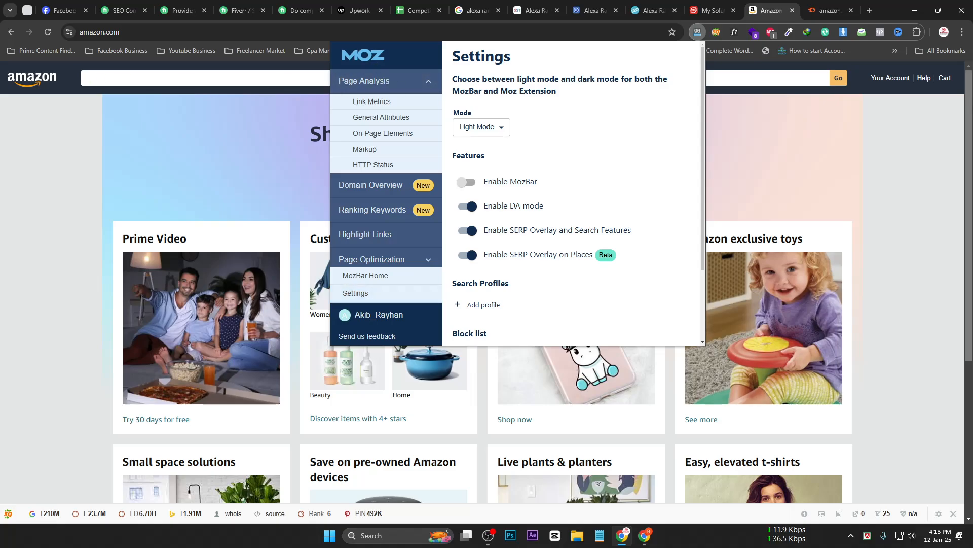
{"action": "left_click", "coordinate": [699, 34]}
{"action": "left_click", "coordinate": [698, 34]}
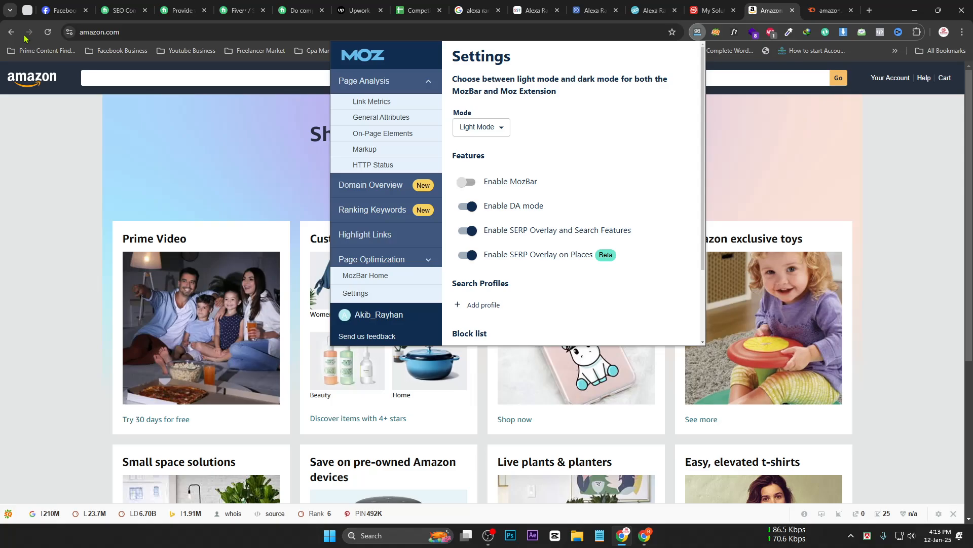
Reload the Amazon home page and run a MozBar Domain Overview analysis for it by root domain.
{"action": "left_click", "coordinate": [47, 31]}
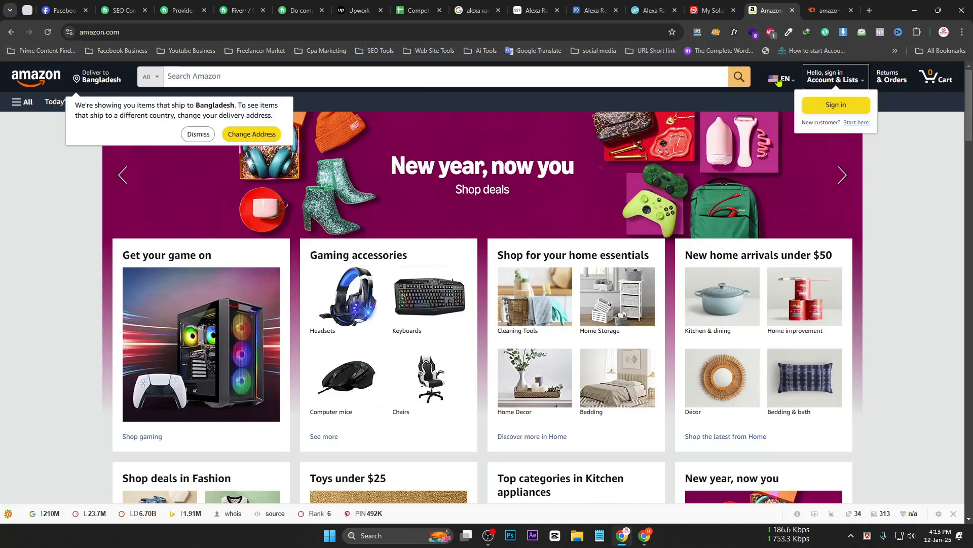
{"action": "left_click", "coordinate": [698, 32]}
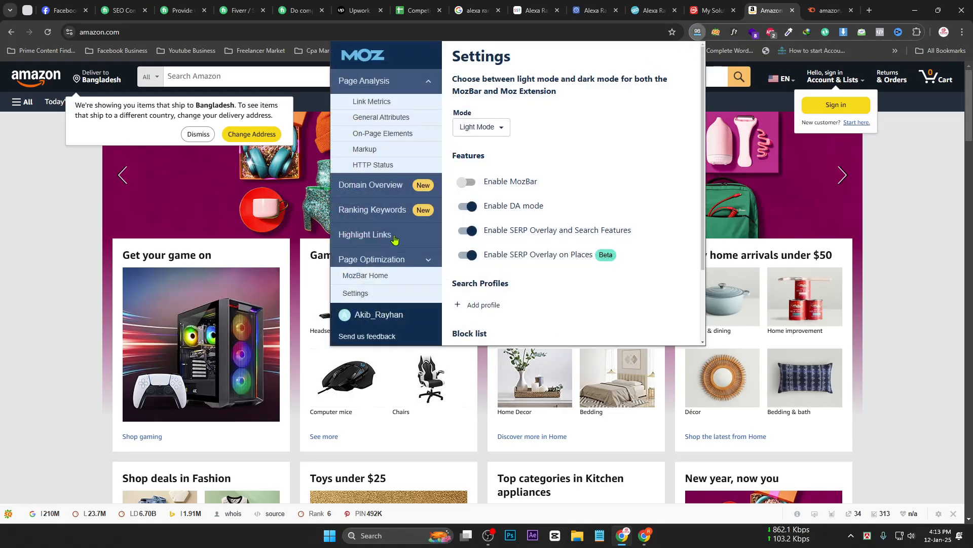
{"action": "left_click", "coordinate": [395, 194]}
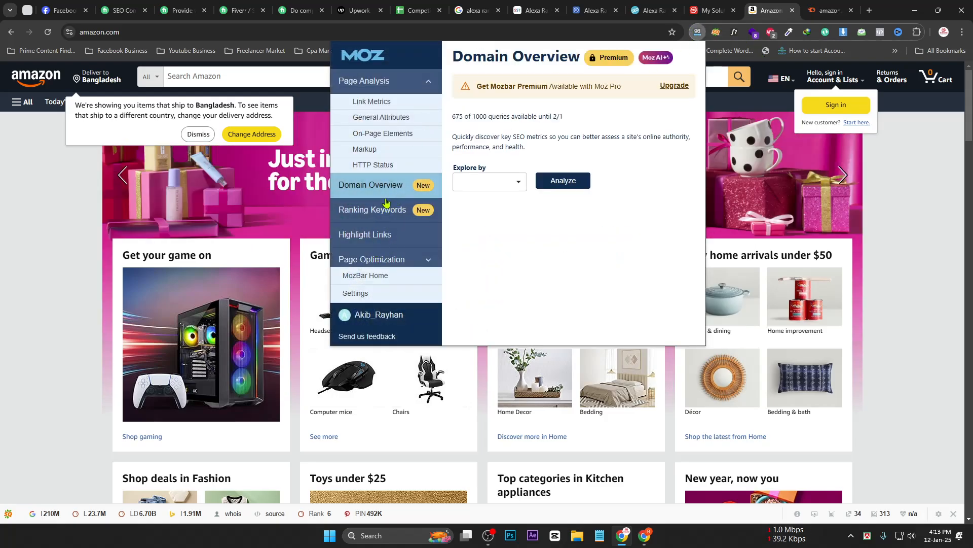
{"action": "left_click", "coordinate": [505, 185]}
{"action": "left_click", "coordinate": [504, 186]}
{"action": "left_click", "coordinate": [494, 185]}
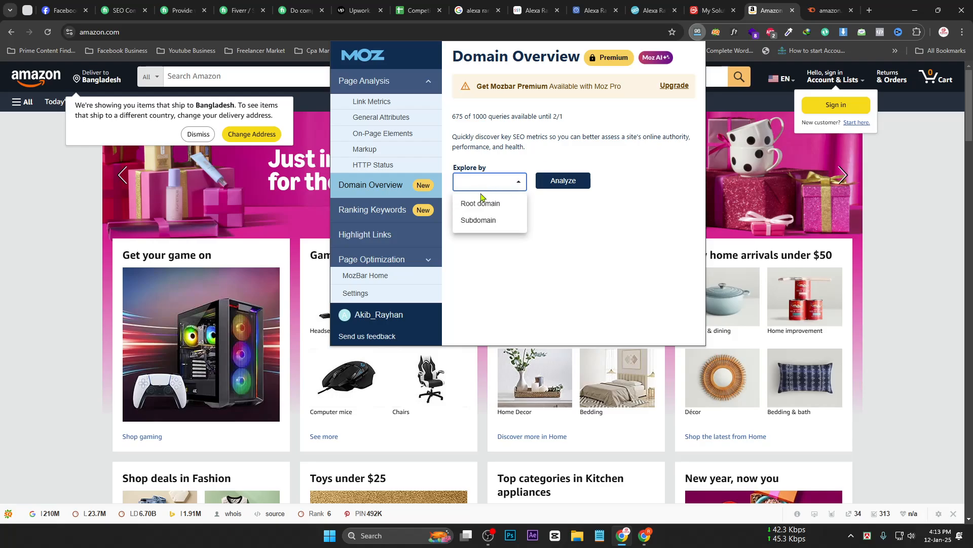
{"action": "left_click", "coordinate": [480, 203]}
{"action": "left_click", "coordinate": [563, 183]}
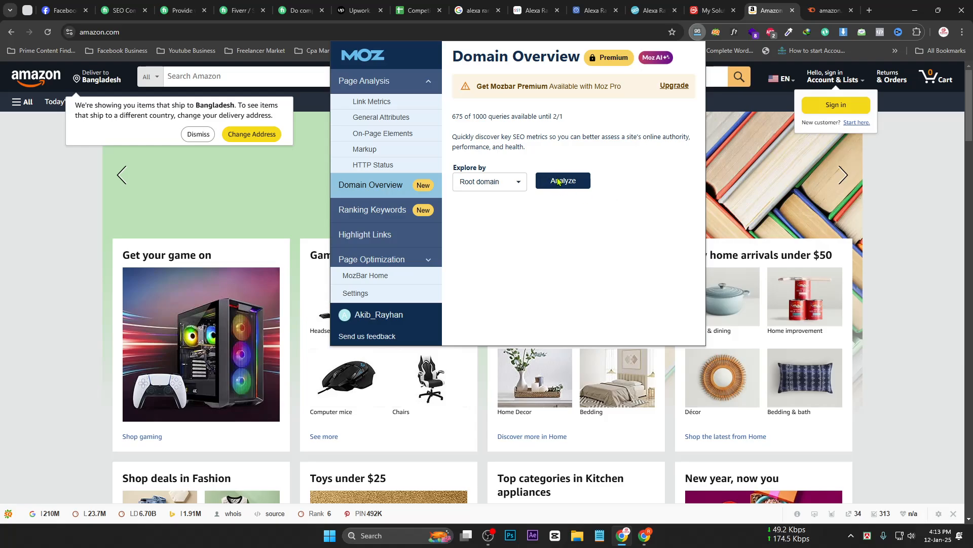
Reload the Amazon home page, reopen MozBar and collapse its Page Analysis section.
{"action": "left_click", "coordinate": [47, 32]}
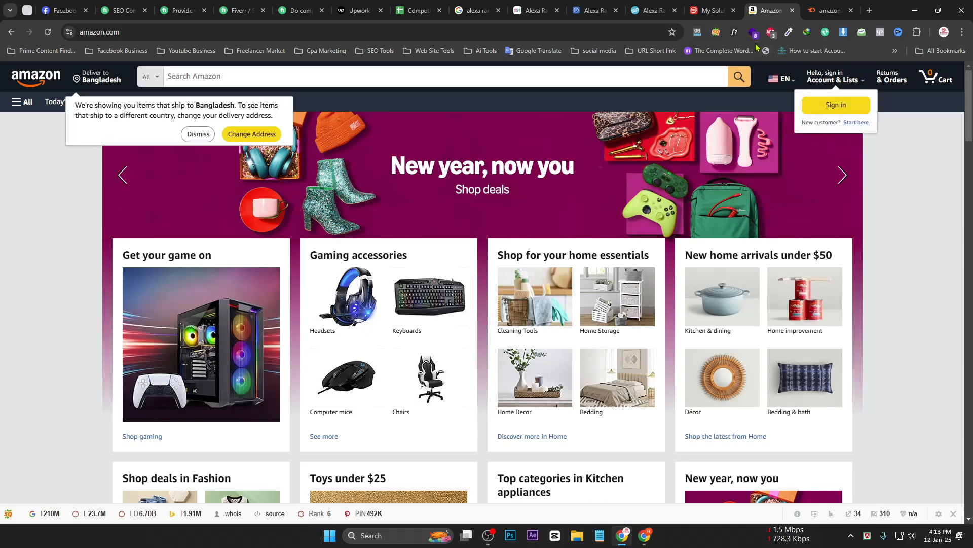
{"action": "left_click", "coordinate": [697, 32]}
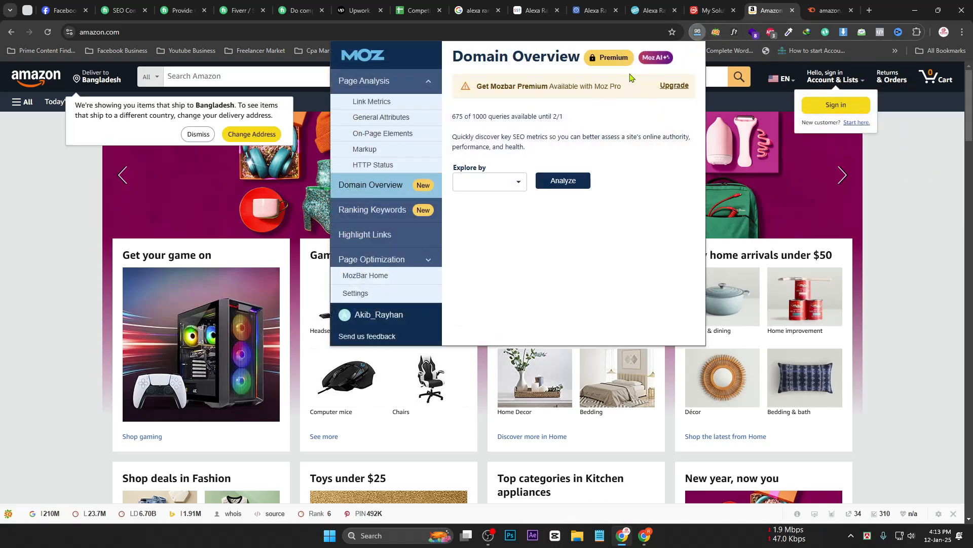
{"action": "left_click", "coordinate": [357, 85]}
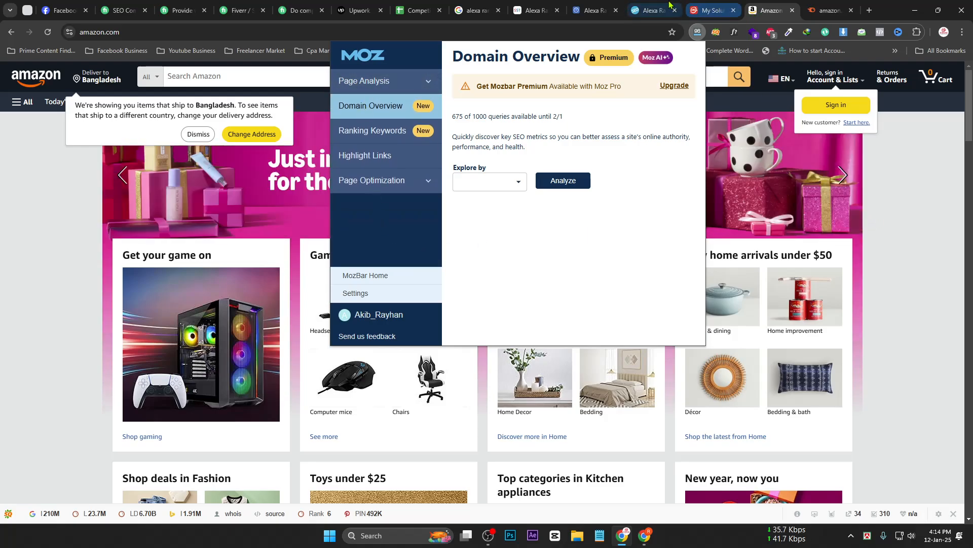
In the Competitor Analysis spreadsheet, shrink columns J and L to slivers and narrow the Domain Authority column.
{"action": "left_click", "coordinate": [653, 10]}
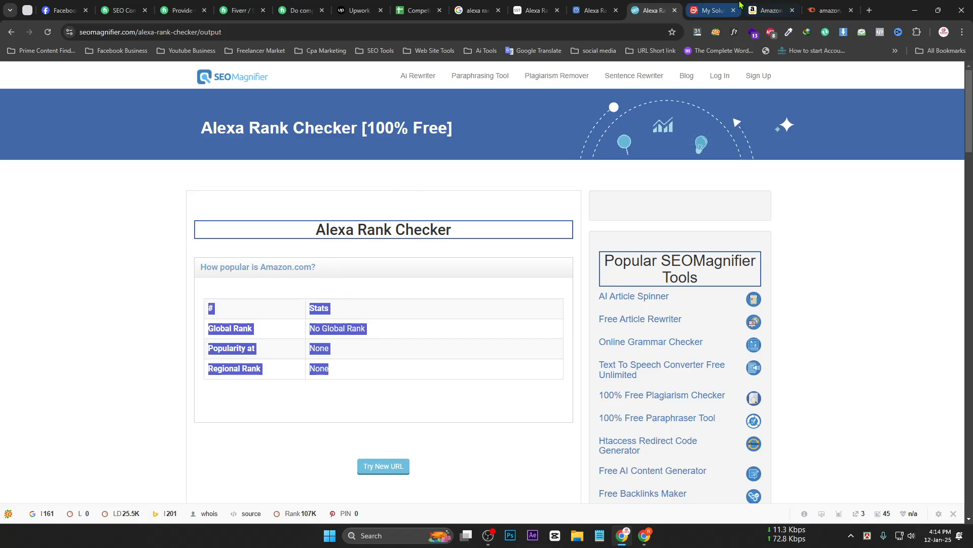
{"action": "left_click", "coordinate": [830, 6]}
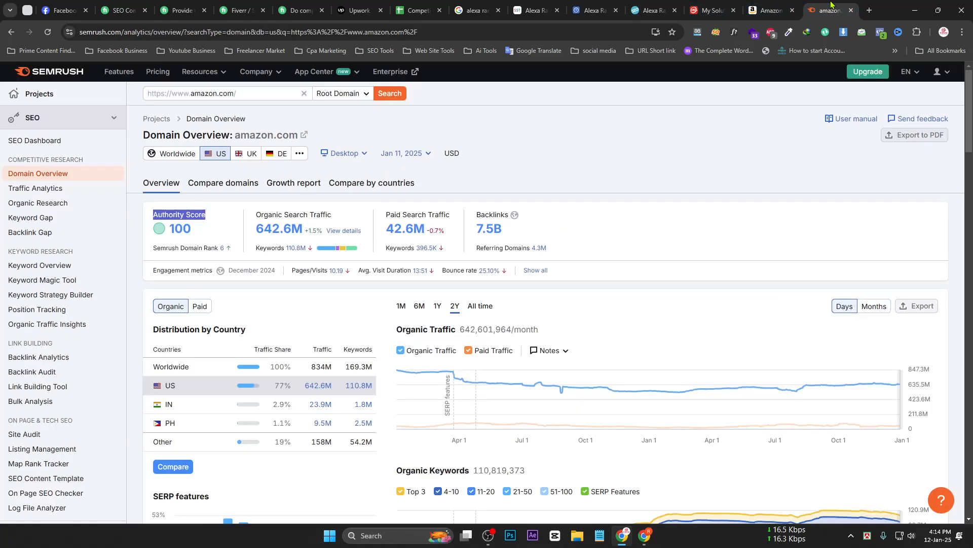
{"action": "left_click", "coordinate": [415, 14]}
{"action": "left_click_drag", "start_coordinate": [887, 140], "coordinate": [809, 139]}
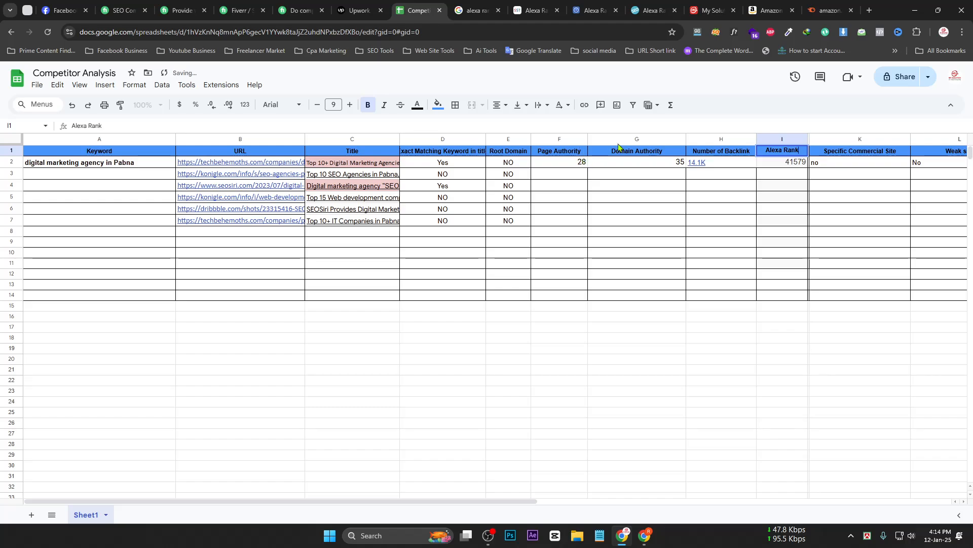
{"action": "left_click_drag", "start_coordinate": [686, 140], "coordinate": [621, 141]}
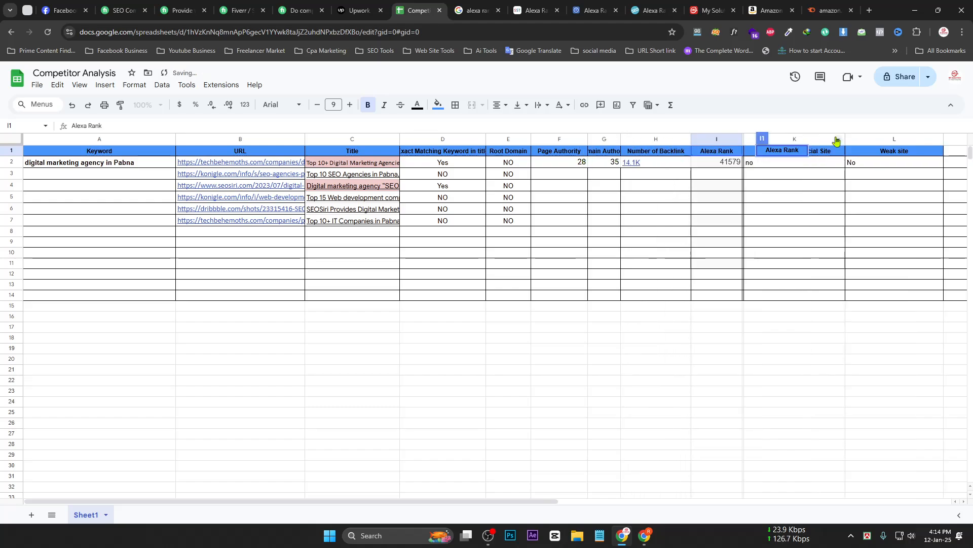
{"action": "left_click_drag", "start_coordinate": [943, 140], "coordinate": [846, 140]}
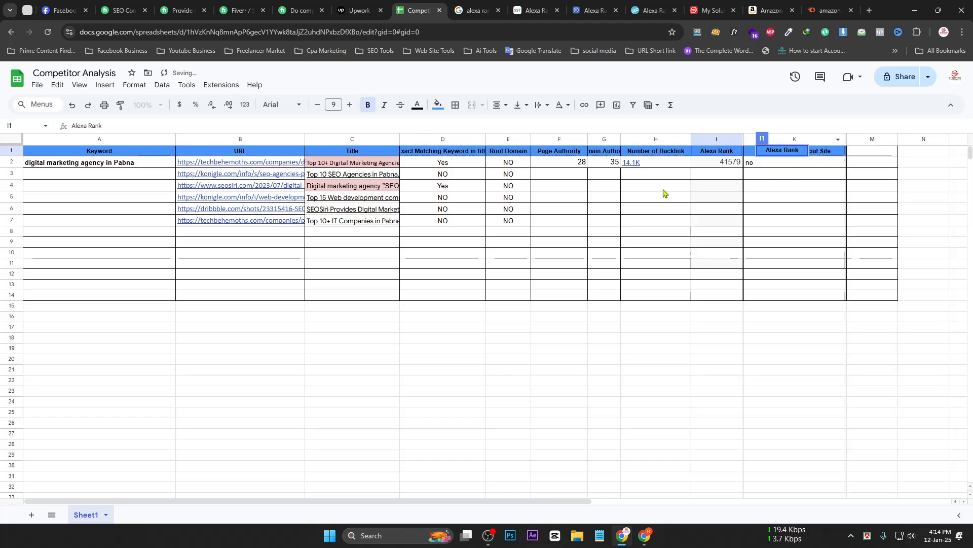
Enter the header "Authority Score" in cell M1 of the Competitor Analysis sheet.
{"action": "left_click", "coordinate": [864, 154]}
{"action": "type", "text": "Authority Score"}
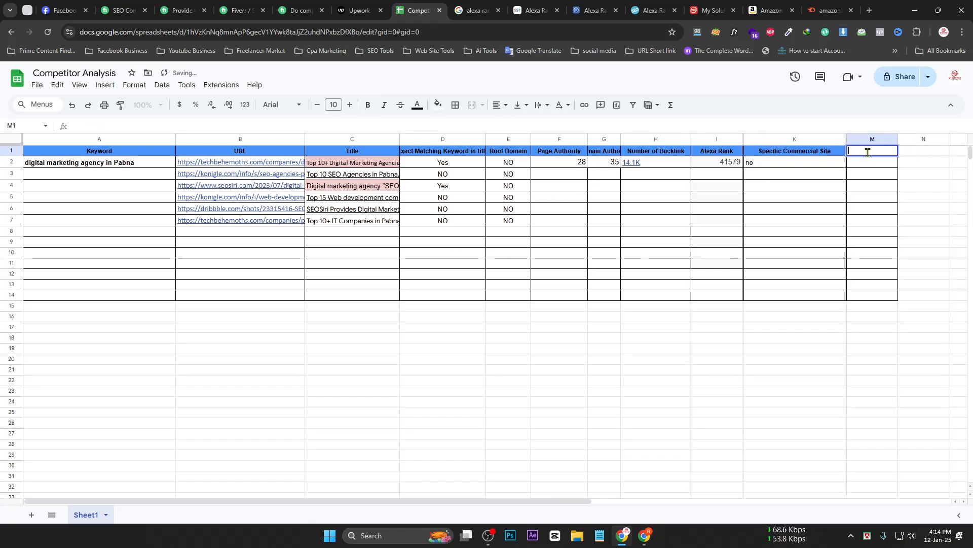
{"action": "left_click", "coordinate": [936, 150]}
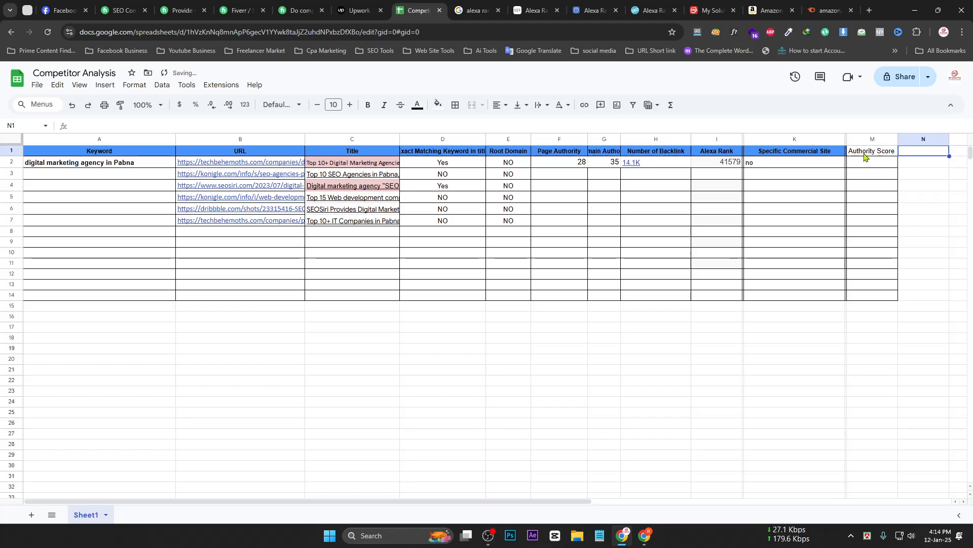
Review the amazon.com Domain Overview in Semrush and highlight its Organic Search Traffic label.
{"action": "left_click", "coordinate": [829, 10]}
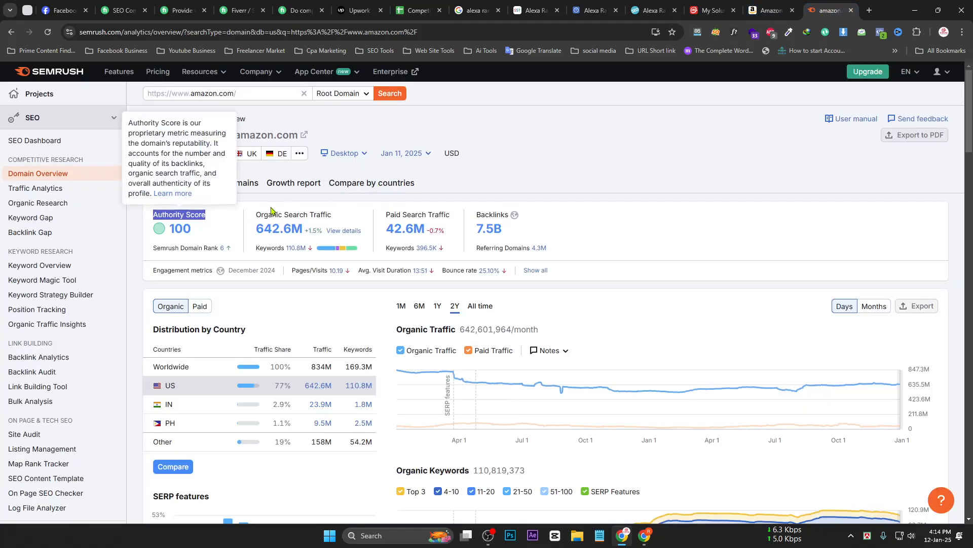
{"action": "scroll", "coordinate": [271, 213], "scroll_direction": "down", "scroll_amount": 8}
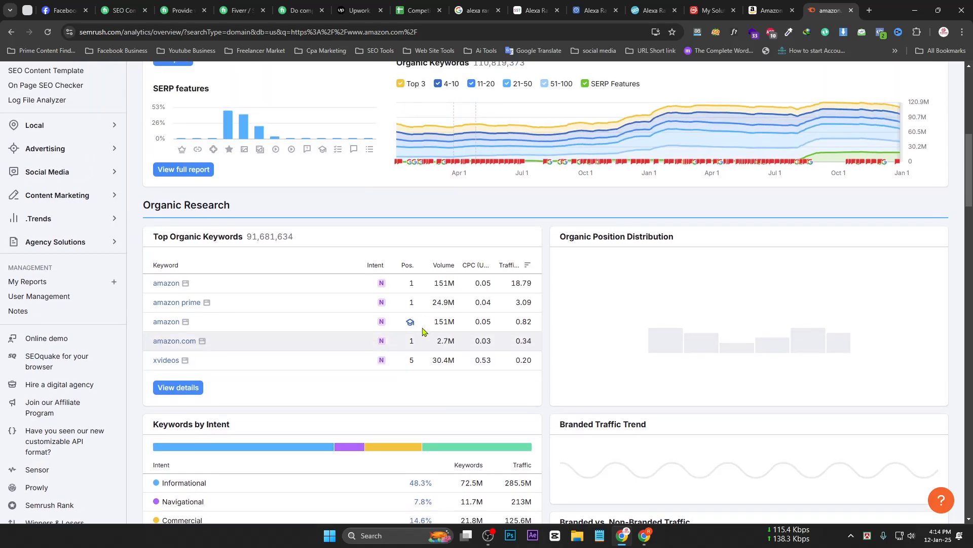
{"action": "scroll", "coordinate": [423, 330], "scroll_direction": "up", "scroll_amount": 8}
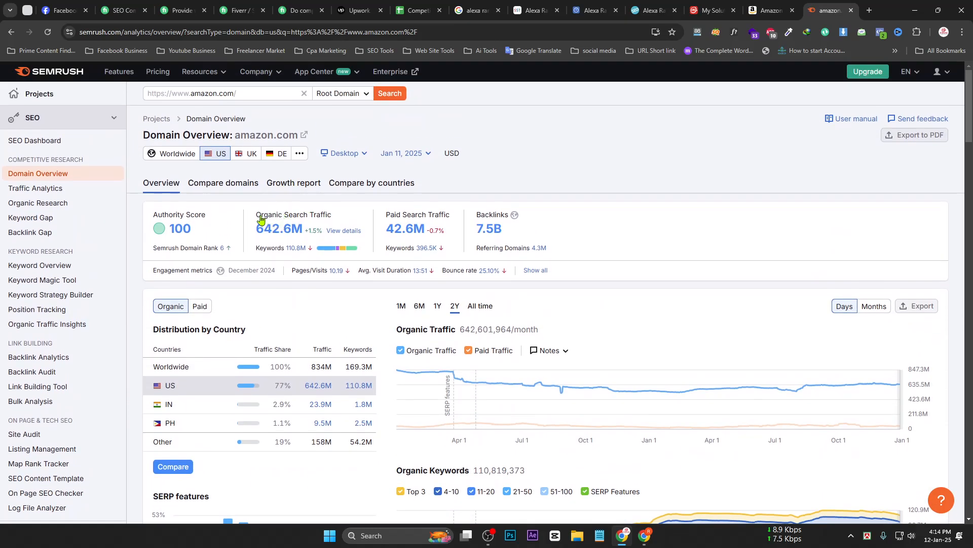
{"action": "left_click_drag", "start_coordinate": [256, 215], "coordinate": [335, 217]}
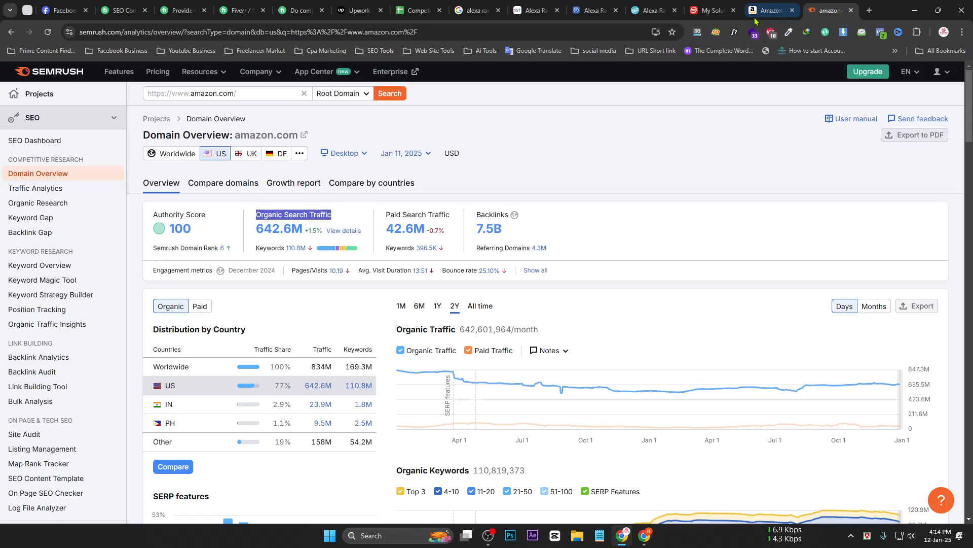
Enter the header "Organic search traffic" in cell N1 of the Competitor Analysis sheet and widen column N.
{"action": "left_click", "coordinate": [420, 9]}
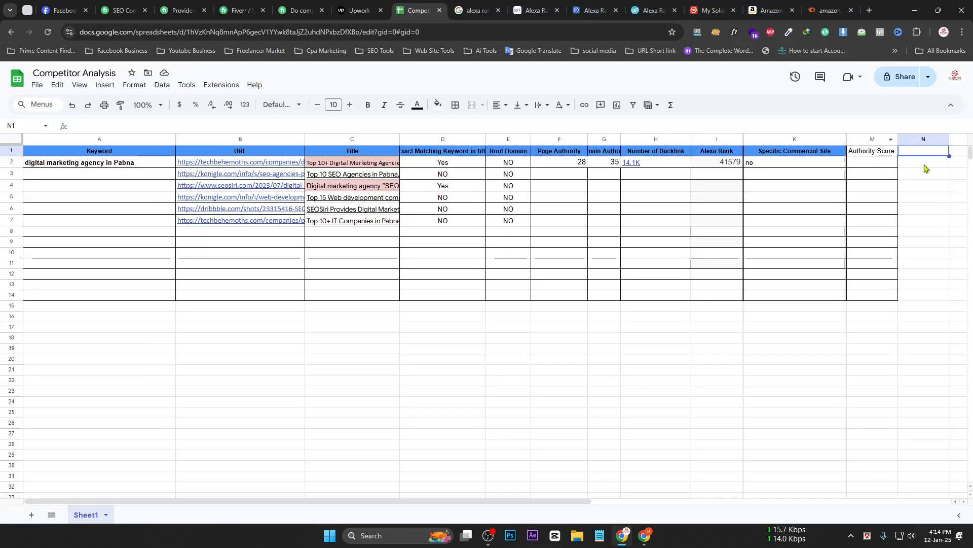
{"action": "type", "text": "Organic search traffic"}
{"action": "key", "text": "ctrl+z"}
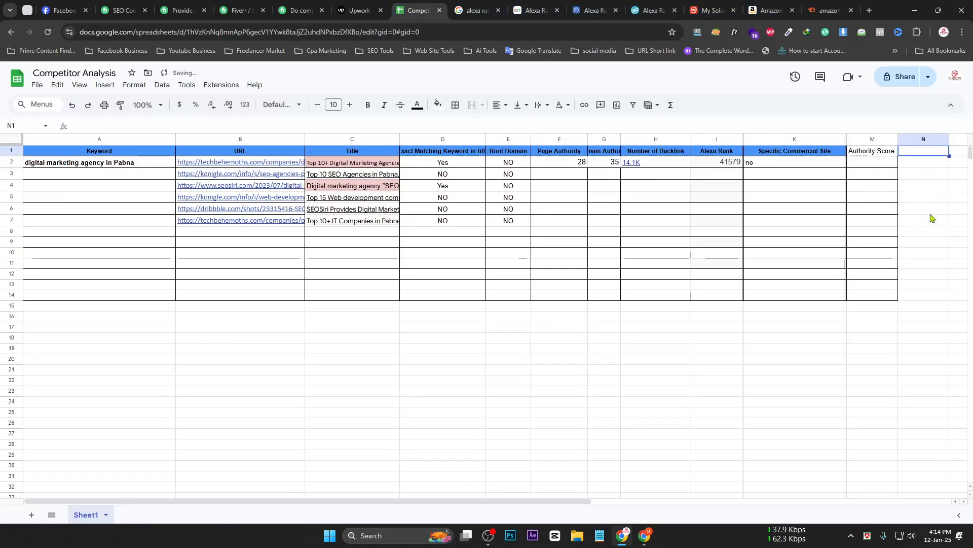
{"action": "left_click", "coordinate": [911, 152]}
{"action": "type", "text": "Organic search traffic"}
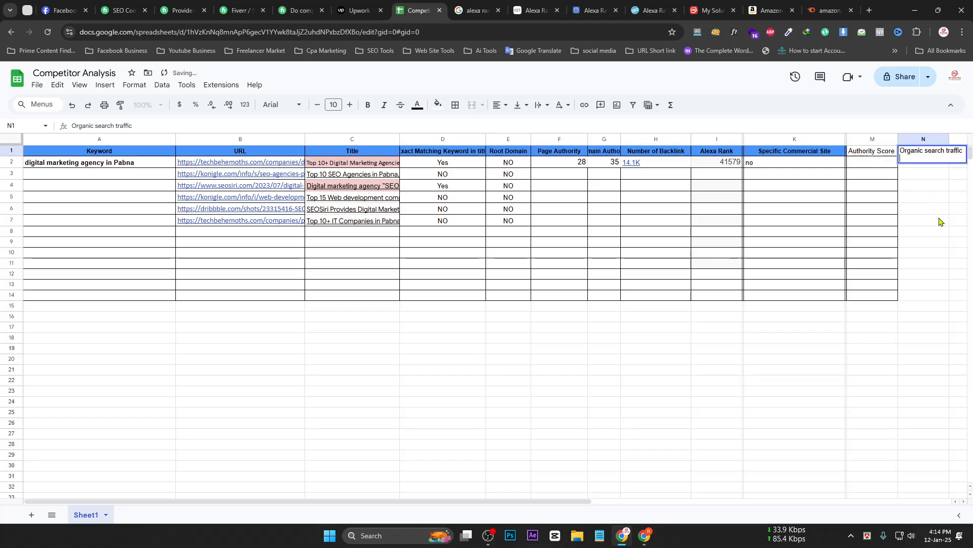
{"action": "key", "text": "Return"}
{"action": "left_click_drag", "start_coordinate": [948, 139], "coordinate": [960, 139]}
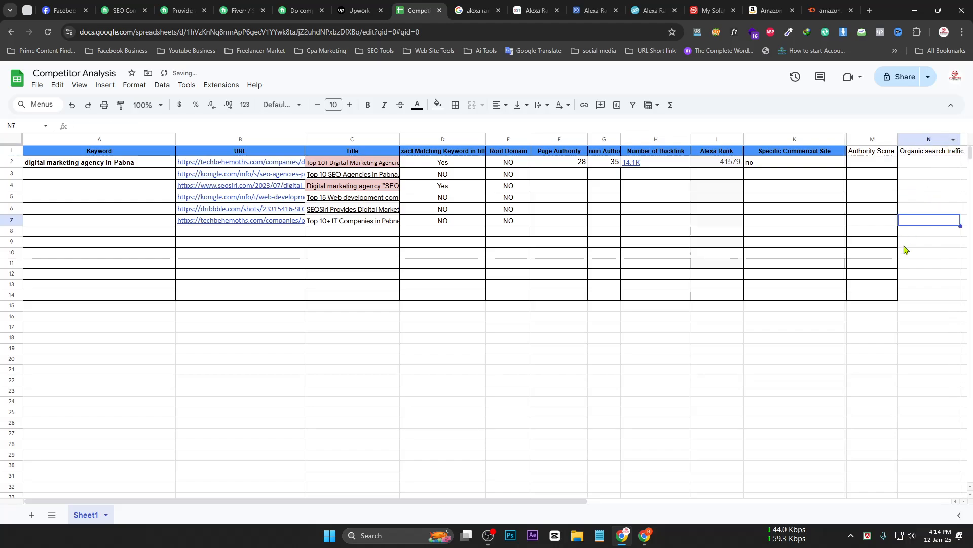
Highlight the Paid Search Traffic label in the Semrush overview of amazon.com.
{"action": "left_click_drag", "start_coordinate": [559, 501], "coordinate": [723, 499]}
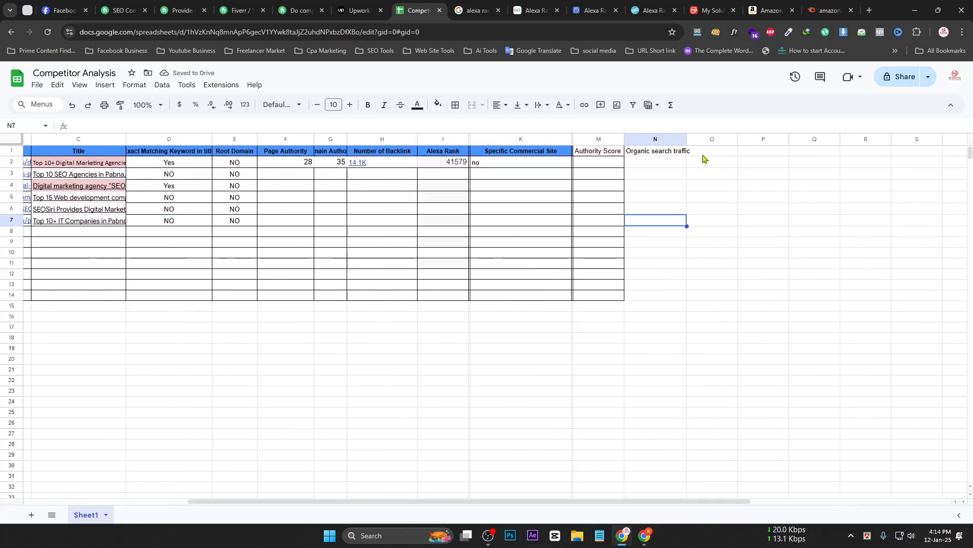
{"action": "key", "text": "ctrl+9"}
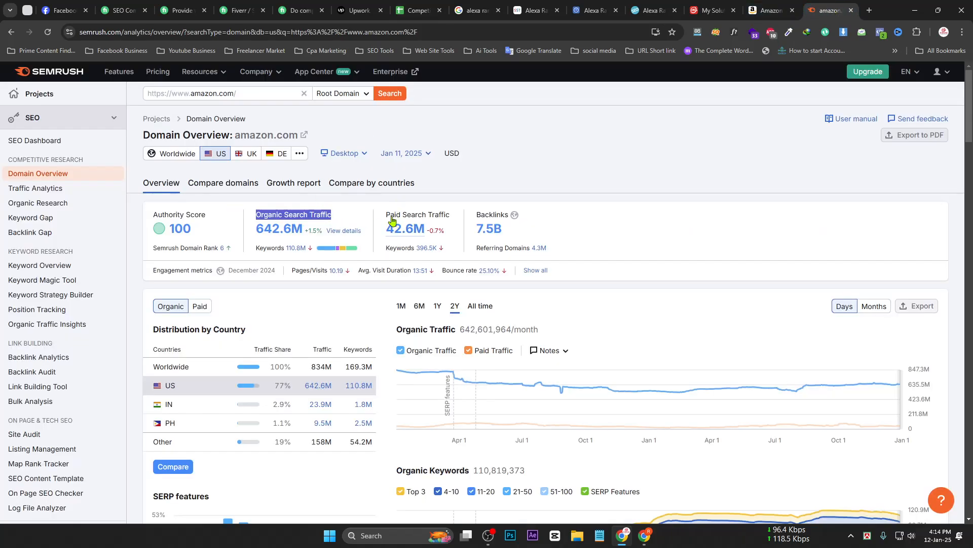
{"action": "left_click_drag", "start_coordinate": [386, 215], "coordinate": [450, 217]}
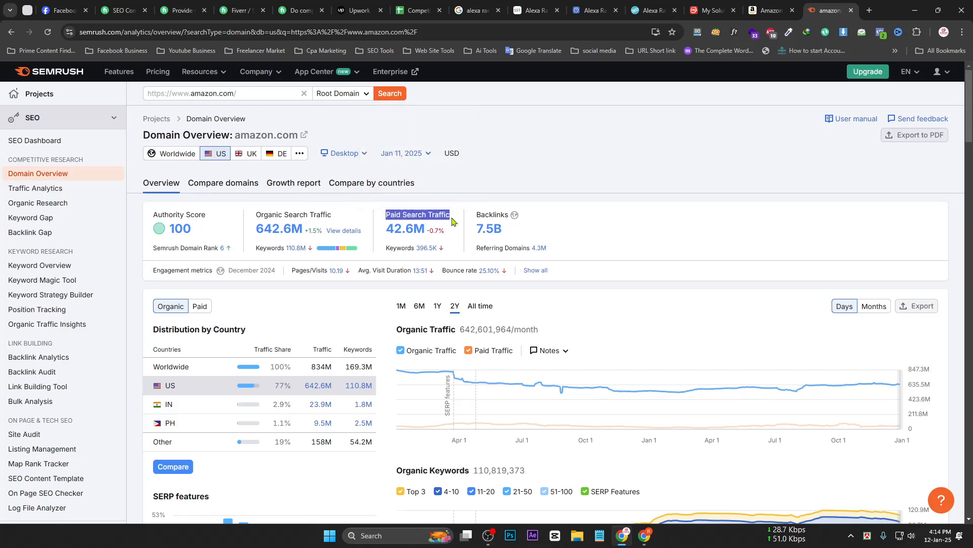
{"action": "left_click", "coordinate": [645, 536]}
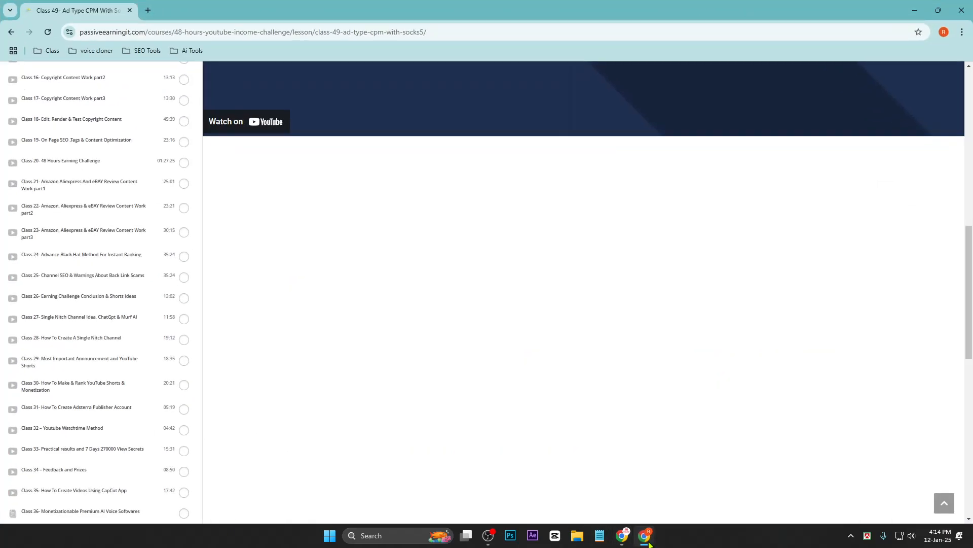
{"action": "left_click", "coordinate": [648, 540]}
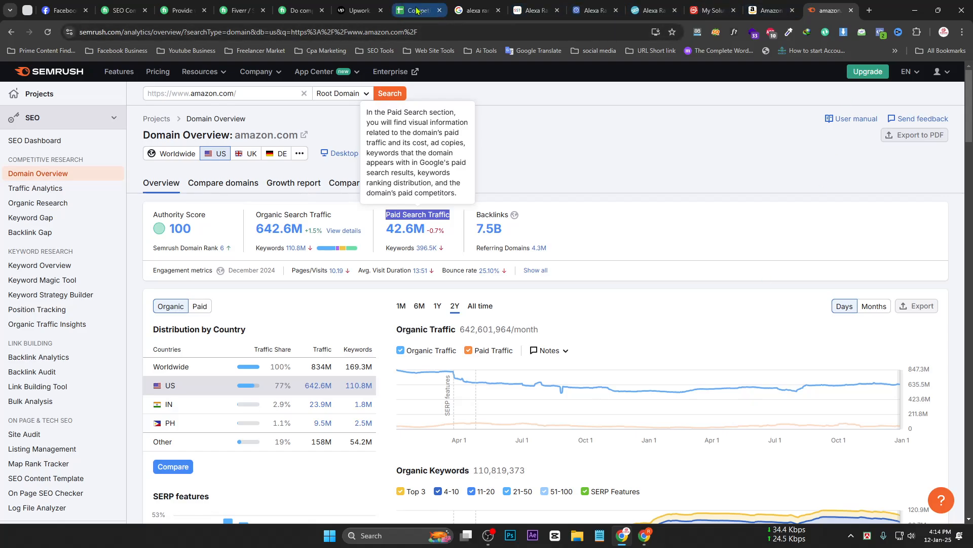
Enter the header "Paid search traffic" in cell O1 of the Competitor Analysis sheet and select cell P1.
{"action": "left_click", "coordinate": [417, 11]}
{"action": "left_click", "coordinate": [704, 159]}
{"action": "type", "text": "Paid search traffic"}
{"action": "key", "text": "ctrl+z"}
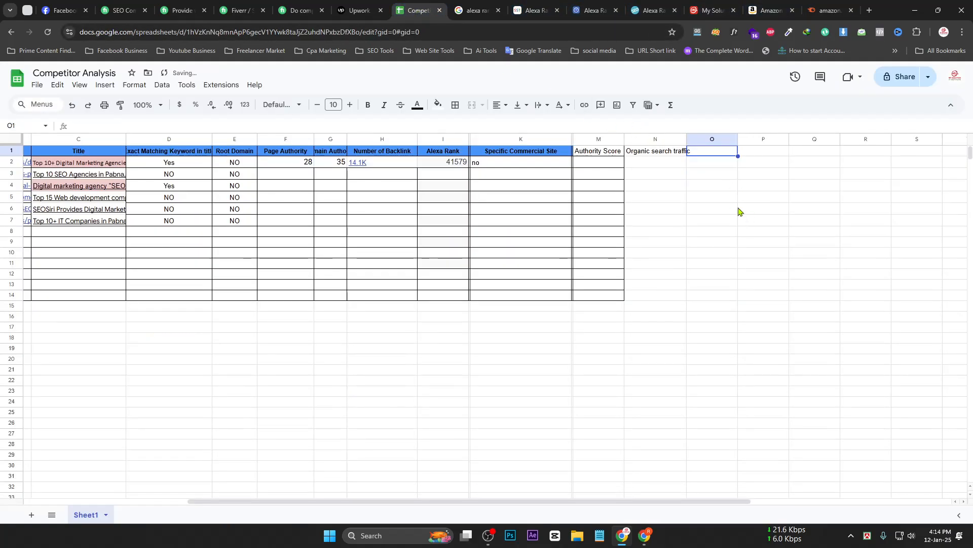
{"action": "type", "text": "Paid search traffic"}
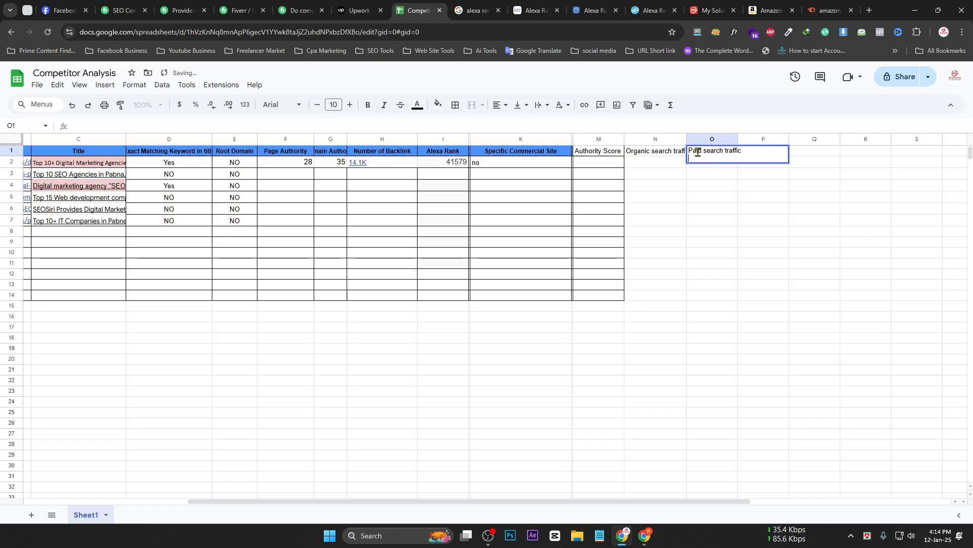
{"action": "left_click", "coordinate": [739, 242]}
{"action": "left_click", "coordinate": [761, 155]}
{"action": "left_click", "coordinate": [682, 158]}
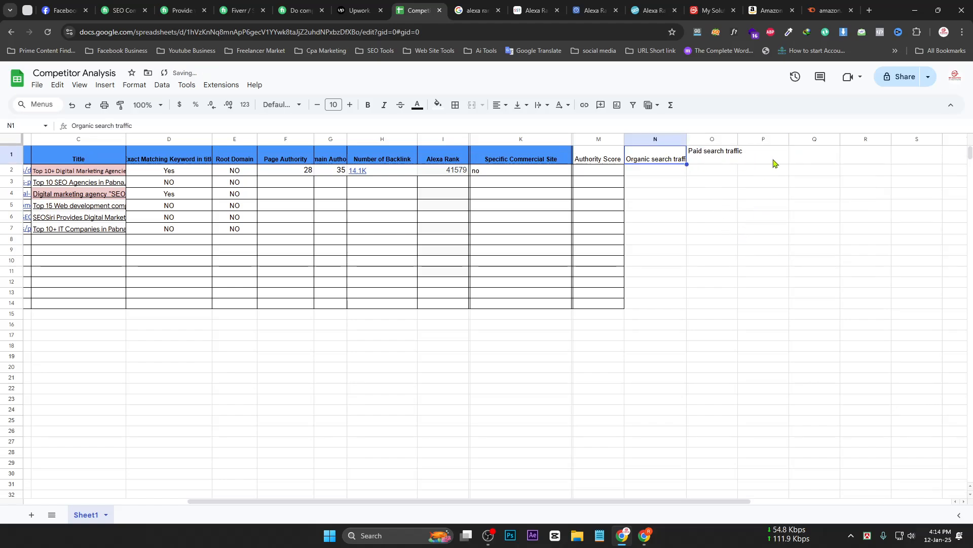
{"action": "left_click", "coordinate": [775, 159]}
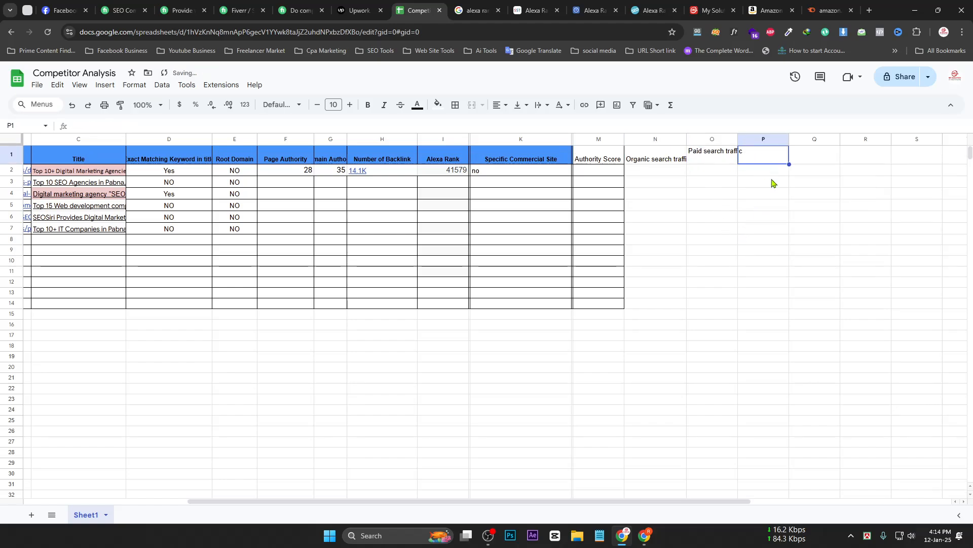
Copy the backlinks figure from amazon.com's Semrush domain overview into cell P1 of the Competitor Analysis sheet.
{"action": "left_click", "coordinate": [771, 10]}
{"action": "left_click", "coordinate": [826, 9]}
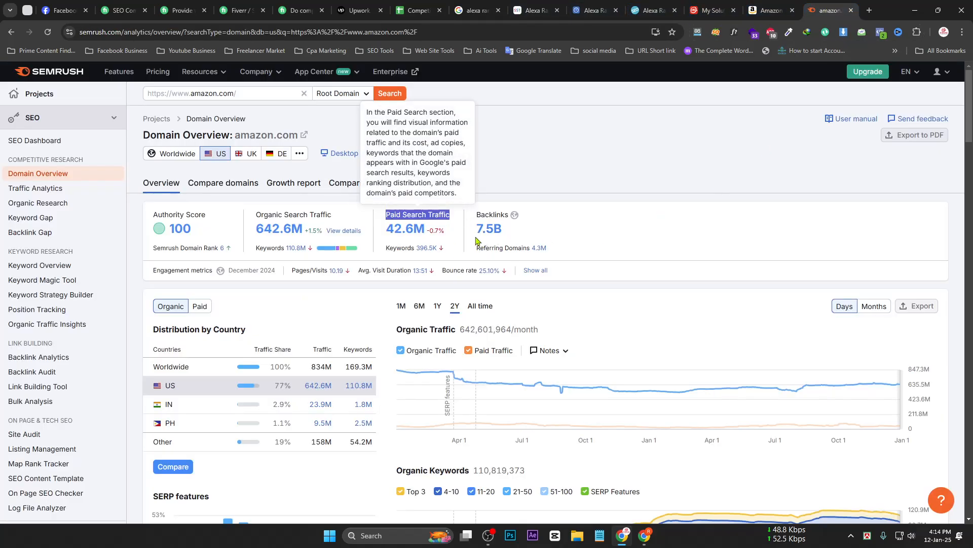
{"action": "left_click_drag", "start_coordinate": [477, 230], "coordinate": [496, 227]}
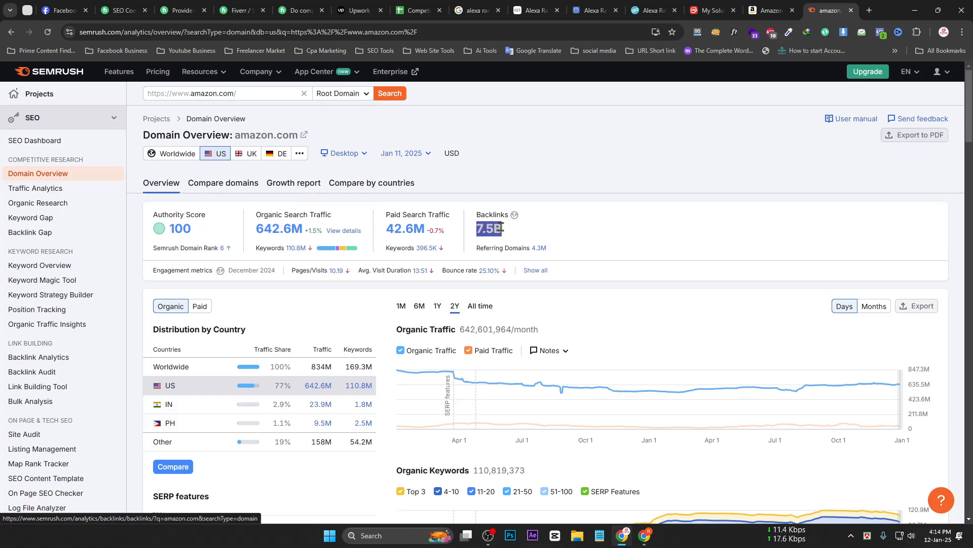
{"action": "left_click", "coordinate": [645, 534]}
{"action": "left_click", "coordinate": [644, 535]}
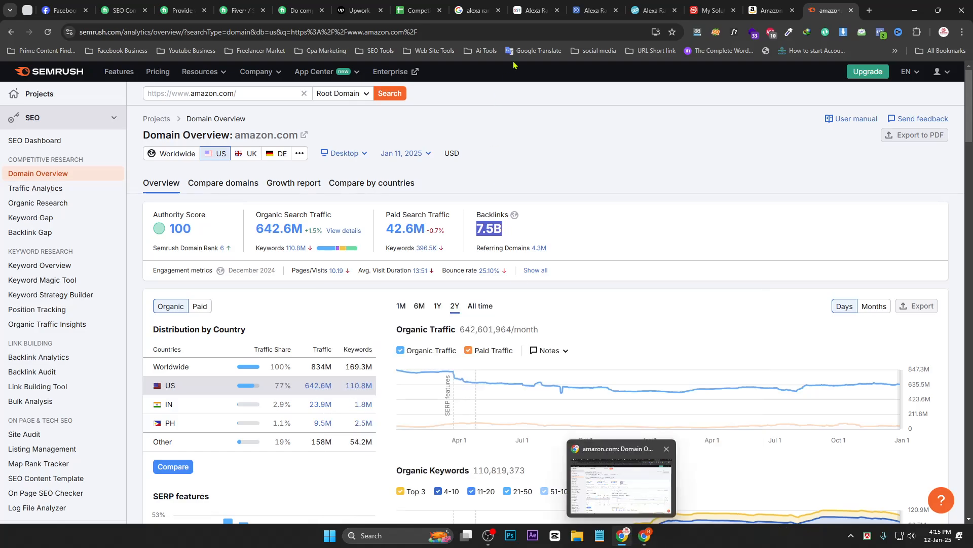
{"action": "left_click", "coordinate": [412, 11]}
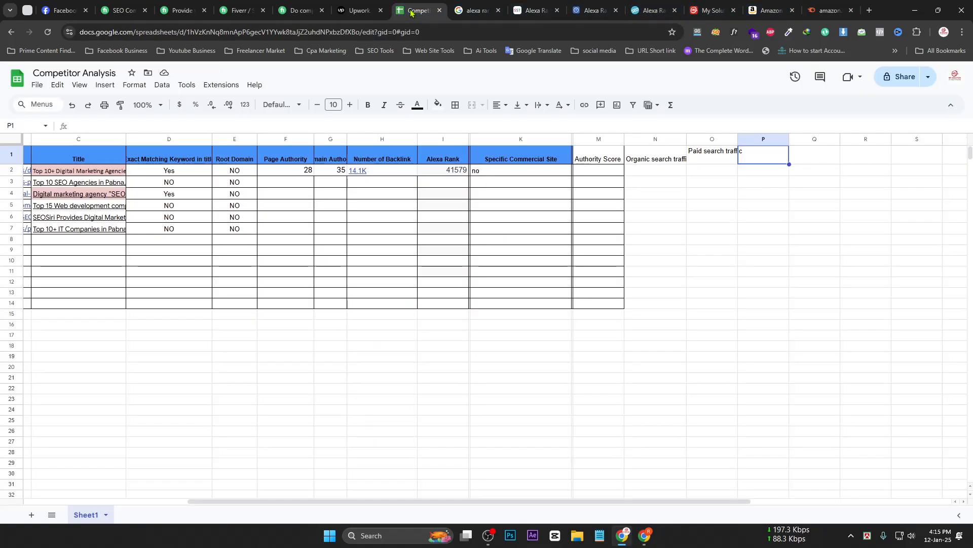
{"action": "double_click", "coordinate": [764, 154]}
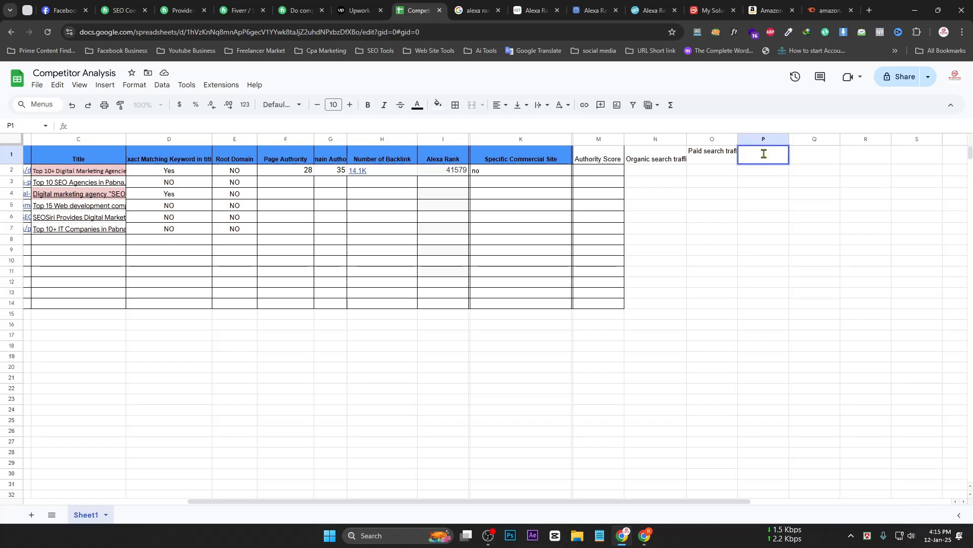
{"action": "left_click", "coordinate": [796, 196]}
{"action": "double_click", "coordinate": [764, 160]}
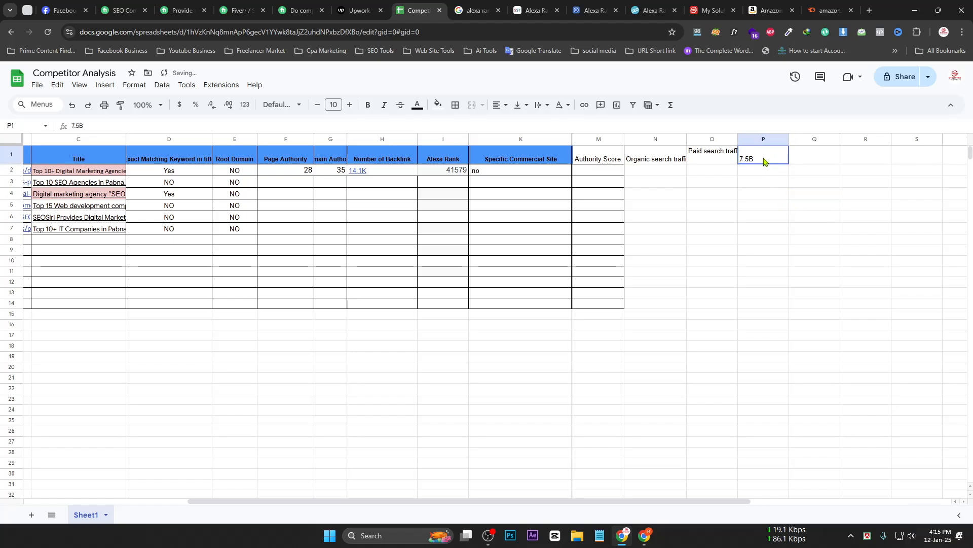
Copy the "Backlinks" metric label from amazon.com's Semrush domain overview.
{"action": "left_click", "coordinate": [820, 19]}
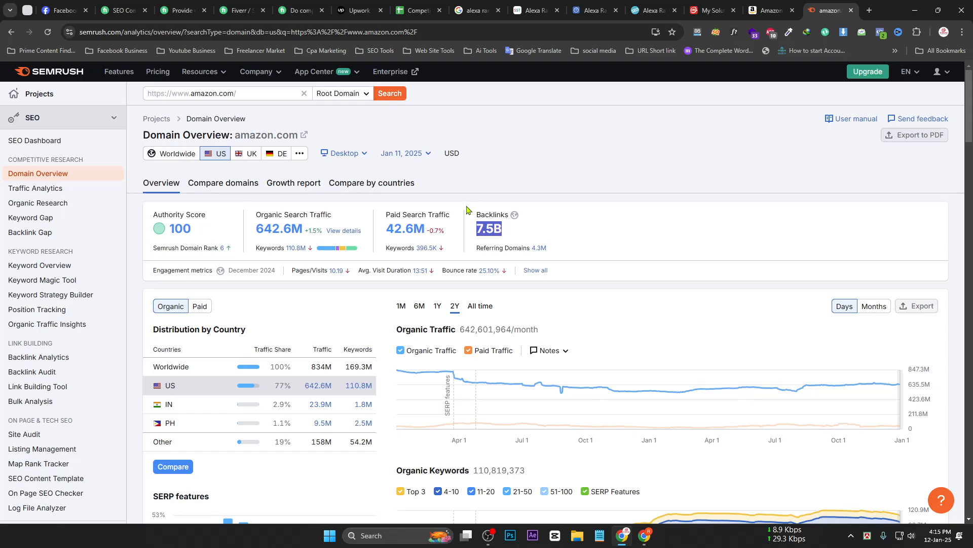
{"action": "left_click_drag", "start_coordinate": [472, 218], "coordinate": [503, 217]}
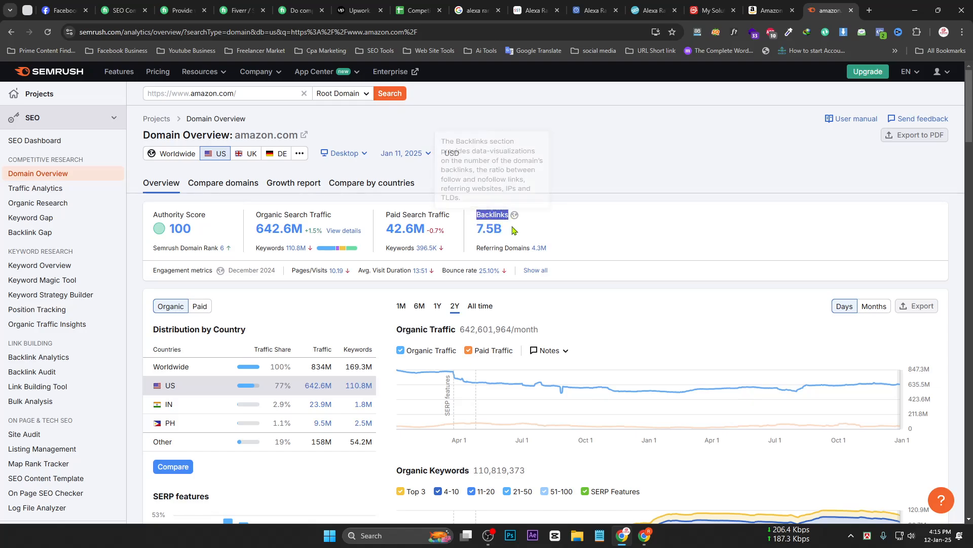
Close the other Chrome window showing the course lesson and return to the Semrush domain overview.
{"action": "left_click", "coordinate": [645, 536]}
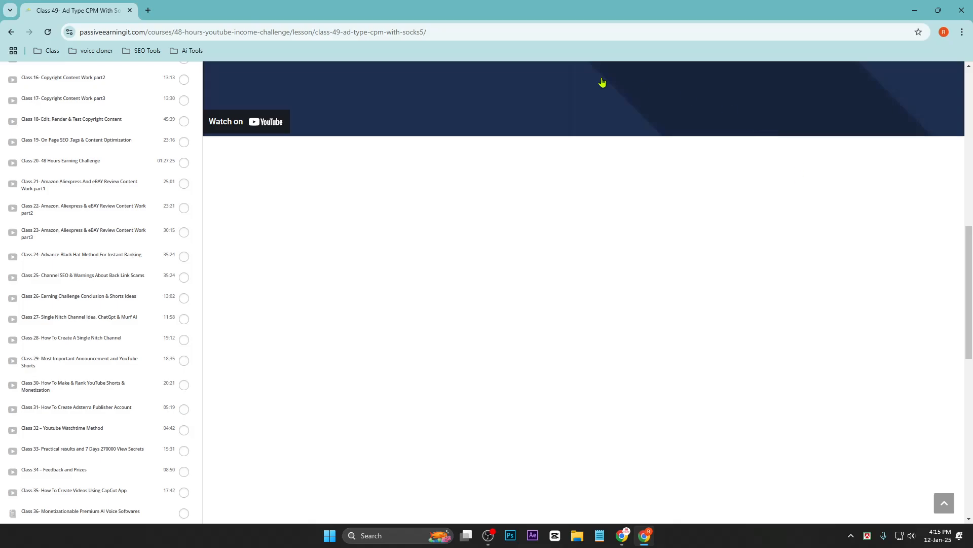
{"action": "left_click", "coordinate": [624, 540]}
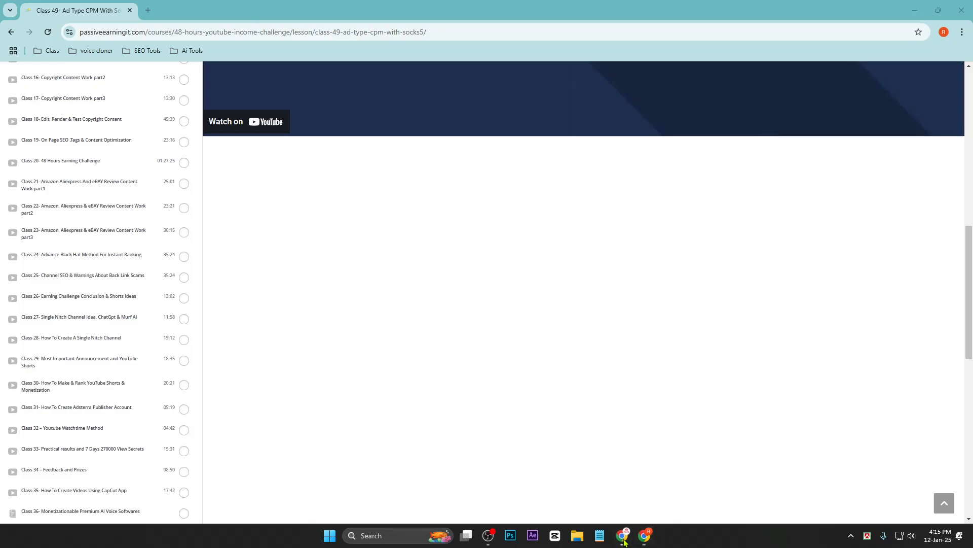
{"action": "left_click", "coordinate": [649, 537]}
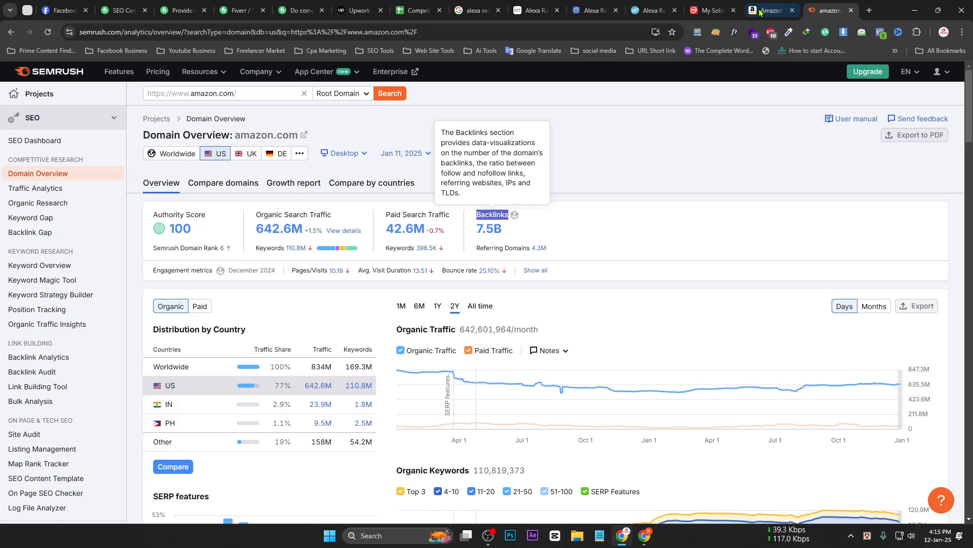
{"action": "right_click", "coordinate": [645, 537]}
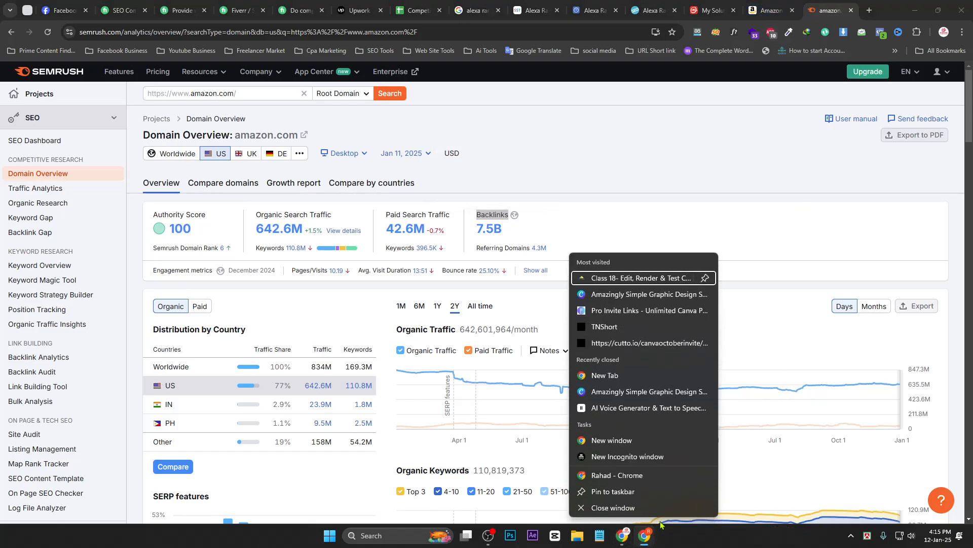
{"action": "left_click", "coordinate": [769, 10]}
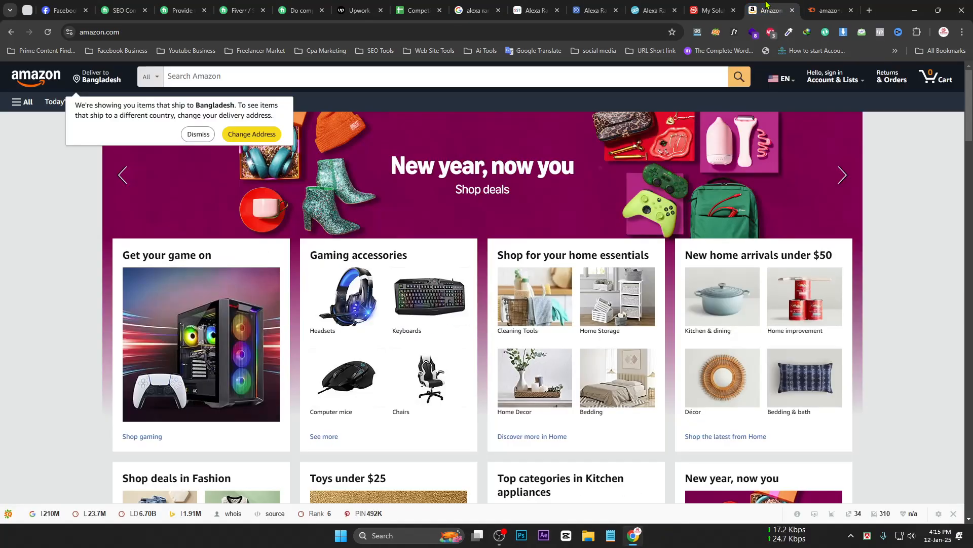
{"action": "left_click", "coordinate": [816, 6]}
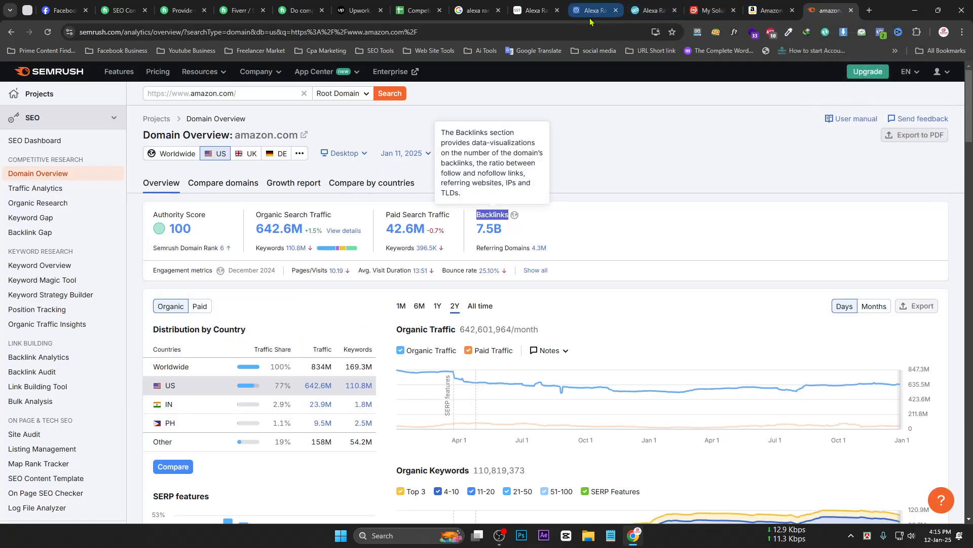
Replace the content of P1 with the copied header "Backlinks" and centre the "Paid search traffic" header in O1.
{"action": "left_click", "coordinate": [420, 10]}
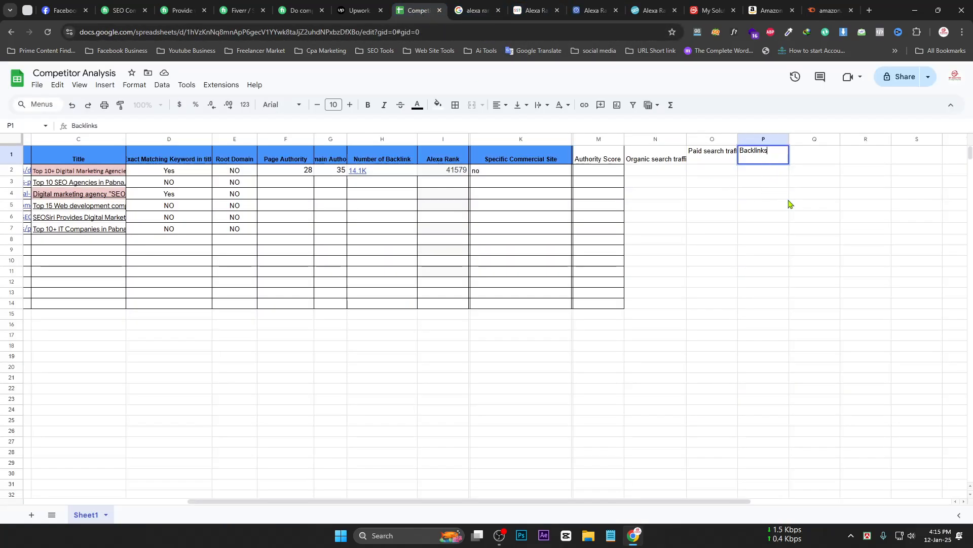
{"action": "left_click", "coordinate": [778, 232]}
{"action": "left_click", "coordinate": [720, 151]}
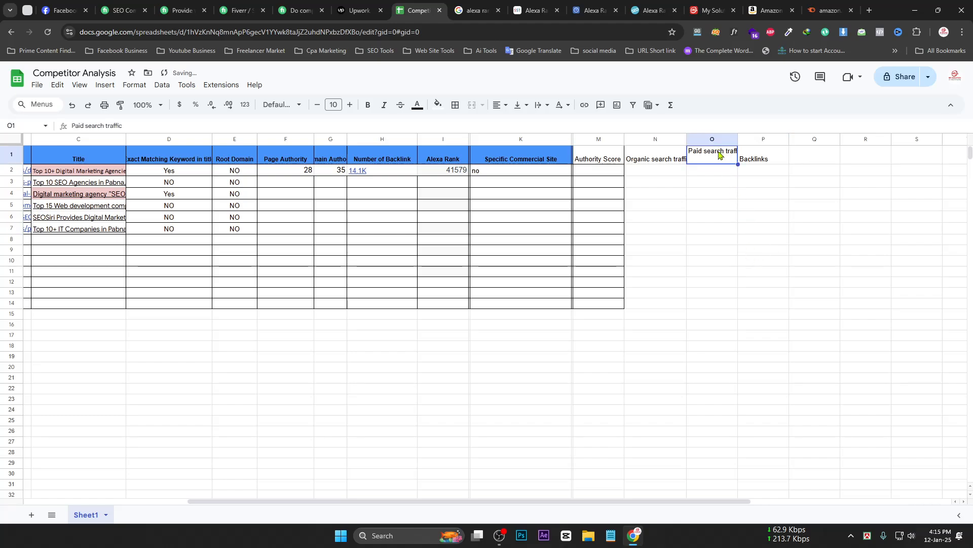
{"action": "left_click", "coordinate": [498, 105]}
{"action": "left_click", "coordinate": [512, 121]}
{"action": "left_click", "coordinate": [799, 219]}
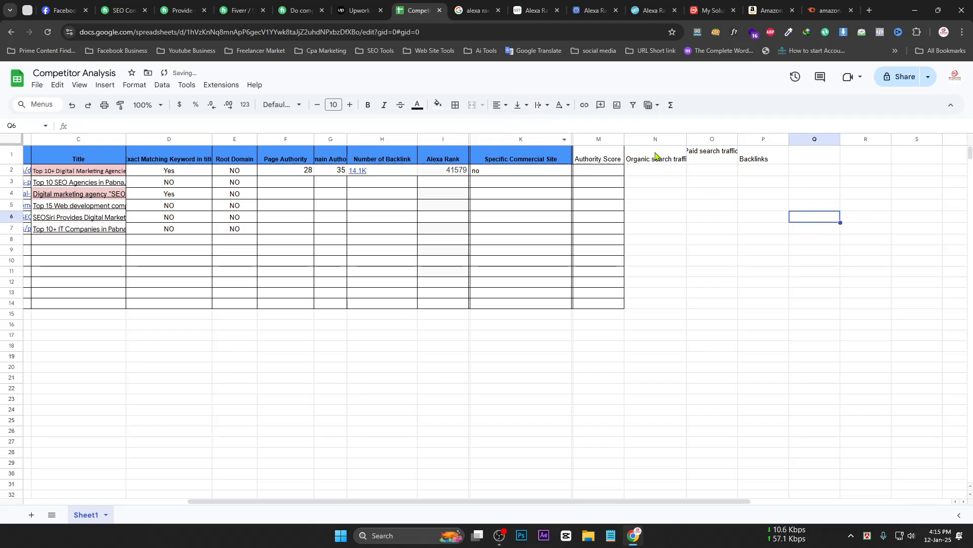
Widen column O so that the full "Paid search traffic" header fits.
{"action": "left_click", "coordinate": [656, 154]}
{"action": "left_click", "coordinate": [709, 157]}
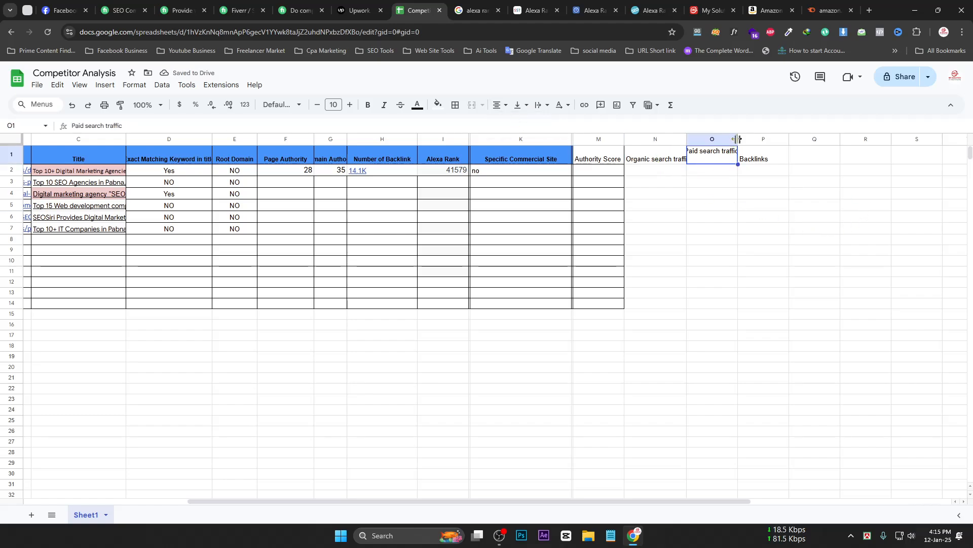
{"action": "left_click_drag", "start_coordinate": [738, 139], "coordinate": [601, 158]}
{"action": "left_click", "coordinate": [742, 181]}
Centre the four headers in M1:P1 horizontally and align them to the middle vertically.
{"action": "left_click", "coordinate": [677, 158]}
{"action": "left_click", "coordinate": [500, 106]}
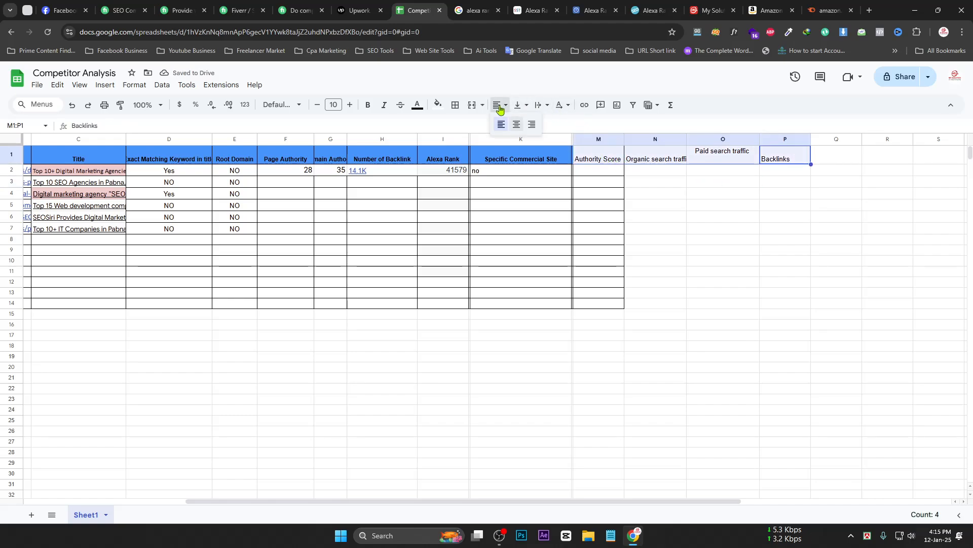
{"action": "left_click", "coordinate": [516, 125]}
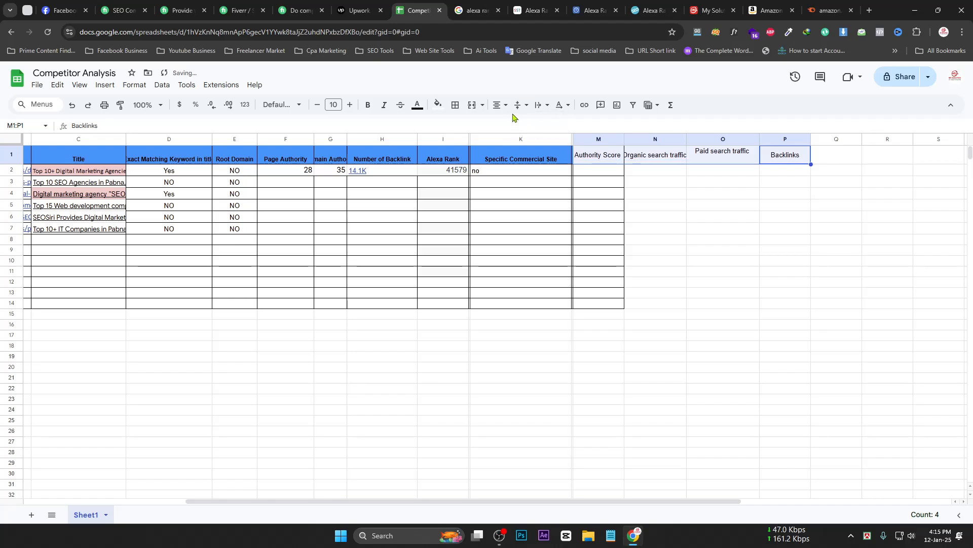
{"action": "left_click", "coordinate": [506, 108]}
{"action": "left_click", "coordinate": [502, 122]}
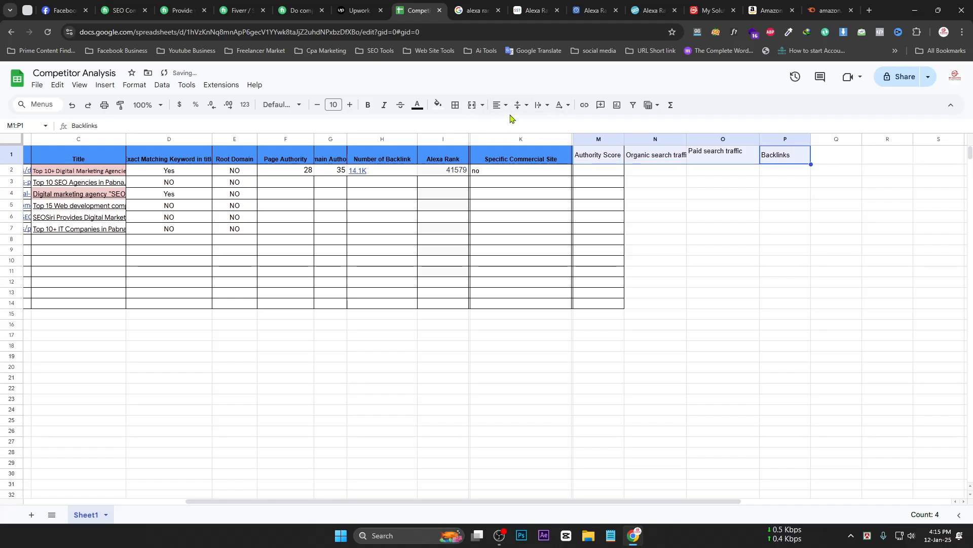
{"action": "left_click", "coordinate": [499, 106]}
{"action": "left_click", "coordinate": [516, 126]}
{"action": "left_click", "coordinate": [782, 219]}
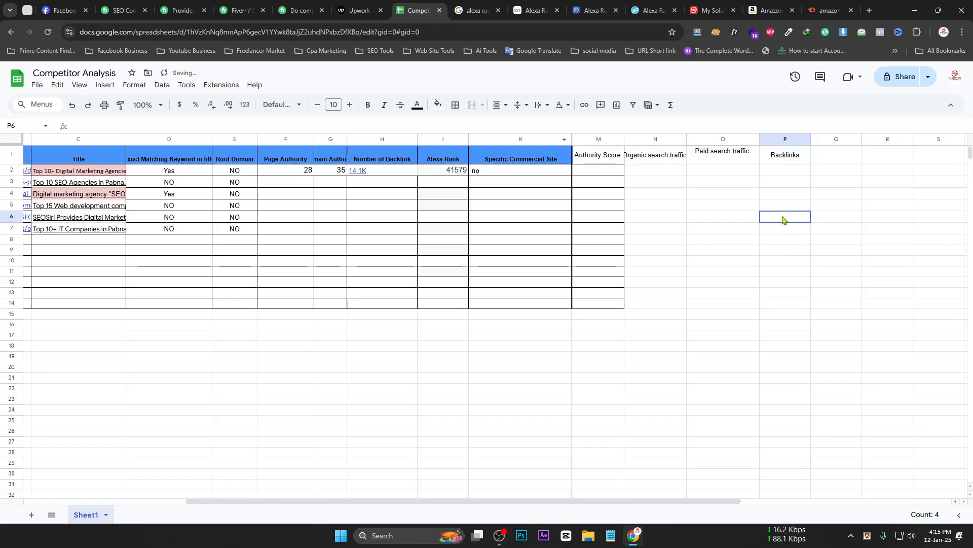
Remove the extra line break from the header in O1 and widen column N to fit "Organic search traffic".
{"action": "left_click", "coordinate": [737, 166]}
{"action": "double_click", "coordinate": [734, 157]}
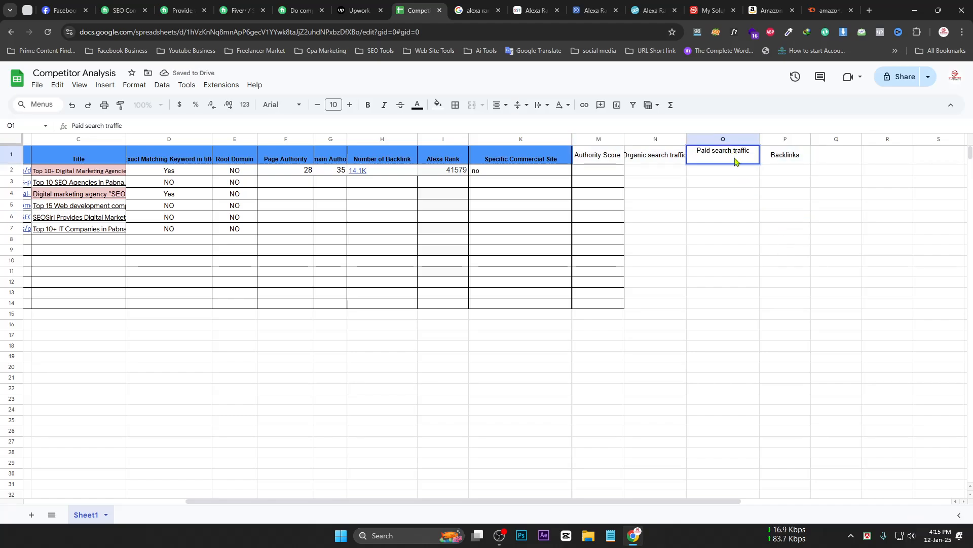
{"action": "left_click", "coordinate": [816, 205]}
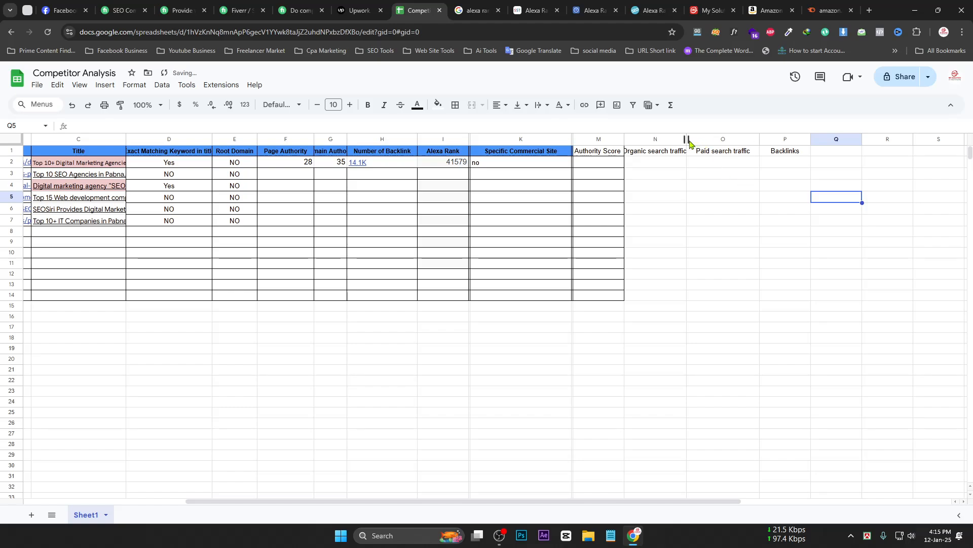
{"action": "left_click_drag", "start_coordinate": [688, 143], "coordinate": [701, 143]}
{"action": "left_click", "coordinate": [663, 174]}
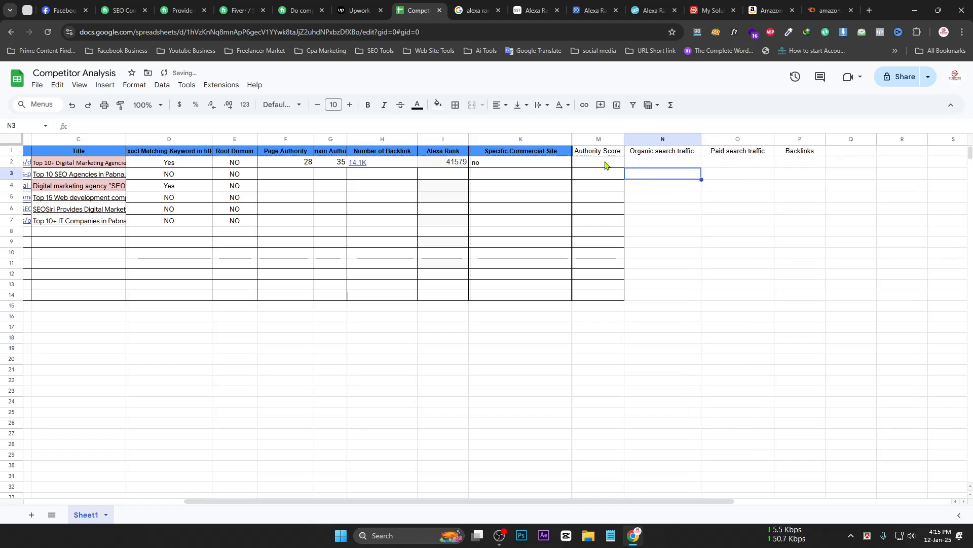
Apply all borders to the cell range M2:P4 below the new Semrush headers.
{"action": "left_click_drag", "start_coordinate": [606, 165], "coordinate": [799, 189]}
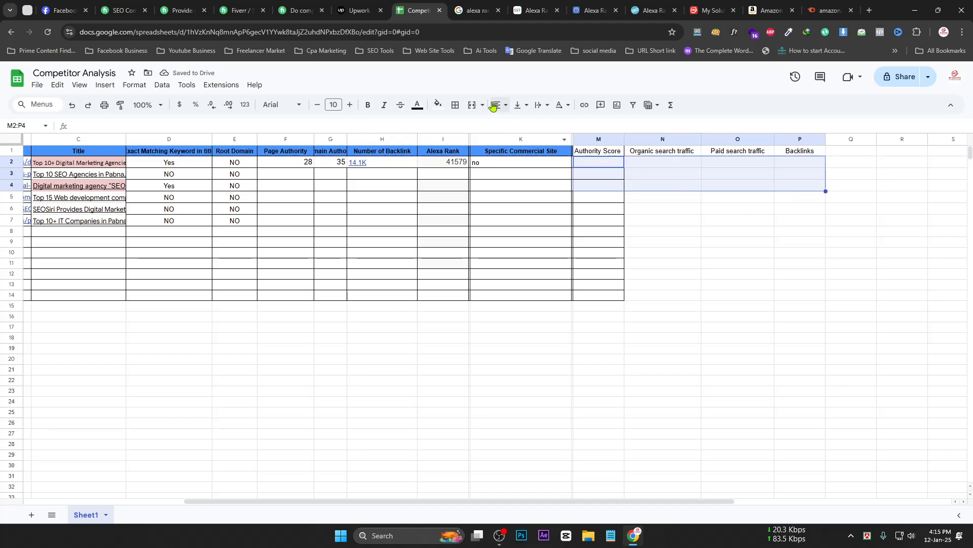
{"action": "left_click", "coordinate": [456, 105]}
{"action": "left_click", "coordinate": [459, 127]}
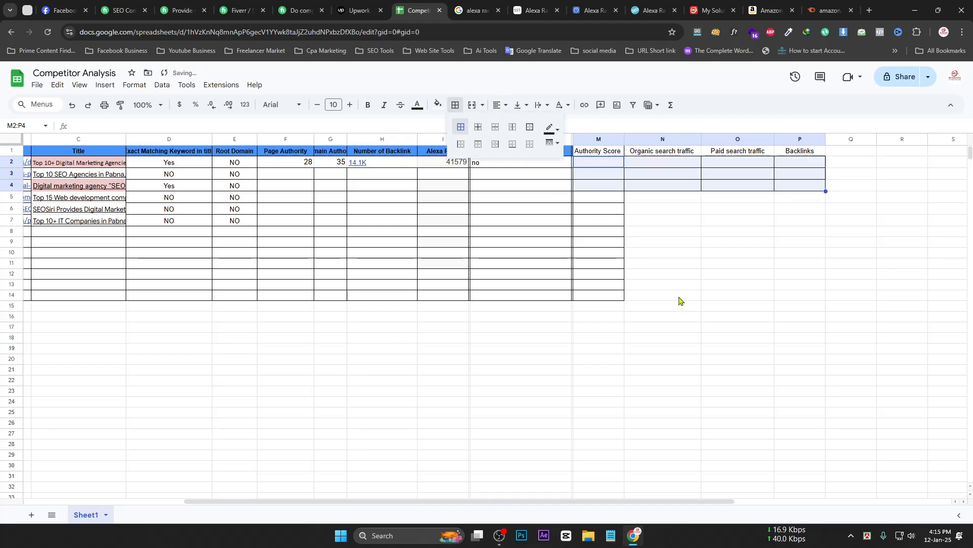
{"action": "left_click", "coordinate": [682, 299]}
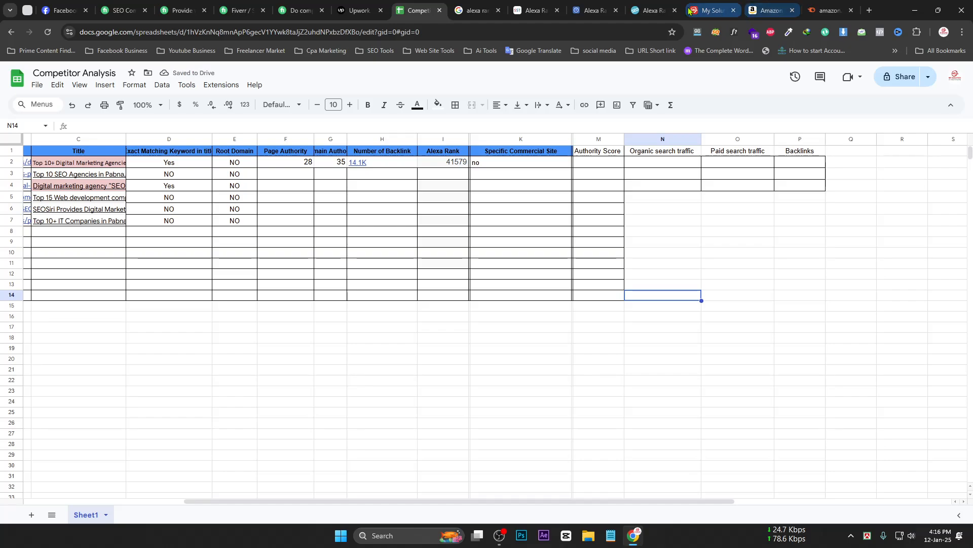
{"action": "left_click", "coordinate": [818, 15]}
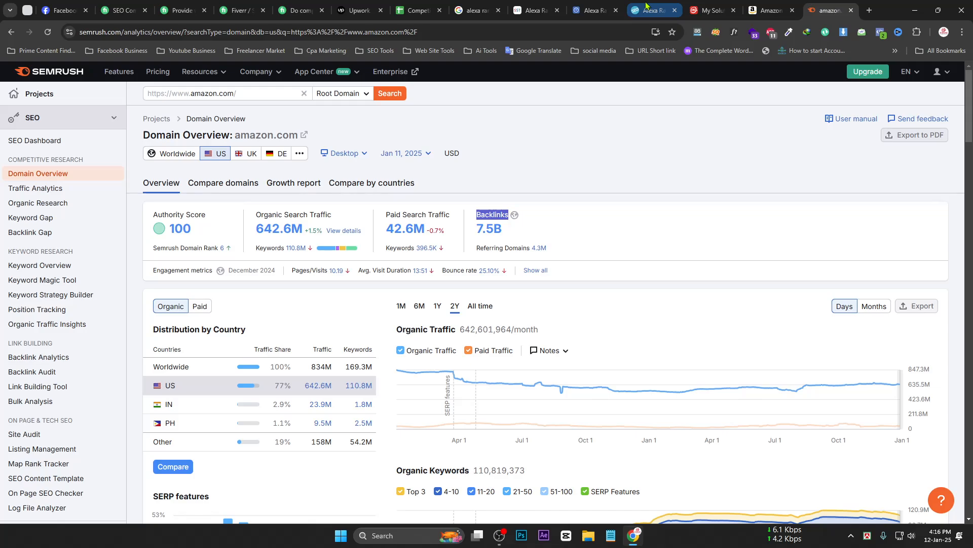
{"action": "left_click", "coordinate": [430, 13]}
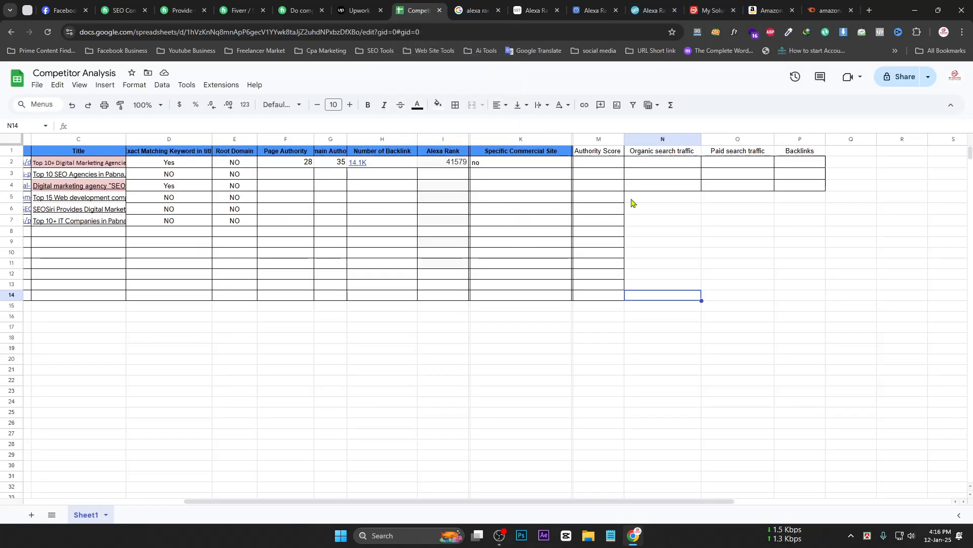
{"action": "left_click_drag", "start_coordinate": [651, 164], "coordinate": [792, 166]}
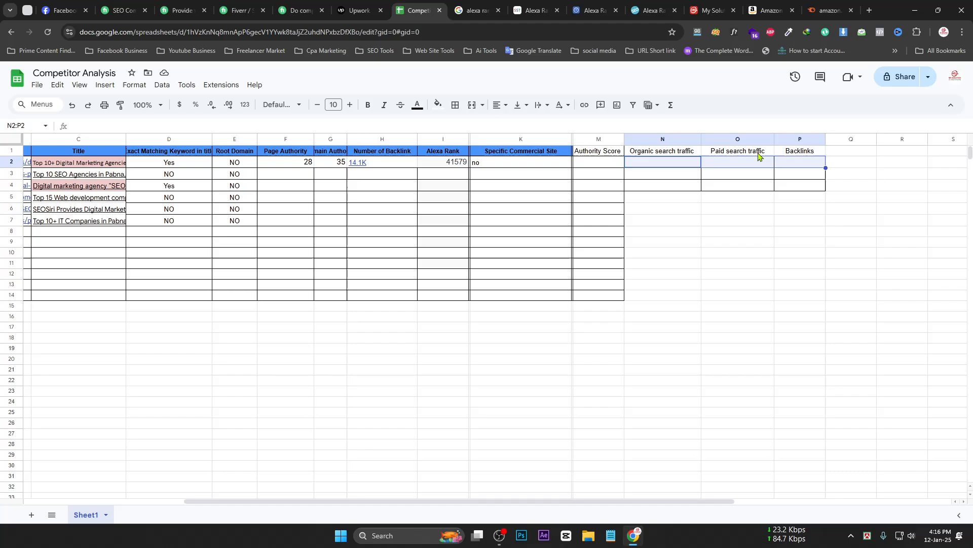
{"action": "left_click", "coordinate": [766, 253]}
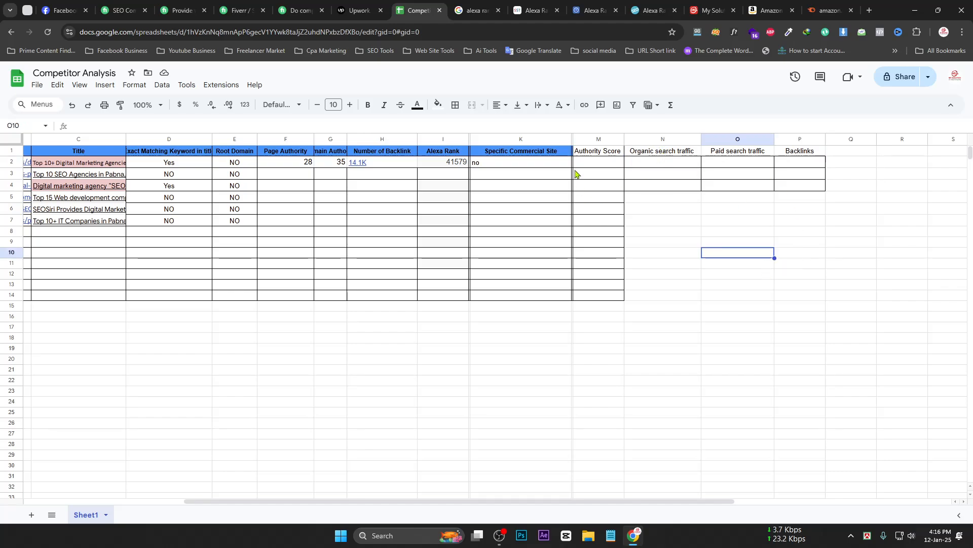
{"action": "left_click", "coordinate": [591, 163]}
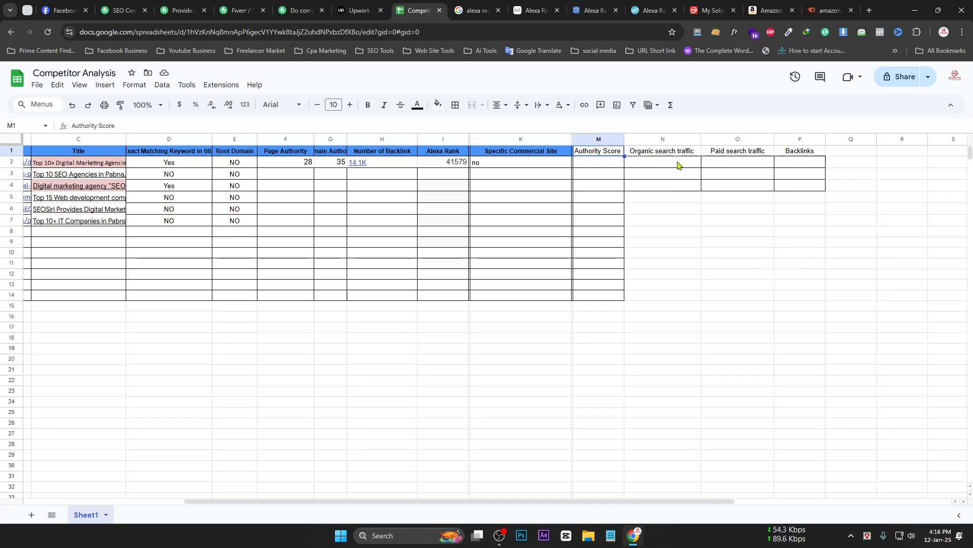
{"action": "key", "text": "Tab"}
Widen column K, which holds the "Specific Commercial Site" header.
{"action": "left_click", "coordinate": [842, 243]}
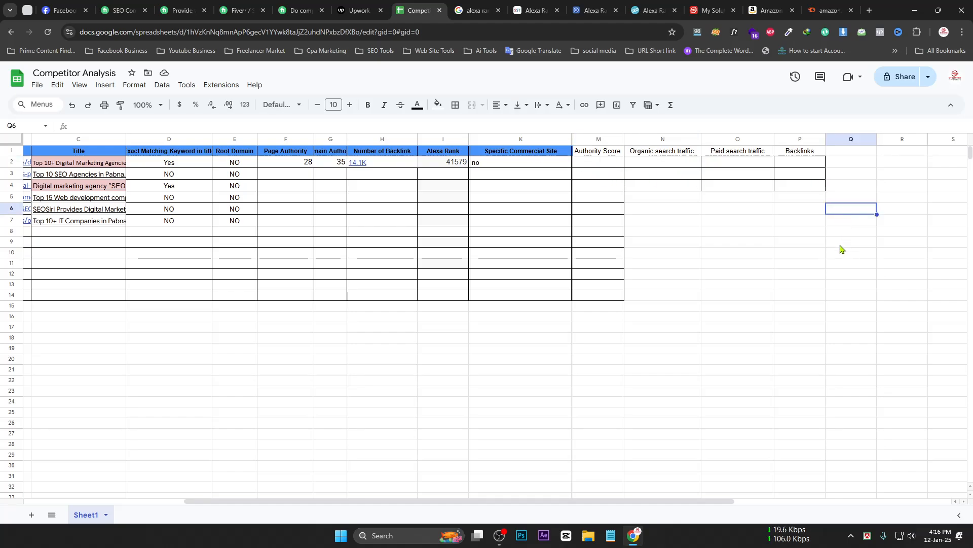
{"action": "left_click_drag", "start_coordinate": [572, 139], "coordinate": [624, 145]}
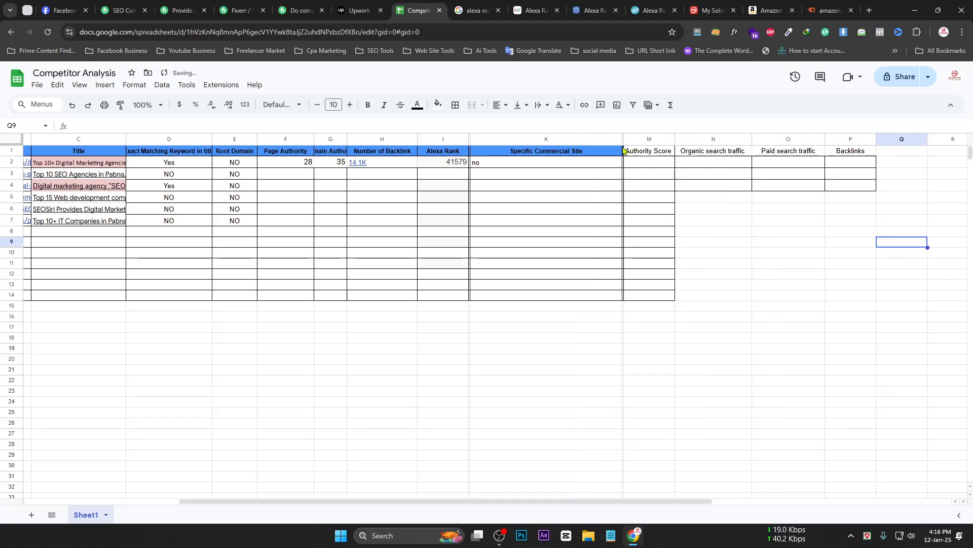
Capture the sheet area with the Authority Score, organic traffic, paid traffic and Backlinks headers as a screenshot and copy the image.
{"action": "left_click", "coordinate": [776, 225]}
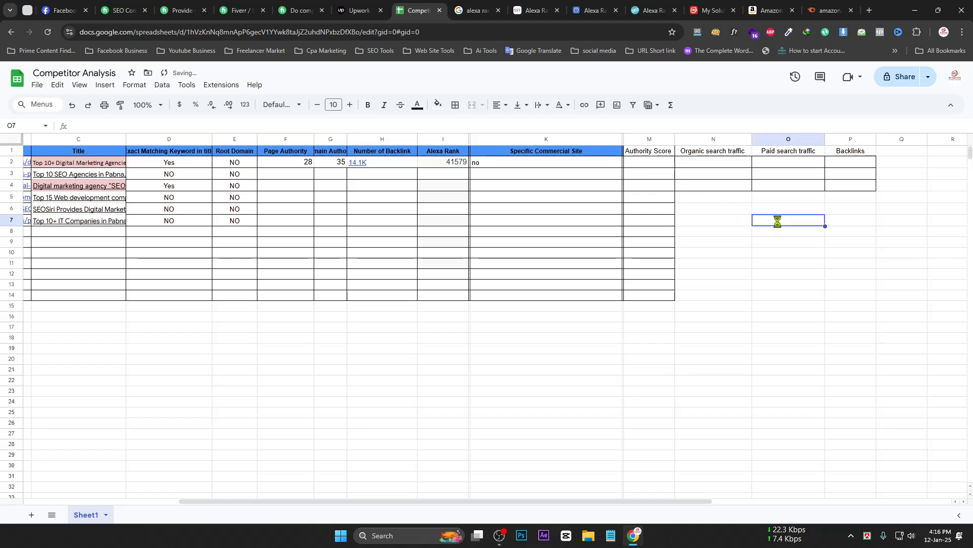
{"action": "key", "text": "Print"}
{"action": "left_click_drag", "start_coordinate": [553, 121], "coordinate": [922, 256]}
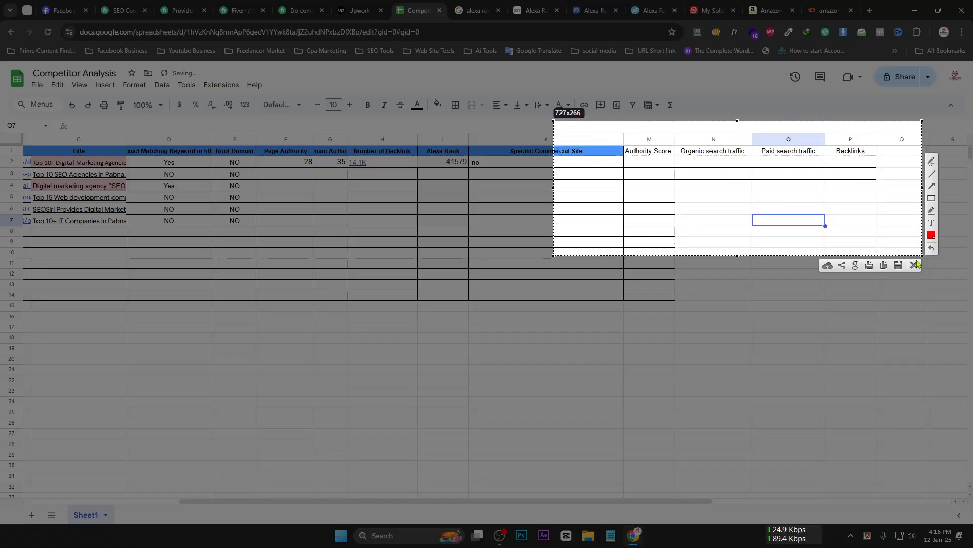
{"action": "left_click", "coordinate": [884, 265]}
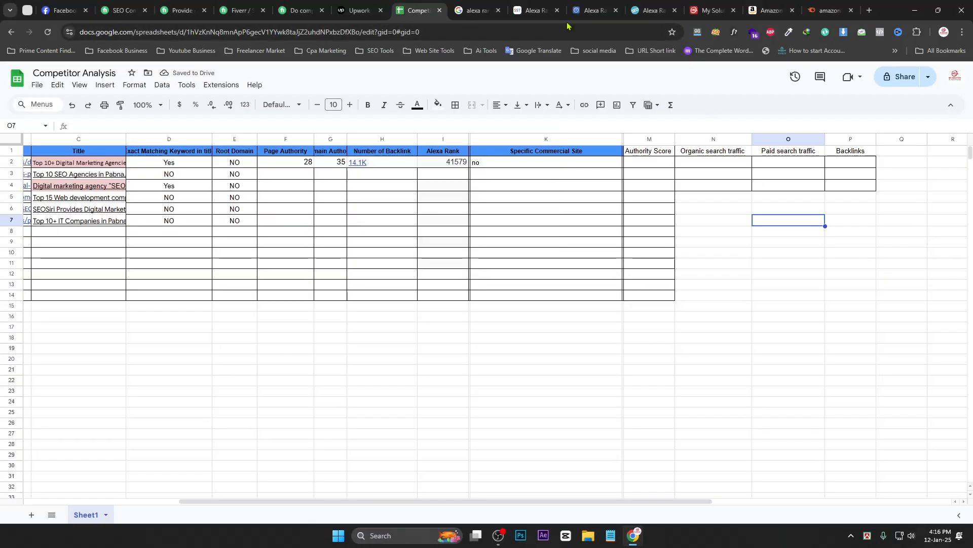
Switch to the Chrome profile used for the student group and open the My Solution IT Student CLUB group on Facebook.
{"action": "left_click", "coordinate": [943, 33]}
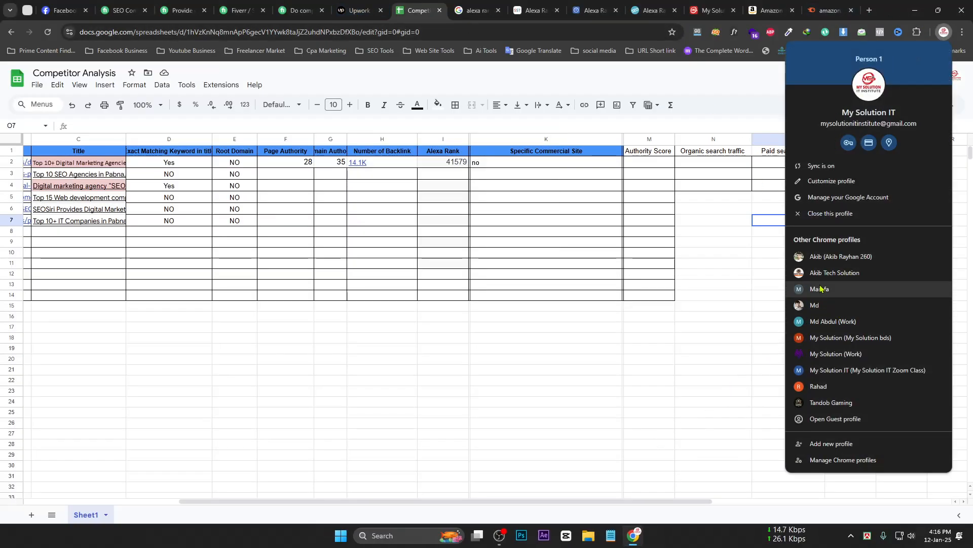
{"action": "left_click", "coordinate": [801, 305]}
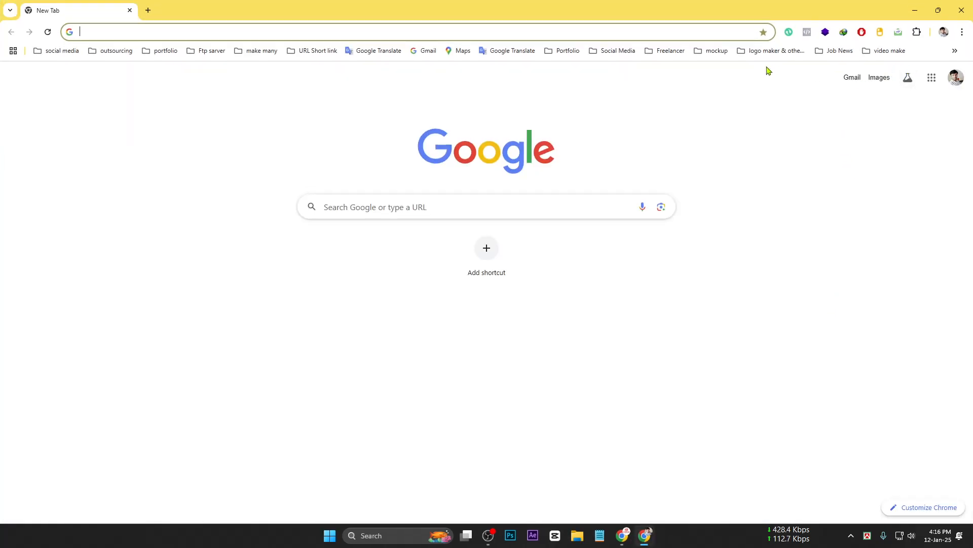
{"action": "type", "text": "facebook.com"}
{"action": "key", "text": "Return"}
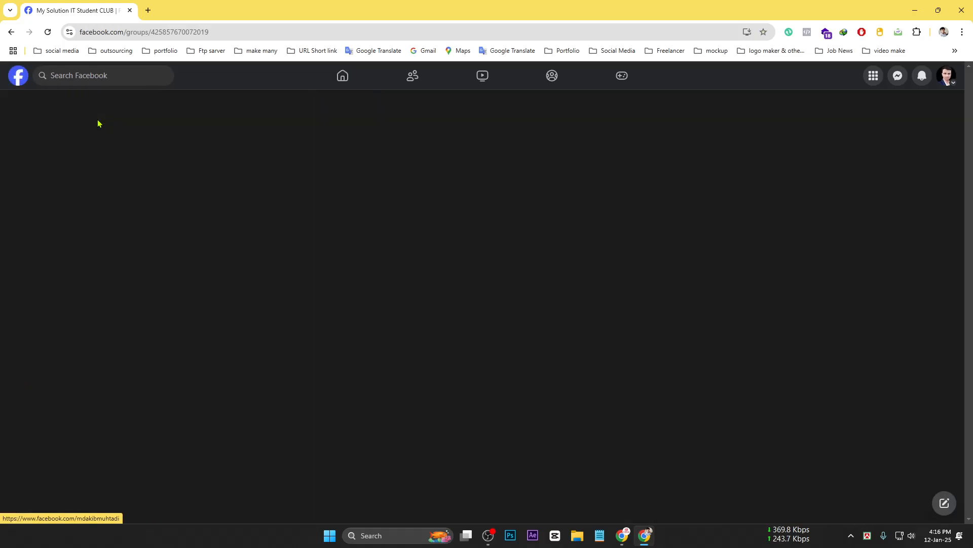
Post the copied screenshot as a comment on the group's "competitor analysis" post.
{"action": "scroll", "coordinate": [527, 347], "scroll_direction": "down", "scroll_amount": 1}
{"action": "scroll", "coordinate": [527, 346], "scroll_direction": "down", "scroll_amount": 15}
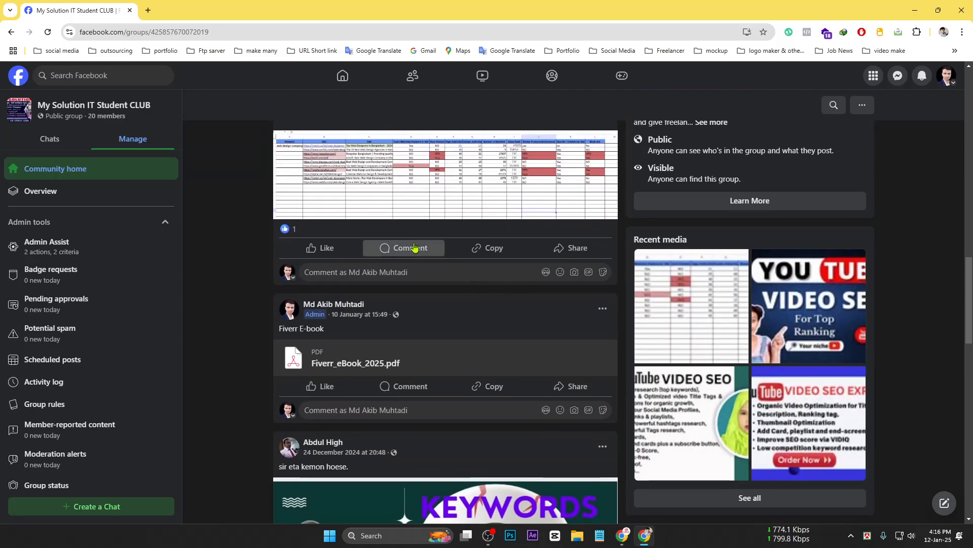
{"action": "left_click", "coordinate": [408, 248]}
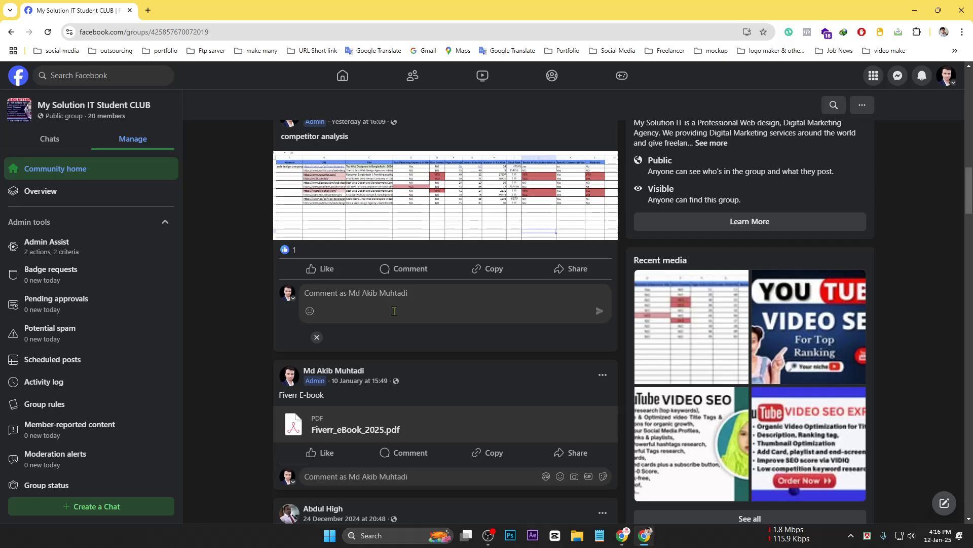
{"action": "key", "text": "ctrl+v"}
{"action": "left_click", "coordinate": [599, 313]}
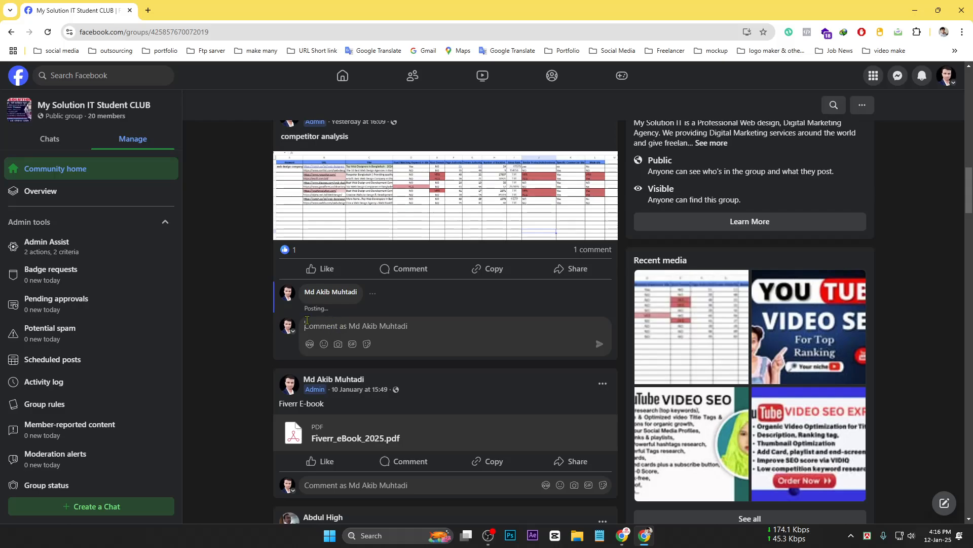
View the posted comment's screenshot at full size, close it and return to the group feed.
{"action": "scroll", "coordinate": [488, 327], "scroll_direction": "down", "scroll_amount": 2}
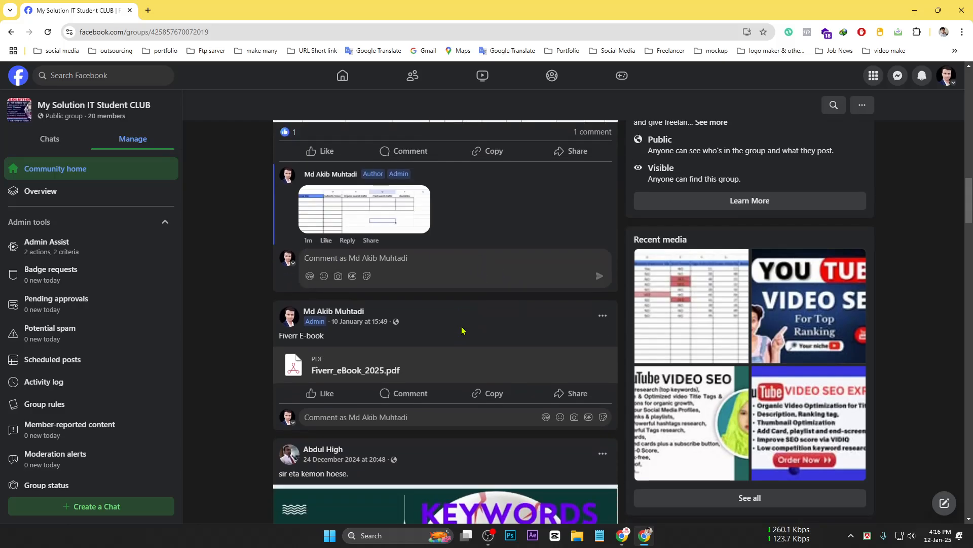
{"action": "left_click", "coordinate": [365, 214]}
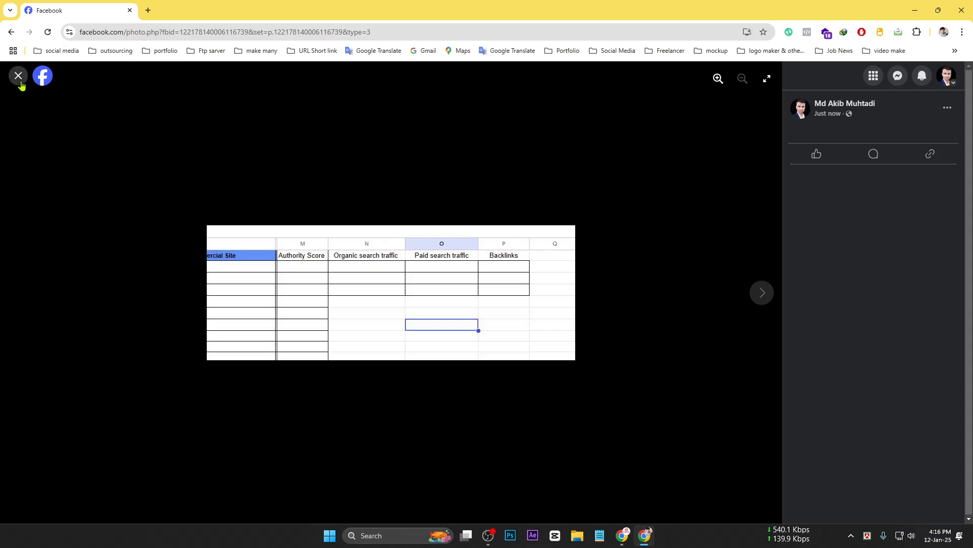
{"action": "left_click", "coordinate": [18, 76]}
{"action": "scroll", "coordinate": [580, 375], "scroll_direction": "up", "scroll_amount": 5}
{"action": "scroll", "coordinate": [581, 375], "scroll_direction": "up", "scroll_amount": 2}
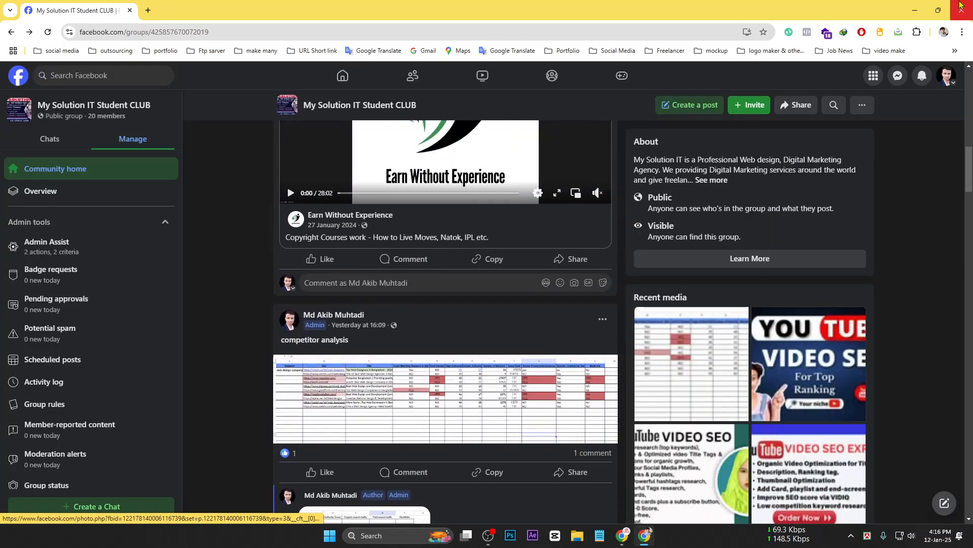
Return to the main browser window and close the Competitor Analysis sheet, the Alexa rank pages and the Amazon page.
{"action": "key", "text": "alt+Tab"}
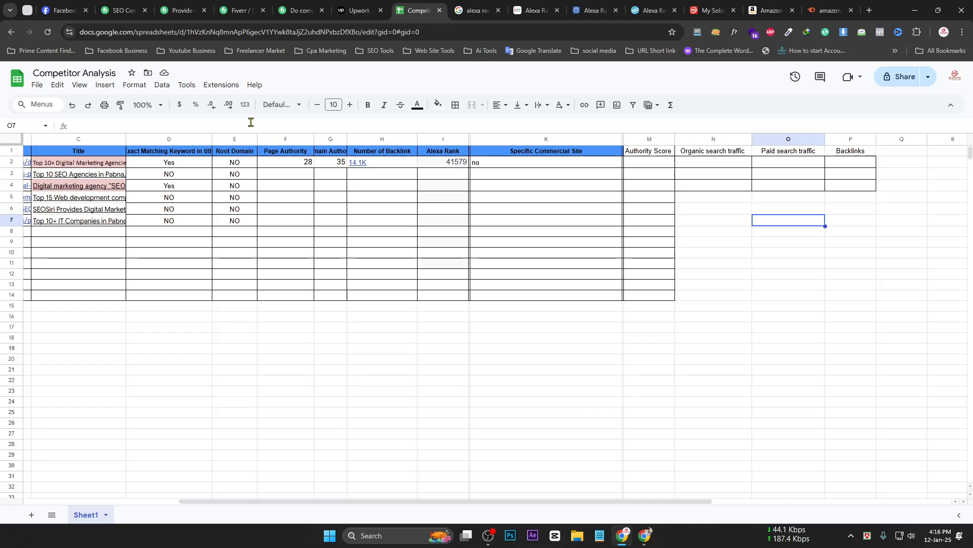
{"action": "left_click", "coordinate": [437, 11]}
{"action": "left_click", "coordinate": [437, 11]}
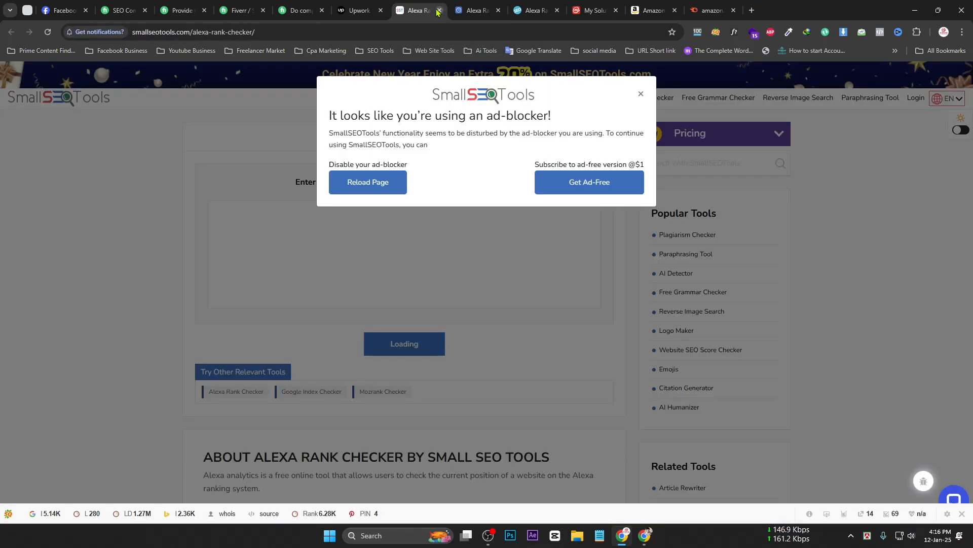
{"action": "left_click", "coordinate": [439, 10]}
{"action": "left_click", "coordinate": [439, 11]}
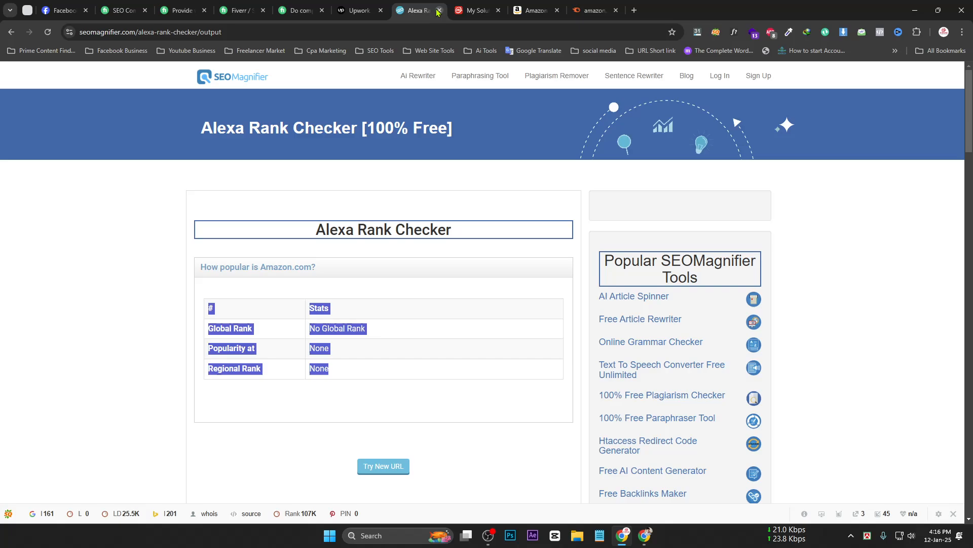
{"action": "left_click", "coordinate": [439, 10]}
{"action": "left_click", "coordinate": [481, 11]}
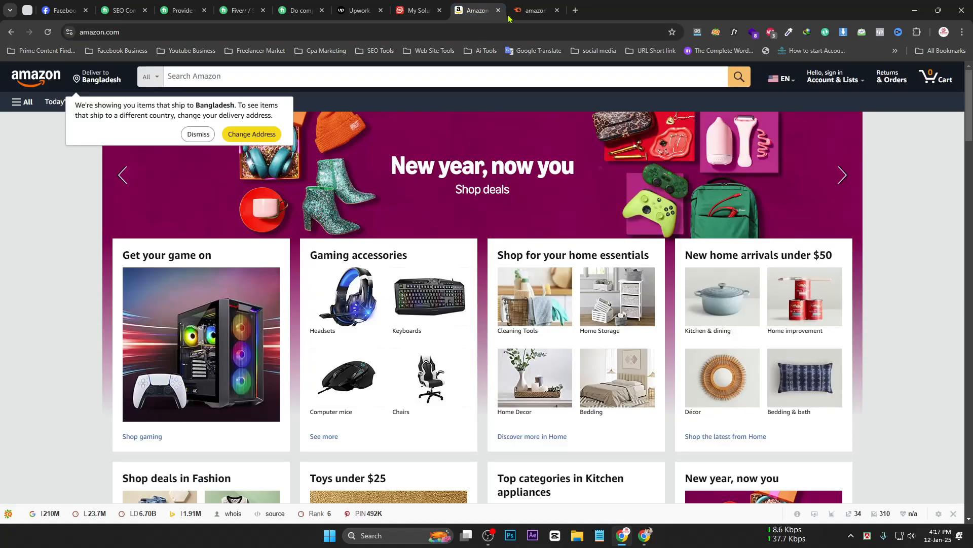
{"action": "left_click", "coordinate": [499, 11]}
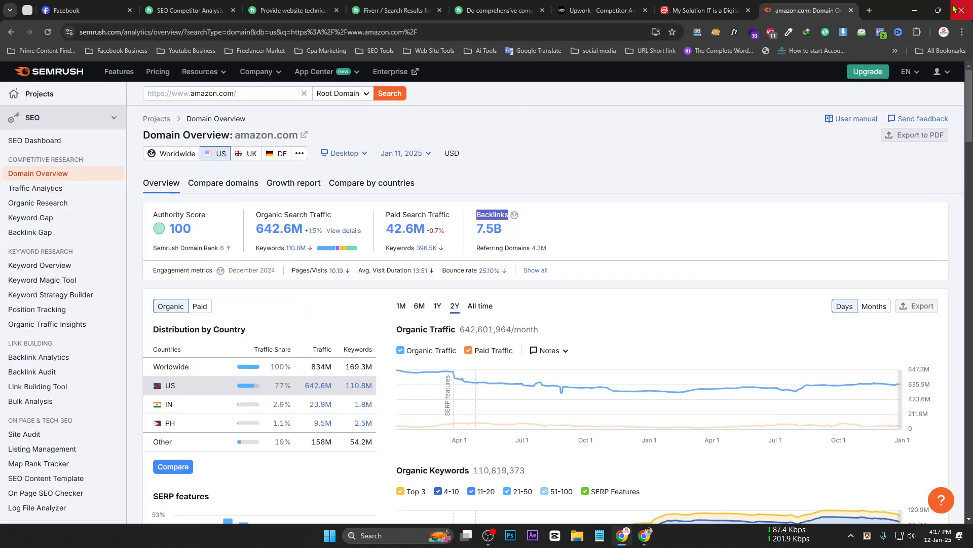
Open the Google Sheets home page in a new tab.
{"action": "left_click", "coordinate": [868, 10]}
{"action": "left_click", "coordinate": [928, 79]}
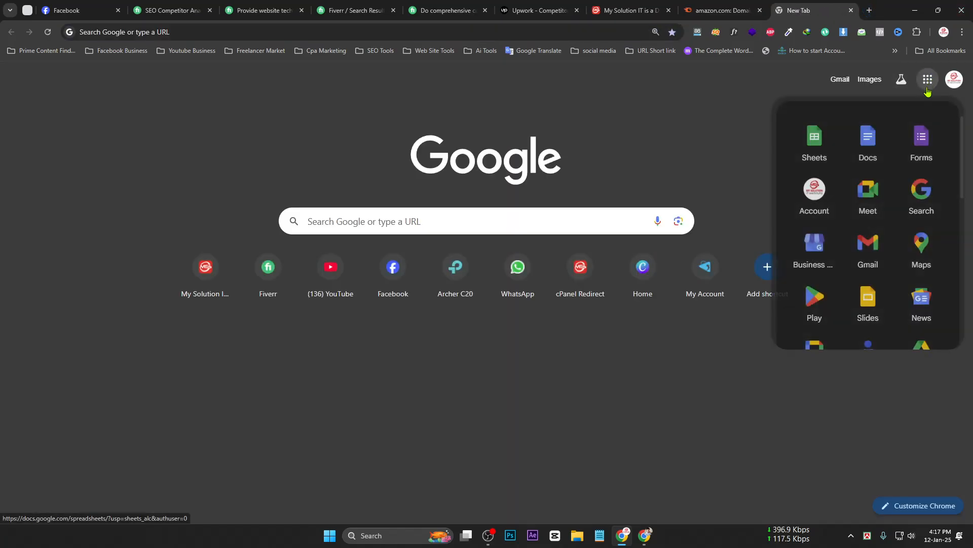
{"action": "left_click", "coordinate": [801, 150]}
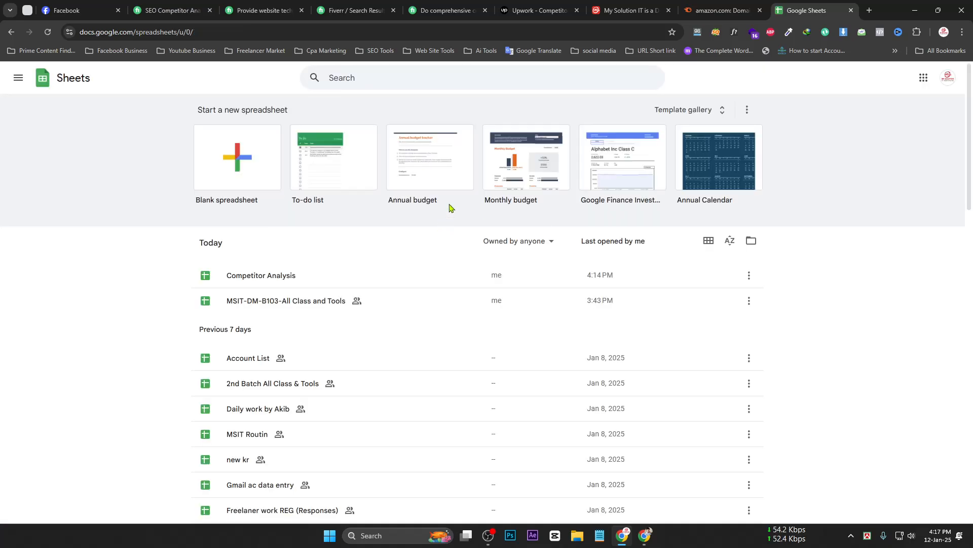
Look through the list of recent spreadsheets for the SEO work file.
{"action": "scroll", "coordinate": [287, 345], "scroll_direction": "down", "scroll_amount": 2}
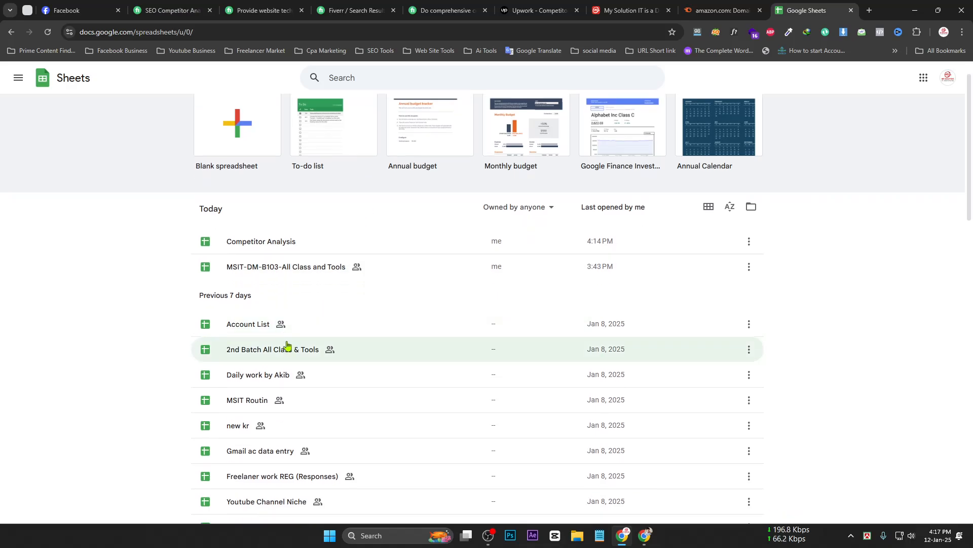
{"action": "scroll", "coordinate": [287, 345], "scroll_direction": "down", "scroll_amount": 2}
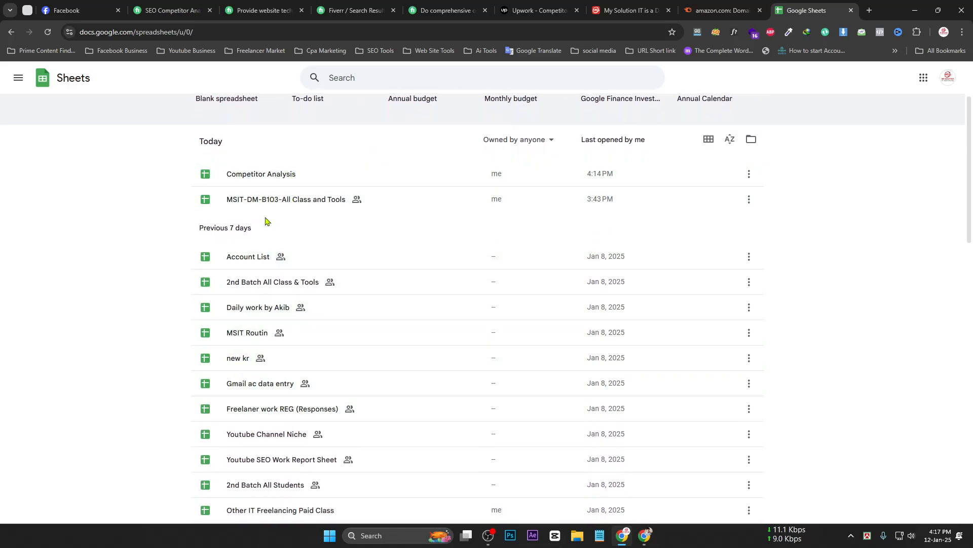
{"action": "scroll", "coordinate": [262, 374], "scroll_direction": "down", "scroll_amount": 1}
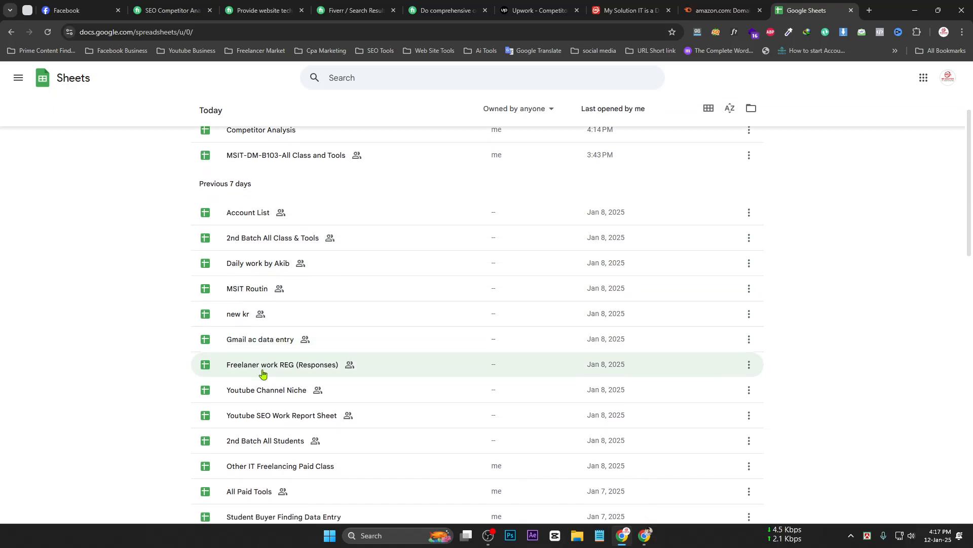
{"action": "scroll", "coordinate": [262, 373], "scroll_direction": "down", "scroll_amount": 1}
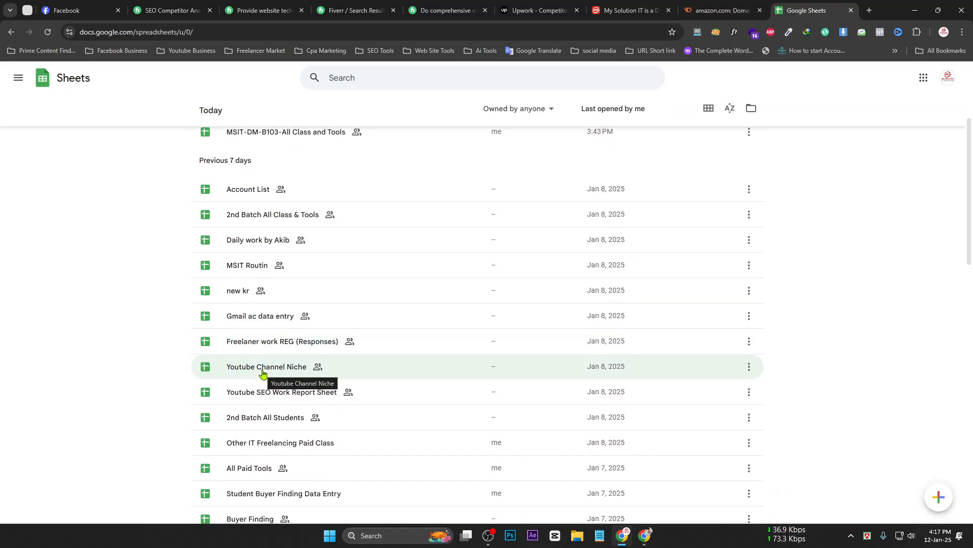
{"action": "scroll", "coordinate": [263, 373], "scroll_direction": "down", "scroll_amount": 2}
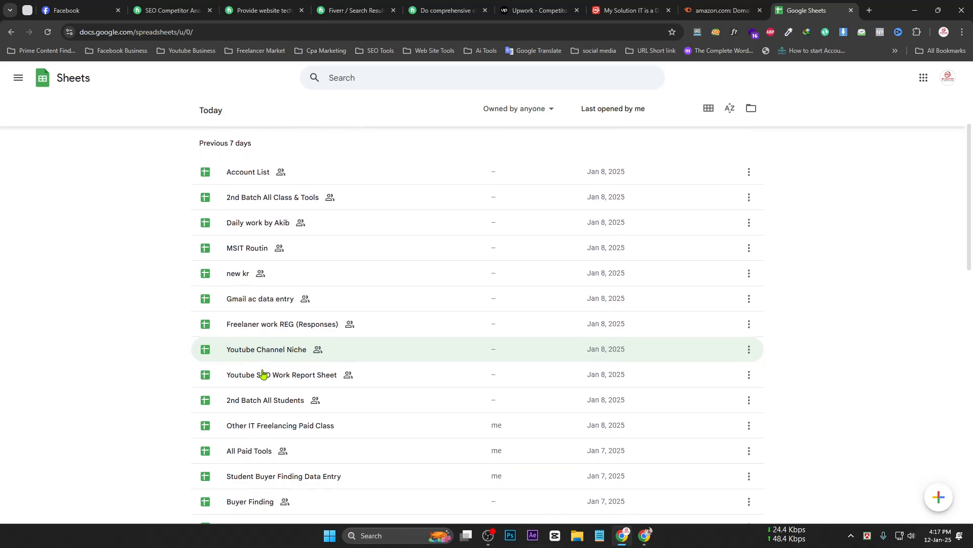
{"action": "scroll", "coordinate": [263, 374], "scroll_direction": "down", "scroll_amount": 2}
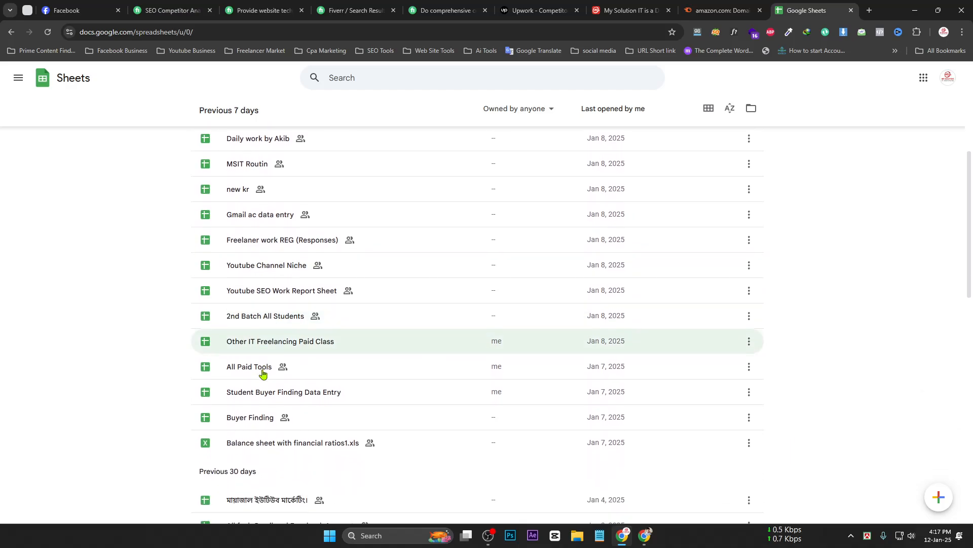
{"action": "scroll", "coordinate": [262, 374], "scroll_direction": "down", "scroll_amount": 9}
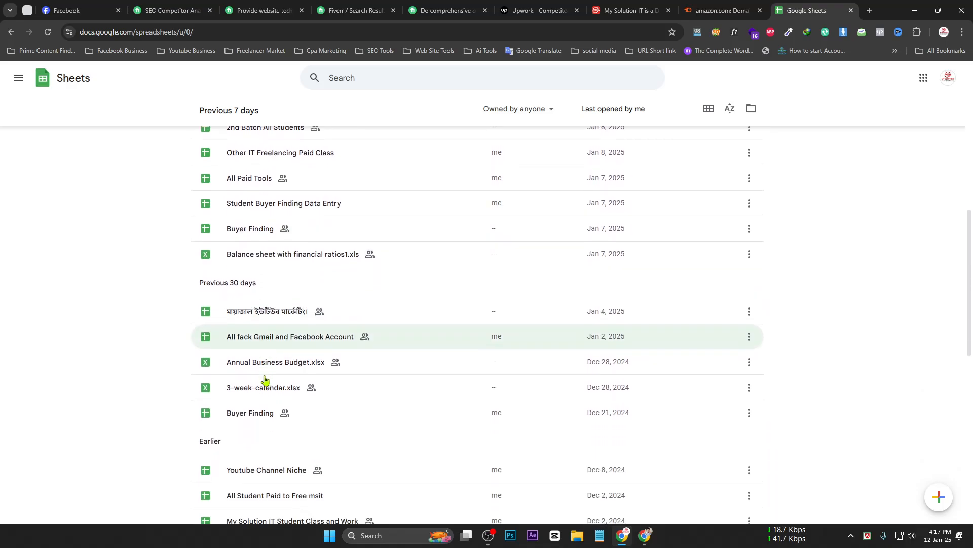
{"action": "scroll", "coordinate": [332, 387], "scroll_direction": "down", "scroll_amount": 3}
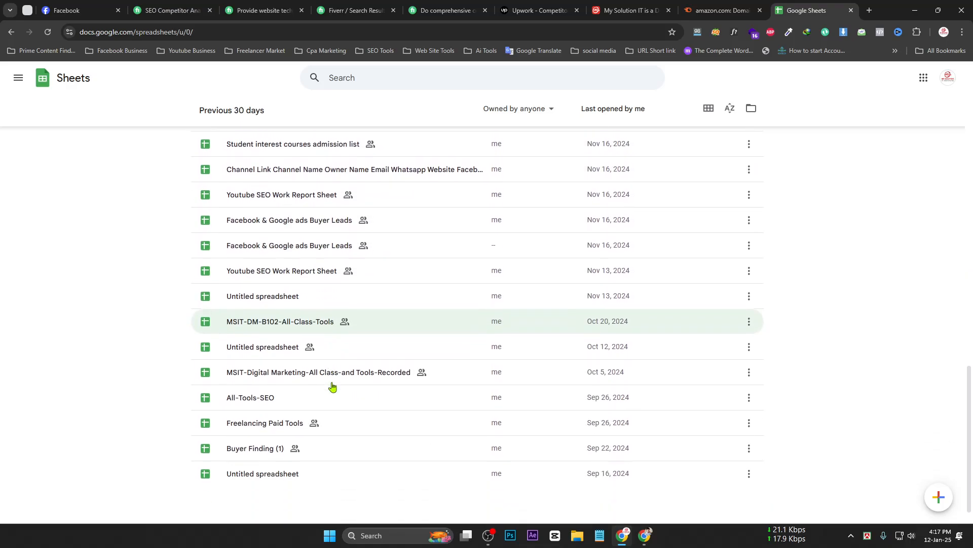
Switch to another Chrome profile, go to its Google Sheets home page and open "SEO Work UIT.com.BD .xlsx".
{"action": "left_click", "coordinate": [944, 32]}
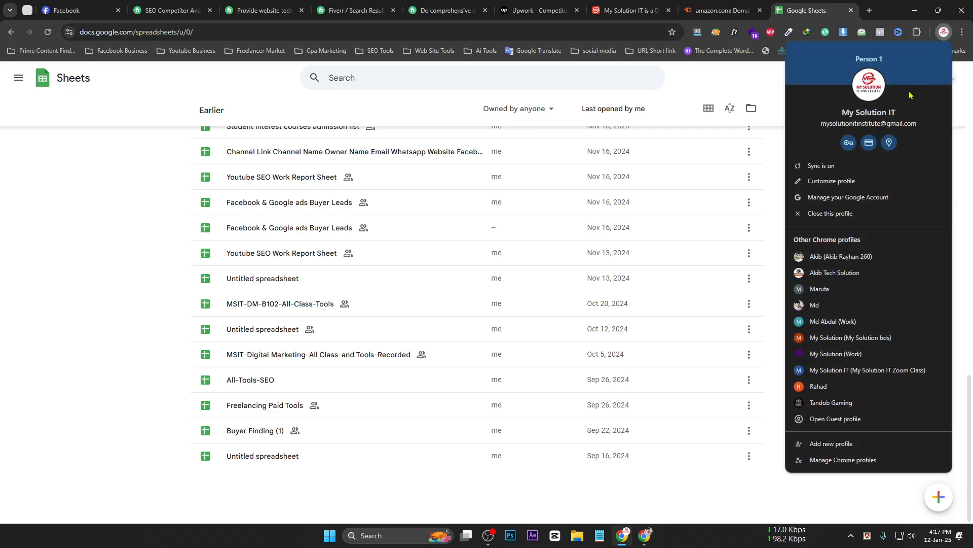
{"action": "left_click", "coordinate": [831, 256]}
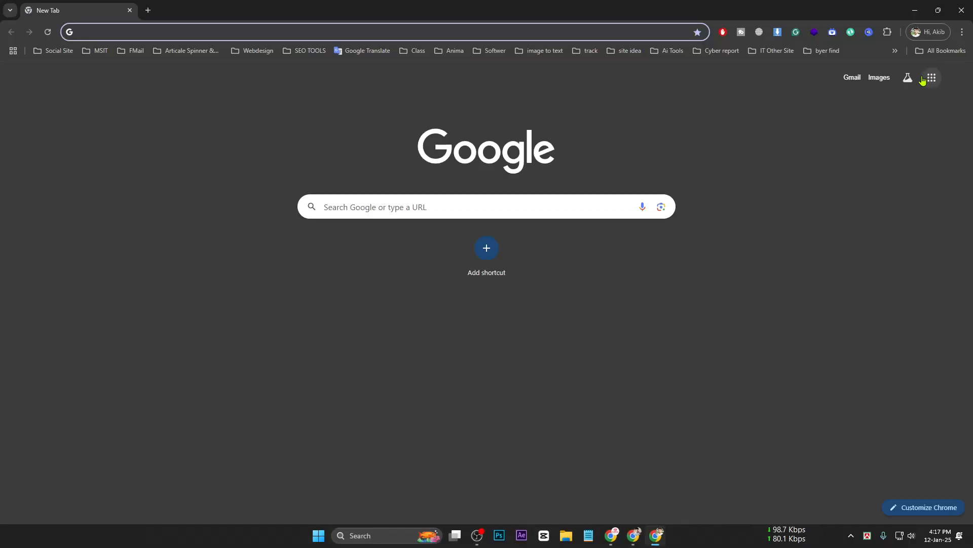
{"action": "left_click", "coordinate": [932, 77]}
{"action": "scroll", "coordinate": [862, 208], "scroll_direction": "down", "scroll_amount": 2}
{"action": "scroll", "coordinate": [862, 208], "scroll_direction": "down", "scroll_amount": 3}
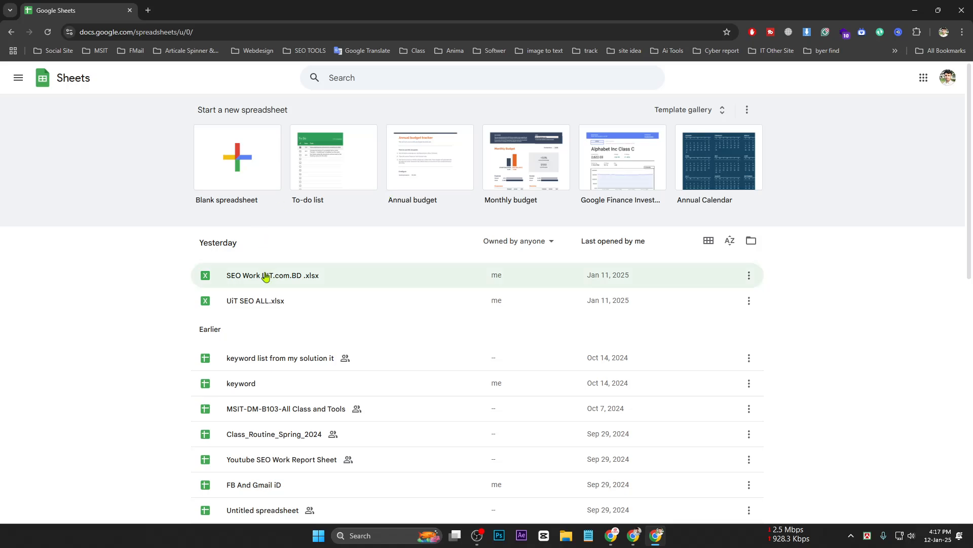
{"action": "left_click", "coordinate": [262, 282]}
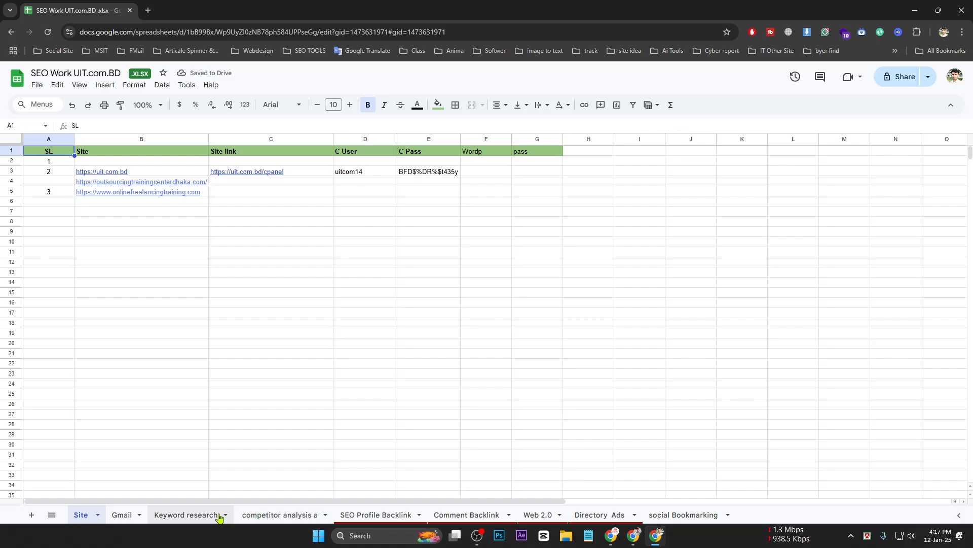
Browse the workbook's Keyword research, competitor analysis, SEO Profile Backlink, Comment Backlink and Web 2.0 sheets.
{"action": "left_click", "coordinate": [217, 514]}
{"action": "left_click", "coordinate": [280, 514]}
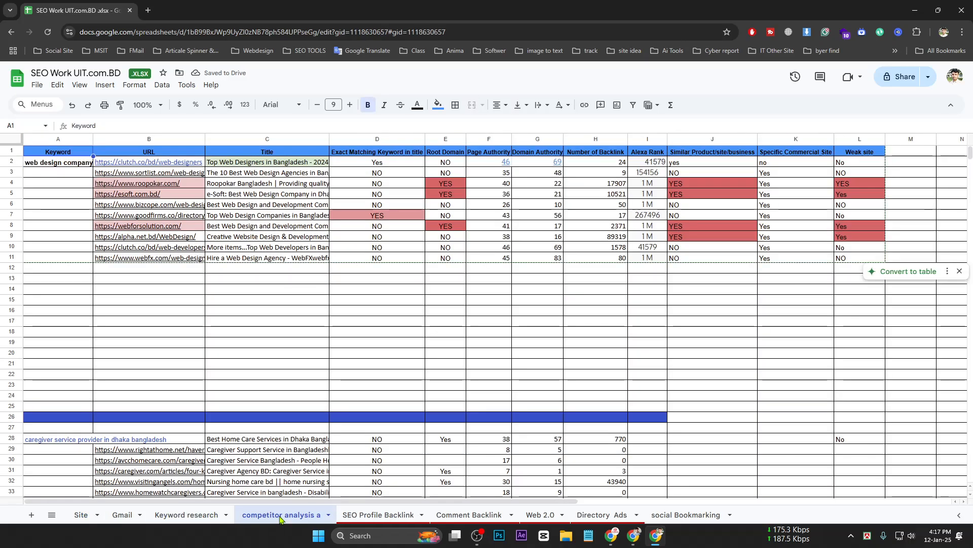
{"action": "left_click", "coordinate": [360, 515]}
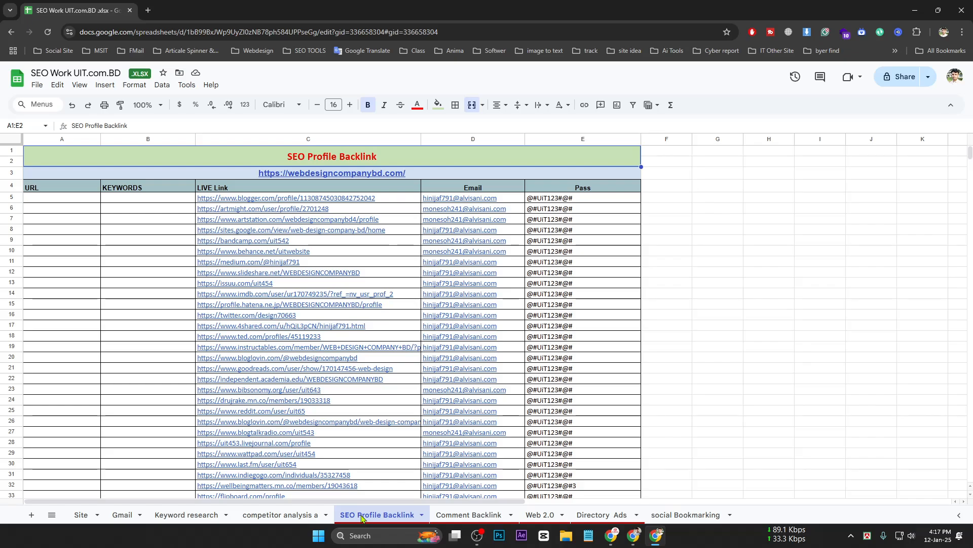
{"action": "left_click", "coordinate": [457, 514]}
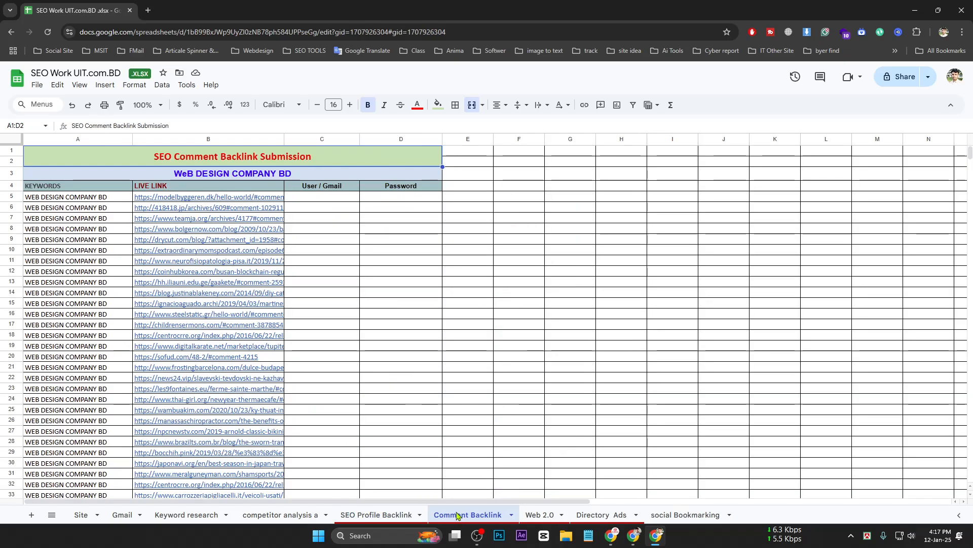
{"action": "left_click", "coordinate": [535, 515]}
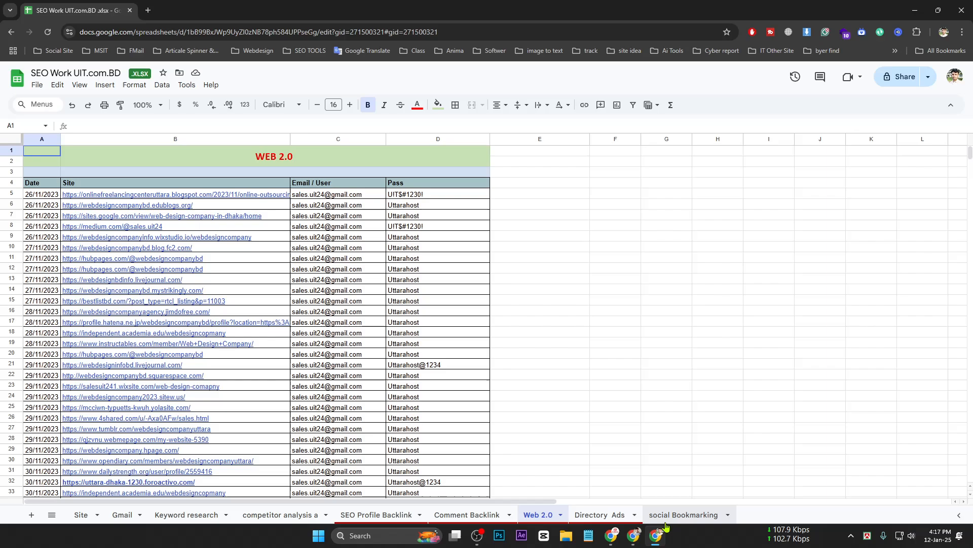
Look through the workbook's Directory Ads and social Bookmarking sheets.
{"action": "left_click", "coordinate": [601, 515]}
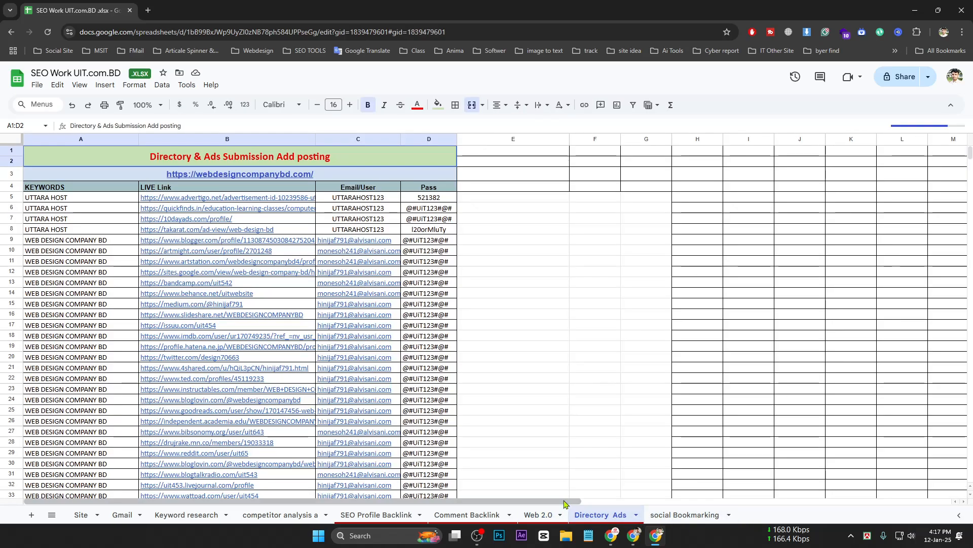
{"action": "left_click_drag", "start_coordinate": [564, 501], "coordinate": [754, 504]}
{"action": "left_click", "coordinate": [722, 516]}
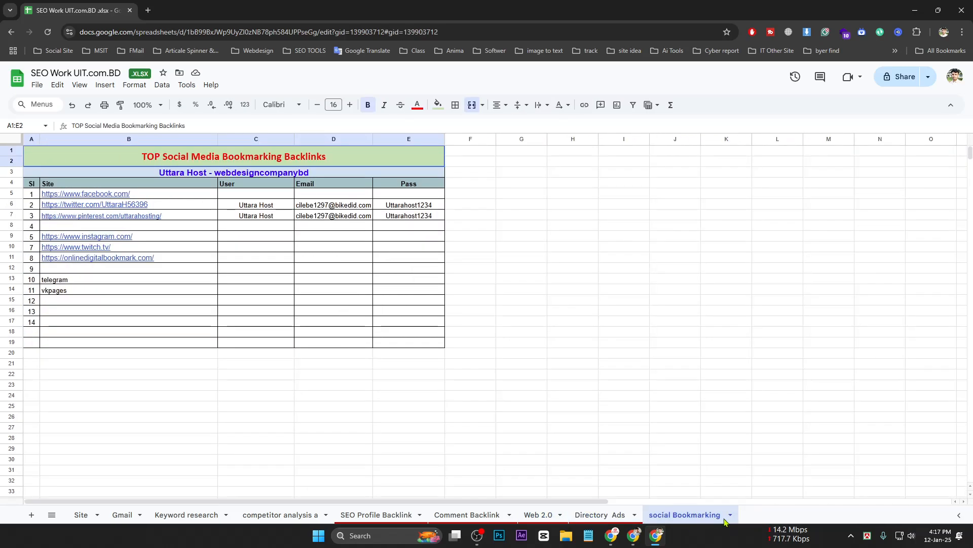
{"action": "scroll", "coordinate": [651, 492], "scroll_direction": "down", "scroll_amount": 5}
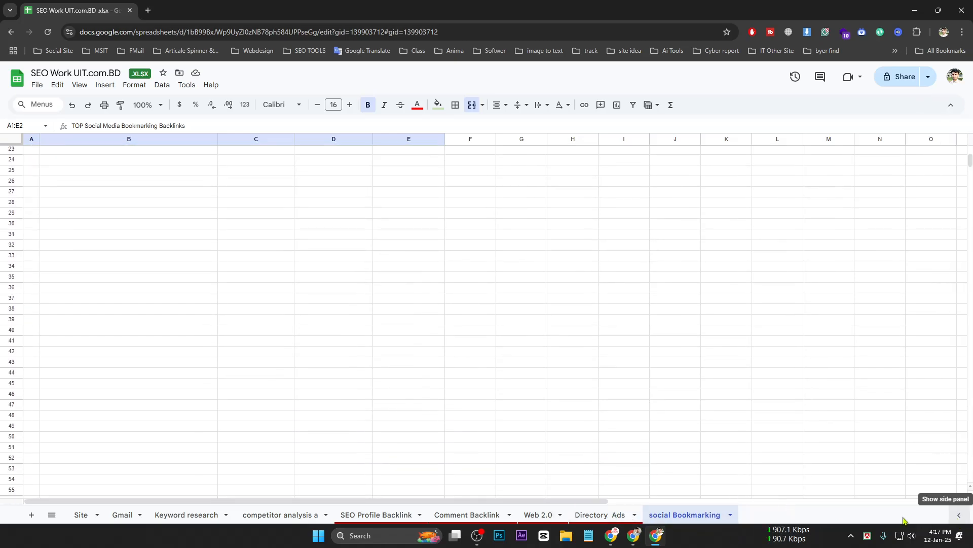
Revisit the workbook's sheets in reverse order, from Directory Ads back to Gmail.
{"action": "left_click", "coordinate": [604, 515]}
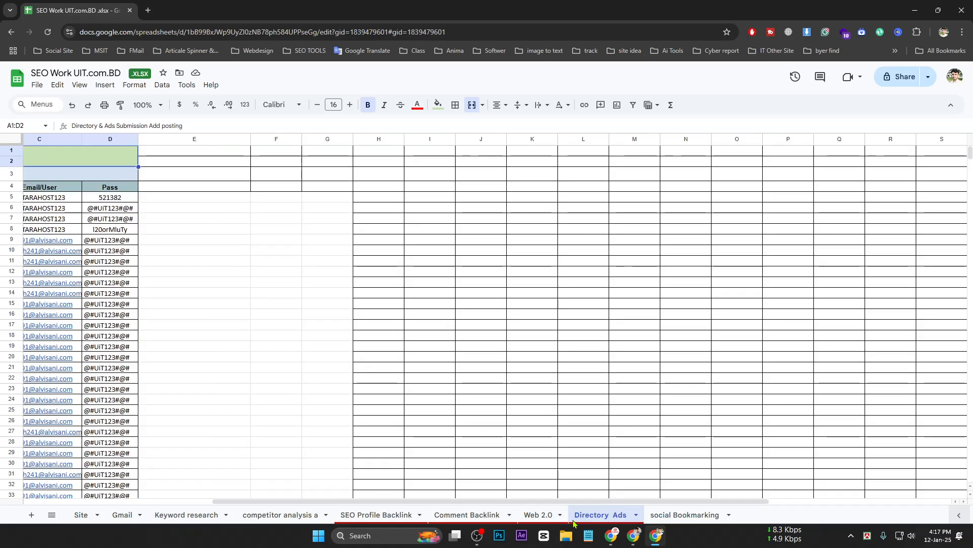
{"action": "left_click", "coordinate": [552, 516]}
{"action": "left_click", "coordinate": [469, 515]}
{"action": "left_click", "coordinate": [375, 515]}
{"action": "left_click", "coordinate": [284, 515]}
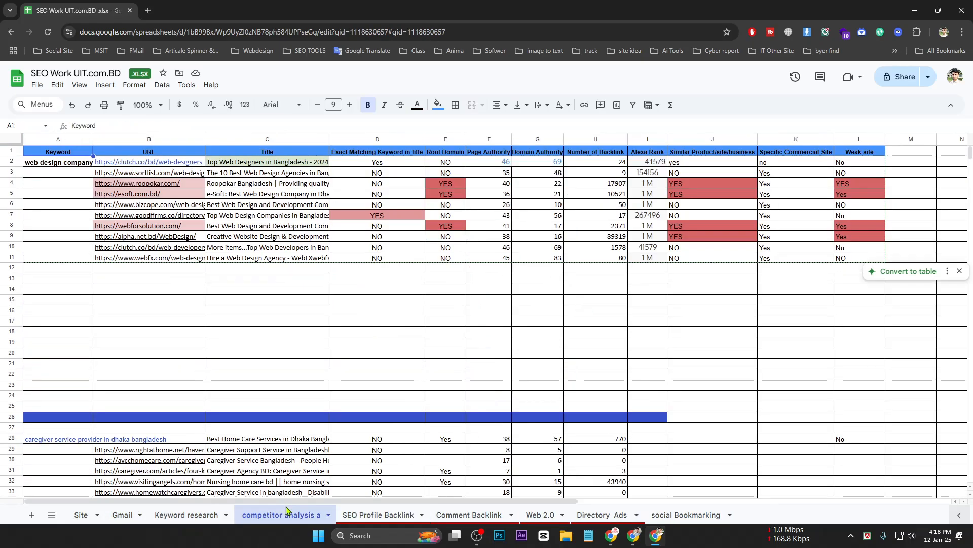
{"action": "left_click", "coordinate": [195, 515]}
{"action": "left_click", "coordinate": [123, 515]}
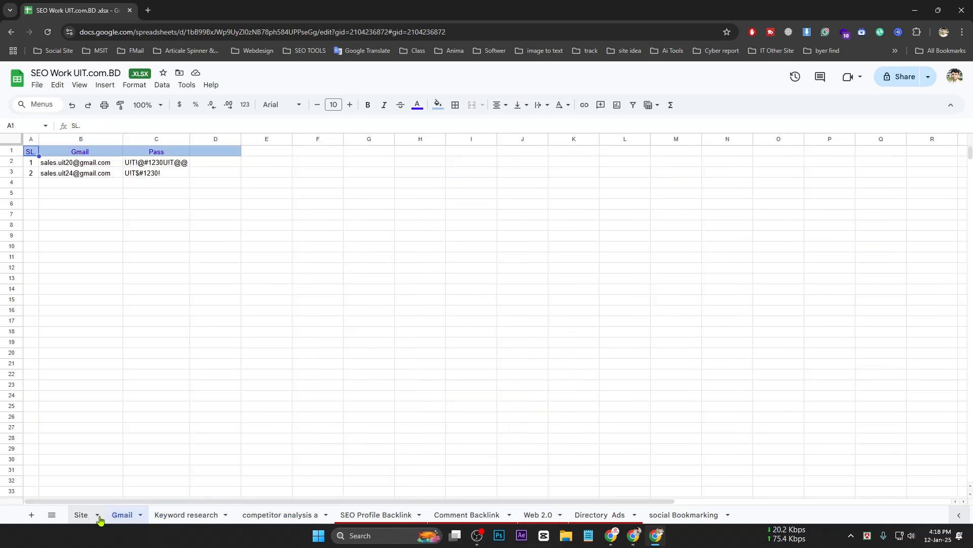
Leave the SEO Work UIT.com.BD workbook by going back through the browsing history to the new tab page.
{"action": "left_click", "coordinate": [7, 33]}
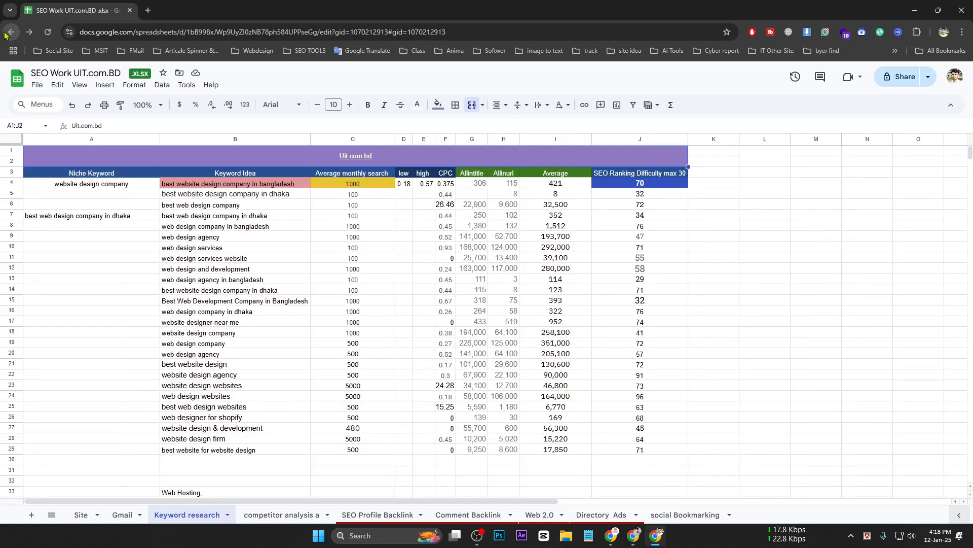
{"action": "left_click", "coordinate": [6, 34]}
{"action": "left_click", "coordinate": [5, 34]}
{"action": "left_click", "coordinate": [5, 34]}
{"action": "left_click", "coordinate": [5, 34]}
{"action": "left_click", "coordinate": [5, 34]}
{"action": "left_click", "coordinate": [5, 35]}
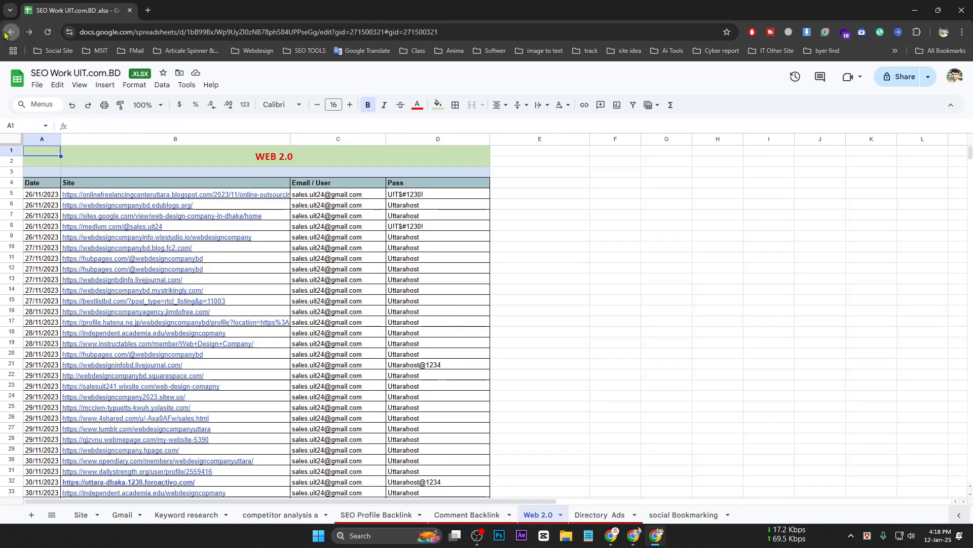
{"action": "left_click", "coordinate": [5, 35]}
{"action": "left_click", "coordinate": [5, 35]}
{"action": "left_click", "coordinate": [6, 34]}
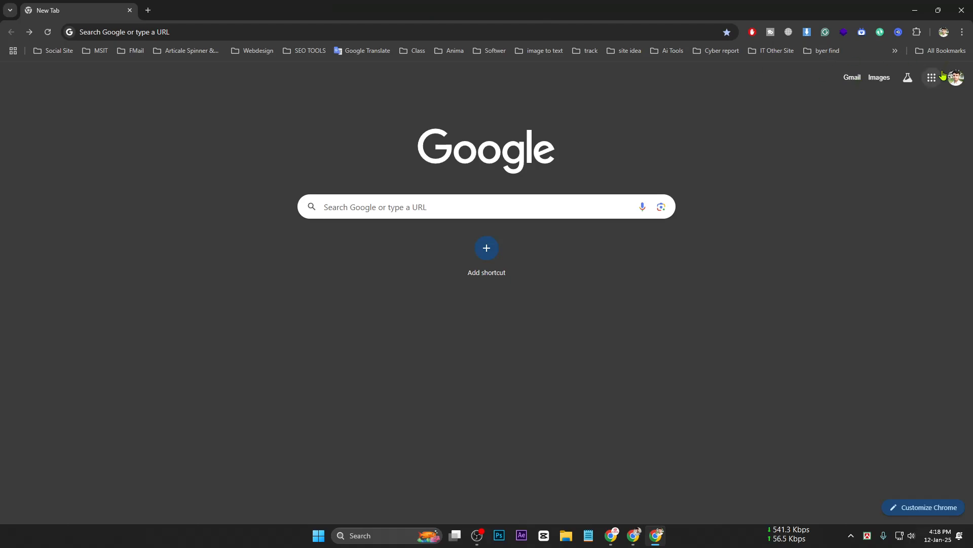
Go to the Google Sheets home page, open "UiT SEO ALL.xlsx" and show its SEO Audit sheet.
{"action": "left_click", "coordinate": [932, 77]}
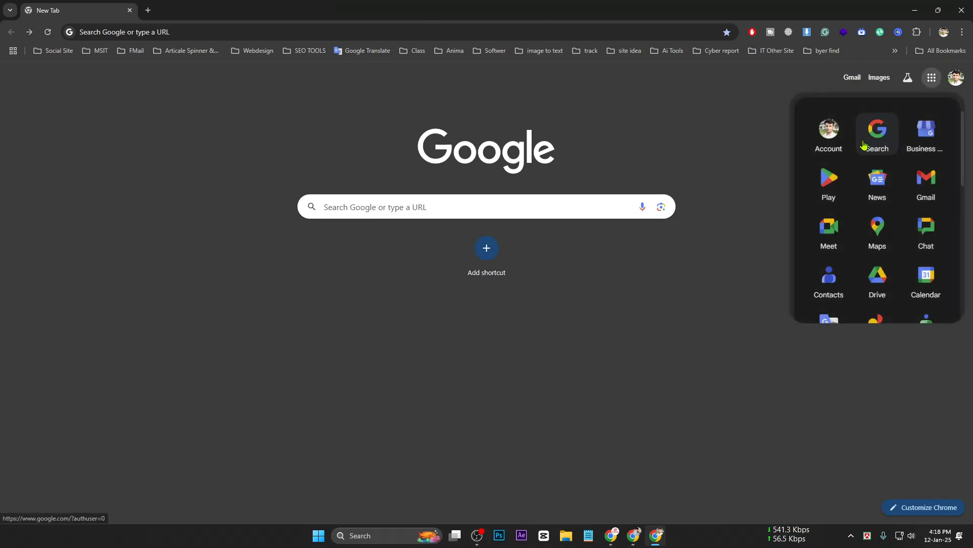
{"action": "scroll", "coordinate": [829, 228], "scroll_direction": "down", "scroll_amount": 3}
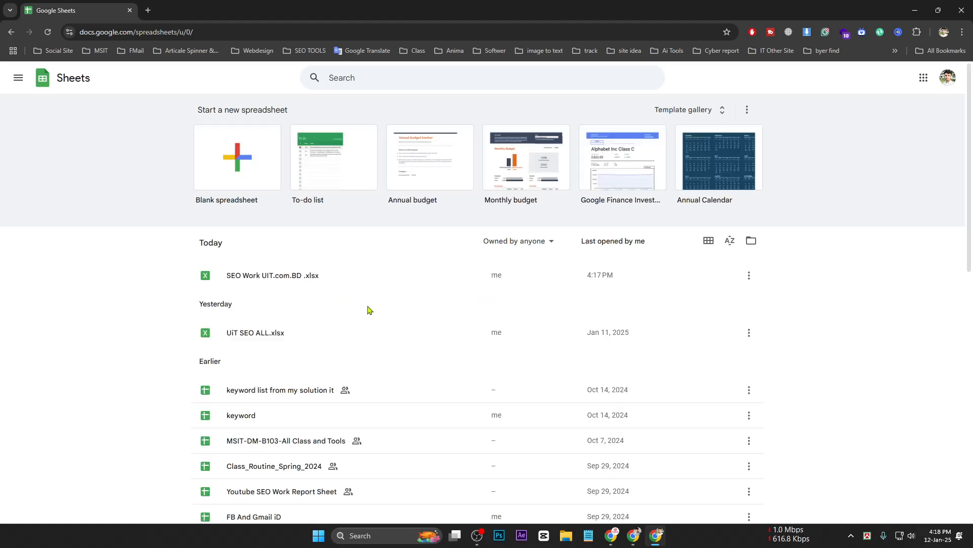
{"action": "scroll", "coordinate": [313, 297], "scroll_direction": "down", "scroll_amount": 1}
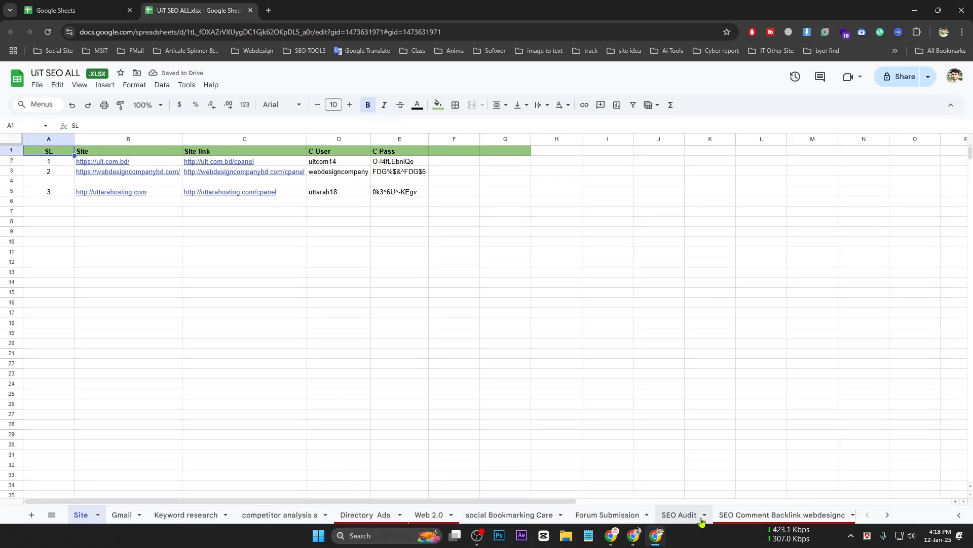
{"action": "left_click", "coordinate": [702, 520]}
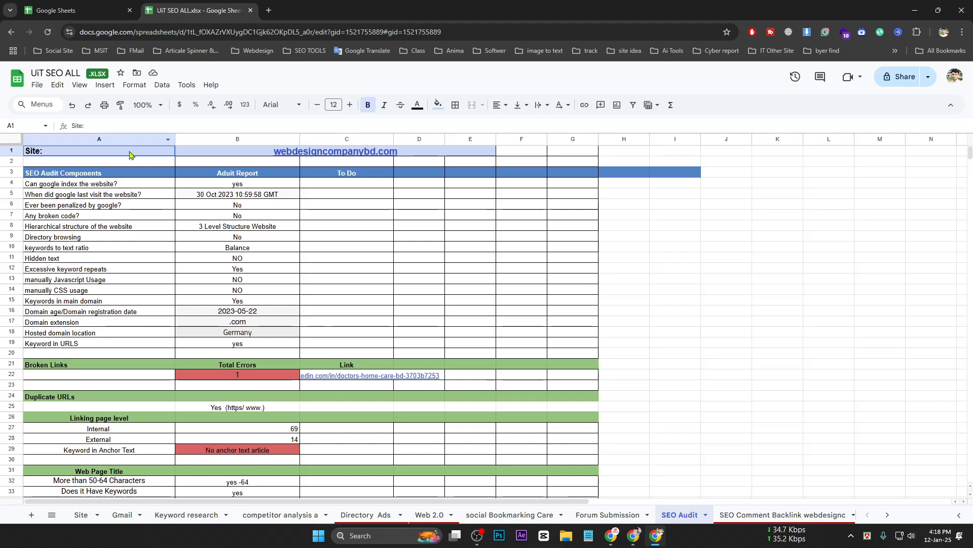
Examine the SEO Audit sheet's site row, audit components and the page title, meta description, heading and image checks.
{"action": "left_click", "coordinate": [60, 163]}
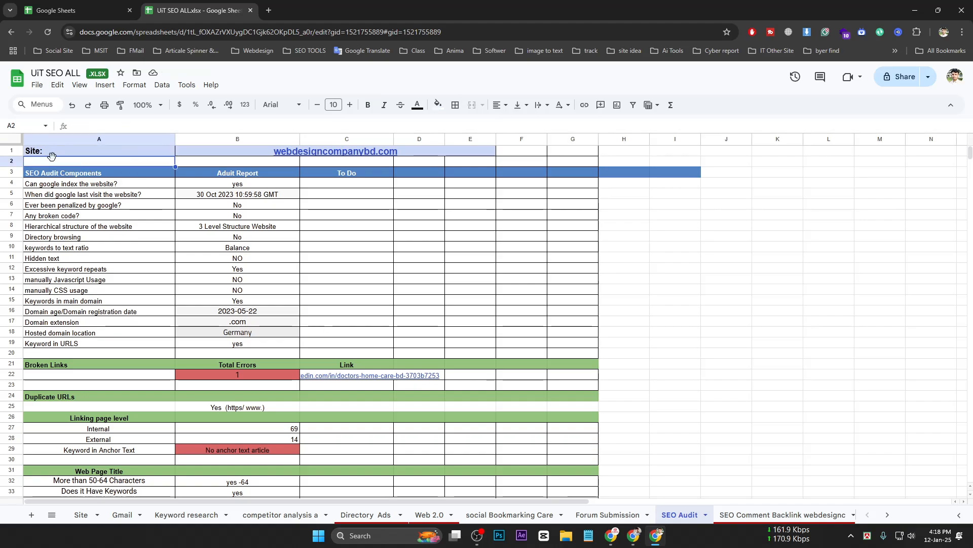
{"action": "left_click", "coordinate": [45, 176]}
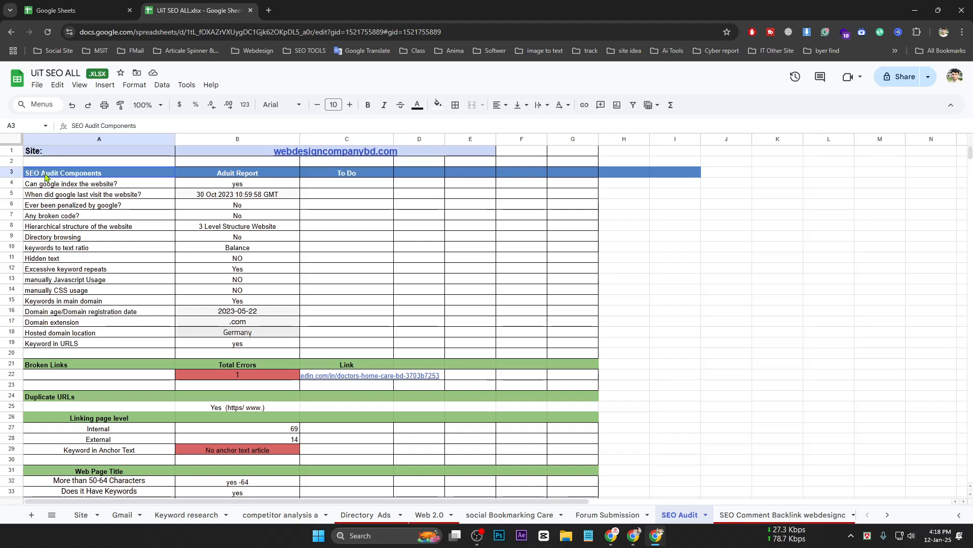
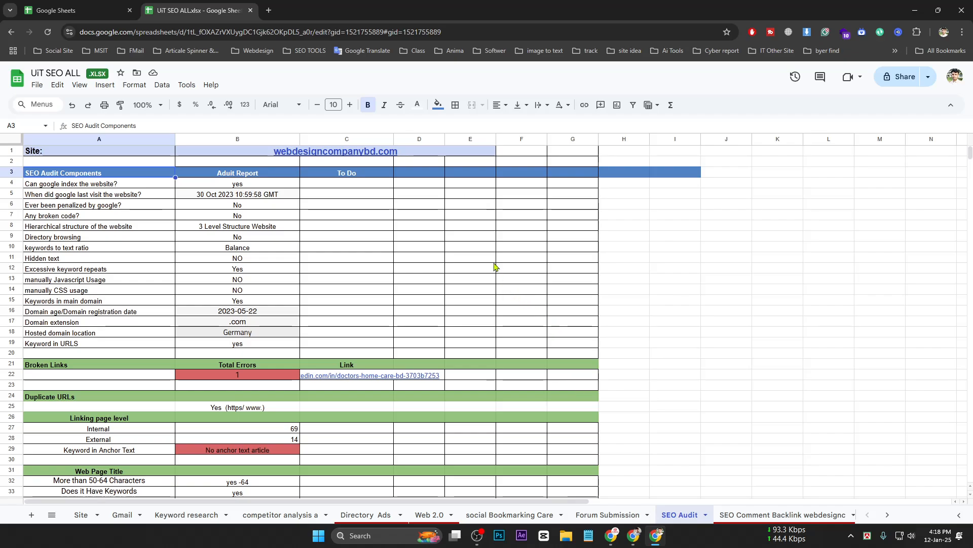
{"action": "scroll", "coordinate": [539, 287], "scroll_direction": "down", "scroll_amount": 5}
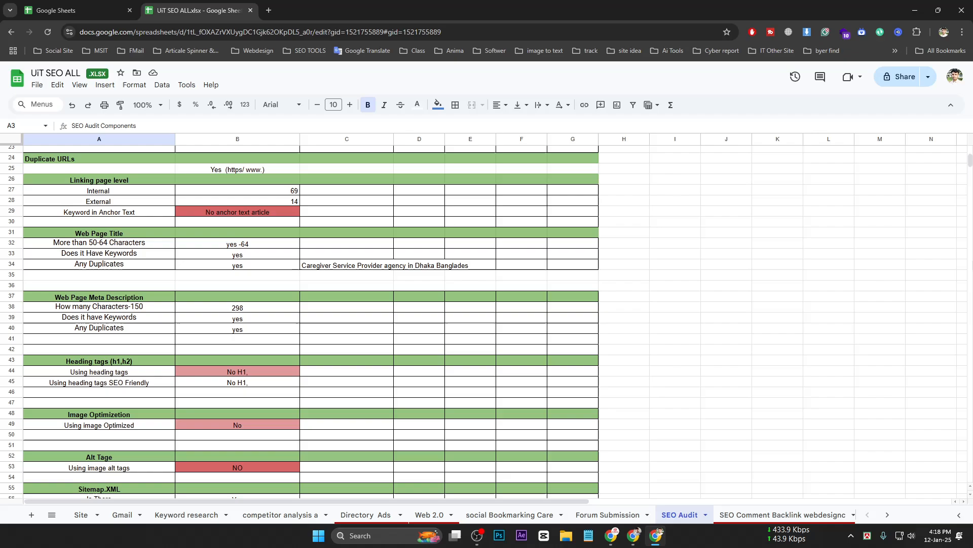
{"action": "scroll", "coordinate": [539, 321], "scroll_direction": "down", "scroll_amount": 4}
{"action": "mouse_move", "coordinate": [971, 171]}
{"action": "left_mouse_down"}
{"action": "mouse_move", "coordinate": [971, 193]}
{"action": "mouse_move", "coordinate": [971, 155]}
{"action": "left_mouse_up"}
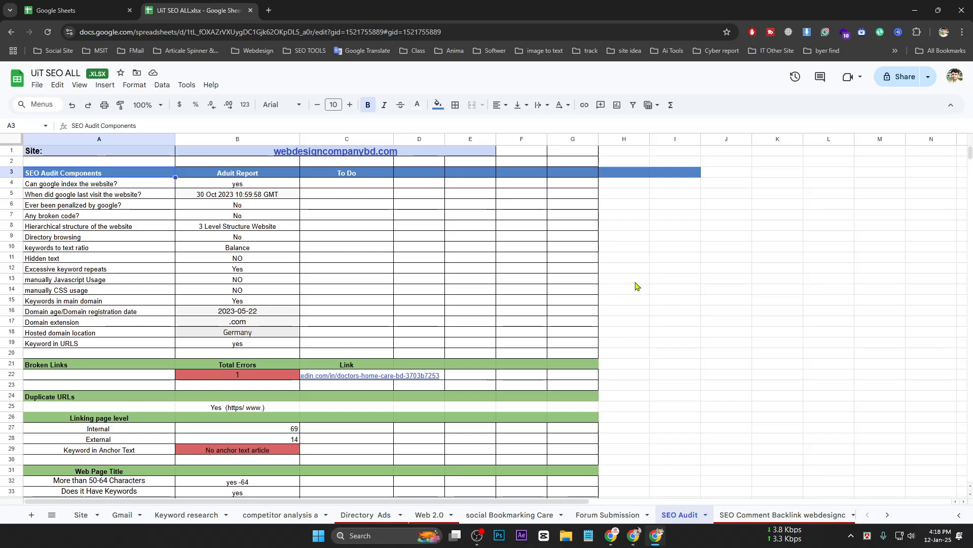
{"action": "key", "text": "ctrl+minus"}
{"action": "key", "text": "ctrl+minus"}
{"action": "key", "text": "ctrl+minus"}
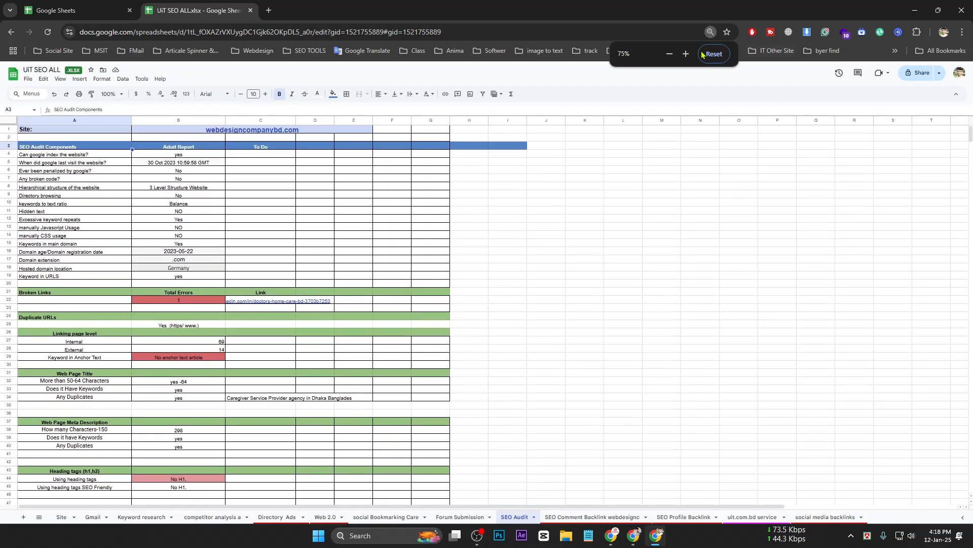
{"action": "left_click", "coordinate": [710, 54]}
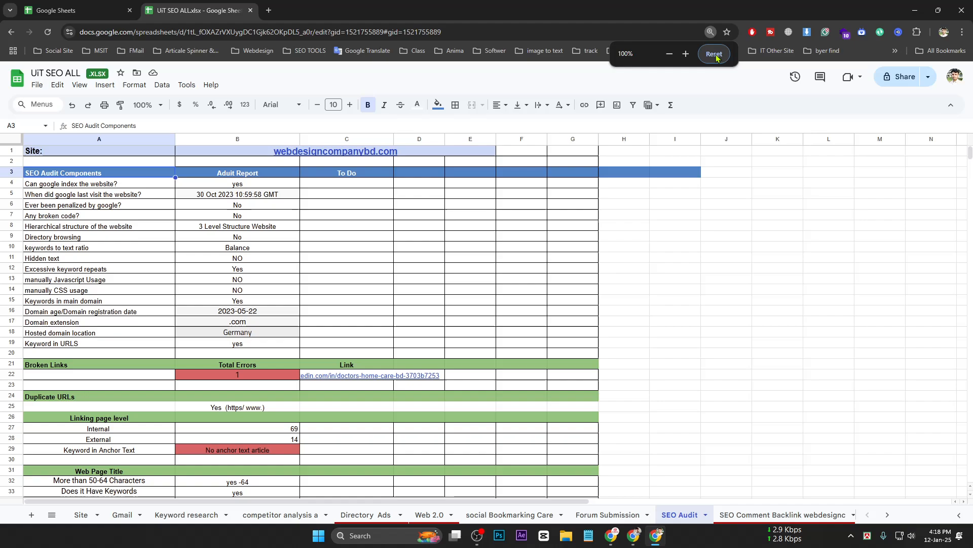
Inspect the webdesigncompanybd.com site link in the heading row of the SEO Audit sheet.
{"action": "left_click", "coordinate": [266, 161]}
{"action": "left_click", "coordinate": [440, 161]}
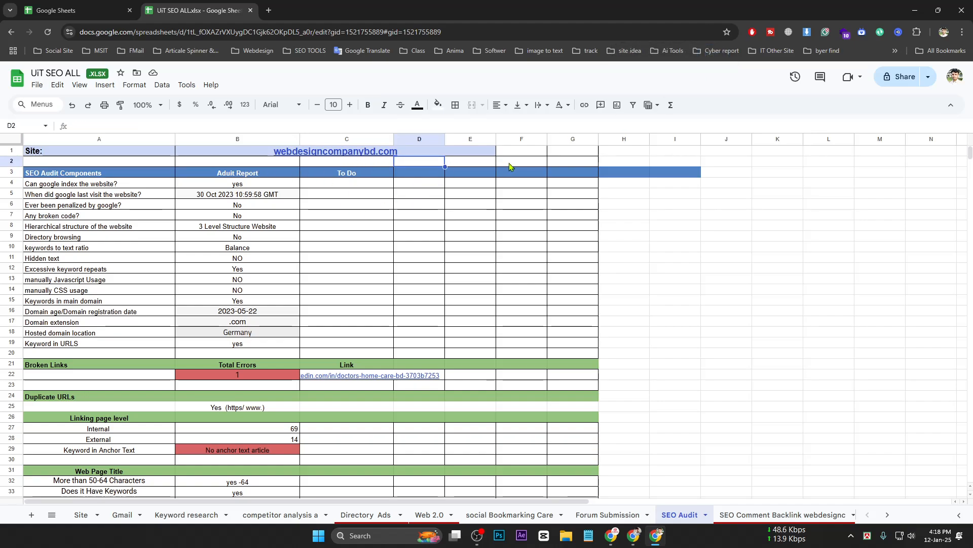
{"action": "left_click", "coordinate": [375, 151]}
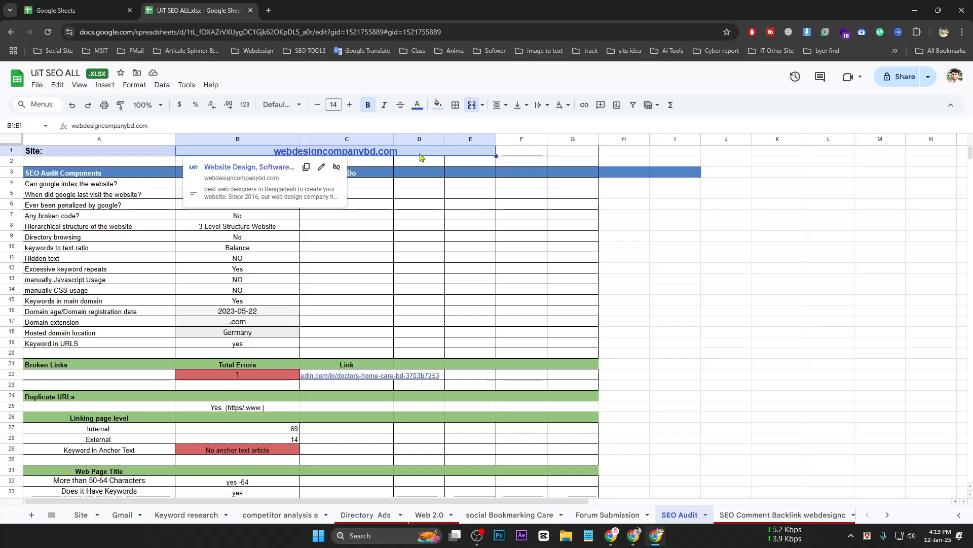
{"action": "left_click", "coordinate": [432, 162]}
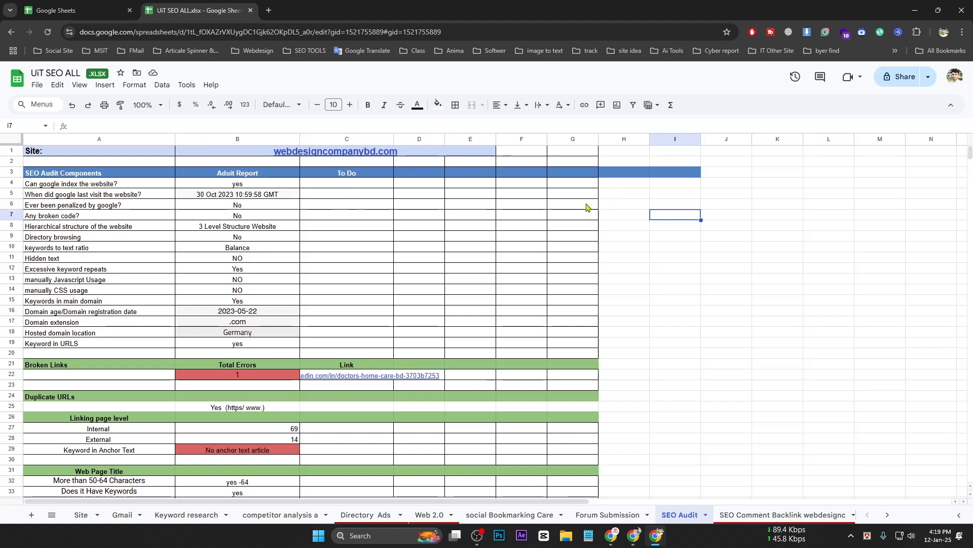
{"action": "left_click", "coordinate": [356, 162]}
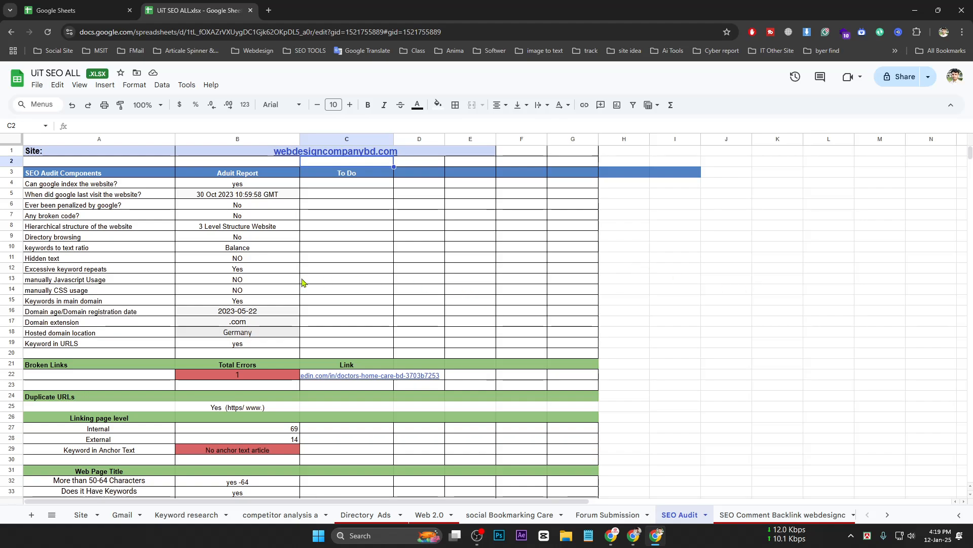
{"action": "left_click", "coordinate": [247, 154]}
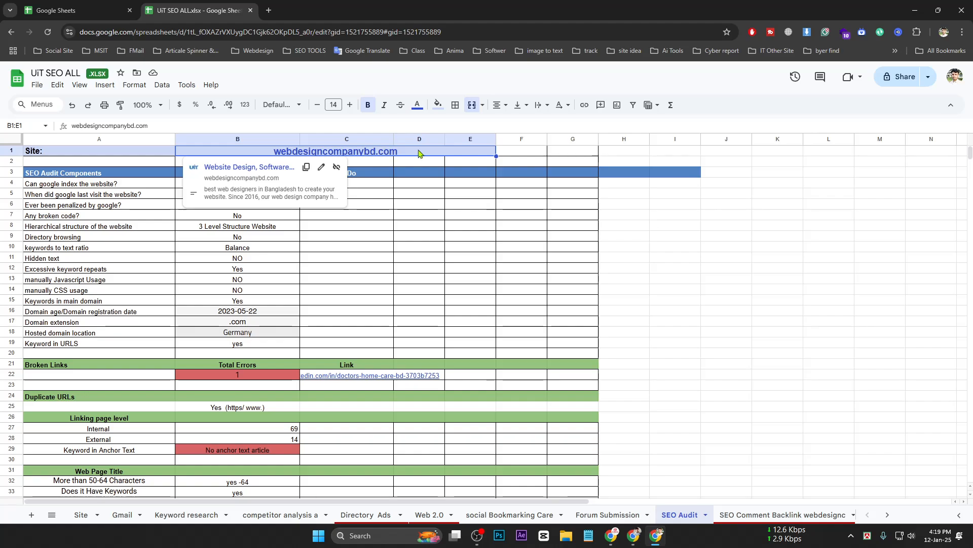
{"action": "left_click", "coordinate": [698, 269]}
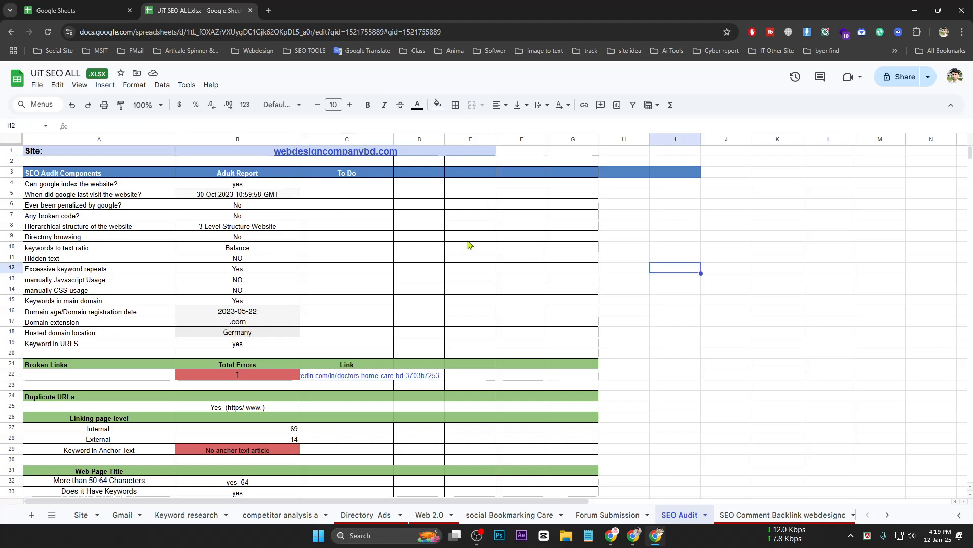
{"action": "left_click", "coordinate": [386, 154]}
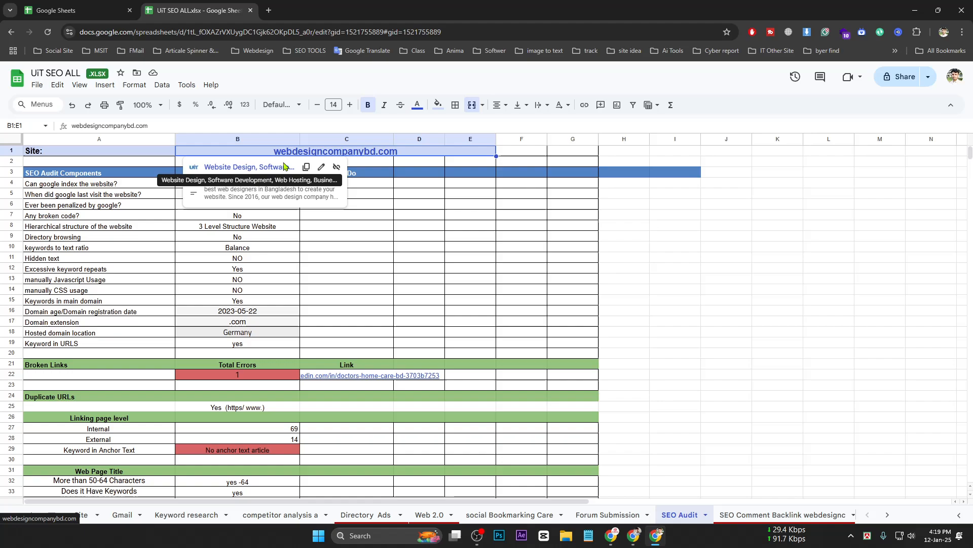
Open the mysolutionit.com website in a new browser tab.
{"action": "left_click", "coordinate": [269, 10]}
{"action": "type", "text": "m"}
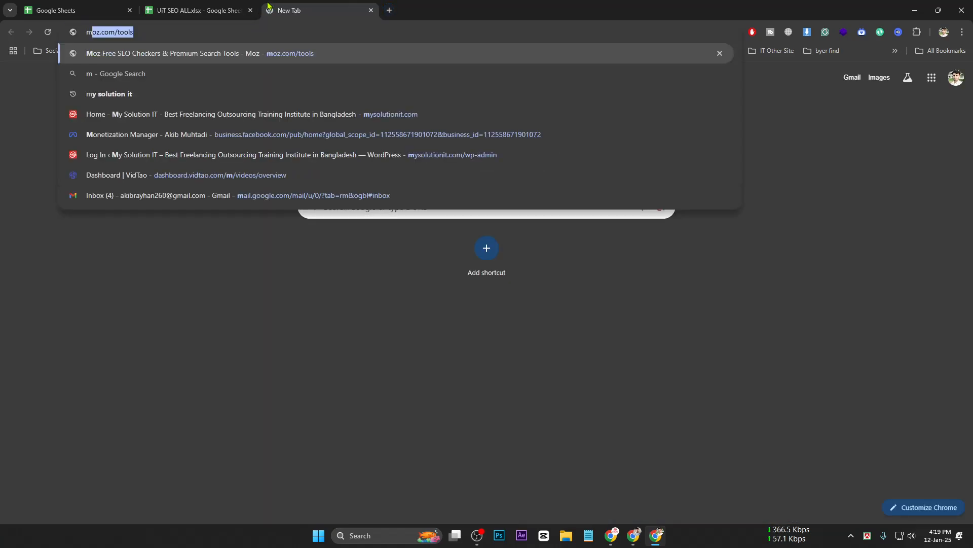
{"action": "type", "text": "a"}
{"action": "key", "text": "BackSpace"}
{"action": "key", "text": "BackSpace"}
{"action": "key", "text": "BackSpace"}
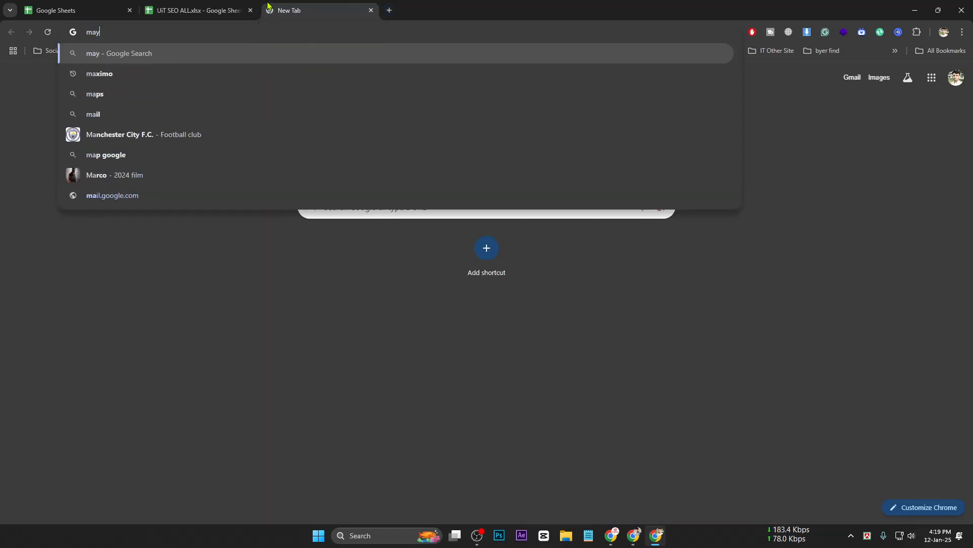
{"action": "type", "text": "may"}
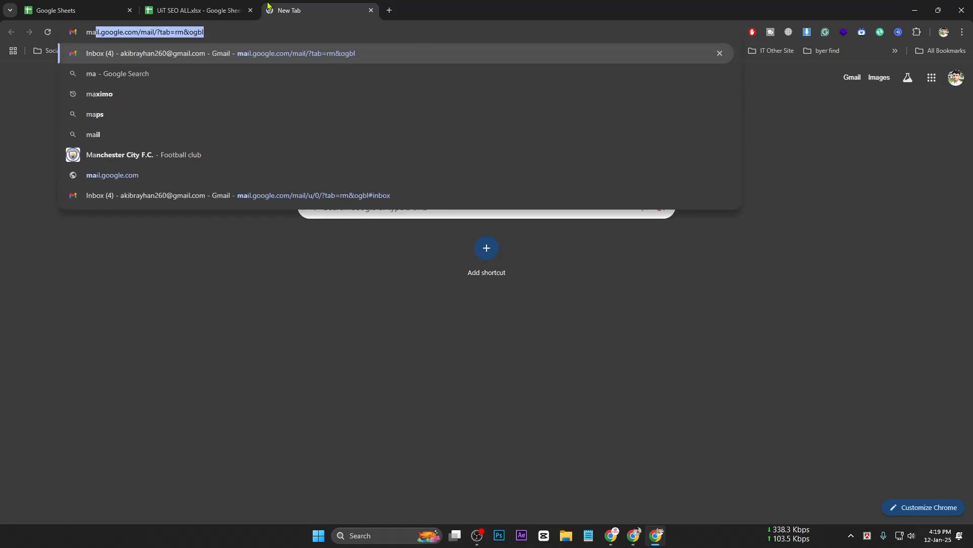
{"action": "key", "text": "BackSpace"}
{"action": "key", "text": "BackSpace"}
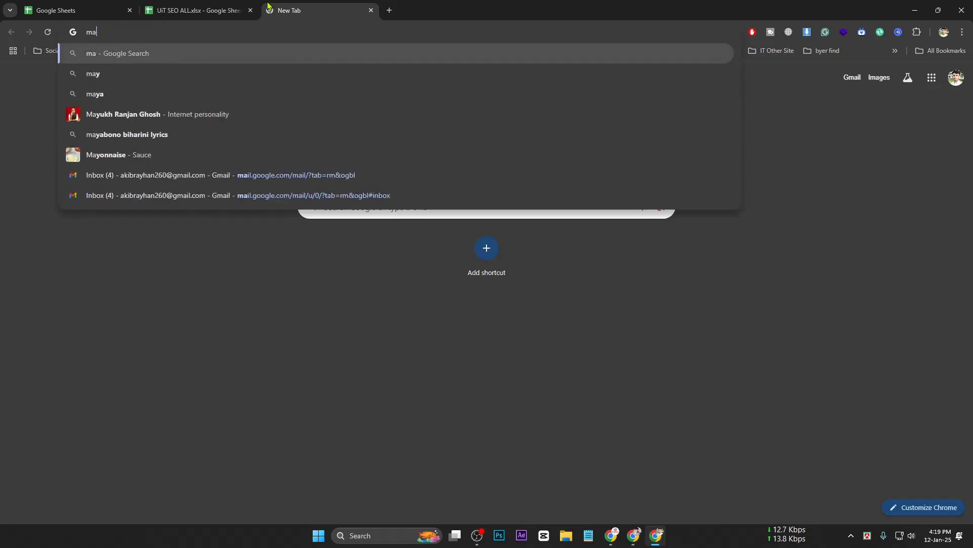
{"action": "type", "text": "y"}
{"action": "key", "text": "Return"}
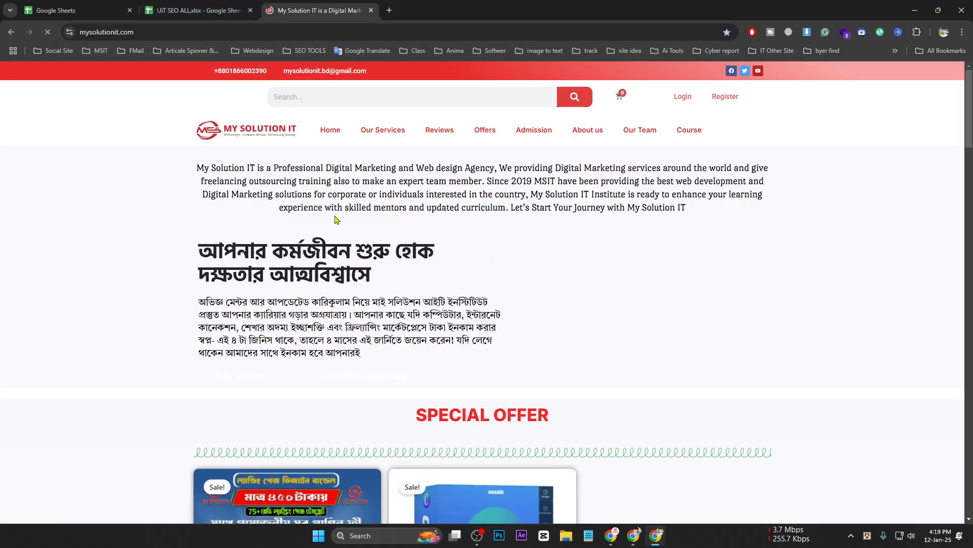
Reload the mysolutionit.com home page and view its header section.
{"action": "left_click", "coordinate": [198, 32]}
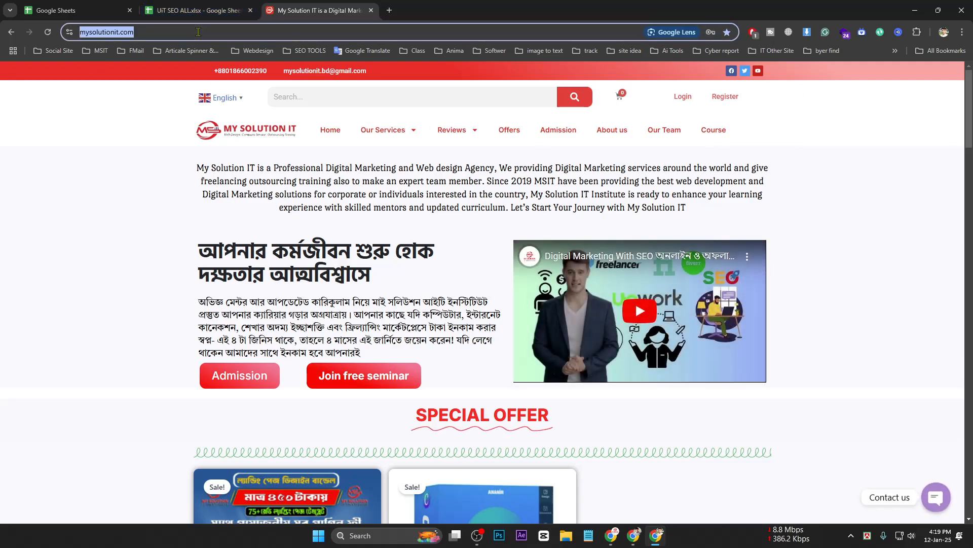
{"action": "key", "text": "Return"}
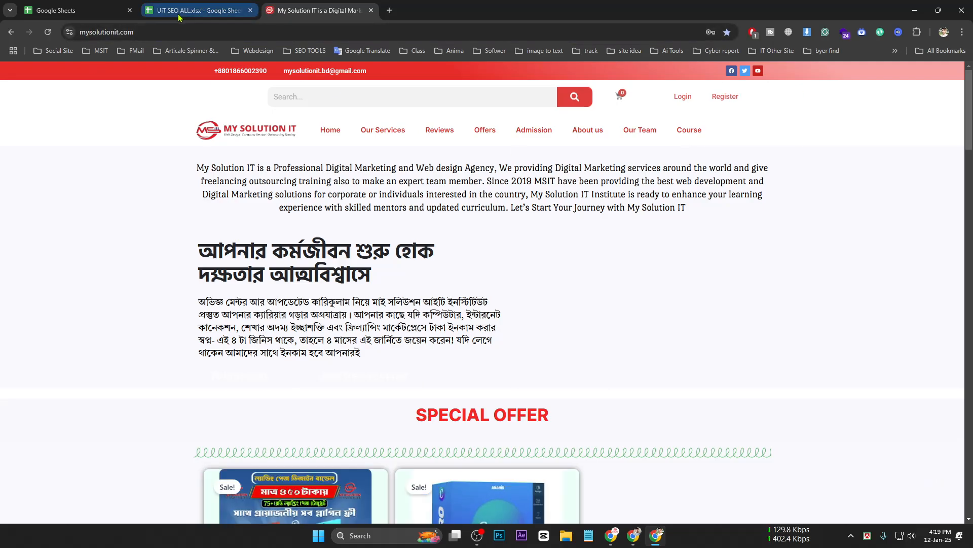
{"action": "key", "text": "ctrl+l"}
{"action": "key", "text": "Return"}
{"action": "mouse_move", "coordinate": [971, 111]}
{"action": "left_mouse_down"}
{"action": "mouse_move", "coordinate": [970, 472]}
{"action": "mouse_move", "coordinate": [971, 110]}
{"action": "left_mouse_up"}
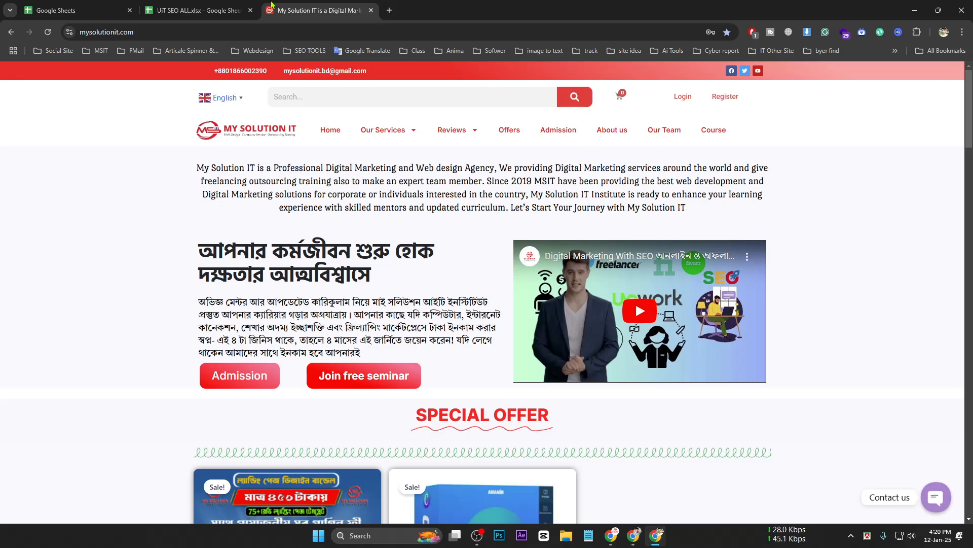
Return to the UiT SEO ALL workbook and examine the SEO Audit sheet's site row, column headings and empty To Do area.
{"action": "left_click", "coordinate": [203, 10]}
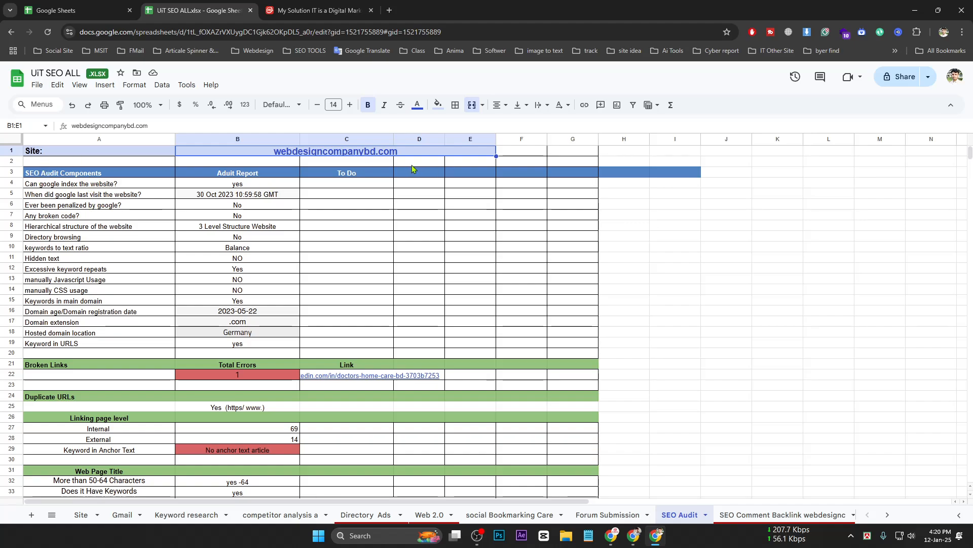
{"action": "left_click", "coordinate": [297, 153]}
{"action": "left_click", "coordinate": [35, 177]}
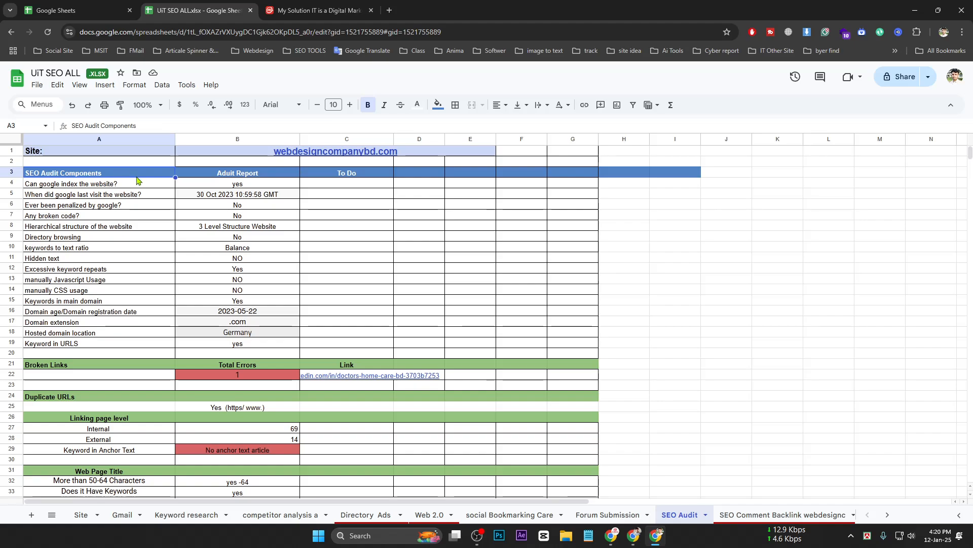
{"action": "left_click", "coordinate": [237, 176]}
{"action": "left_click", "coordinate": [363, 175]}
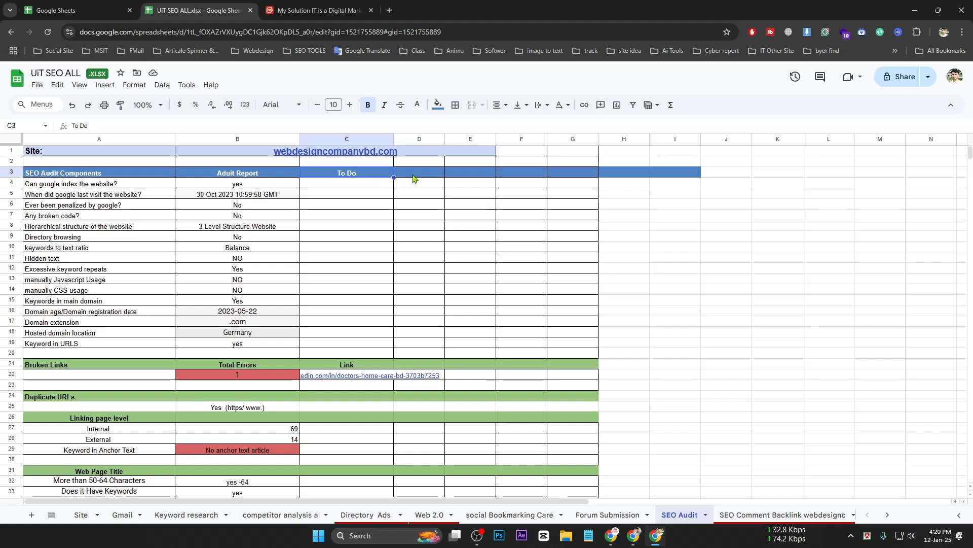
{"action": "left_click", "coordinate": [358, 187]}
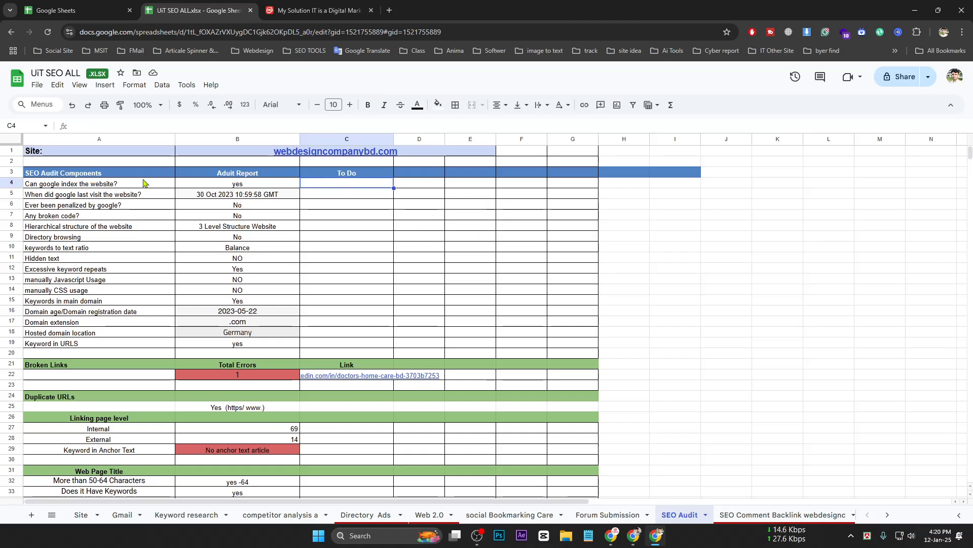
{"action": "left_click_drag", "start_coordinate": [346, 186], "coordinate": [501, 325]}
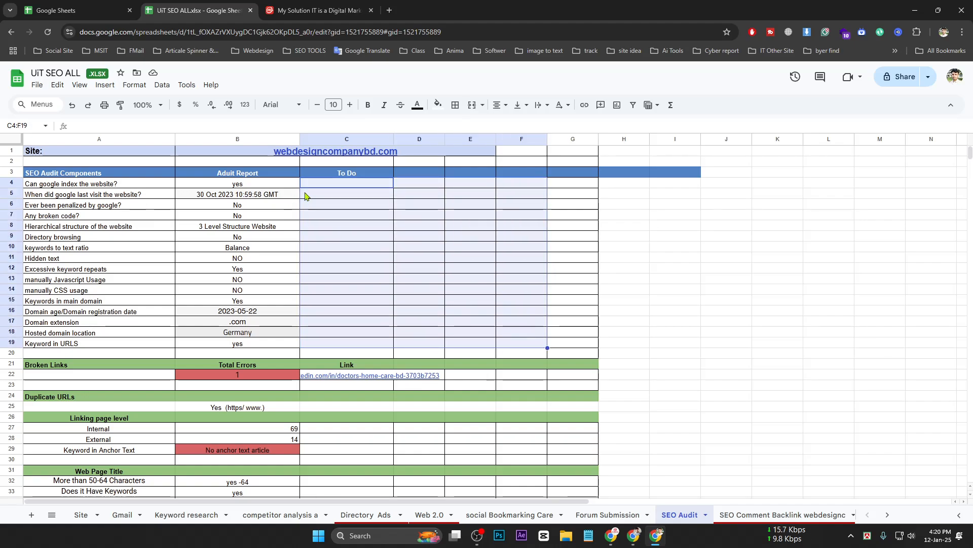
{"action": "left_click", "coordinate": [325, 187]}
{"action": "left_click_drag", "start_coordinate": [332, 185], "coordinate": [507, 348]}
{"action": "left_click", "coordinate": [358, 179]}
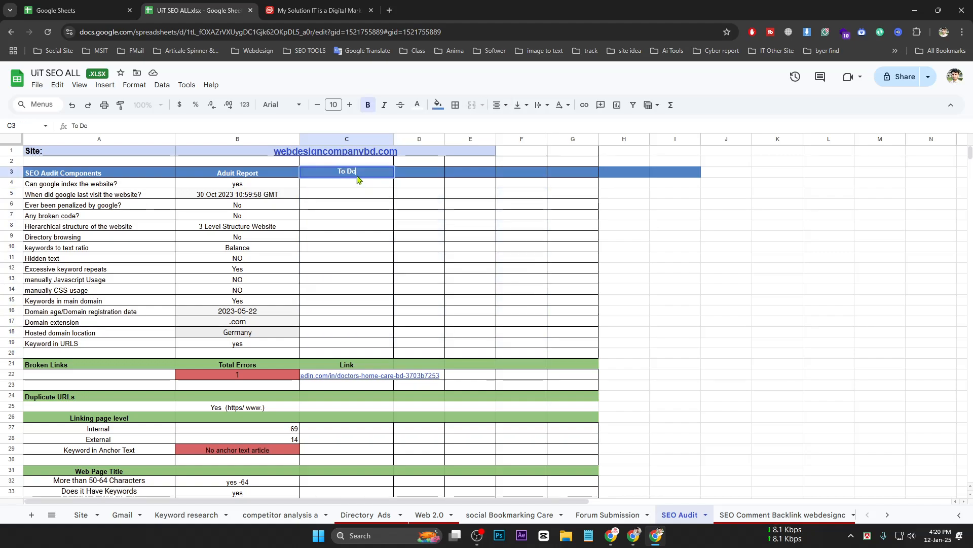
{"action": "left_click", "coordinate": [453, 332]}
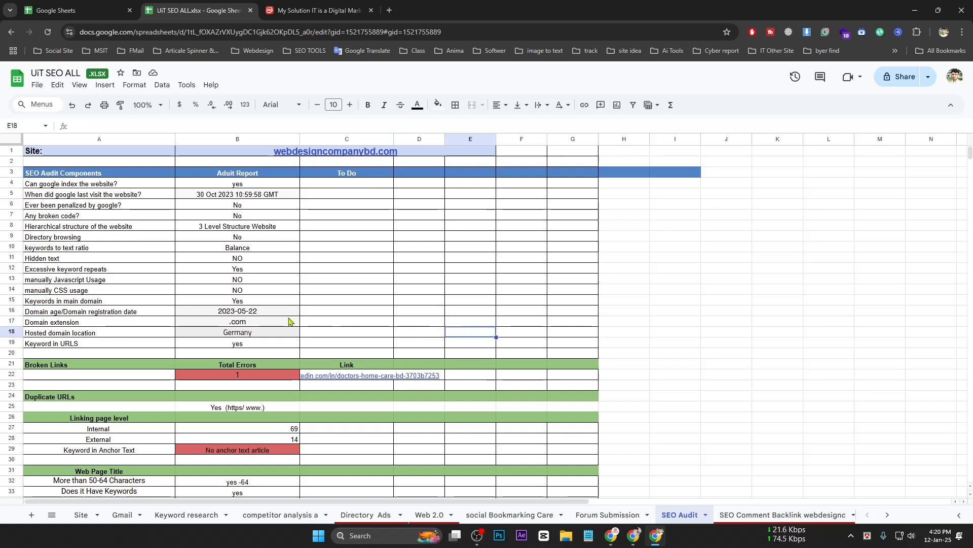
Review the SEO Audit Components list, focusing on the "Can google index the website?" check and its audit report answer.
{"action": "left_click", "coordinate": [37, 174]}
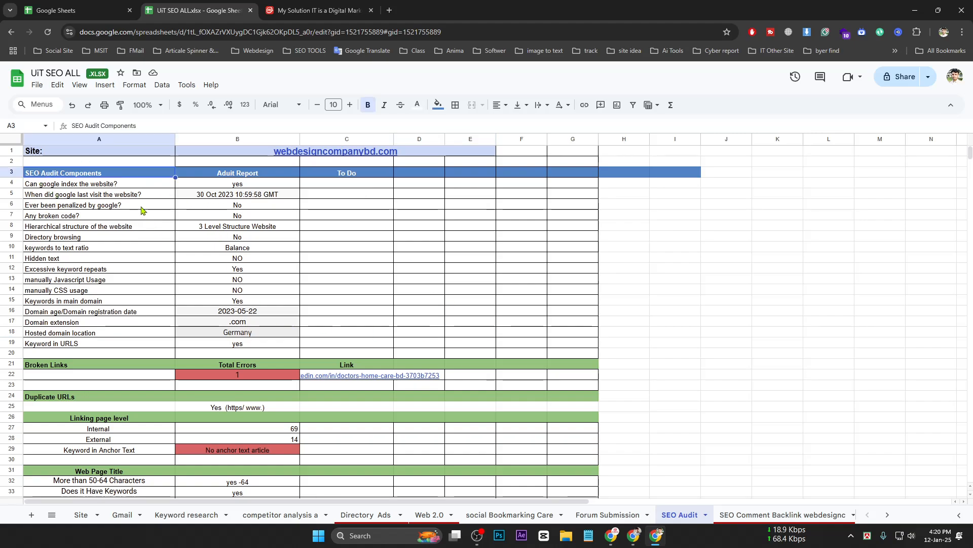
{"action": "key", "text": "Down"}
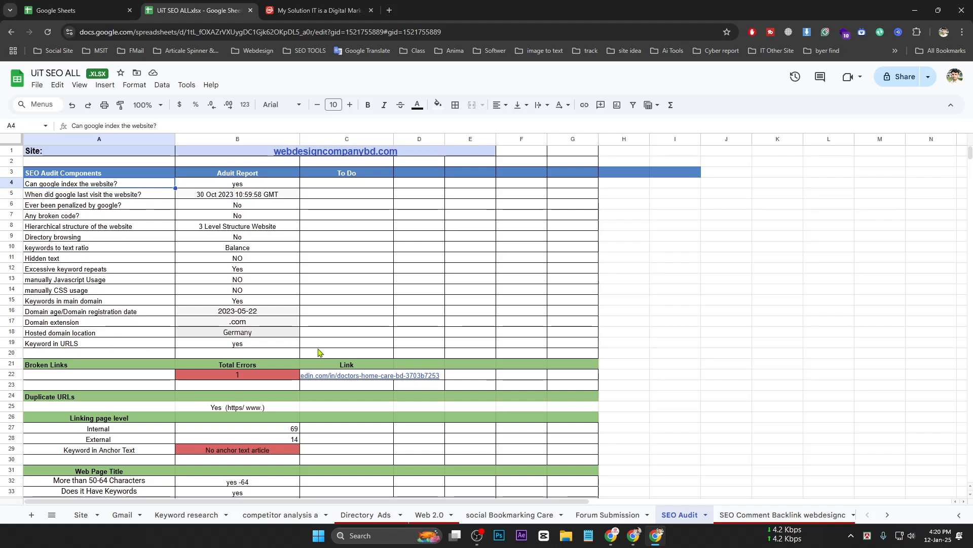
{"action": "left_click_drag", "start_coordinate": [595, 353], "coordinate": [41, 185]}
{"action": "left_click", "coordinate": [817, 356]}
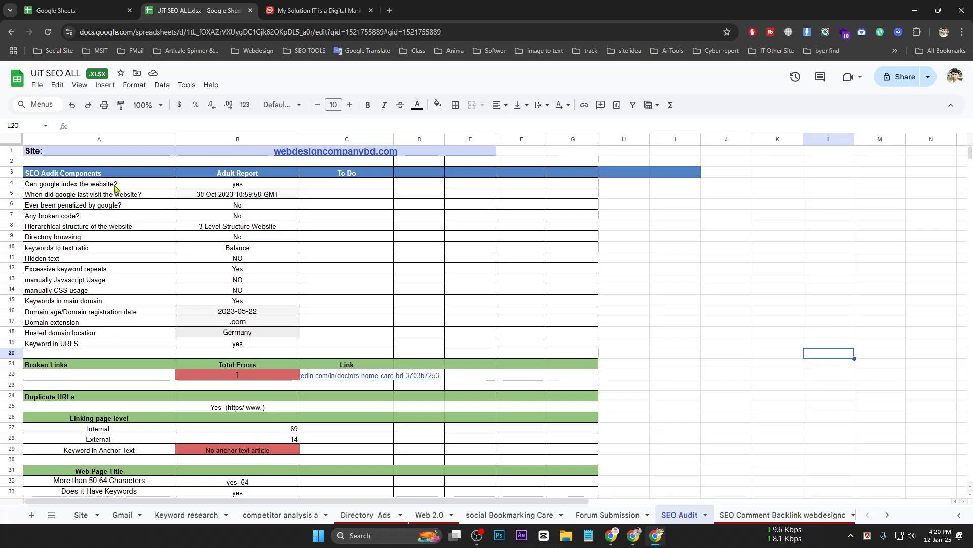
{"action": "left_click", "coordinate": [77, 185]}
{"action": "double_click", "coordinate": [49, 185]}
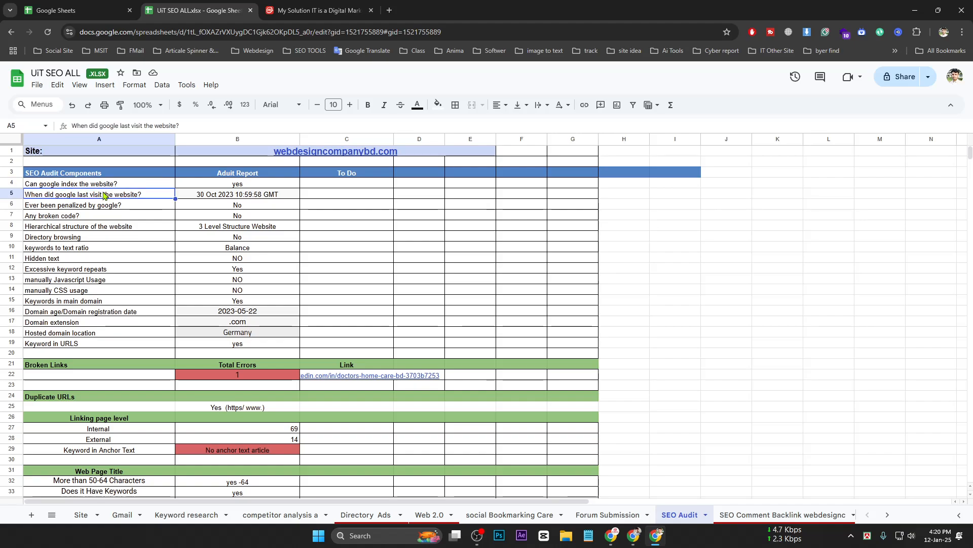
{"action": "key", "text": "Tab"}
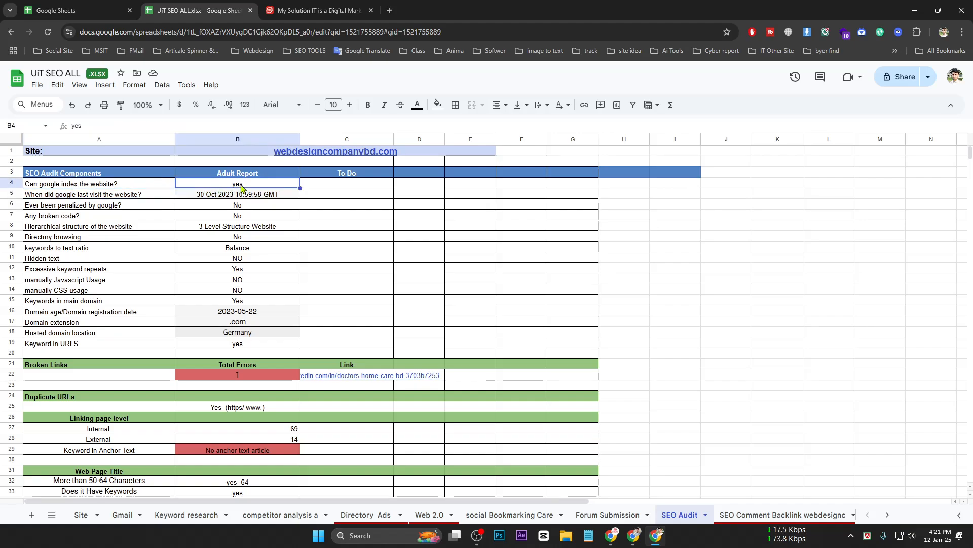
{"action": "left_click", "coordinate": [101, 182]}
{"action": "double_click", "coordinate": [101, 182]}
{"action": "left_click", "coordinate": [355, 11]}
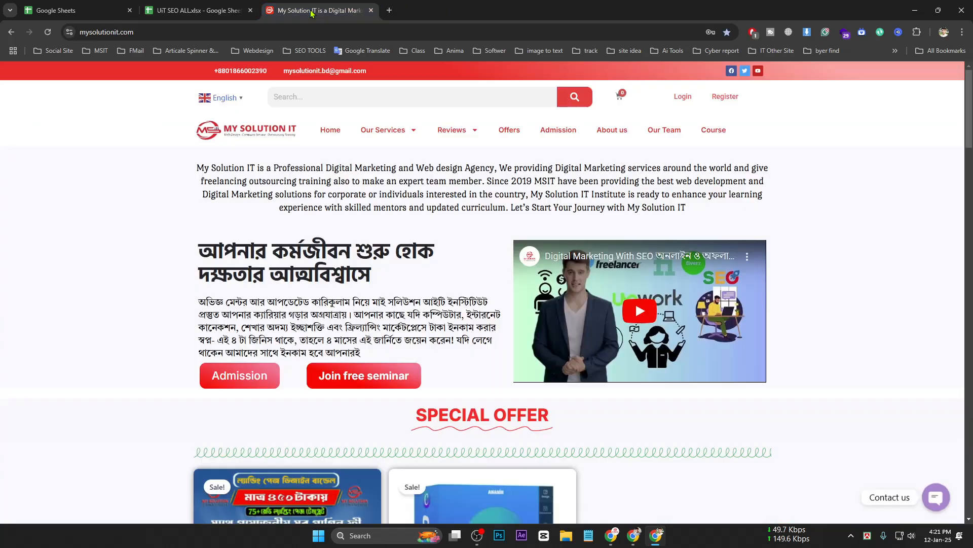
{"action": "left_click", "coordinate": [390, 10]}
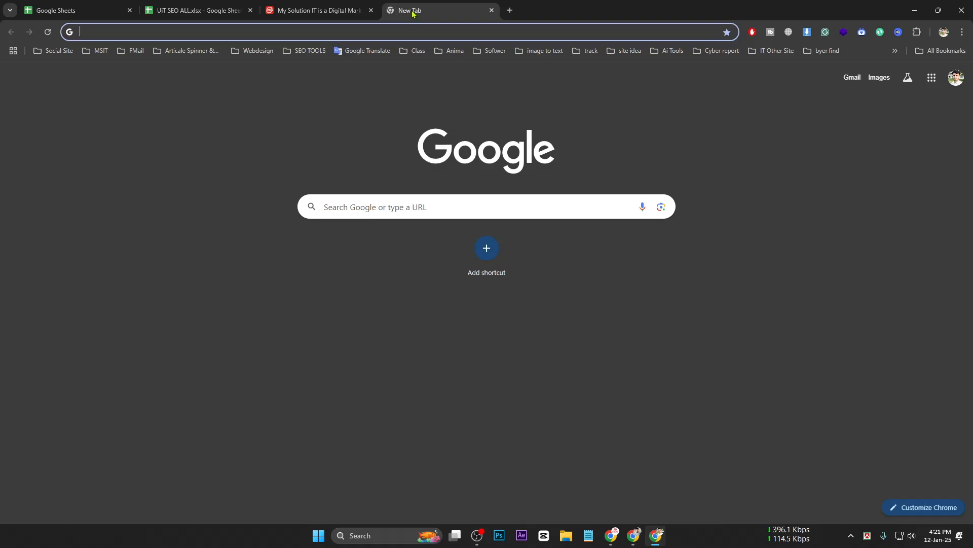
{"action": "left_click", "coordinate": [308, 33]}
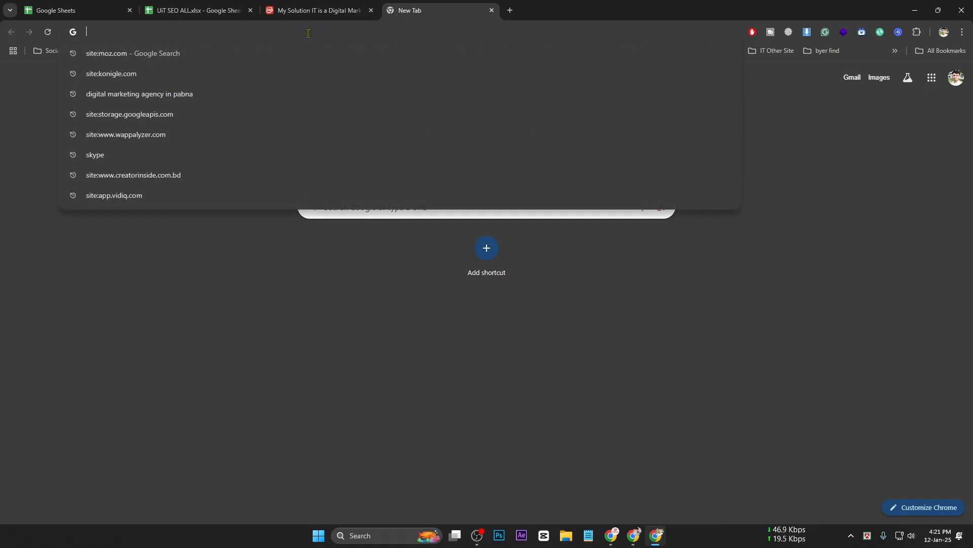
{"action": "type", "text": "si"}
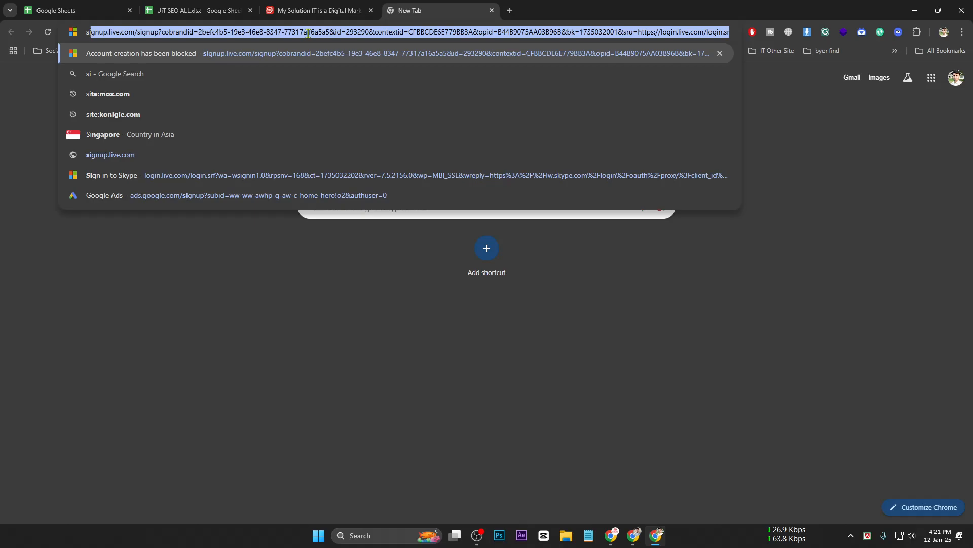
{"action": "type", "text": "te:"}
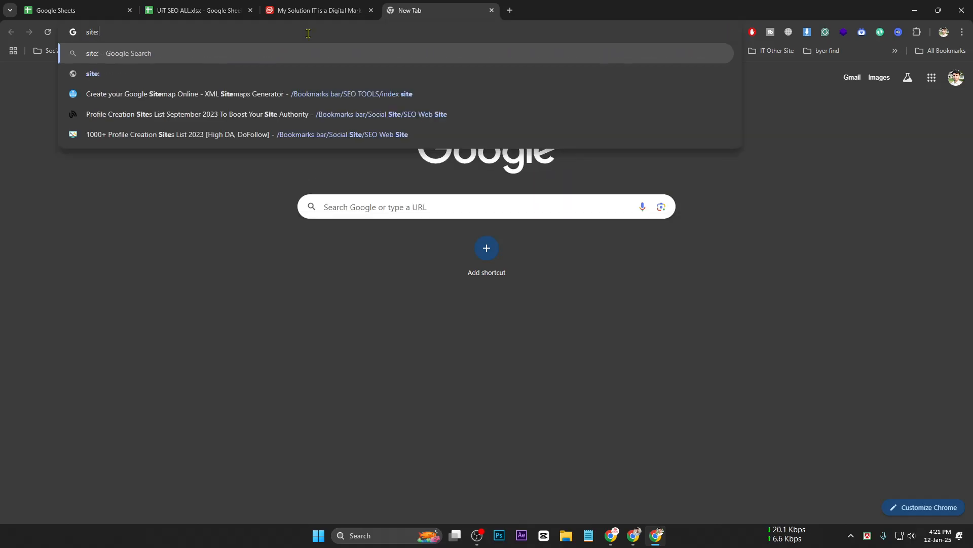
{"action": "left_click", "coordinate": [317, 13]}
{"action": "left_click", "coordinate": [185, 27]}
{"action": "key", "text": "ctrl+c"}
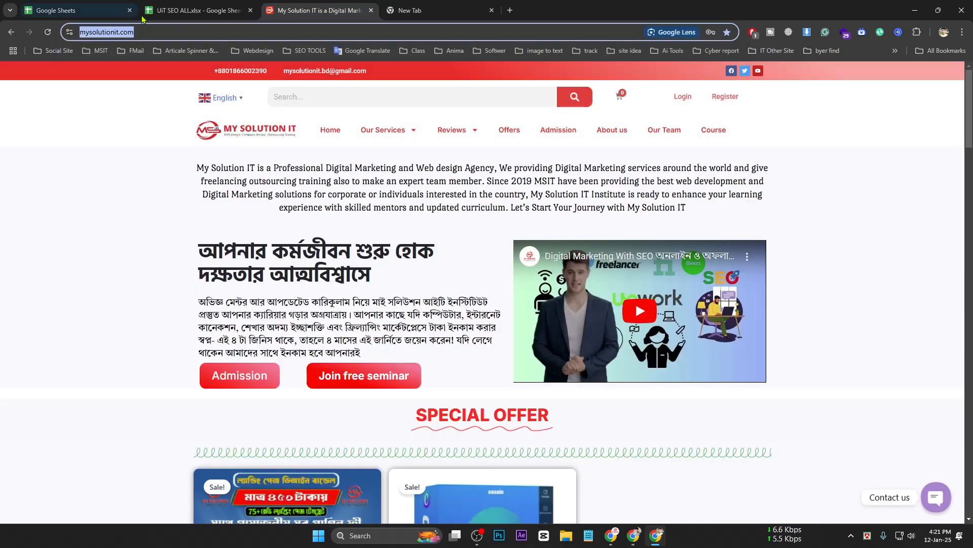
{"action": "left_click", "coordinate": [431, 10]}
{"action": "key", "text": "ctrl+v"}
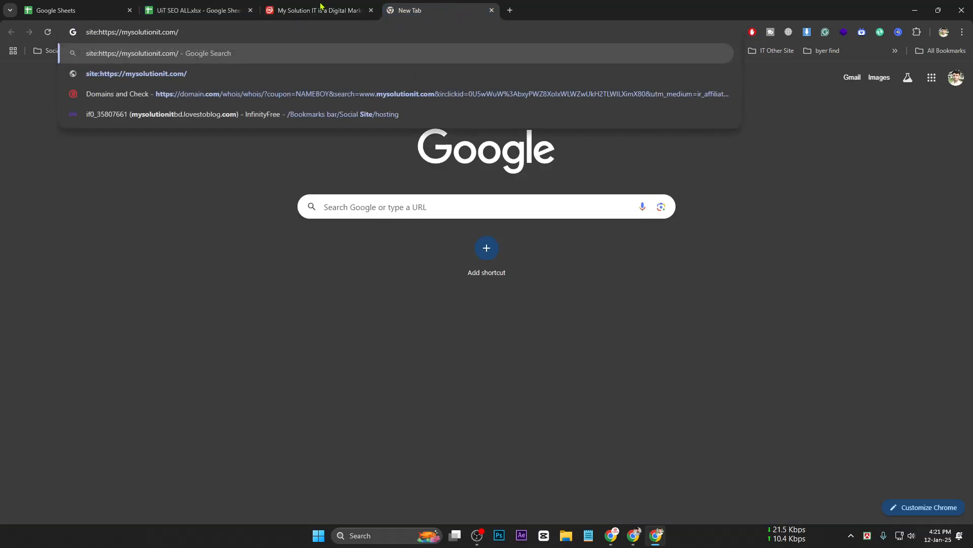
{"action": "key", "text": "Return"}
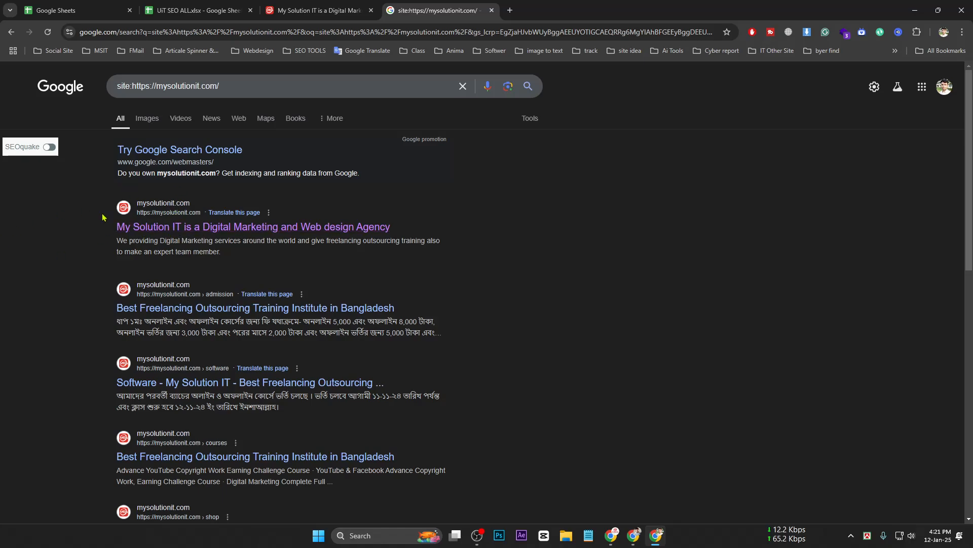
Browse the indexed mysolutionit.com results, open results page 6, and return to results page 1.
{"action": "scroll", "coordinate": [127, 193], "scroll_direction": "down", "scroll_amount": 2}
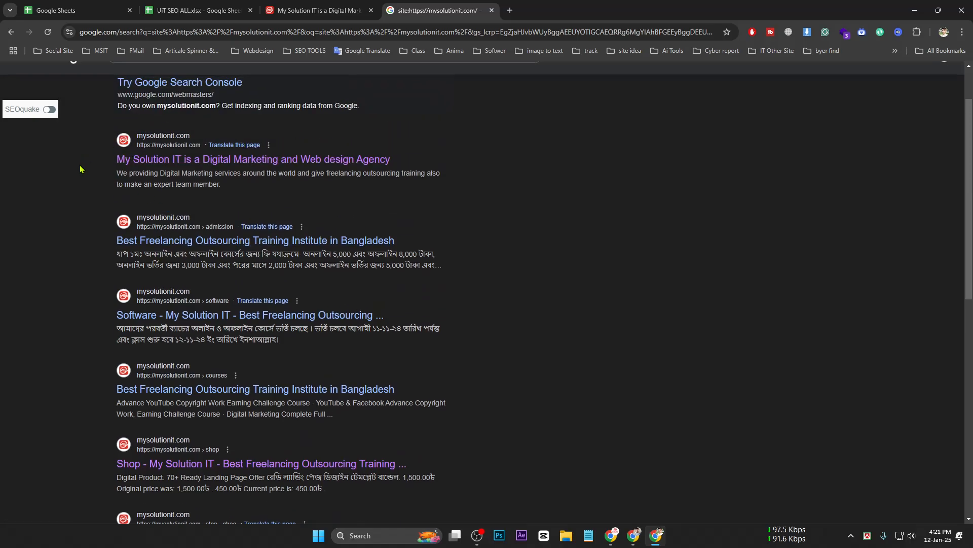
{"action": "left_click_drag", "start_coordinate": [87, 160], "coordinate": [392, 160]}
{"action": "scroll", "coordinate": [120, 250], "scroll_direction": "down", "scroll_amount": 10}
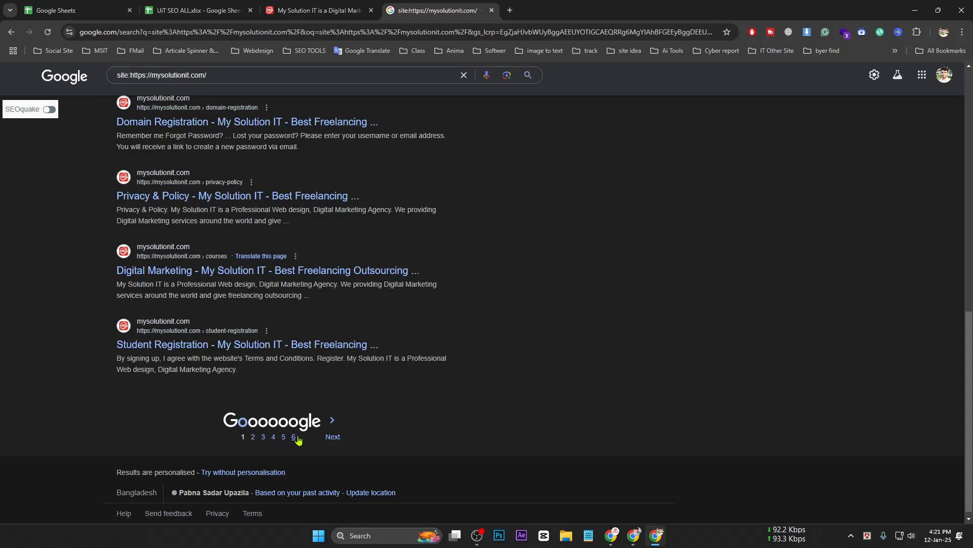
{"action": "left_click", "coordinate": [297, 439]}
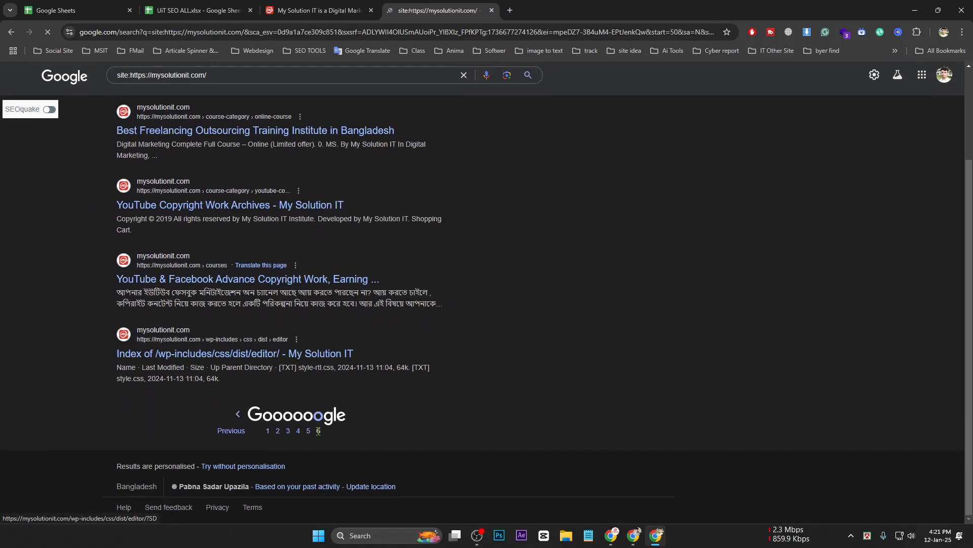
{"action": "left_click", "coordinate": [267, 431]}
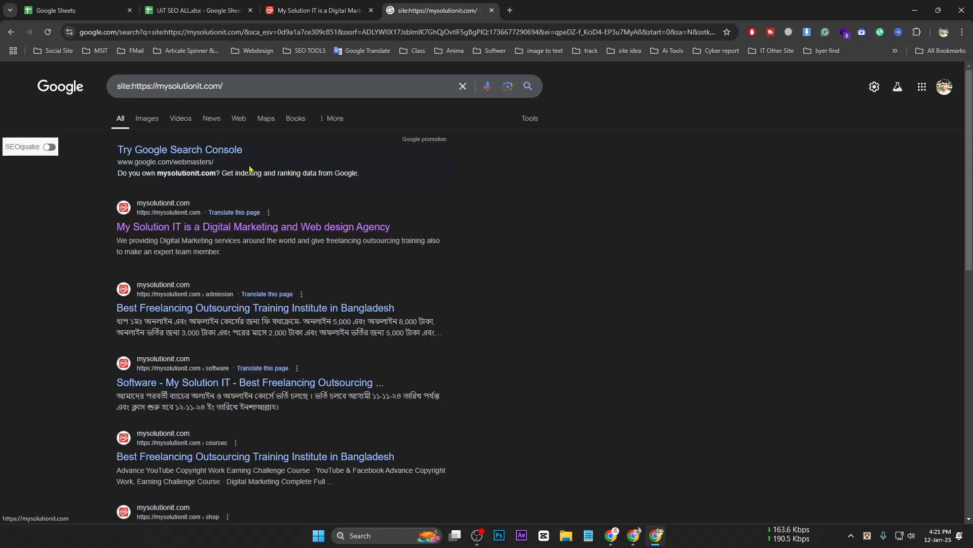
Examine the mysolutionit.com pages listed on the first page of Google results, from the home page to the last entry.
{"action": "scroll", "coordinate": [254, 173], "scroll_direction": "down", "scroll_amount": 3}
{"action": "scroll", "coordinate": [283, 424], "scroll_direction": "up", "scroll_amount": 3}
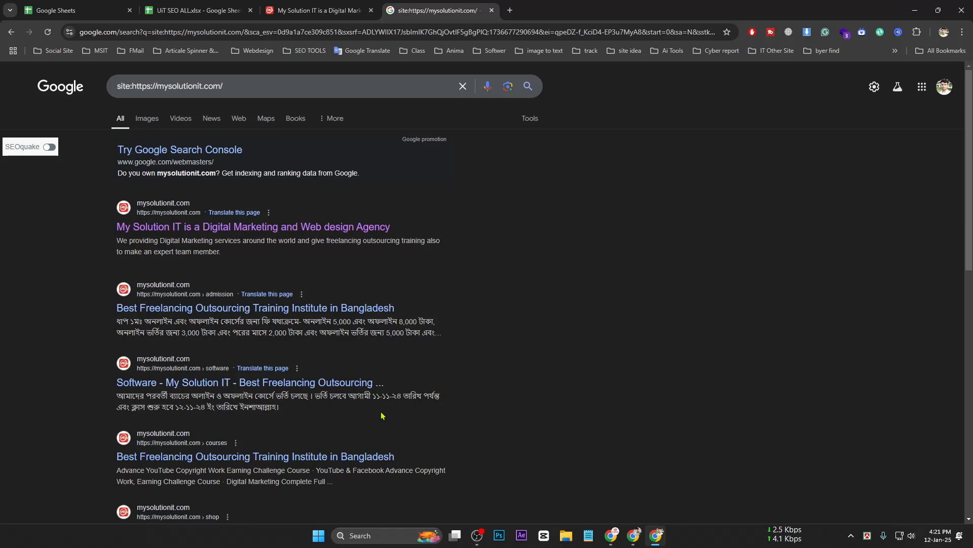
{"action": "scroll", "coordinate": [311, 303], "scroll_direction": "down", "scroll_amount": 6}
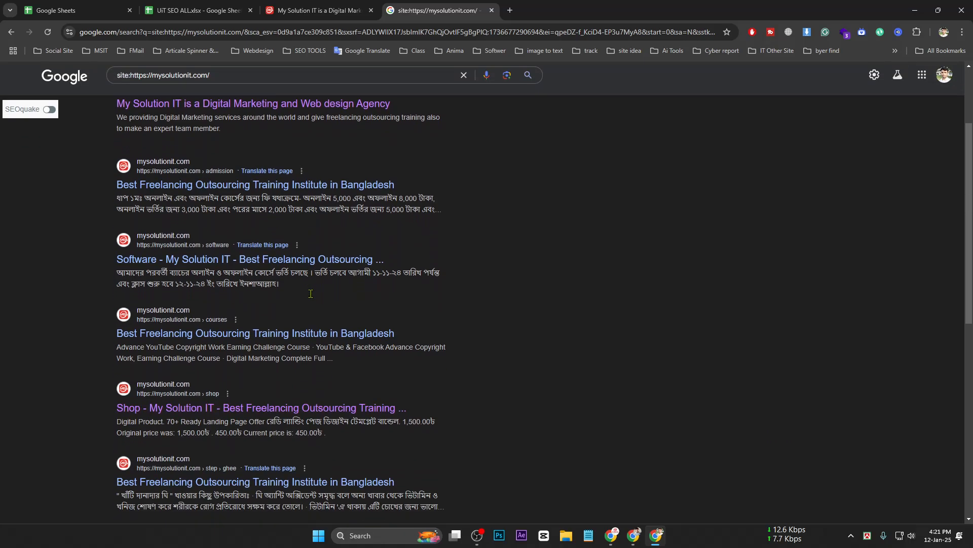
{"action": "scroll", "coordinate": [320, 301], "scroll_direction": "down", "scroll_amount": 3}
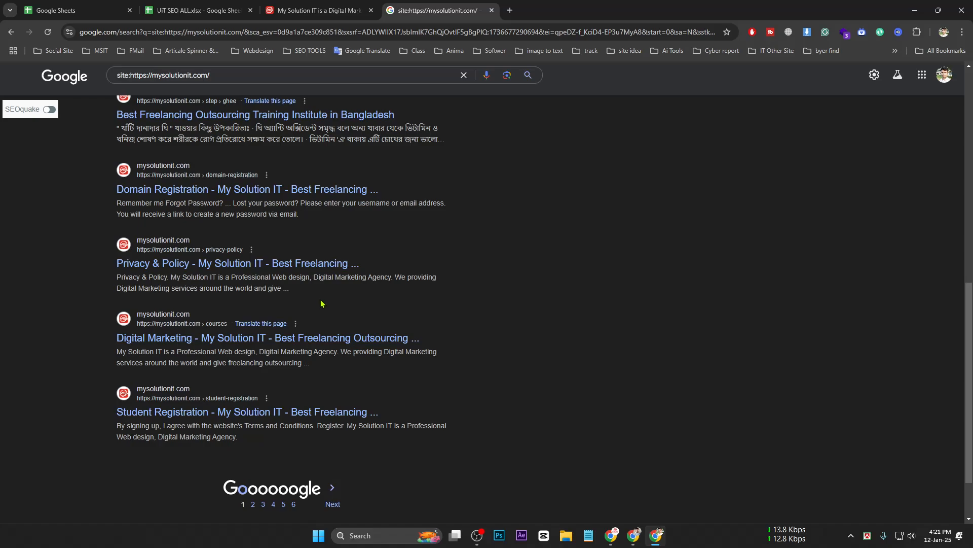
{"action": "scroll", "coordinate": [321, 303], "scroll_direction": "up", "scroll_amount": 6}
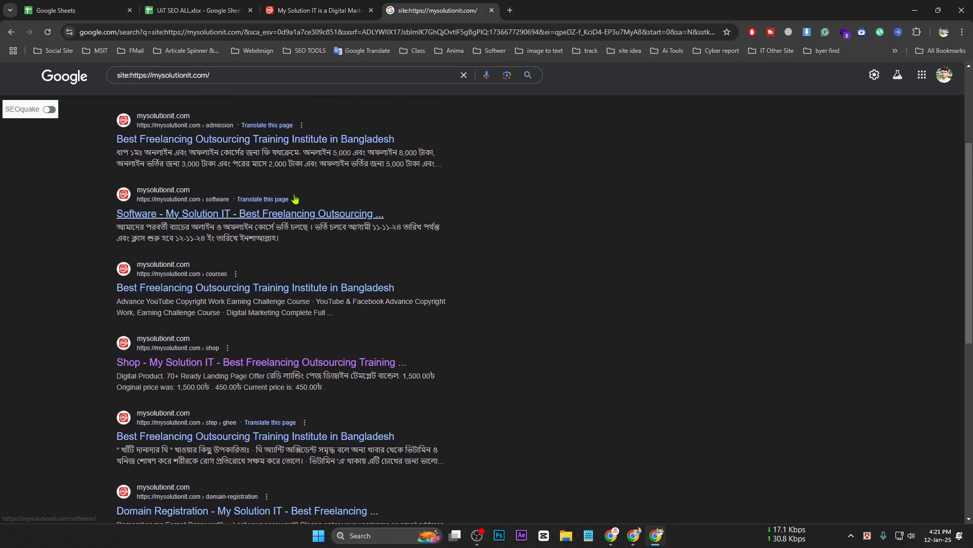
{"action": "scroll", "coordinate": [456, 213], "scroll_direction": "up", "scroll_amount": 3}
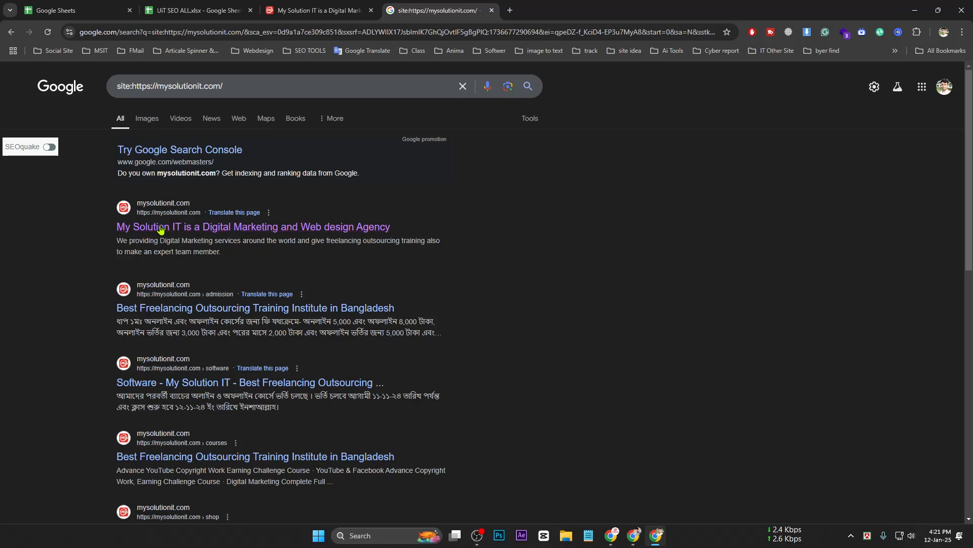
Return to the SEO Audit sheet and inspect the Google indexing answer and the "When did google last visit the website?" check.
{"action": "left_click", "coordinate": [314, 10]}
{"action": "left_click", "coordinate": [226, 5]}
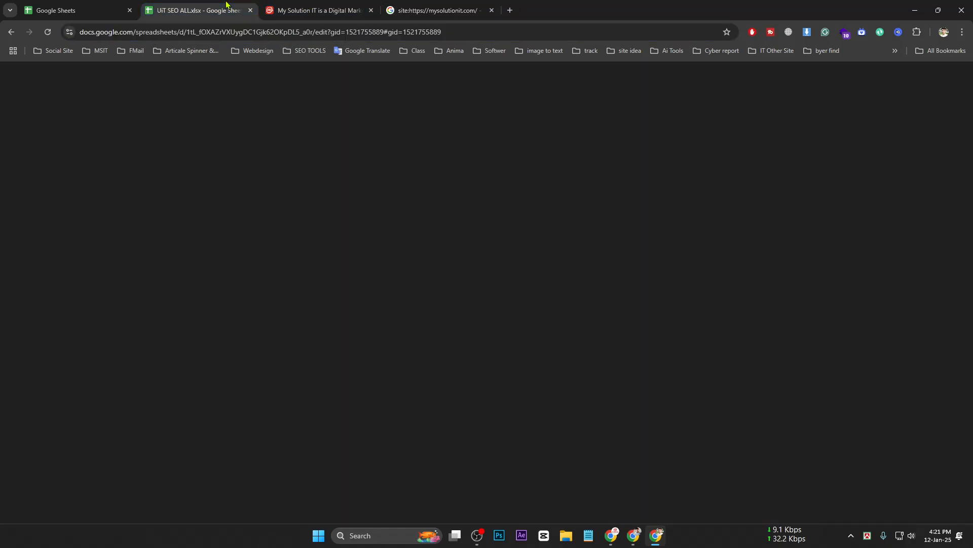
{"action": "left_click", "coordinate": [242, 186]}
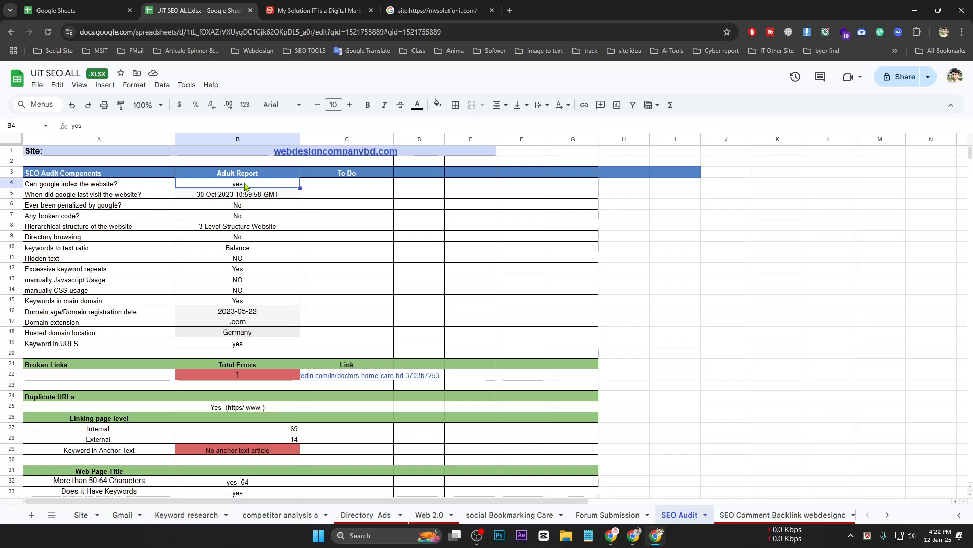
{"action": "left_click", "coordinate": [32, 197]}
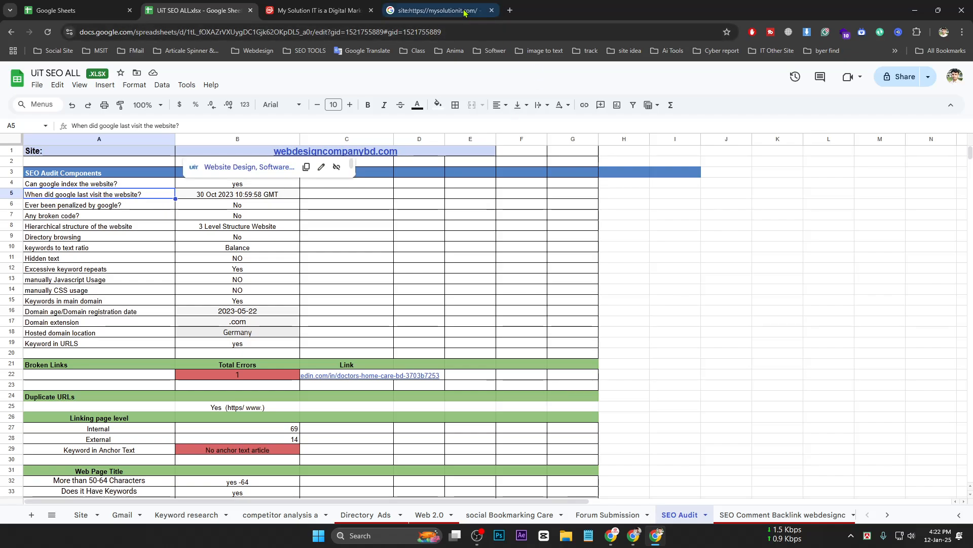
Switch back to the Google site: results and review the mysolutionit.com listings for the last-visit check.
{"action": "left_click", "coordinate": [436, 10]}
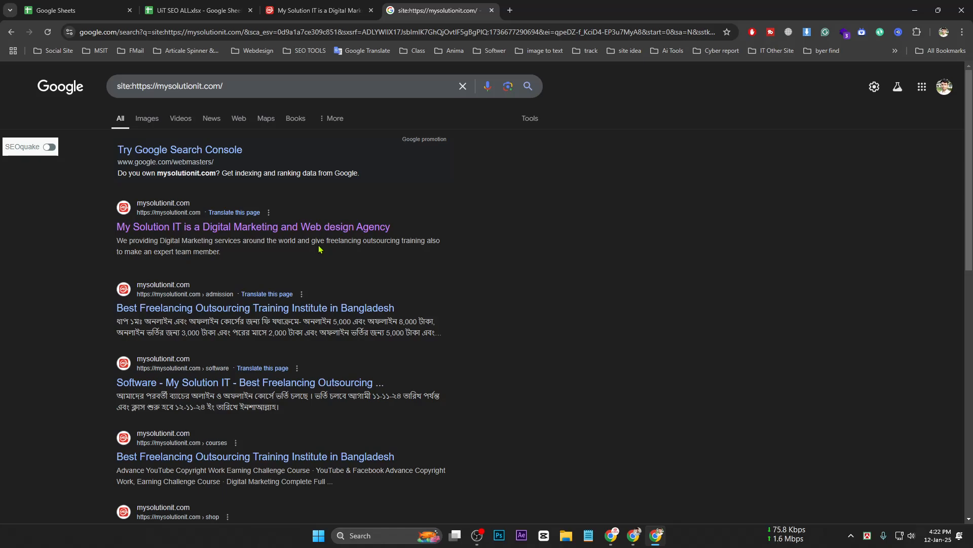
{"action": "scroll", "coordinate": [319, 248], "scroll_direction": "down", "scroll_amount": 5}
{"action": "scroll", "coordinate": [341, 257], "scroll_direction": "up", "scroll_amount": 3}
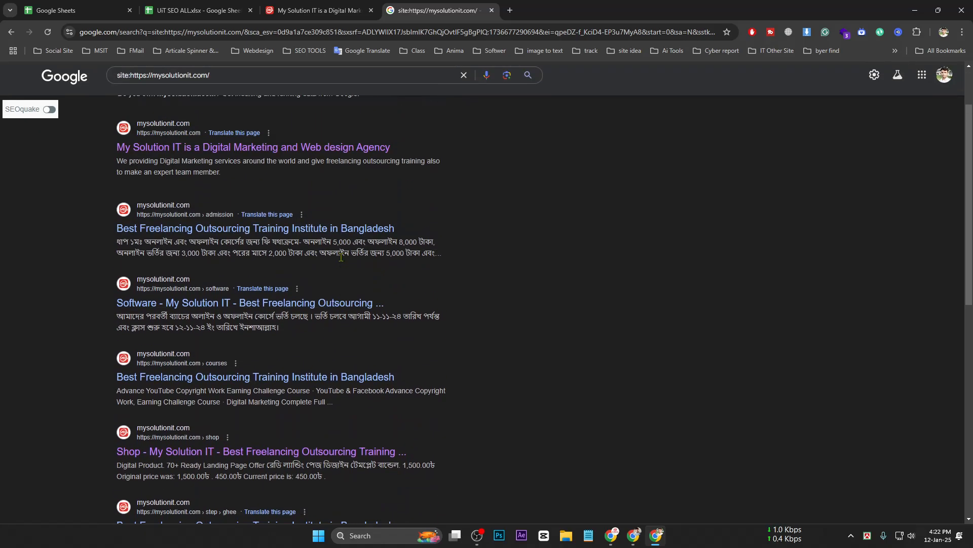
{"action": "scroll", "coordinate": [341, 257], "scroll_direction": "up", "scroll_amount": 2}
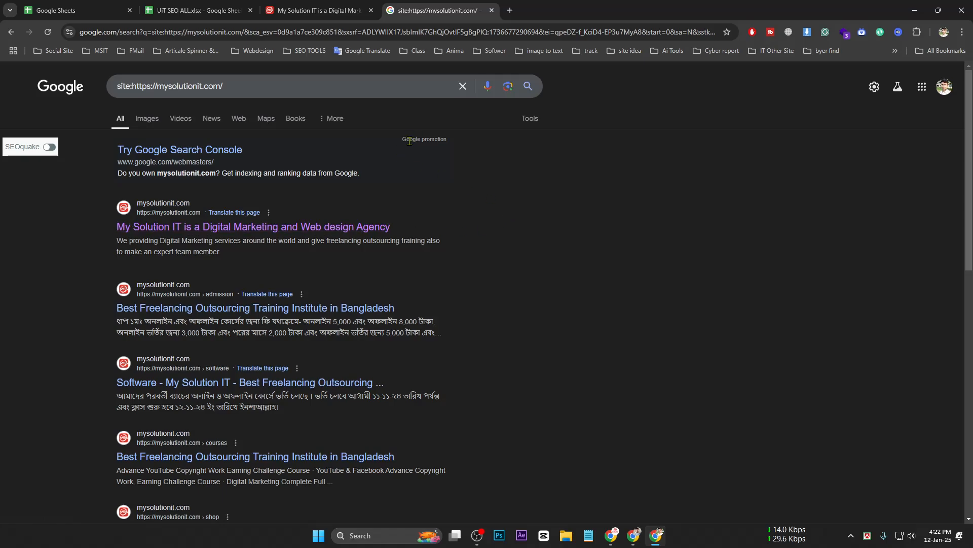
{"action": "left_click", "coordinate": [530, 120]}
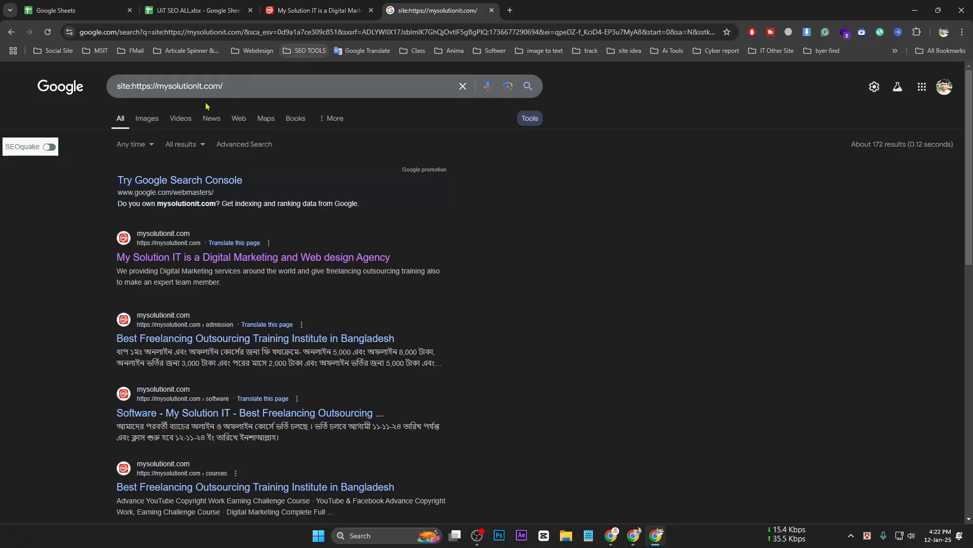
{"action": "left_click_drag", "start_coordinate": [227, 86], "coordinate": [4, 97]}
{"action": "key", "text": "ctrl+c"}
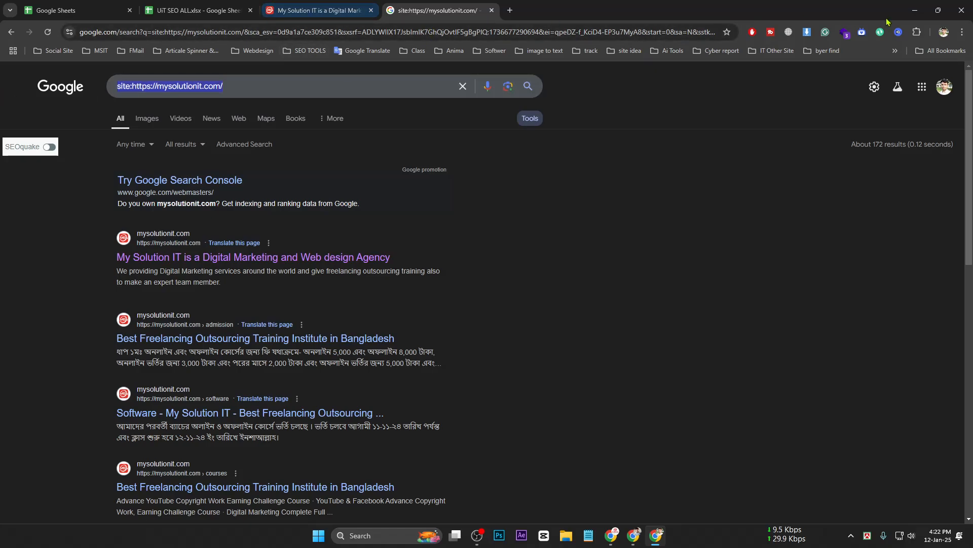
{"action": "left_click", "coordinate": [915, 11]}
{"action": "left_click", "coordinate": [612, 535]}
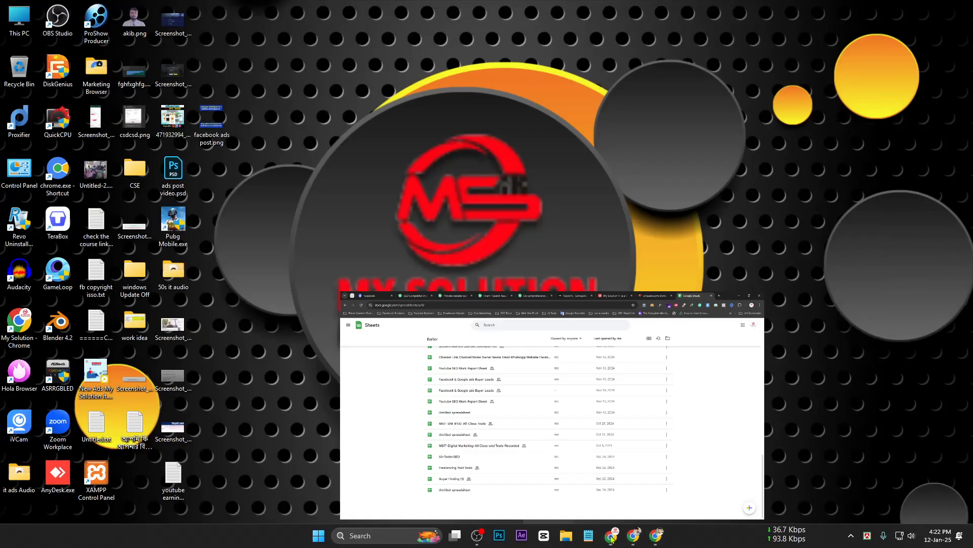
{"action": "left_click", "coordinate": [611, 535]}
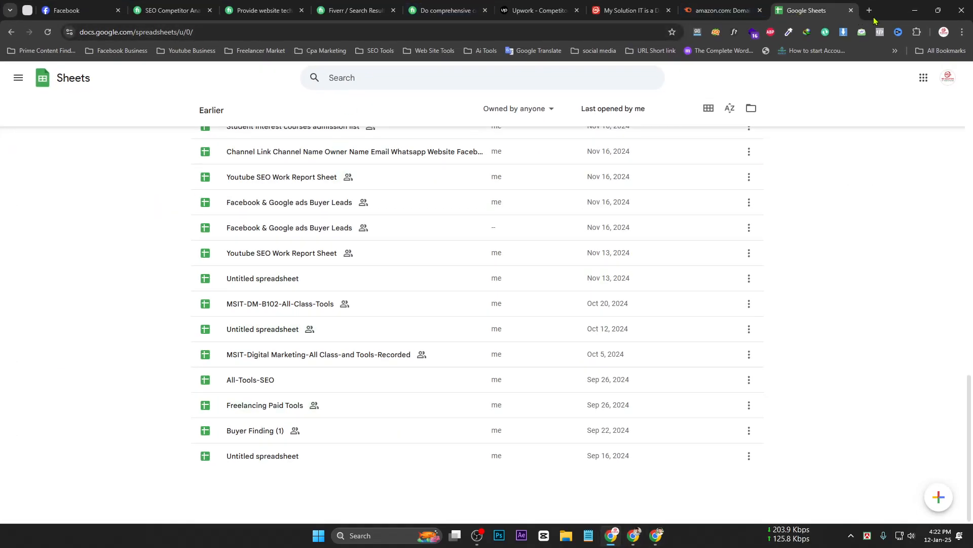
{"action": "key", "text": "ctrl+t"}
{"action": "key", "text": "ctrl+v"}
{"action": "key", "text": "Return"}
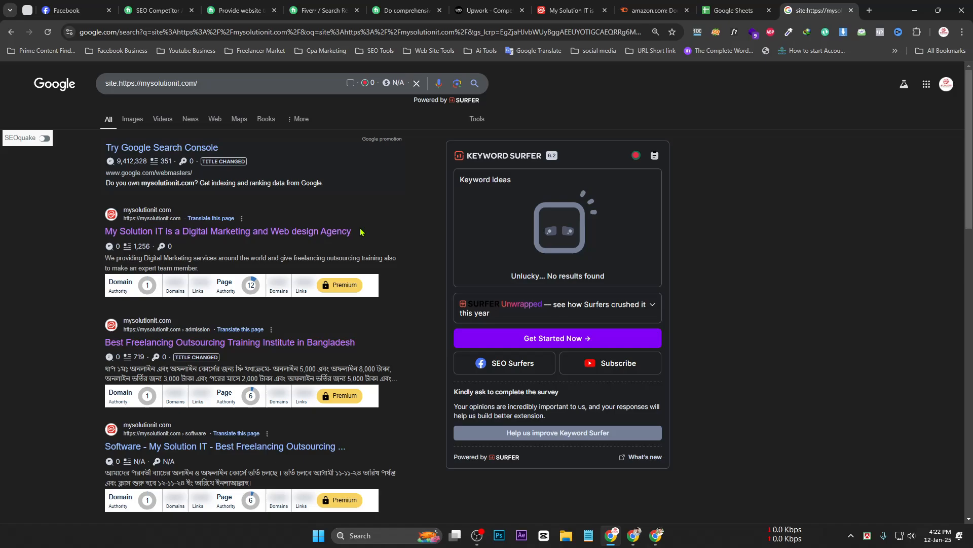
{"action": "scroll", "coordinate": [335, 223], "scroll_direction": "down", "scroll_amount": 1}
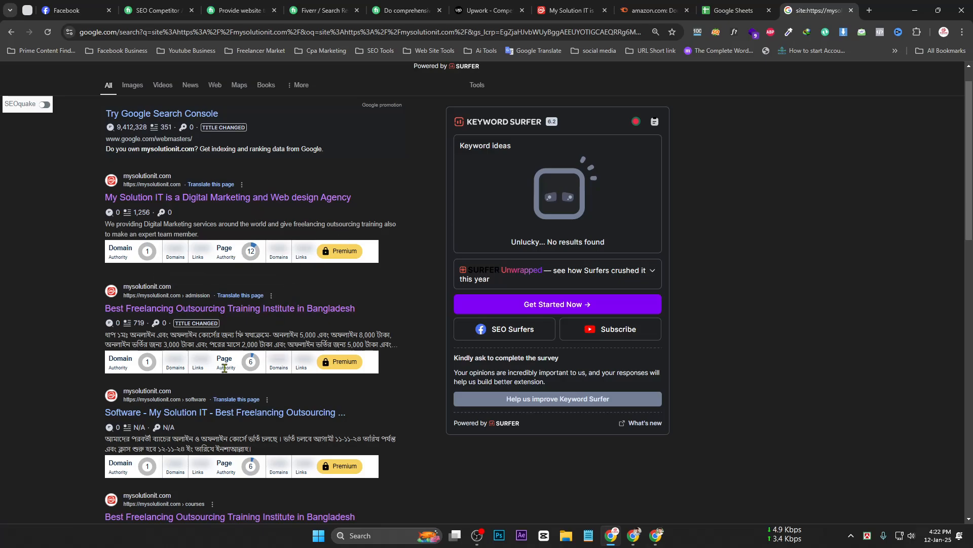
{"action": "scroll", "coordinate": [245, 365], "scroll_direction": "down", "scroll_amount": 3}
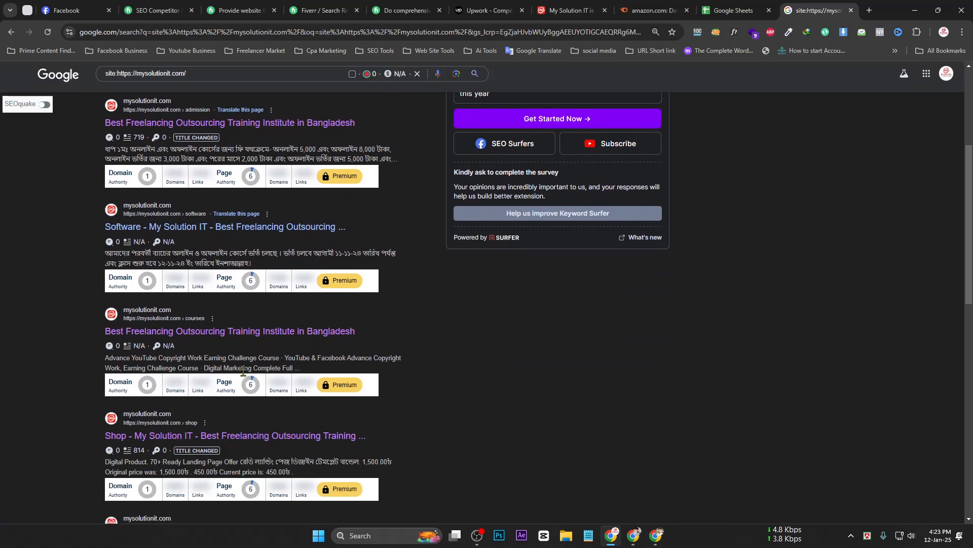
{"action": "scroll", "coordinate": [248, 396], "scroll_direction": "up", "scroll_amount": 4}
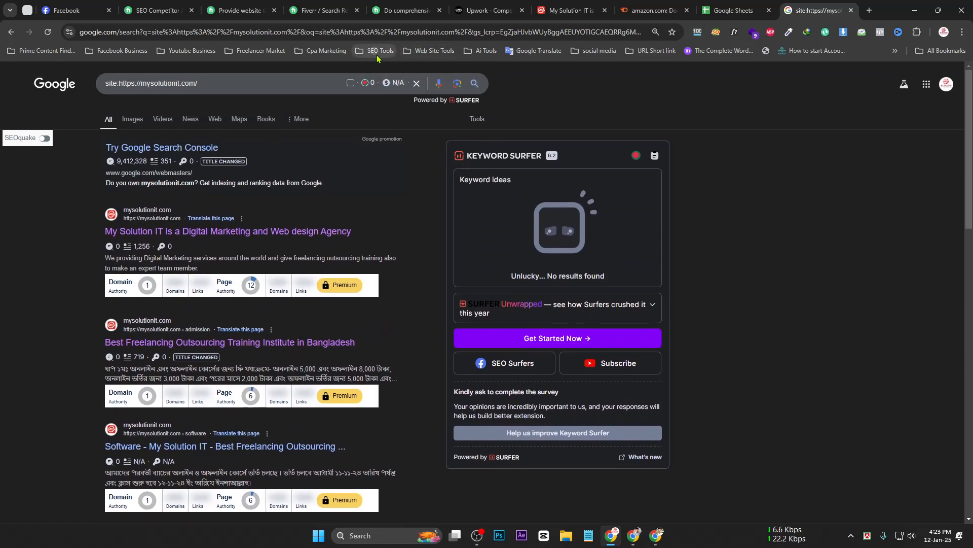
{"action": "left_click", "coordinate": [376, 51]}
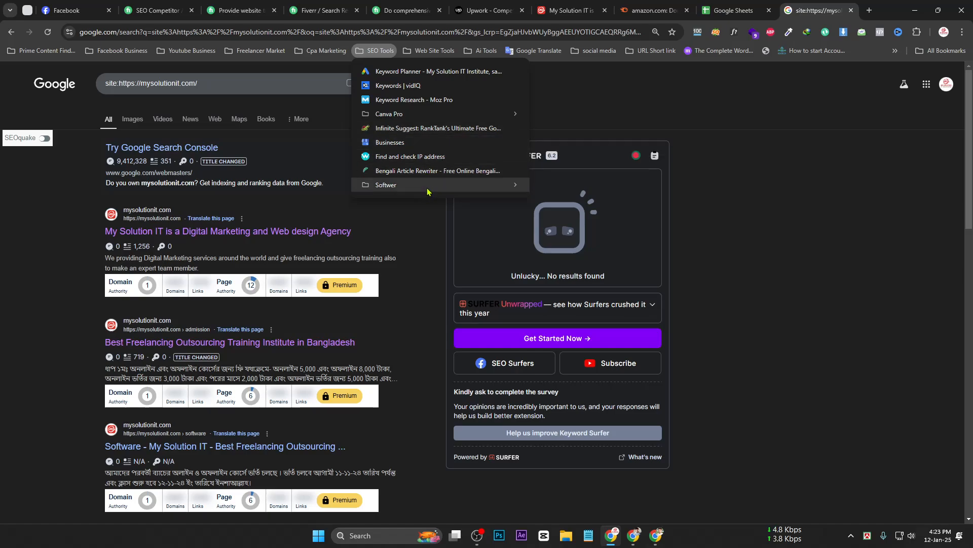
{"action": "mouse_move", "coordinate": [427, 190]}
{"action": "left_click", "coordinate": [872, 102]}
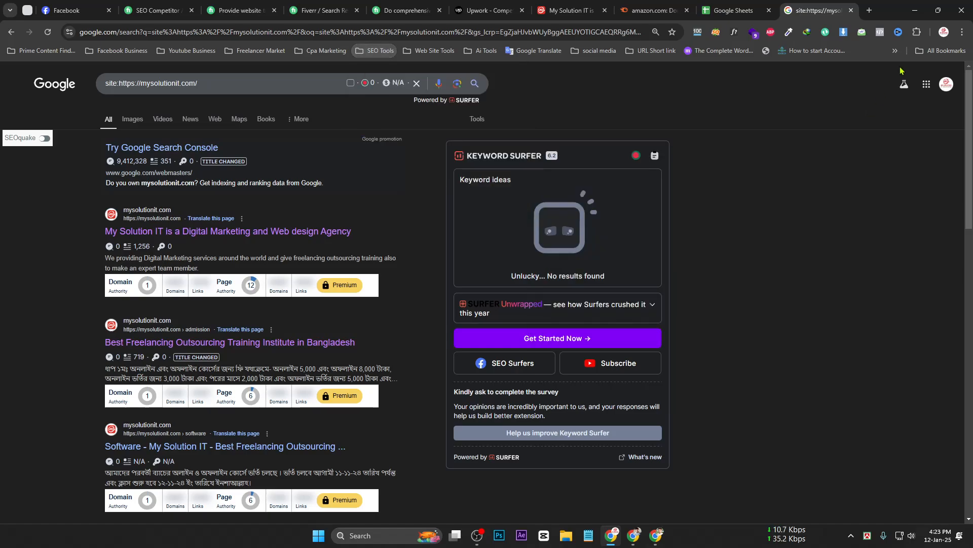
Return to the first Chrome window and load the bookmarked IP Address Lookup and WHOIS Search tools in background tabs.
{"action": "left_click", "coordinate": [915, 12]}
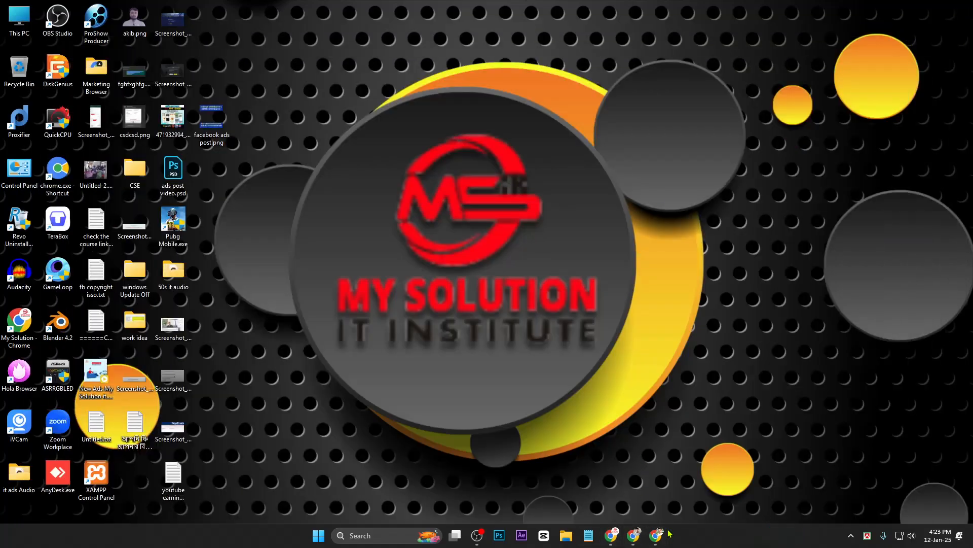
{"action": "key", "text": "alt+Tab"}
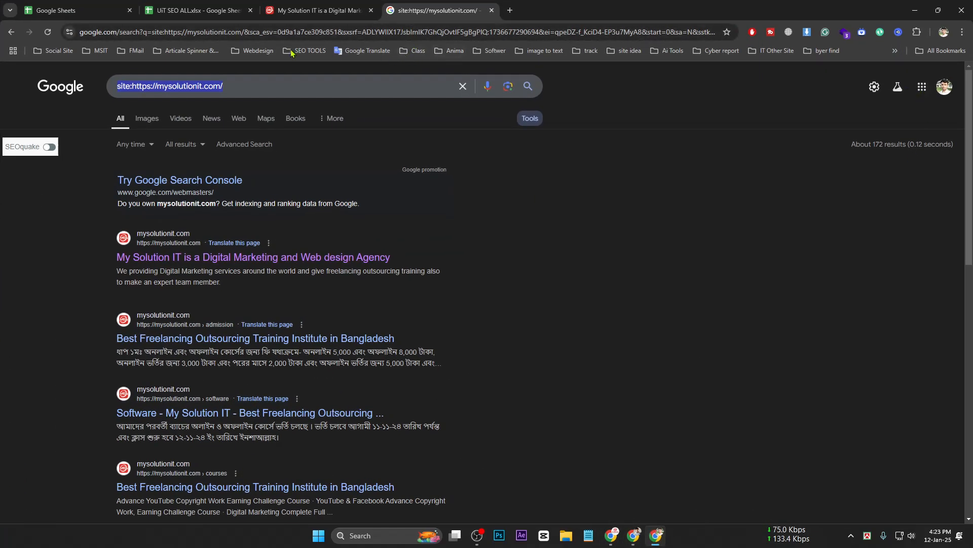
{"action": "left_click", "coordinate": [311, 51]}
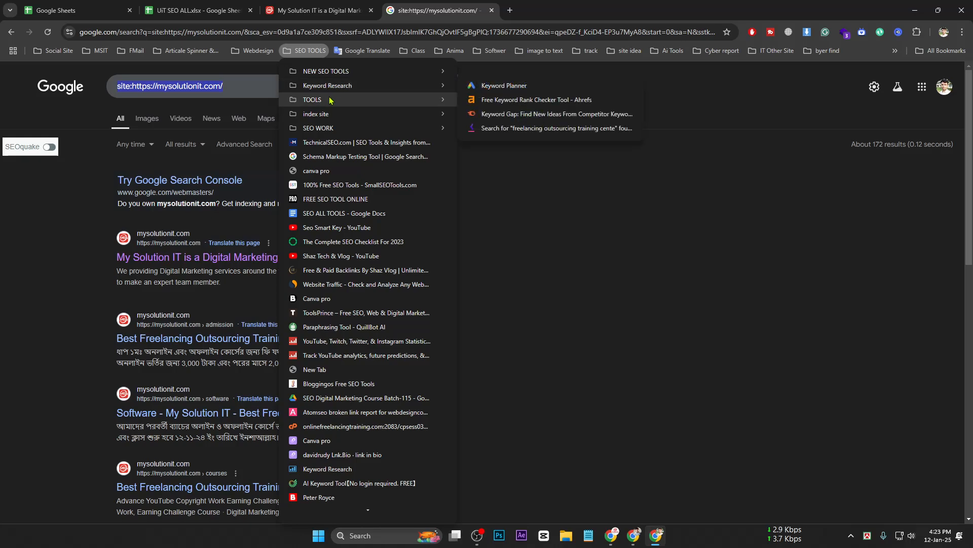
{"action": "mouse_move", "coordinate": [334, 90]}
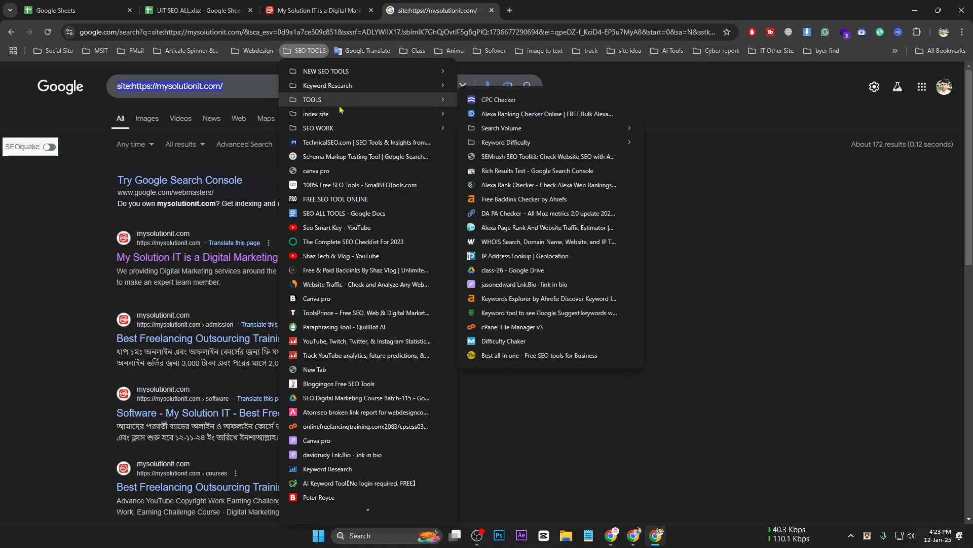
{"action": "mouse_move", "coordinate": [505, 133]}
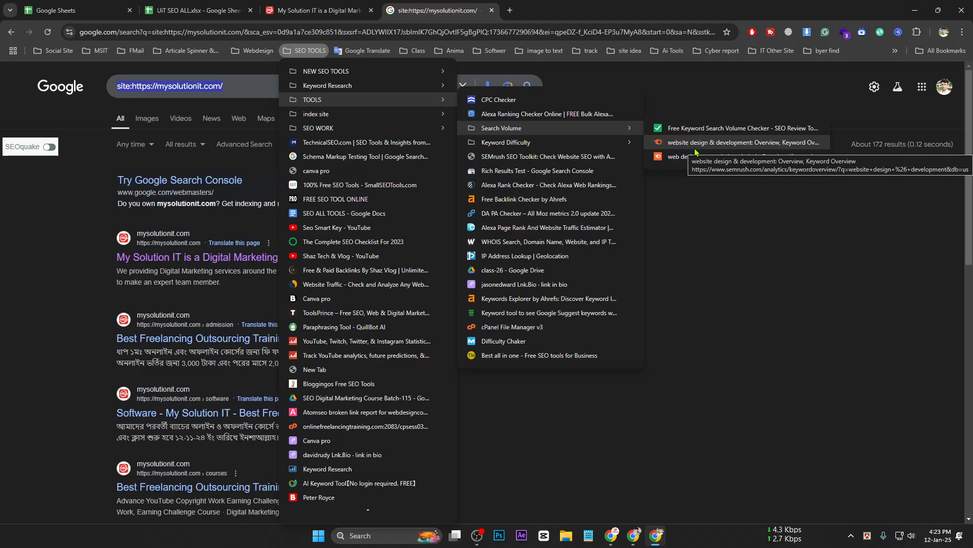
{"action": "mouse_move", "coordinate": [543, 148]}
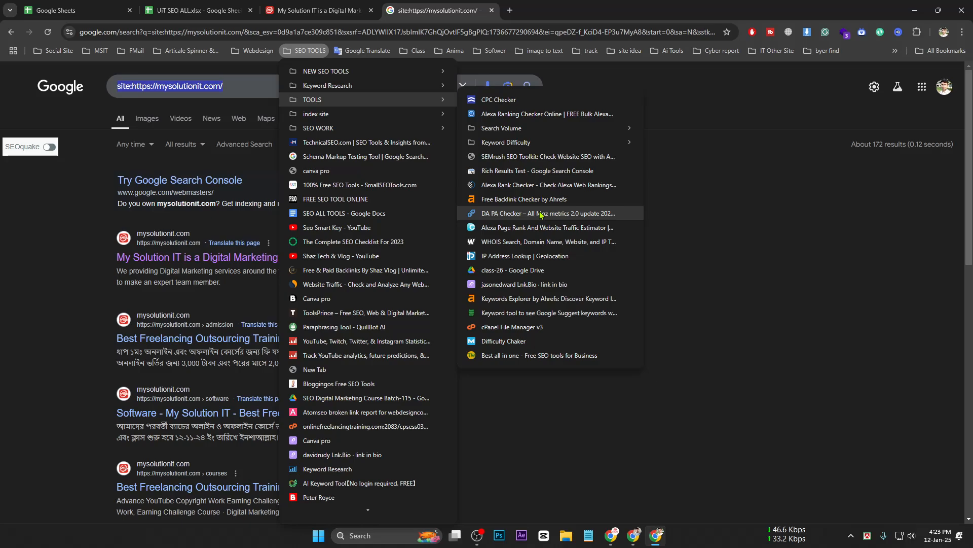
{"action": "middle_click", "coordinate": [533, 257]}
{"action": "middle_click", "coordinate": [530, 242]}
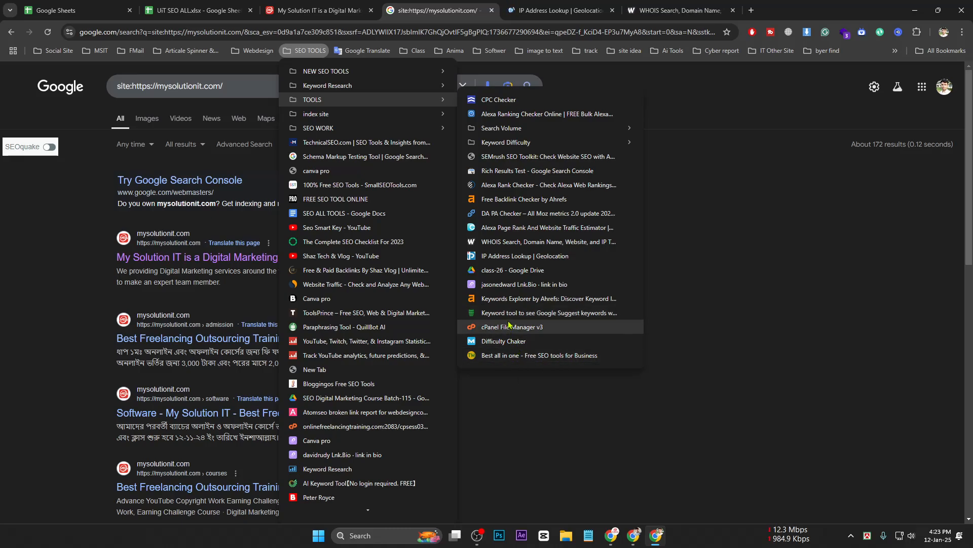
{"action": "middle_click", "coordinate": [502, 256]}
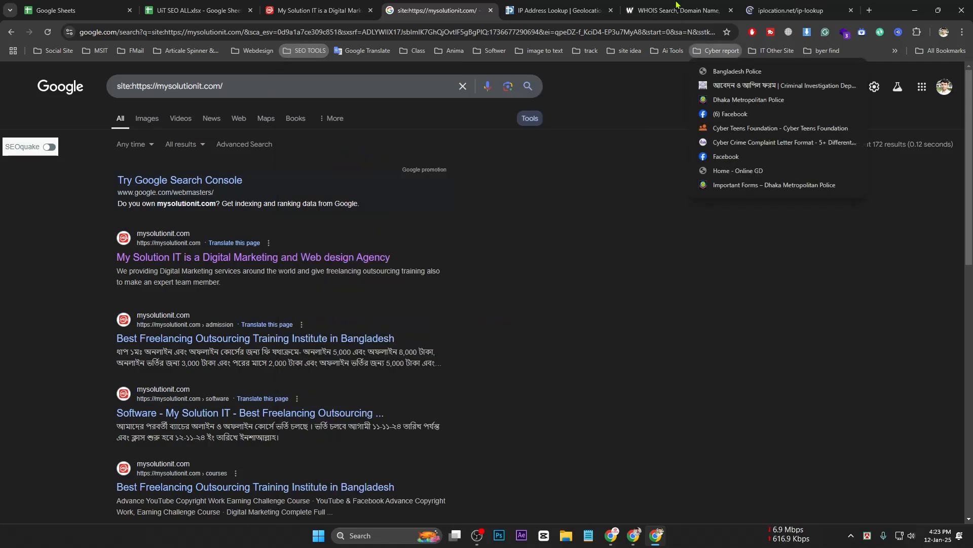
Copy the mysolutionit.com address from its site tab and look it up in the iplocation.net IP Location Finder.
{"action": "left_click", "coordinate": [659, 10]}
{"action": "left_click", "coordinate": [599, 10]}
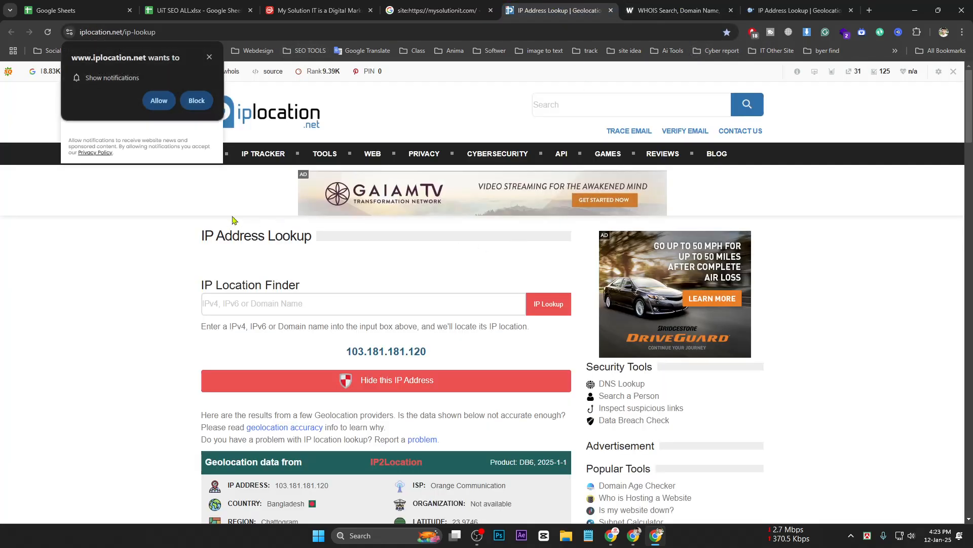
{"action": "left_click", "coordinate": [209, 57]}
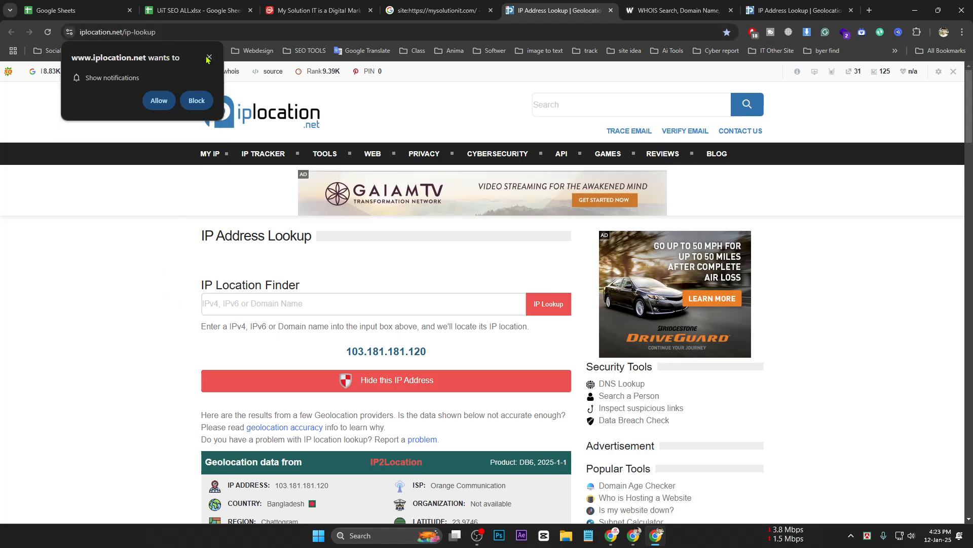
{"action": "left_click", "coordinate": [290, 11]}
{"action": "key", "text": "ctrl+c"}
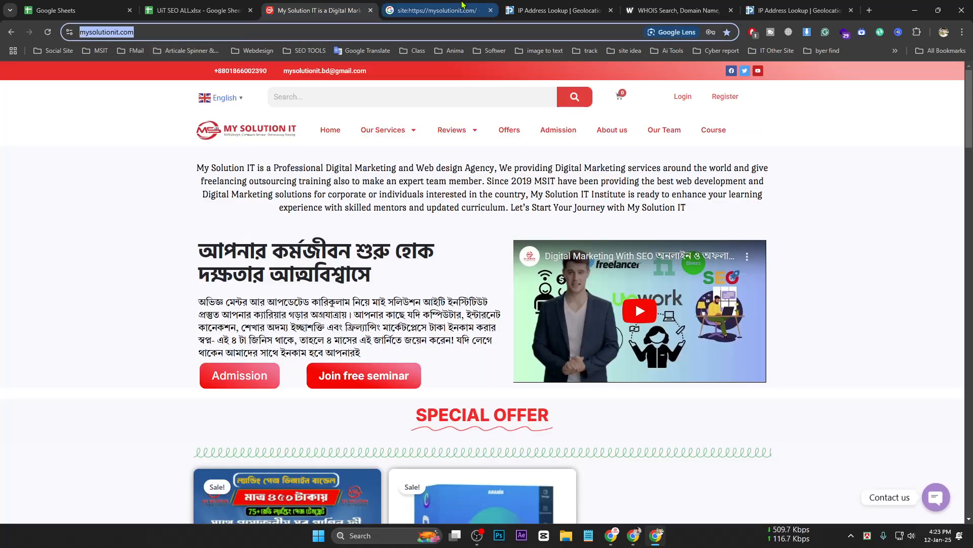
{"action": "left_click", "coordinate": [436, 11]}
{"action": "left_click", "coordinate": [557, 10]}
{"action": "left_click", "coordinate": [270, 299]}
{"action": "key", "text": "ctrl+v"}
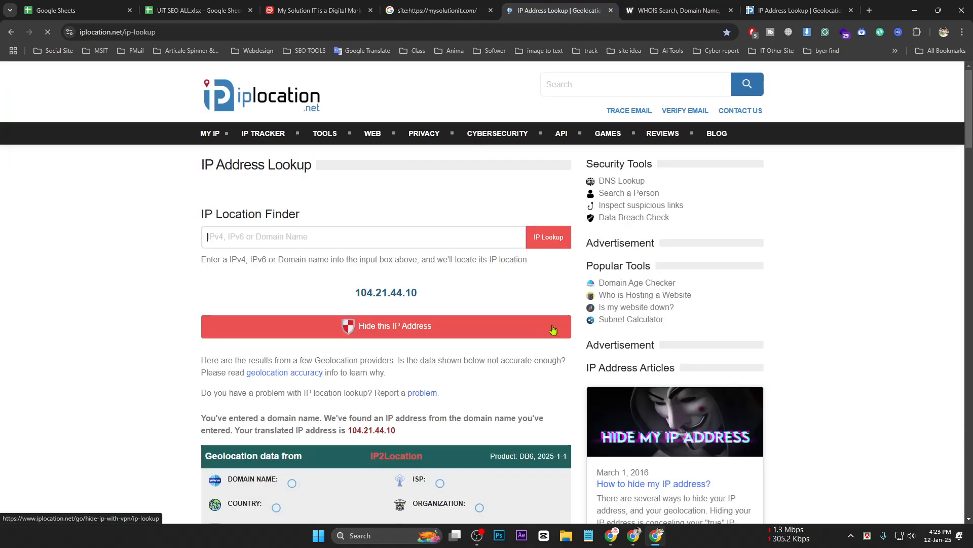
Examine the geolocation data that each provider lists for mysolutionit.com, including IP address, country, city and ISP.
{"action": "scroll", "coordinate": [742, 309], "scroll_direction": "down", "scroll_amount": 8}
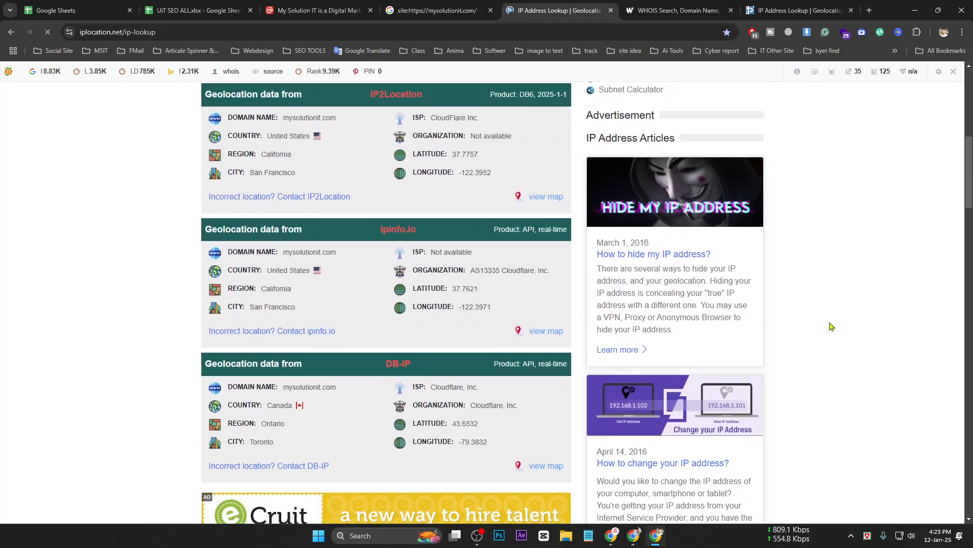
{"action": "scroll", "coordinate": [832, 326], "scroll_direction": "up", "scroll_amount": 3}
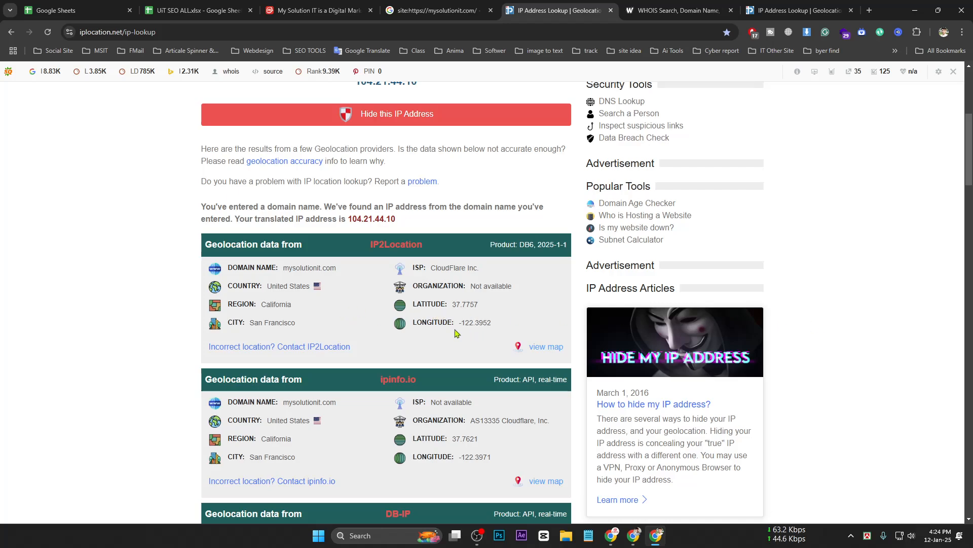
{"action": "scroll", "coordinate": [455, 333], "scroll_direction": "down", "scroll_amount": 1}
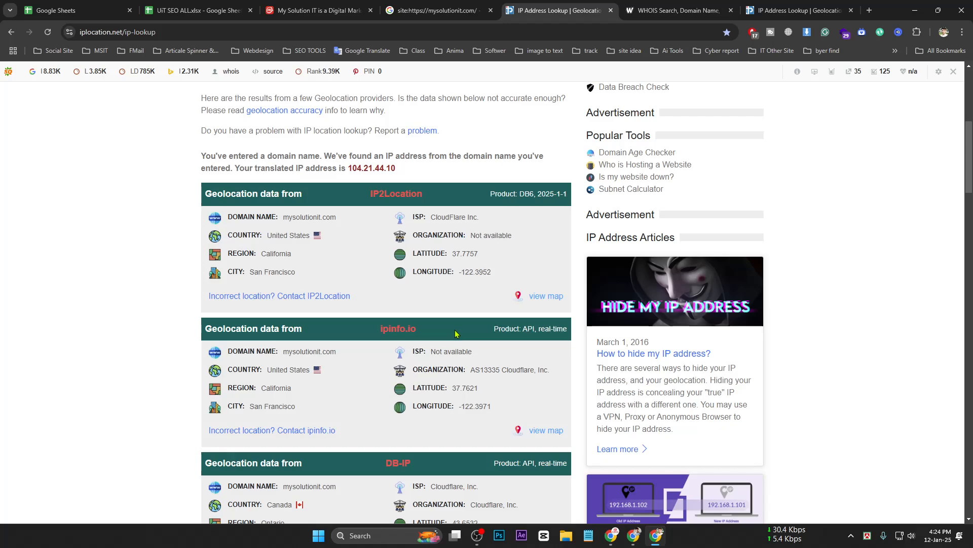
{"action": "scroll", "coordinate": [455, 333], "scroll_direction": "down", "scroll_amount": 3}
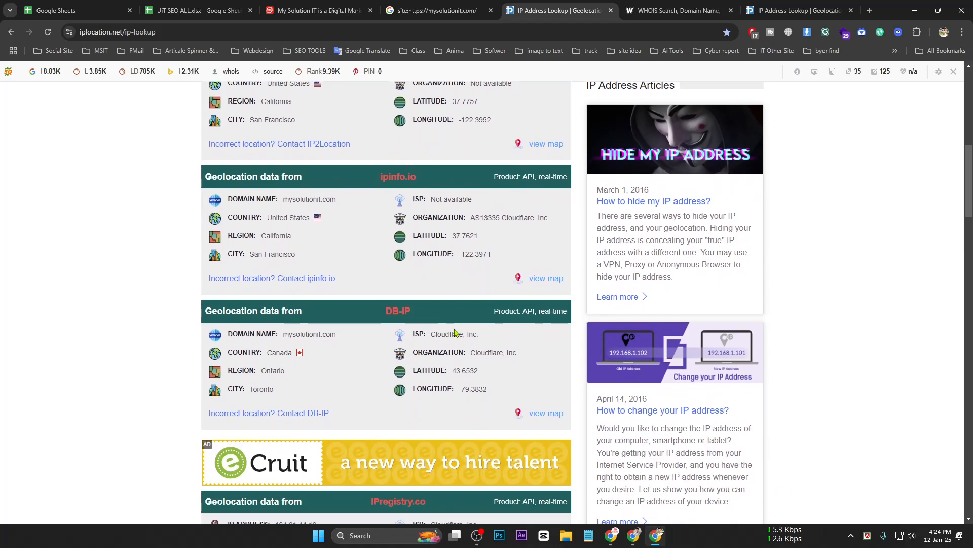
{"action": "scroll", "coordinate": [456, 334], "scroll_direction": "down", "scroll_amount": 2}
{"action": "scroll", "coordinate": [455, 333], "scroll_direction": "down", "scroll_amount": 1}
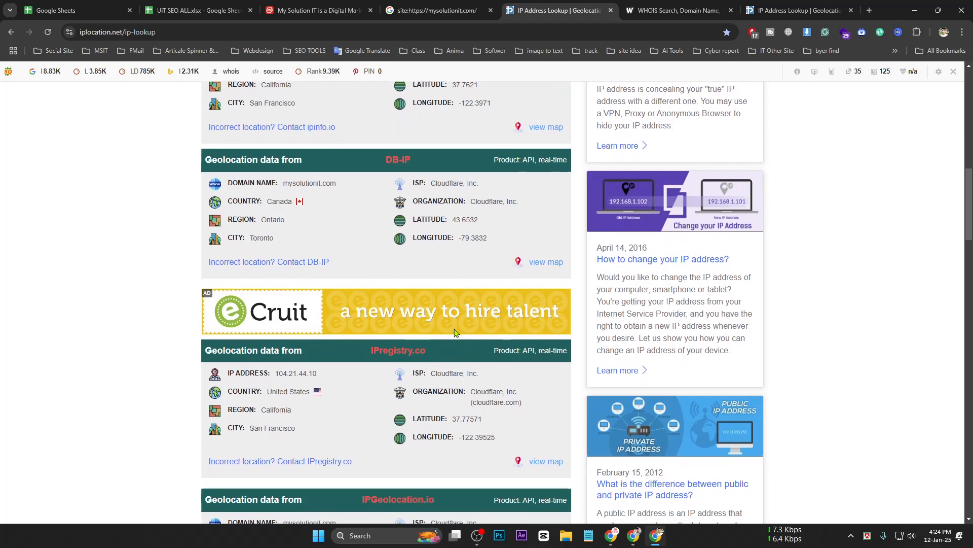
{"action": "scroll", "coordinate": [455, 333], "scroll_direction": "down", "scroll_amount": 1}
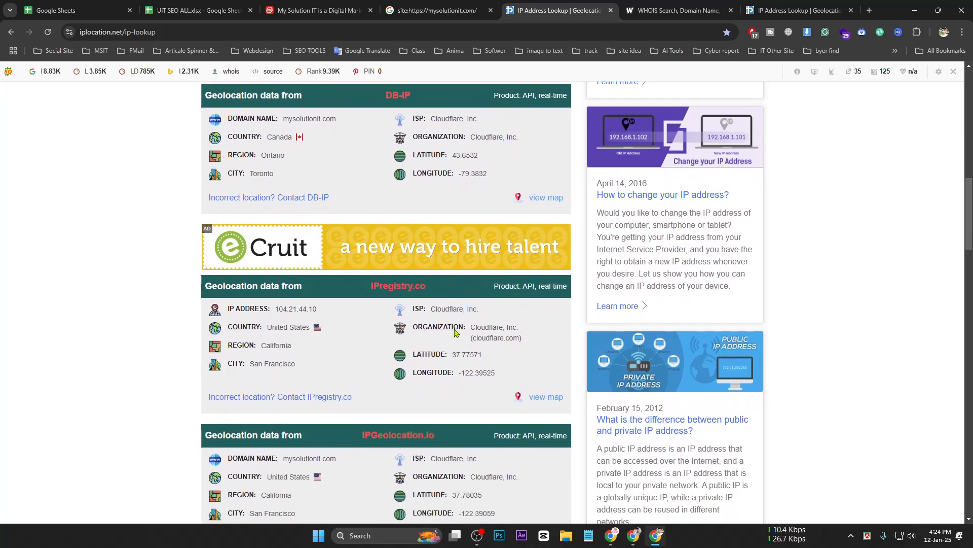
{"action": "scroll", "coordinate": [455, 333], "scroll_direction": "down", "scroll_amount": 4}
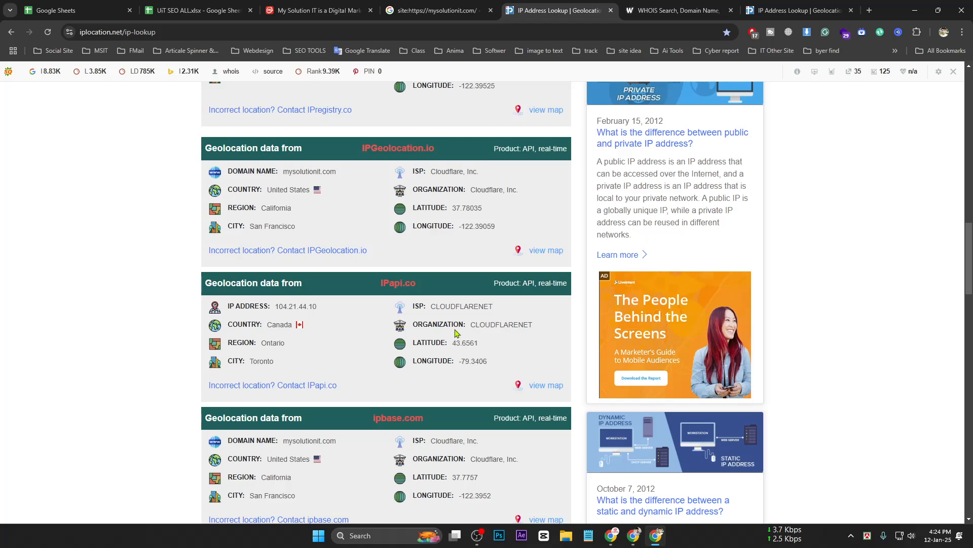
{"action": "scroll", "coordinate": [455, 333], "scroll_direction": "down", "scroll_amount": 10}
Run a WHOIS search for mysolutionit.com on who.is.
{"action": "left_click", "coordinate": [674, 5]}
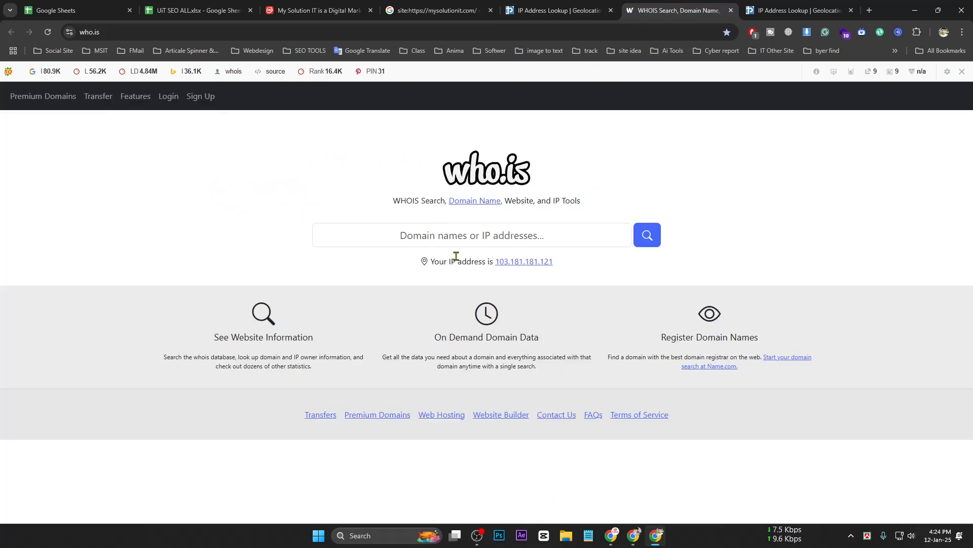
{"action": "key", "text": "ctrl+v"}
{"action": "left_click", "coordinate": [647, 240]}
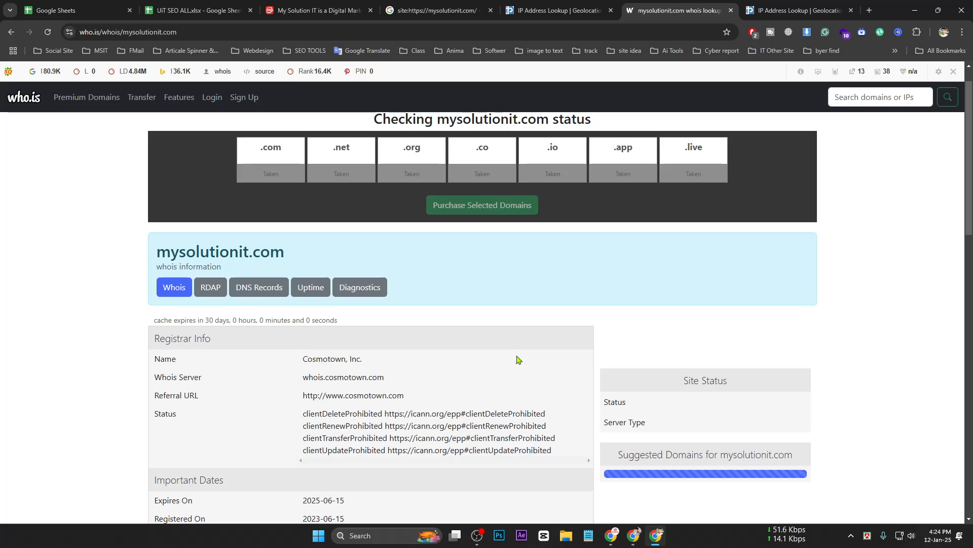
Inspect the registrar info and important dates in the mysolutionit.com WHOIS record, highlighting the expiry date.
{"action": "scroll", "coordinate": [518, 360], "scroll_direction": "down", "scroll_amount": 1}
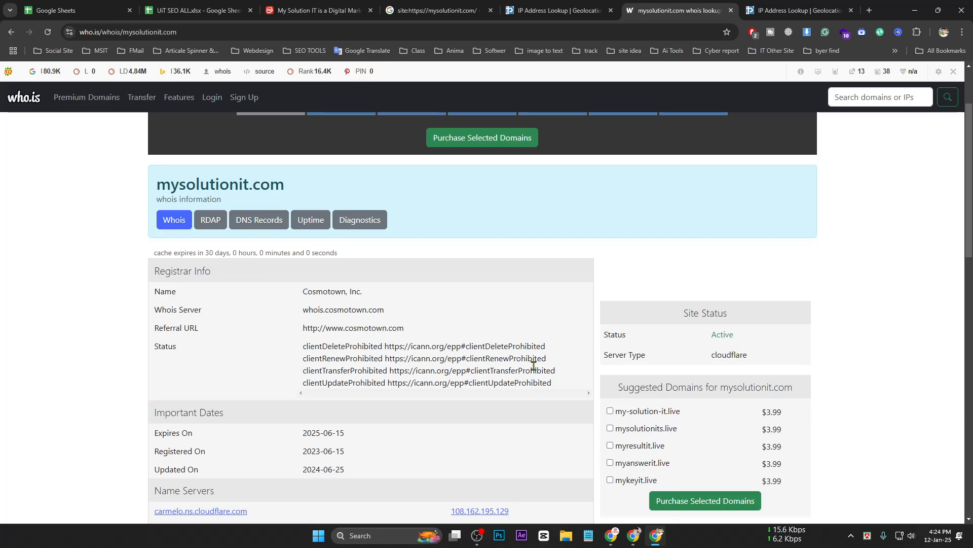
{"action": "scroll", "coordinate": [527, 320], "scroll_direction": "down", "scroll_amount": 1}
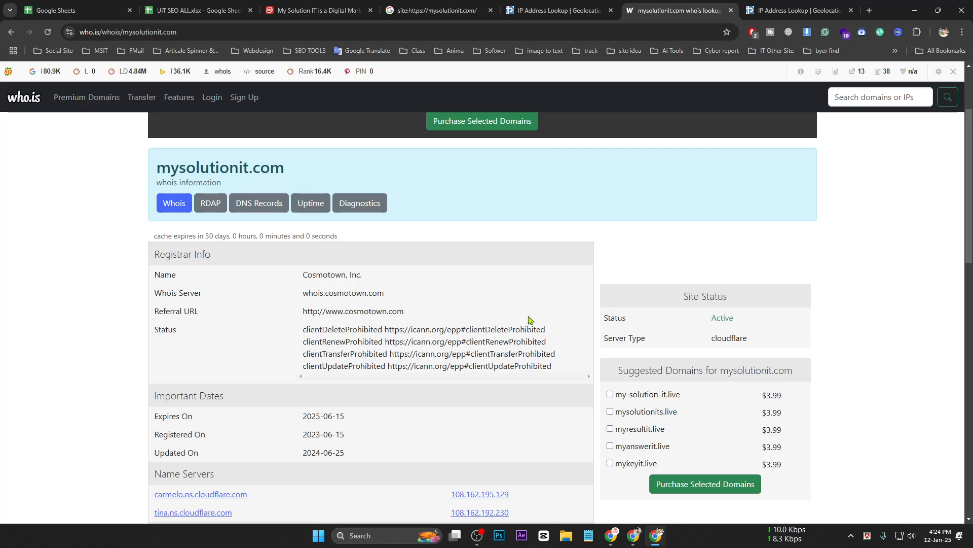
{"action": "scroll", "coordinate": [528, 320], "scroll_direction": "down", "scroll_amount": 2}
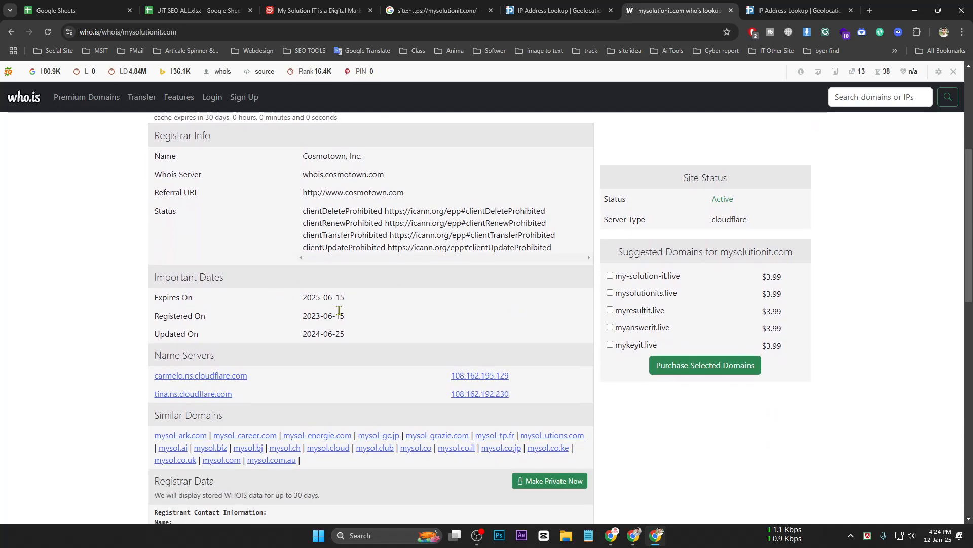
{"action": "mouse_move", "coordinate": [304, 299]}
{"action": "left_mouse_down"}
{"action": "mouse_move", "coordinate": [355, 300]}
{"action": "mouse_move", "coordinate": [309, 298]}
{"action": "left_mouse_up"}
{"action": "left_click", "coordinate": [354, 300]}
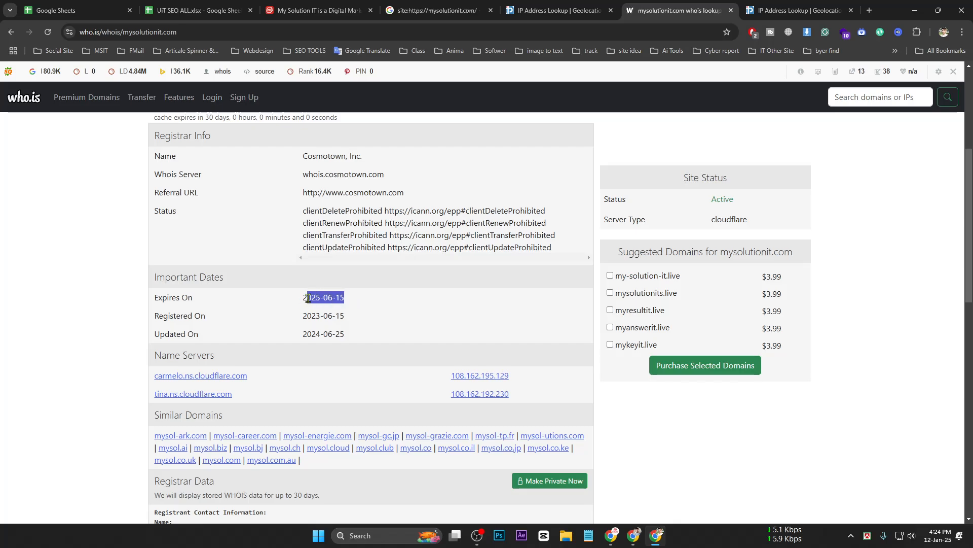
Examine the Important Dates in the mysolutionit.com WHOIS record, highlighting the domain's expiry date.
{"action": "left_click", "coordinate": [364, 310]}
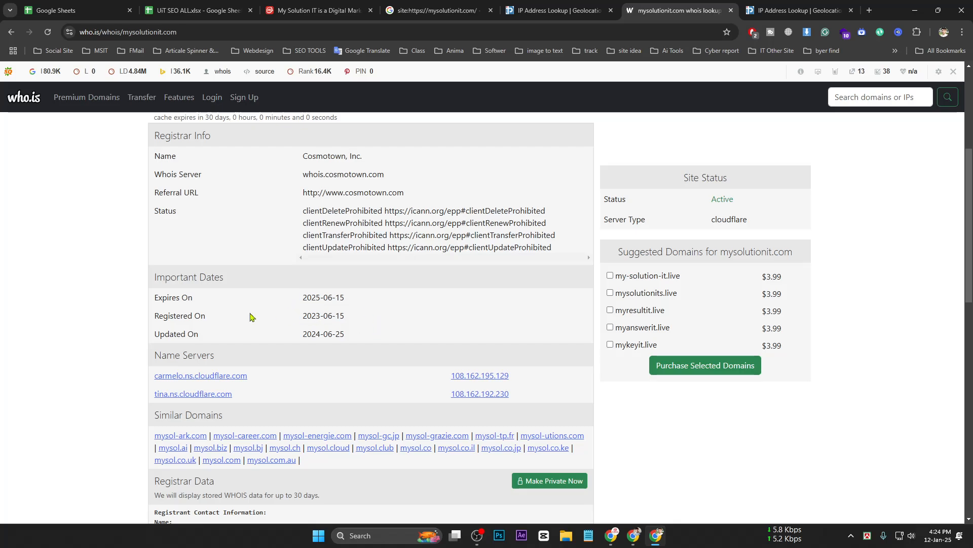
{"action": "left_click_drag", "start_coordinate": [196, 276], "coordinate": [223, 278]}
{"action": "left_click", "coordinate": [369, 307]}
{"action": "left_click_drag", "start_coordinate": [159, 298], "coordinate": [376, 302]}
{"action": "left_click", "coordinate": [297, 307]}
{"action": "left_click", "coordinate": [350, 304]}
{"action": "triple_click", "coordinate": [244, 282]}
{"action": "left_click", "coordinate": [326, 285]}
{"action": "triple_click", "coordinate": [332, 303]}
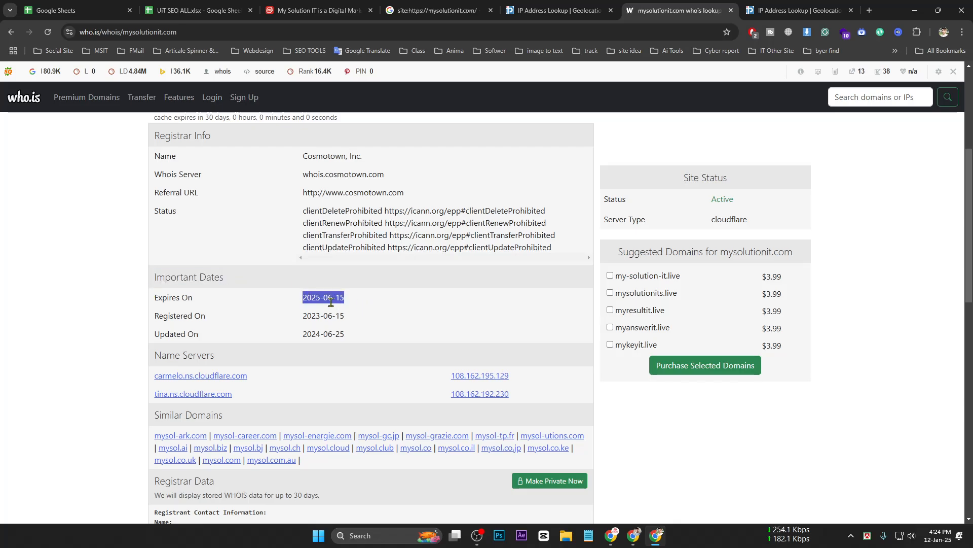
{"action": "left_click", "coordinate": [311, 309]}
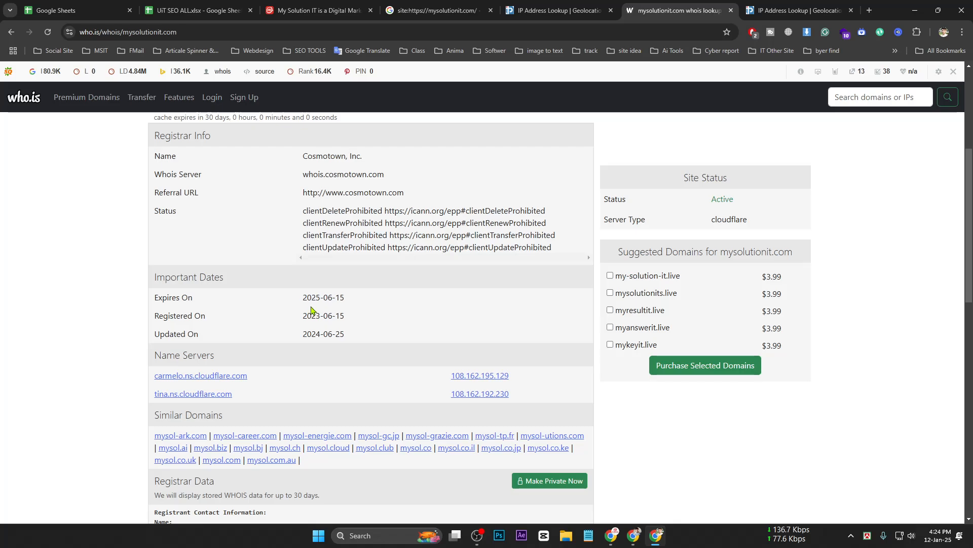
{"action": "left_click", "coordinate": [344, 299]}
{"action": "left_click_drag", "start_coordinate": [311, 298], "coordinate": [274, 299]}
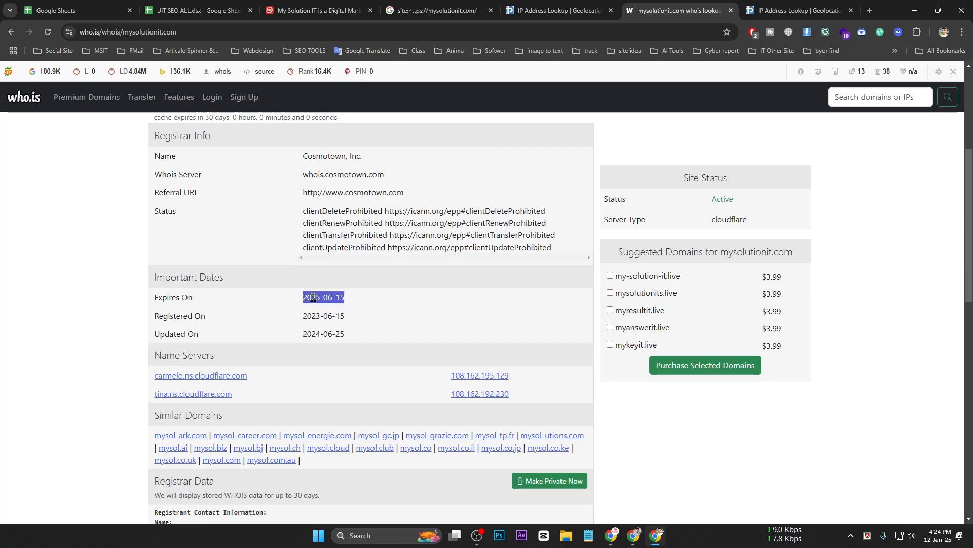
{"action": "scroll", "coordinate": [400, 268], "scroll_direction": "down", "scroll_amount": 1}
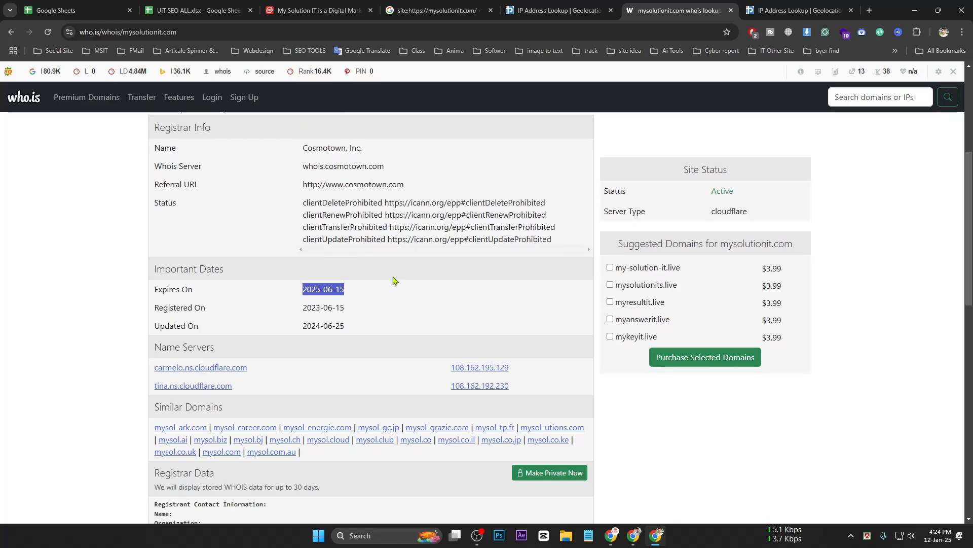
Look through the geolocation results on the second iplocation.net IP Address Lookup page, and close that page.
{"action": "left_click", "coordinate": [772, 5]}
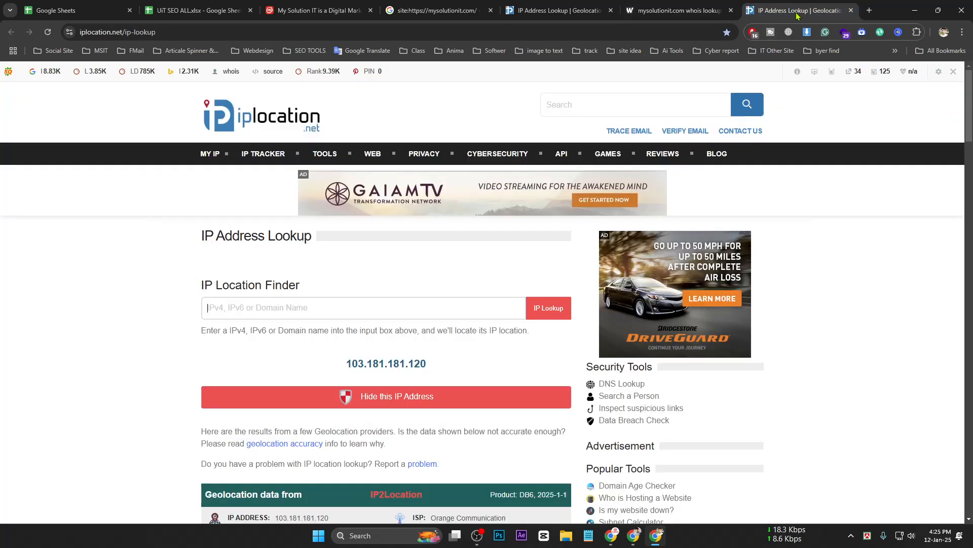
{"action": "scroll", "coordinate": [294, 310], "scroll_direction": "down", "scroll_amount": 6}
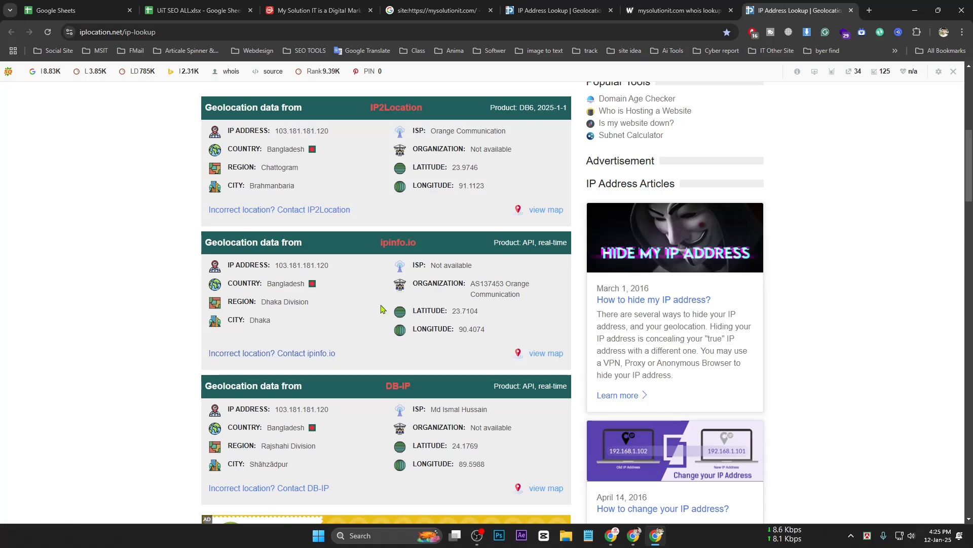
{"action": "scroll", "coordinate": [406, 354], "scroll_direction": "down", "scroll_amount": 8}
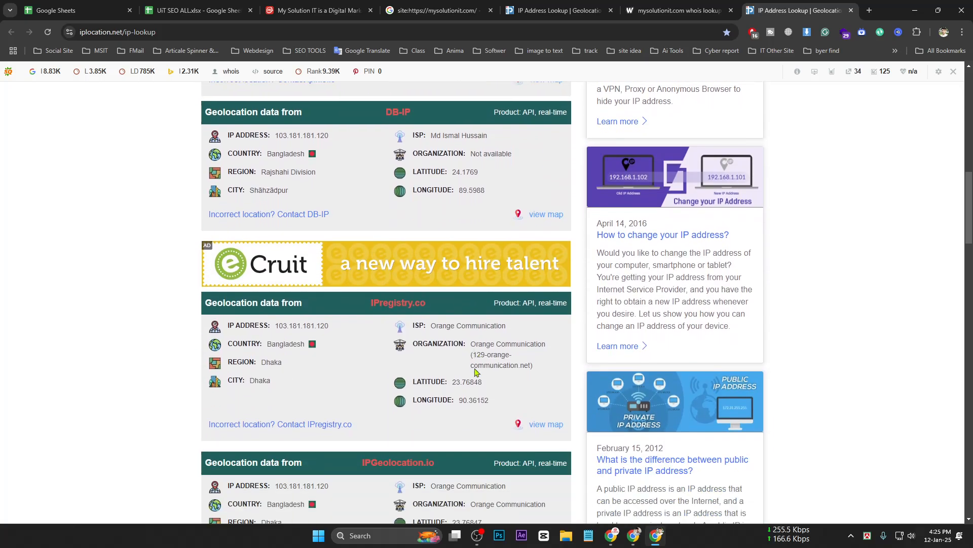
{"action": "scroll", "coordinate": [427, 440], "scroll_direction": "up", "scroll_amount": 16}
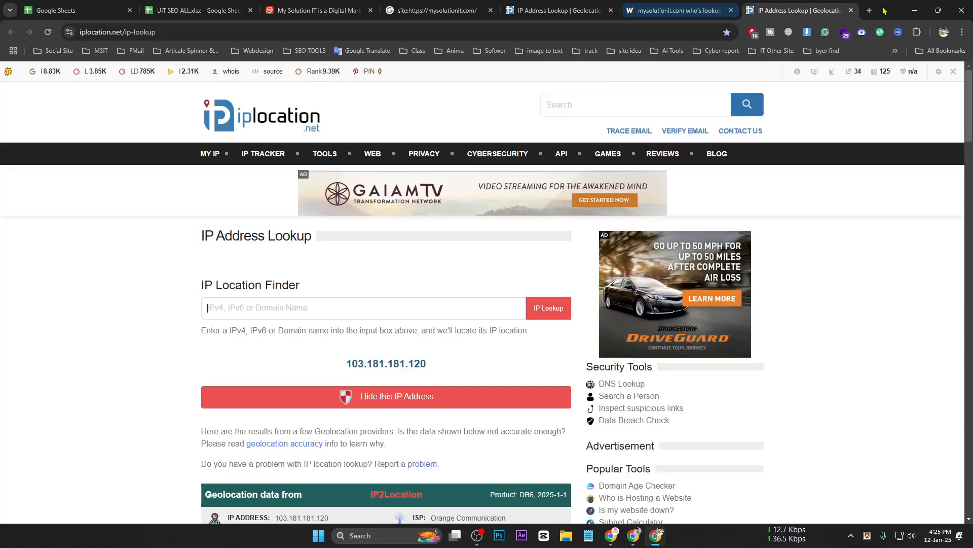
{"action": "left_click", "coordinate": [853, 12]}
Copy a screenshot of the SEO Audit sheet in UiT SEO ALL, covering the Site row through the Web Page Title heading.
{"action": "left_click", "coordinate": [198, 10]}
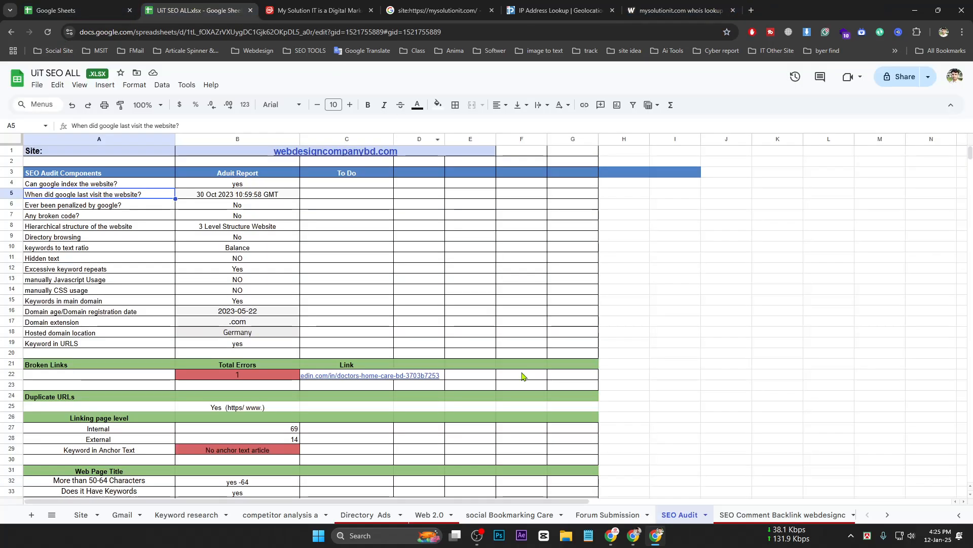
{"action": "left_click", "coordinate": [142, 207]}
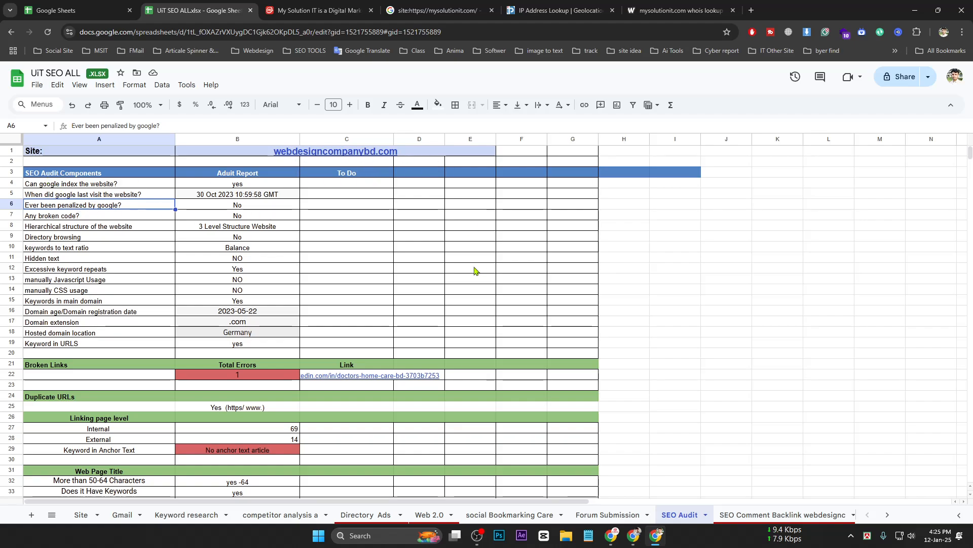
{"action": "key", "text": "Print"}
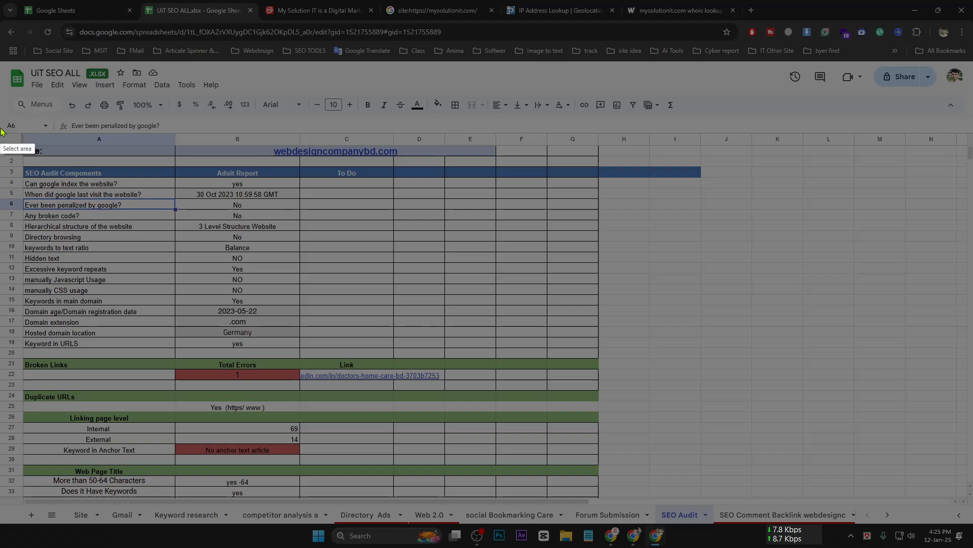
{"action": "left_click_drag", "start_coordinate": [9, 127], "coordinate": [646, 478]}
{"action": "left_click", "coordinate": [610, 488]}
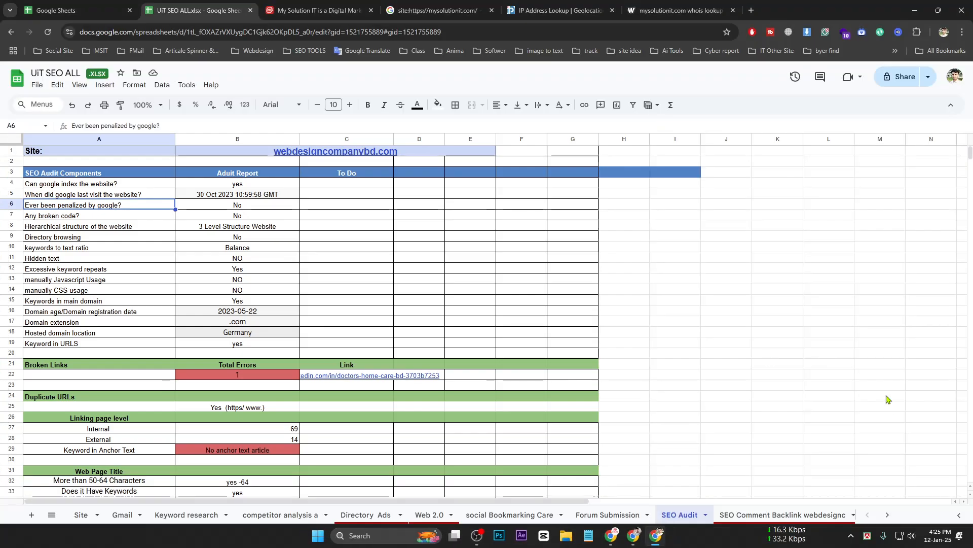
Start a new post in the My Solution IT Student CLUB Facebook group and paste the SEO Audit screenshot into it.
{"action": "left_click", "coordinate": [656, 536]}
{"action": "left_click", "coordinate": [657, 535]}
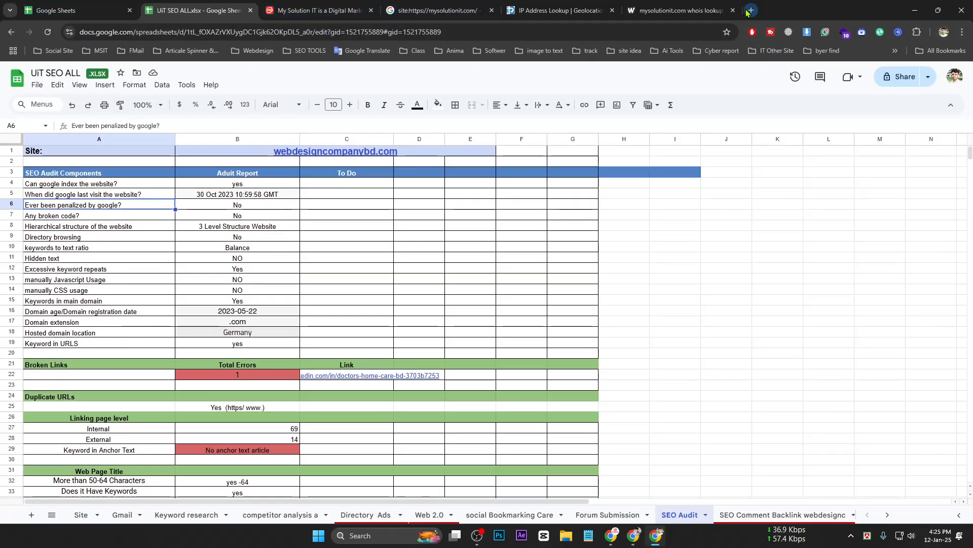
{"action": "left_click", "coordinate": [633, 535]}
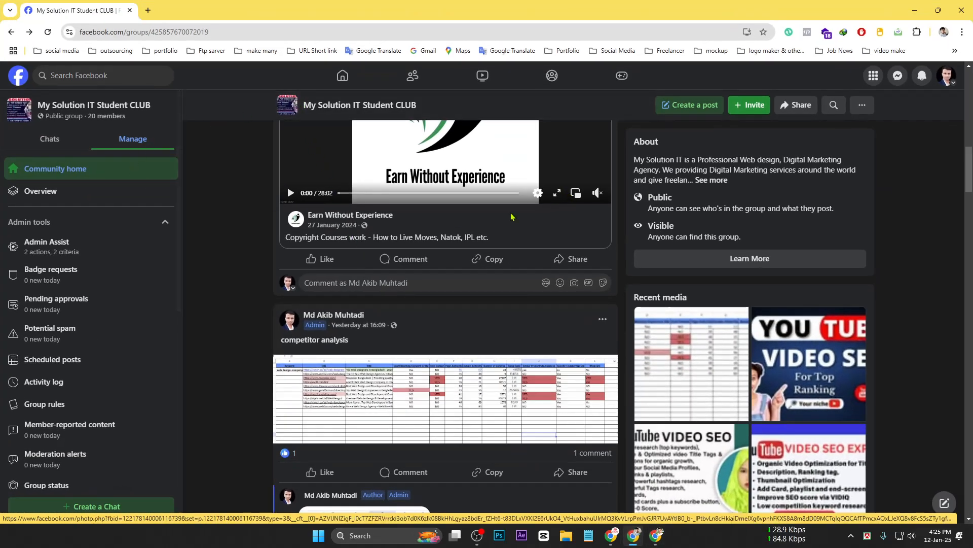
{"action": "scroll", "coordinate": [406, 314], "scroll_direction": "up", "scroll_amount": 10}
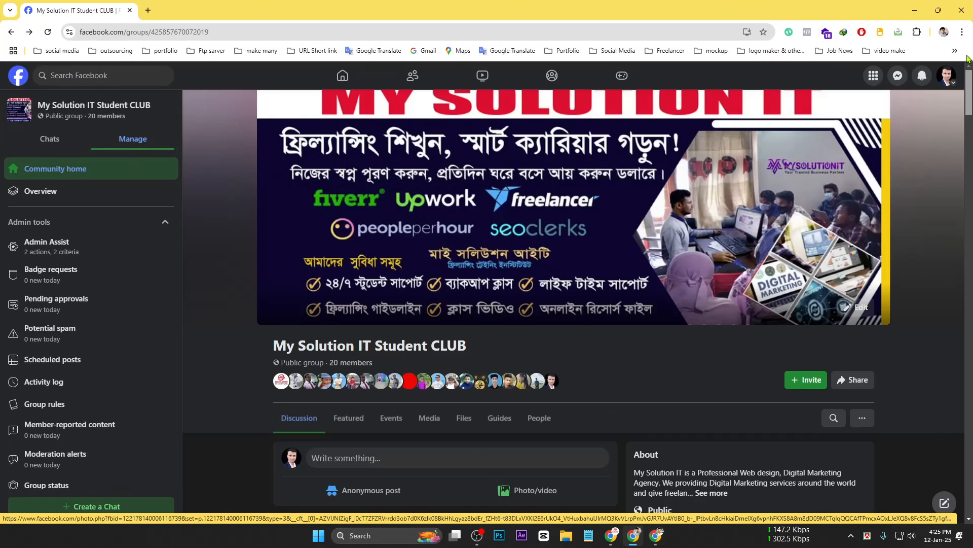
{"action": "scroll", "coordinate": [468, 417], "scroll_direction": "down", "scroll_amount": 1}
{"action": "left_click", "coordinate": [386, 424]}
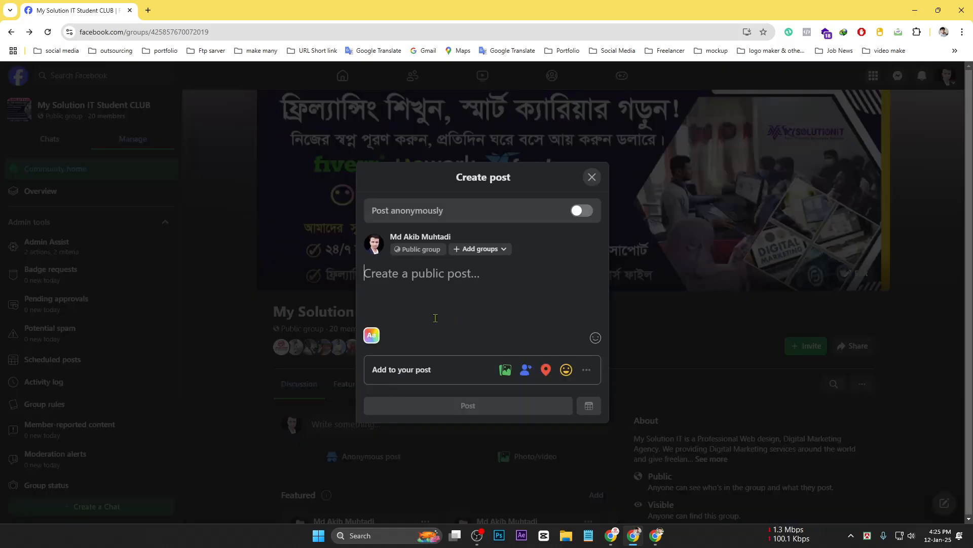
{"action": "key", "text": "ctrl+v"}
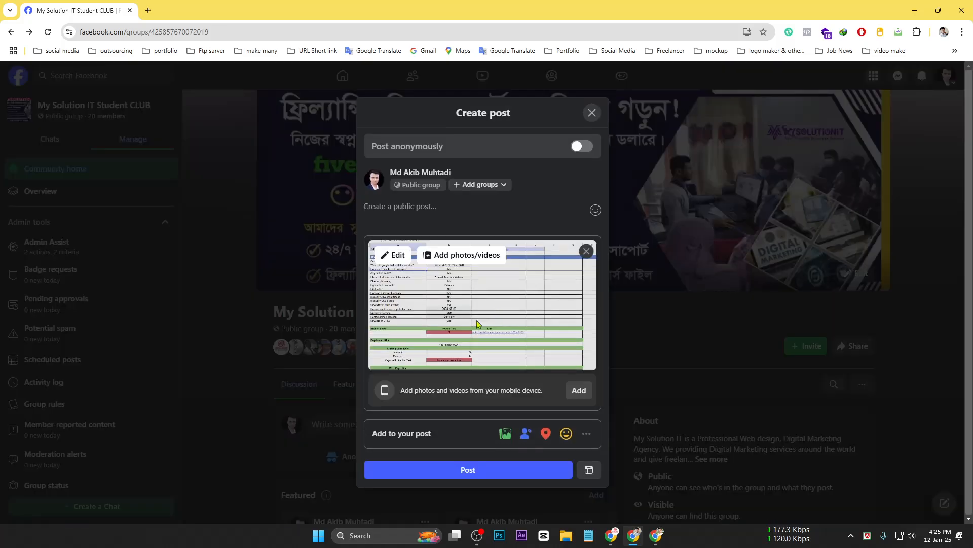
Return to the SEO Audit sheet and copy the words "SEO Audit" from the SEO Audit Components heading in cell A3.
{"action": "mouse_move", "coordinate": [427, 346]}
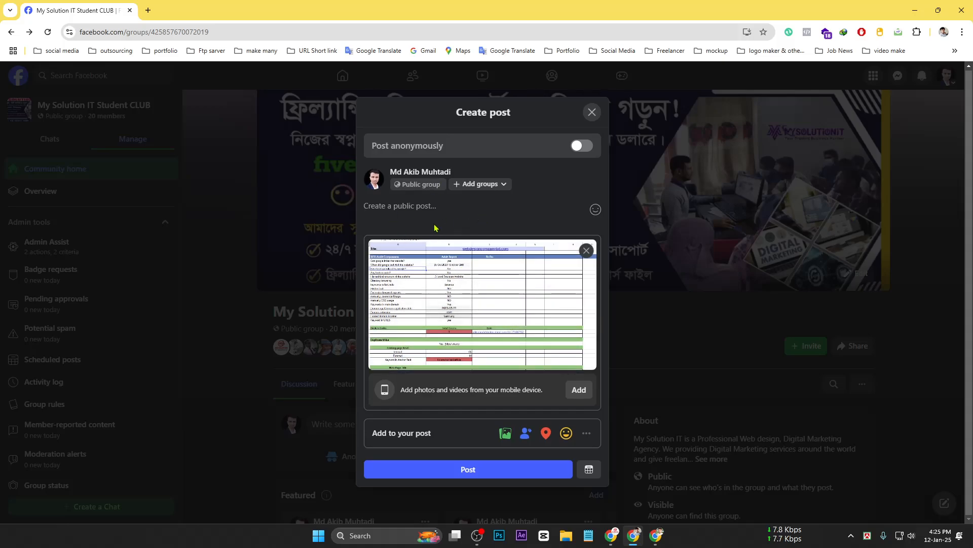
{"action": "left_click", "coordinate": [650, 541]}
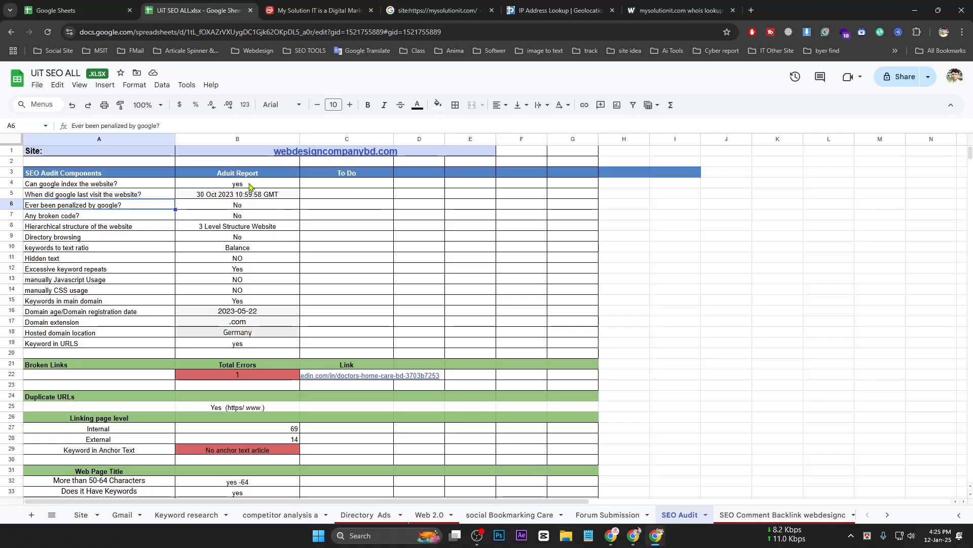
{"action": "left_click", "coordinate": [105, 12]}
{"action": "left_click", "coordinate": [195, 10]}
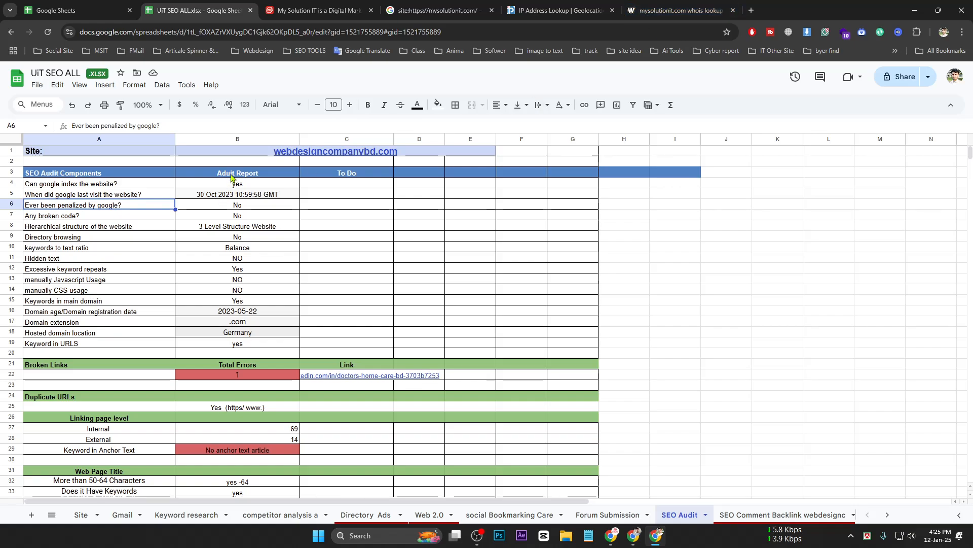
{"action": "left_click", "coordinate": [206, 176]}
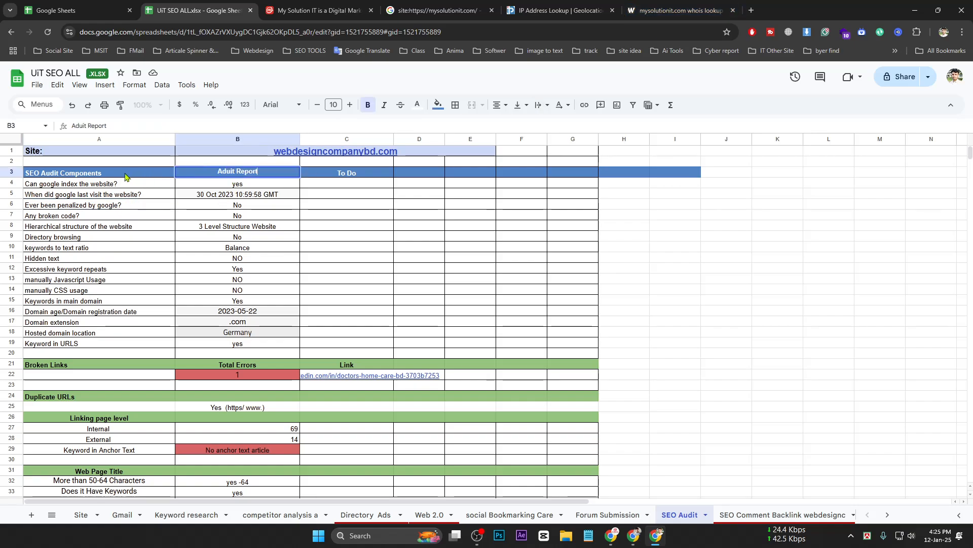
{"action": "left_click", "coordinate": [85, 173]}
{"action": "double_click", "coordinate": [42, 175]}
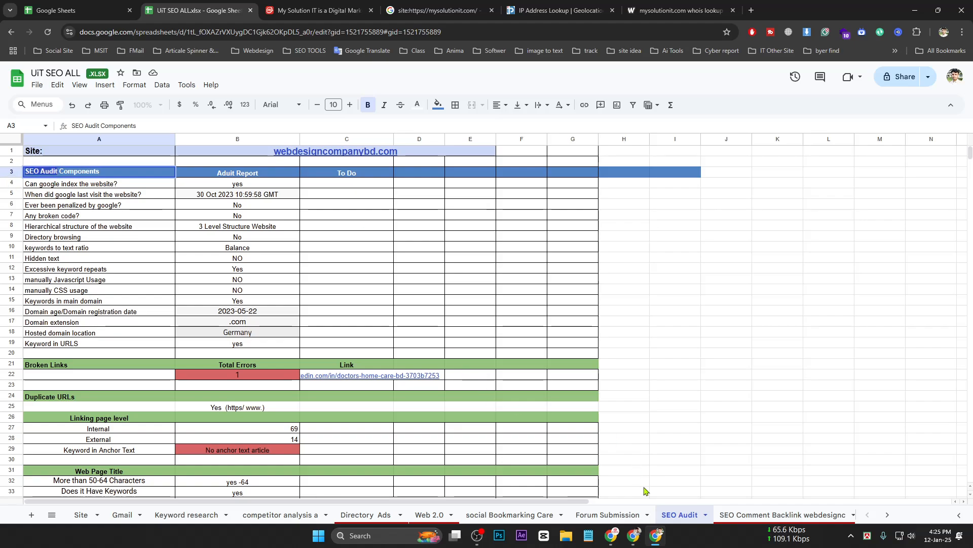
Caption the drafted Facebook group post "SEO Audit" and publish it.
{"action": "left_click", "coordinate": [633, 537]}
{"action": "key", "text": "ctrl+v"}
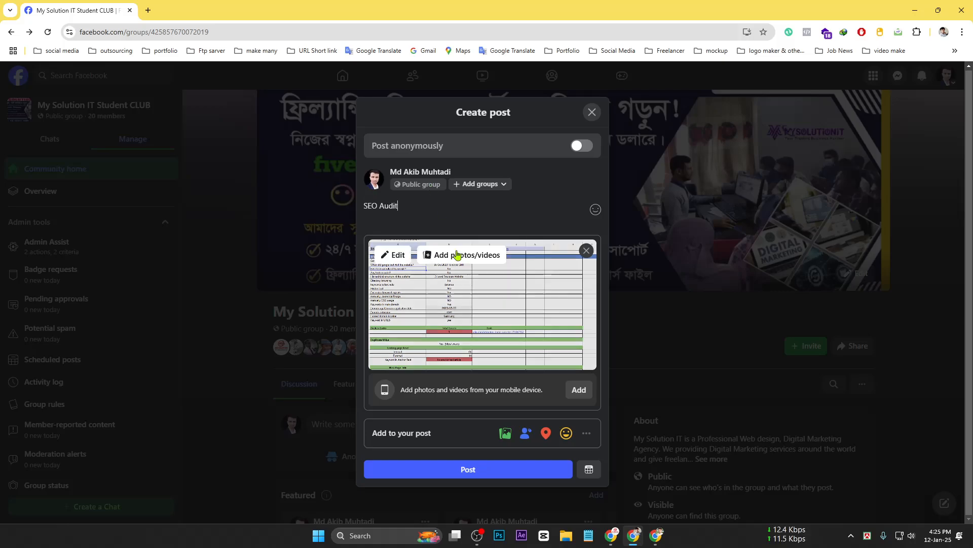
{"action": "left_click", "coordinate": [449, 207]}
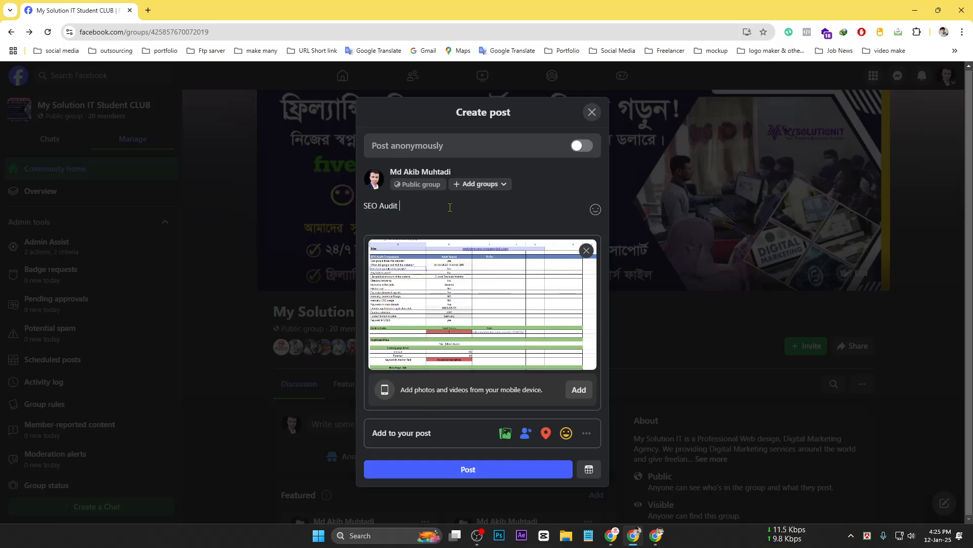
{"action": "left_click", "coordinate": [449, 467]}
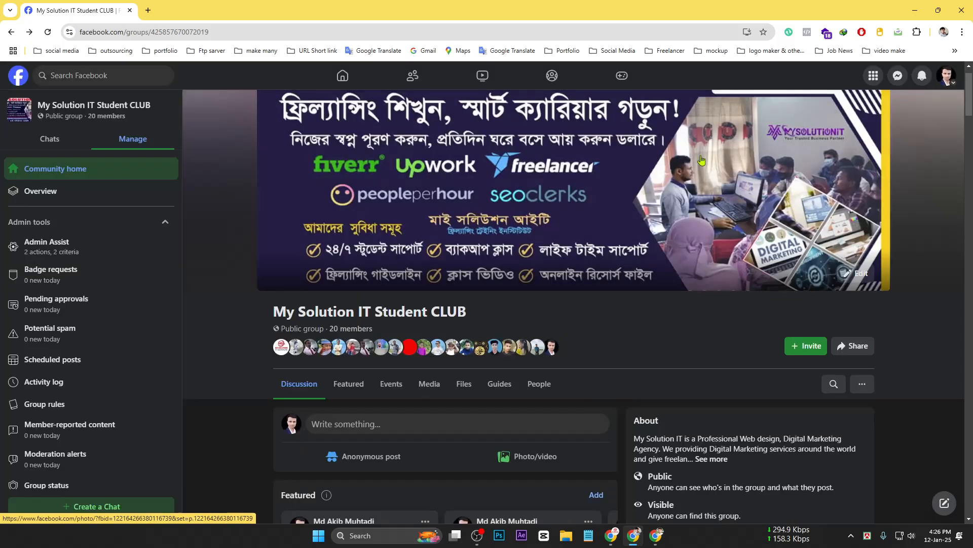
{"action": "scroll", "coordinate": [753, 274], "scroll_direction": "down", "scroll_amount": 2}
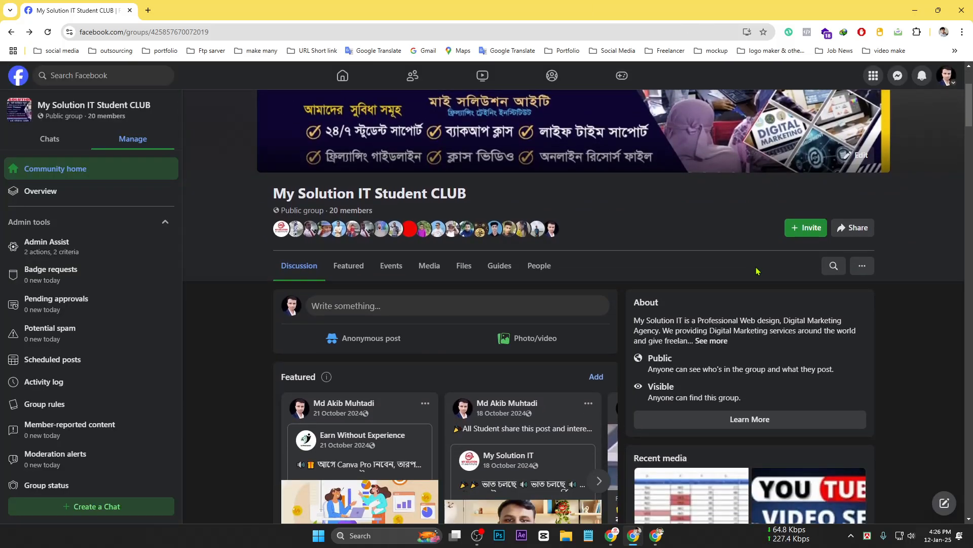